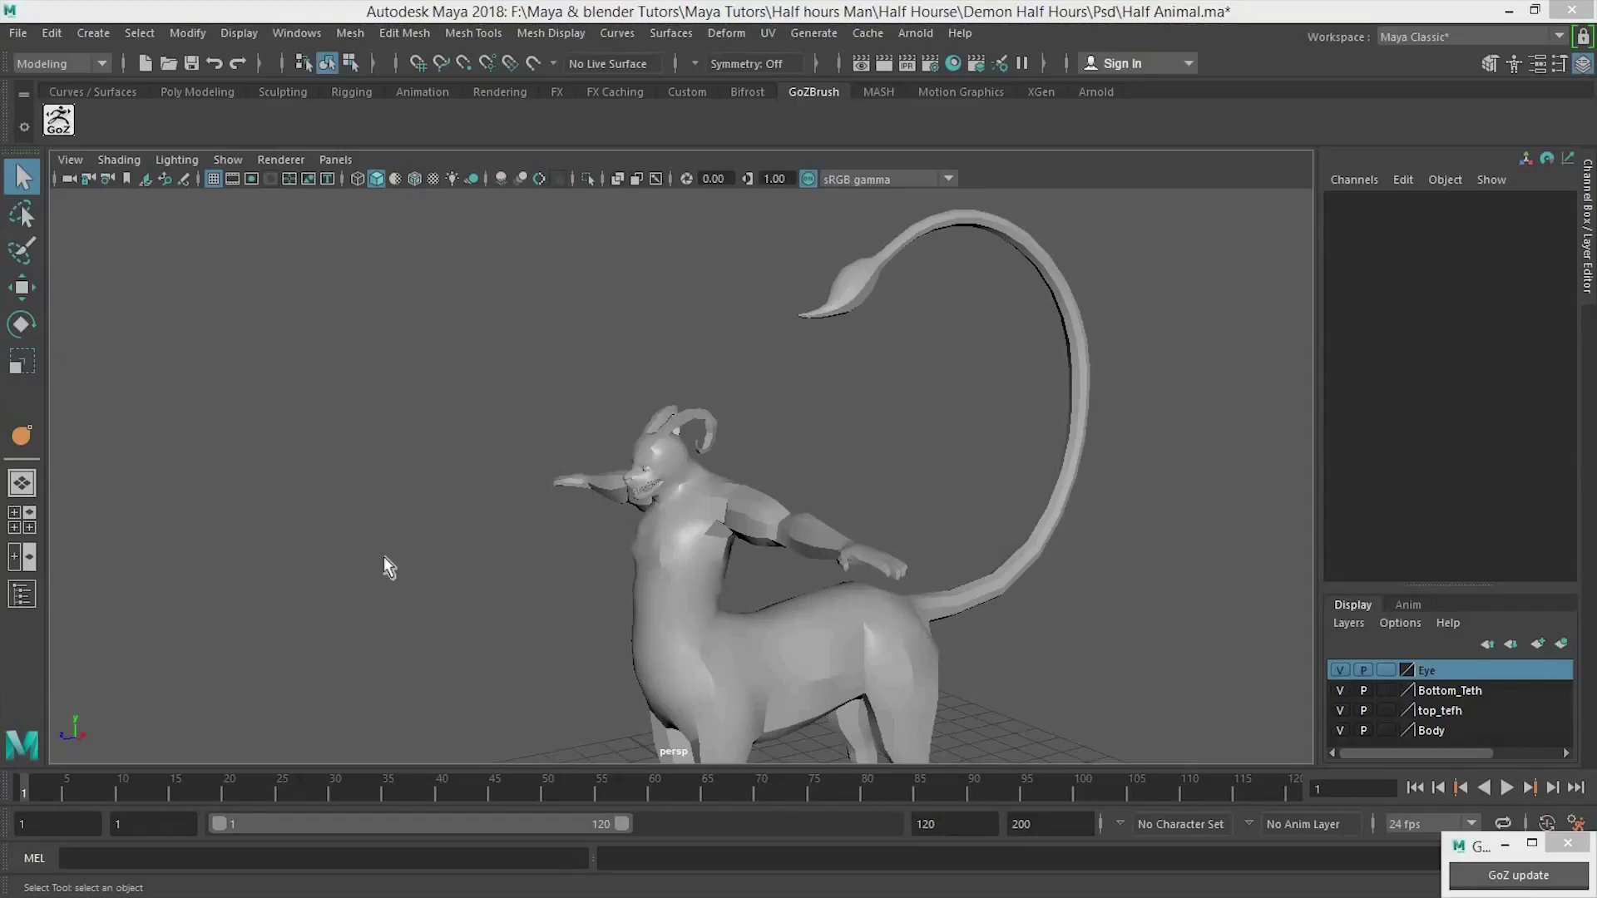
Step: Orbit and zoom around the centaur in Maya to see its front, horse body and tail
click(750, 594)
click(346, 511)
alt+drag(574, 557, 875, 620)
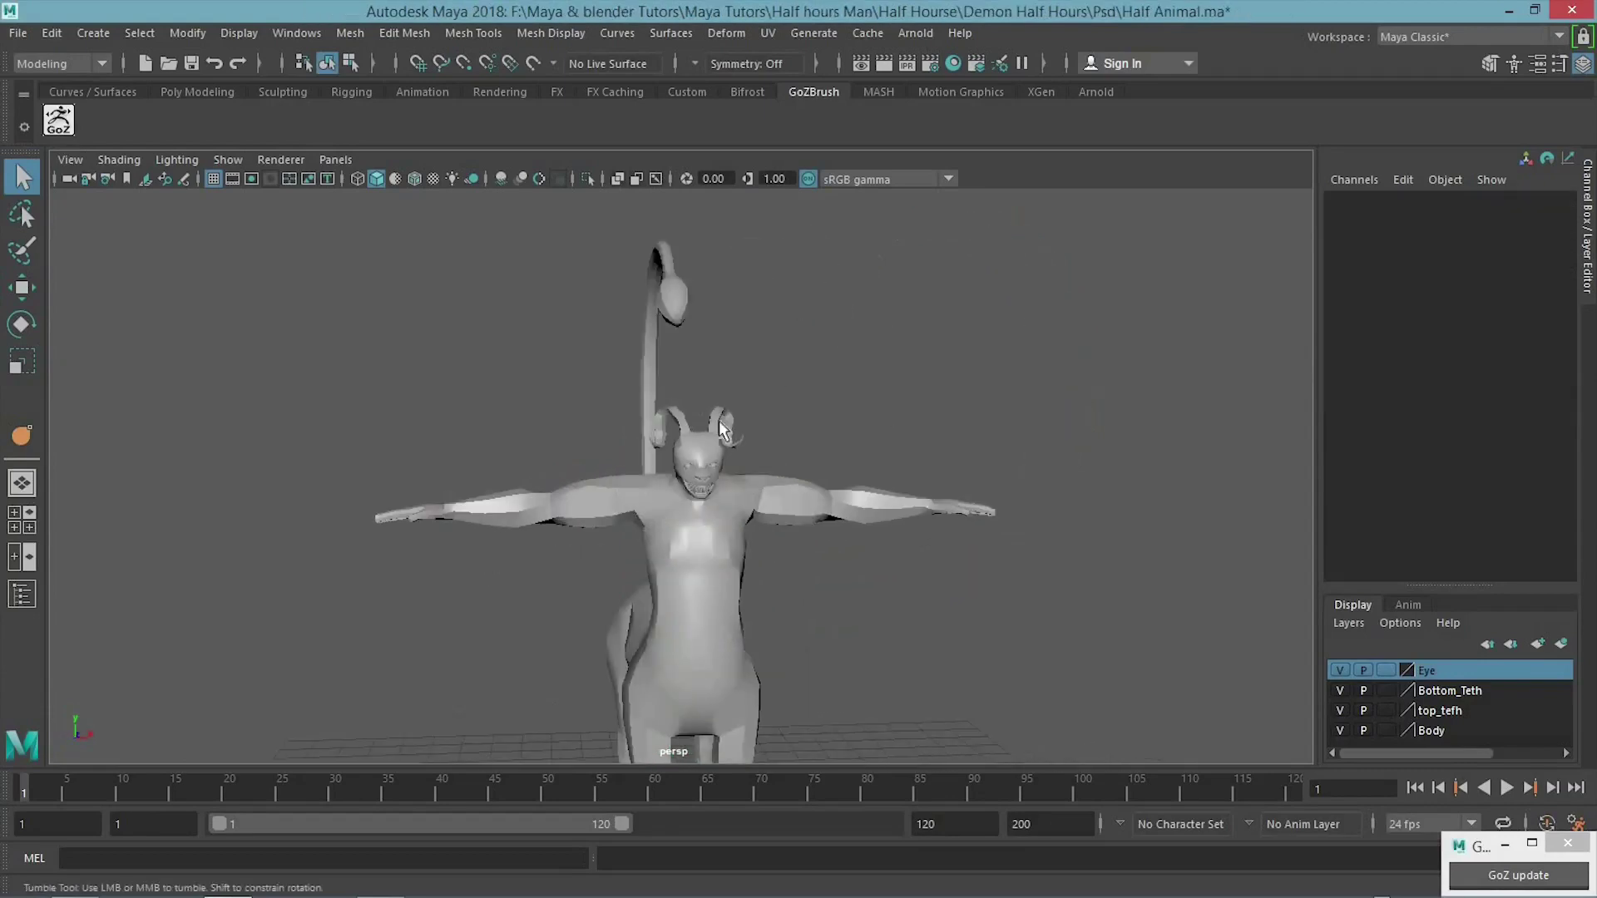
key(ctrl+z)
alt+drag(773, 595, 760, 576)
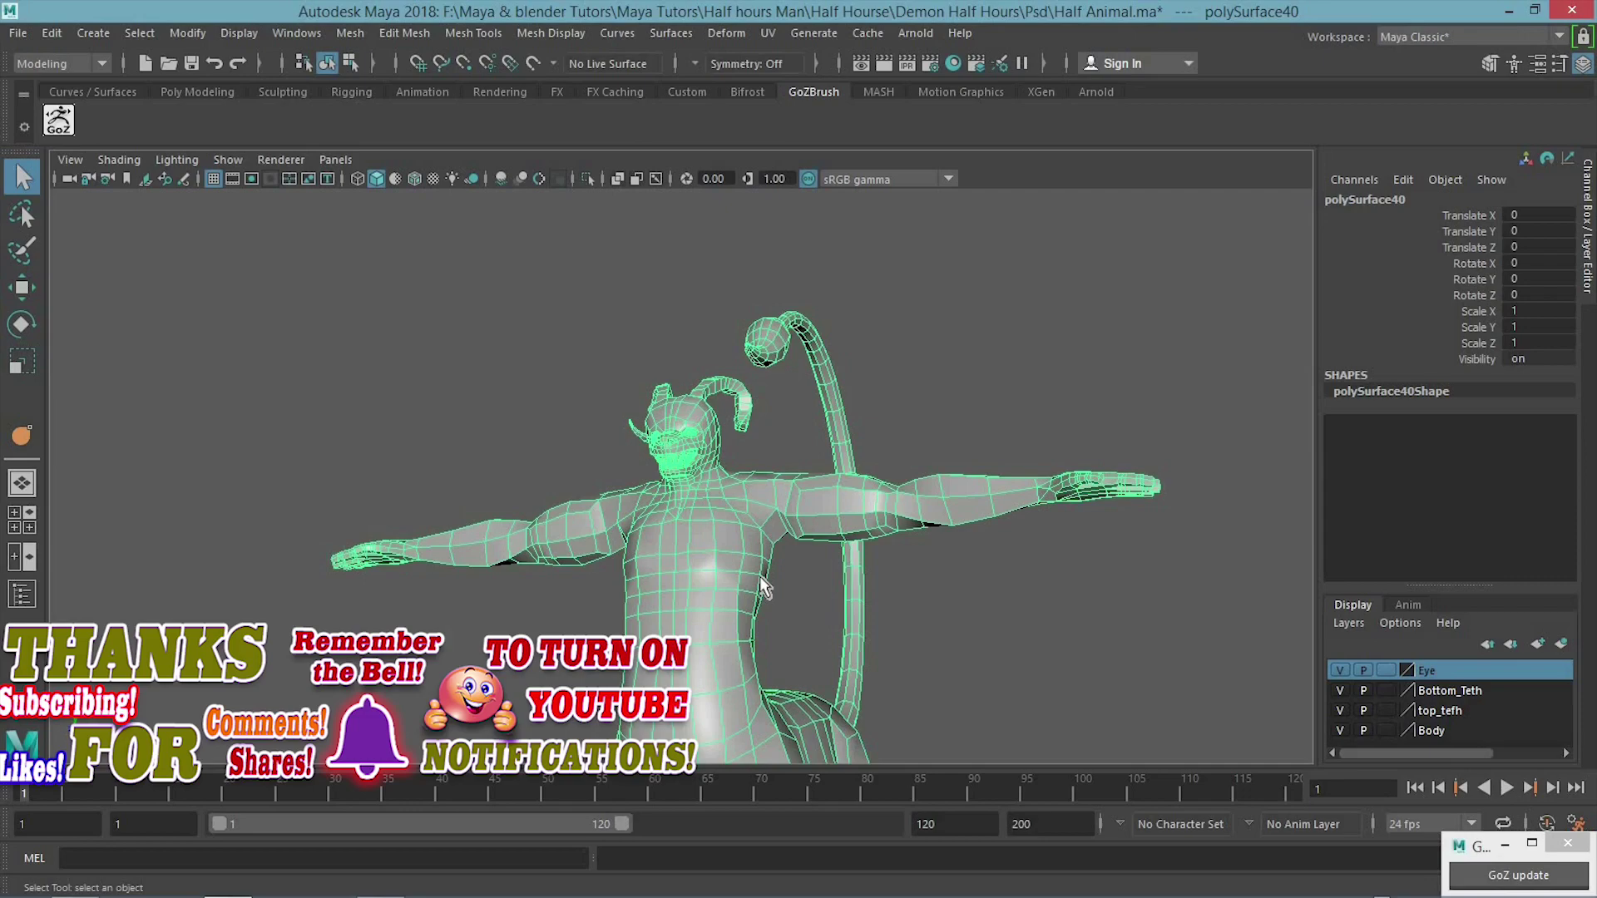
alt+drag(760, 575, 493, 391)
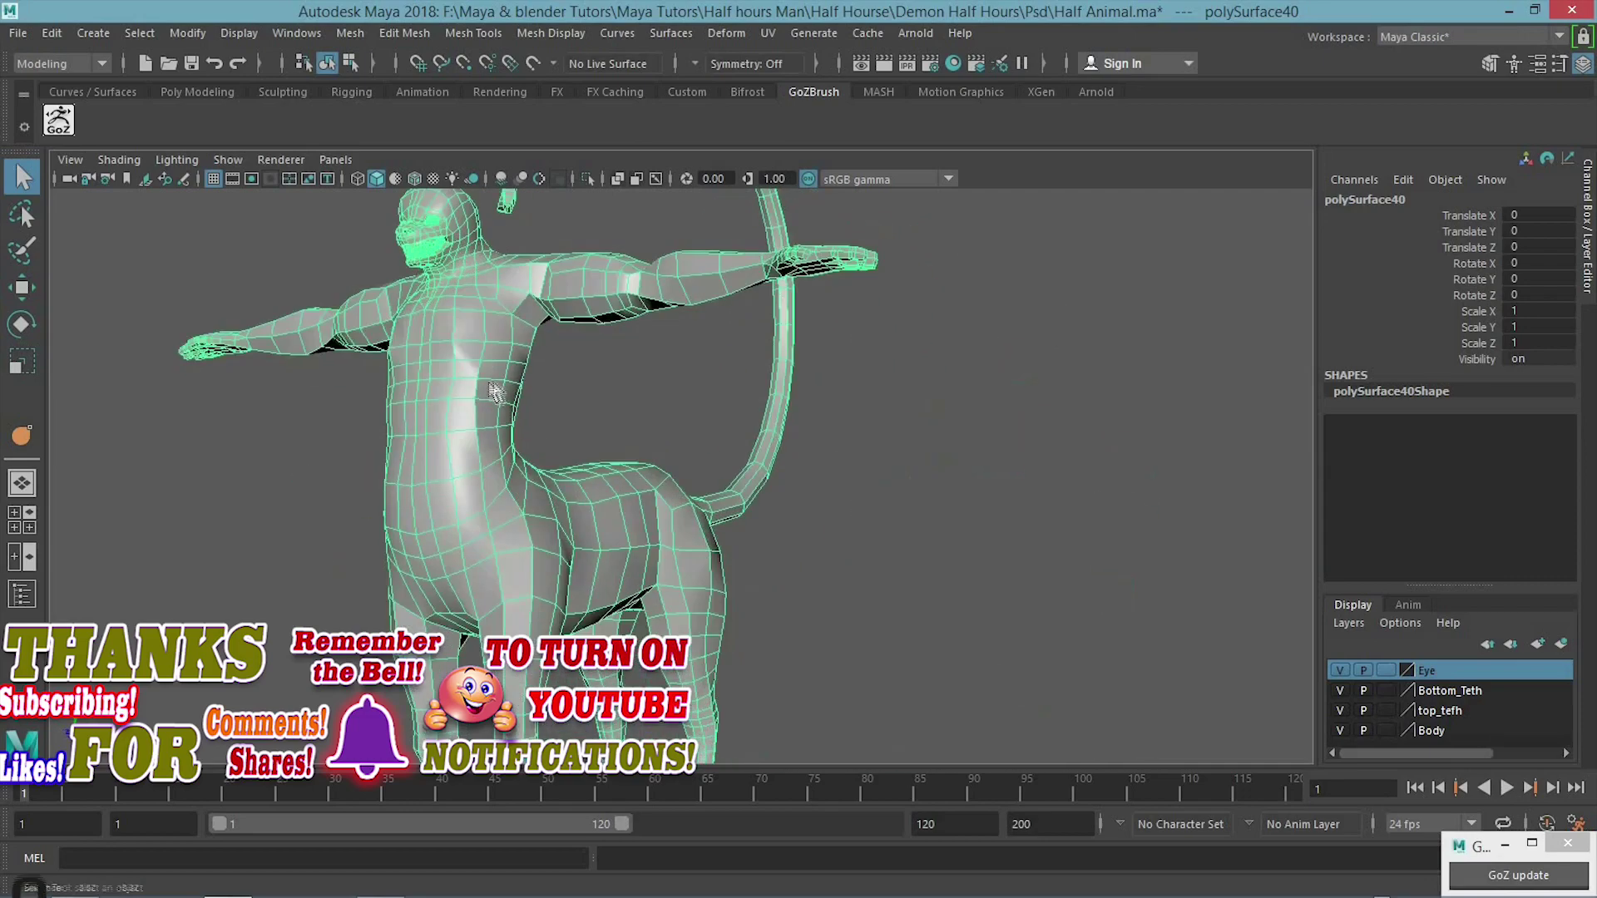
alt+right_drag(493, 391, 955, 461)
alt+drag(955, 461, 427, 531)
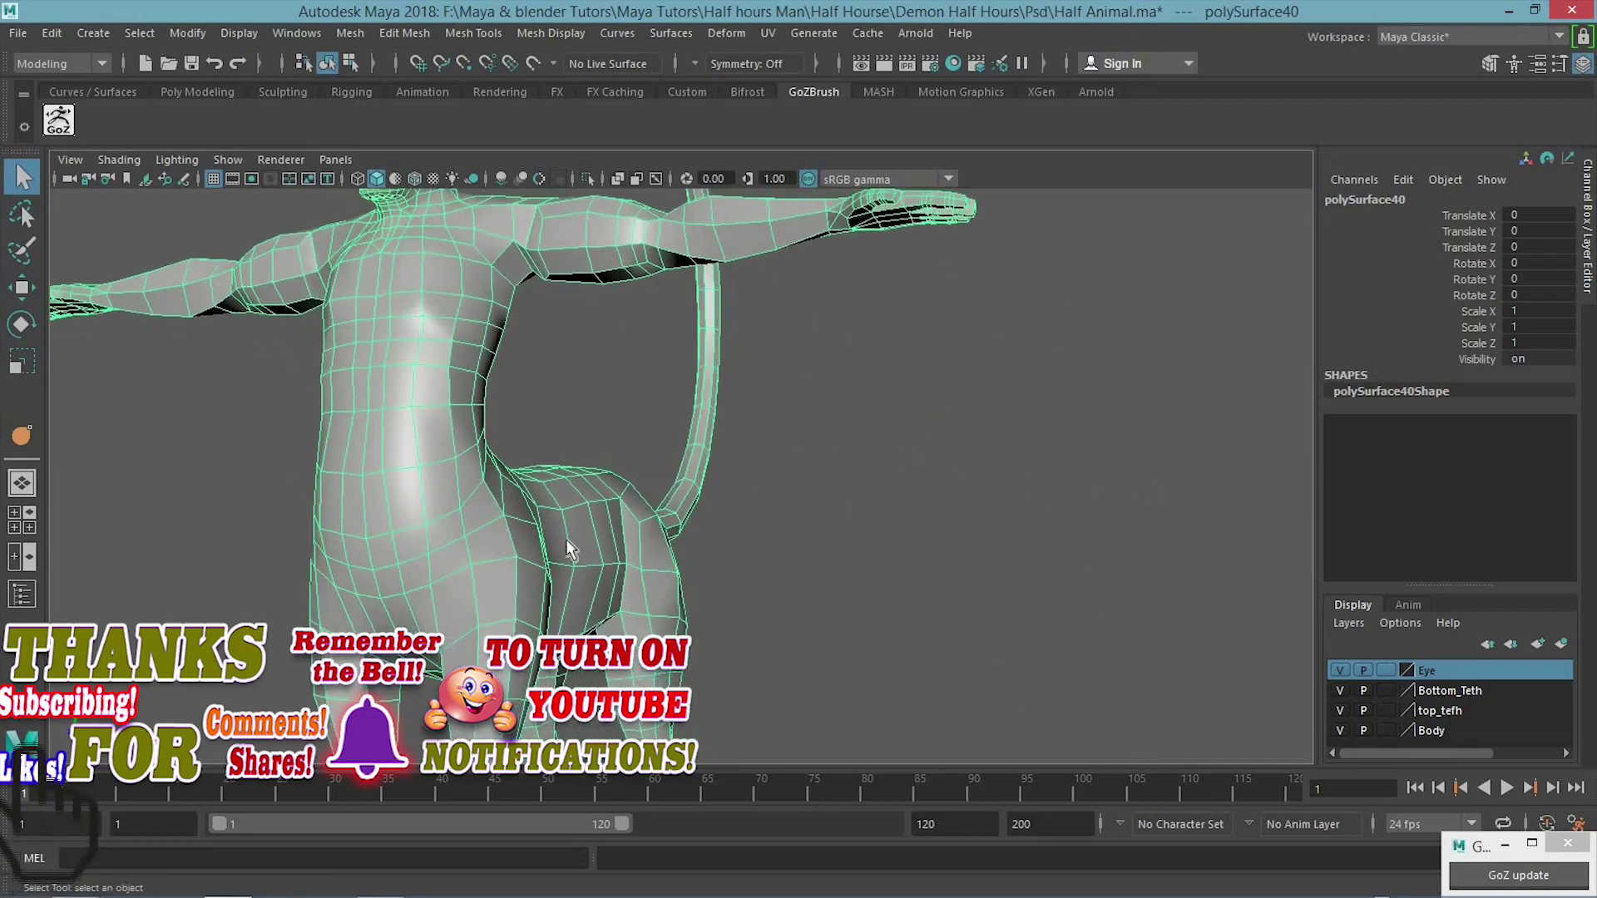
Step: Zoom in and tilt down onto the centaur's horse legs, then back out to the whole creature
click(870, 528)
mouse_move(870, 527)
alt+right_down()
mouse_move(820, 560)
mouse_move(891, 391)
alt+right_up()
mouse_move(891, 392)
alt+mouse_down()
mouse_move(451, 524)
mouse_move(645, 393)
alt+mouse_up()
click(474, 520)
mouse_move(645, 393)
alt+right_down()
mouse_move(751, 531)
mouse_move(738, 631)
mouse_move(777, 524)
alt+right_up()
click(739, 631)
alt+drag(776, 524, 499, 540)
alt+right_drag(499, 540, 336, 556)
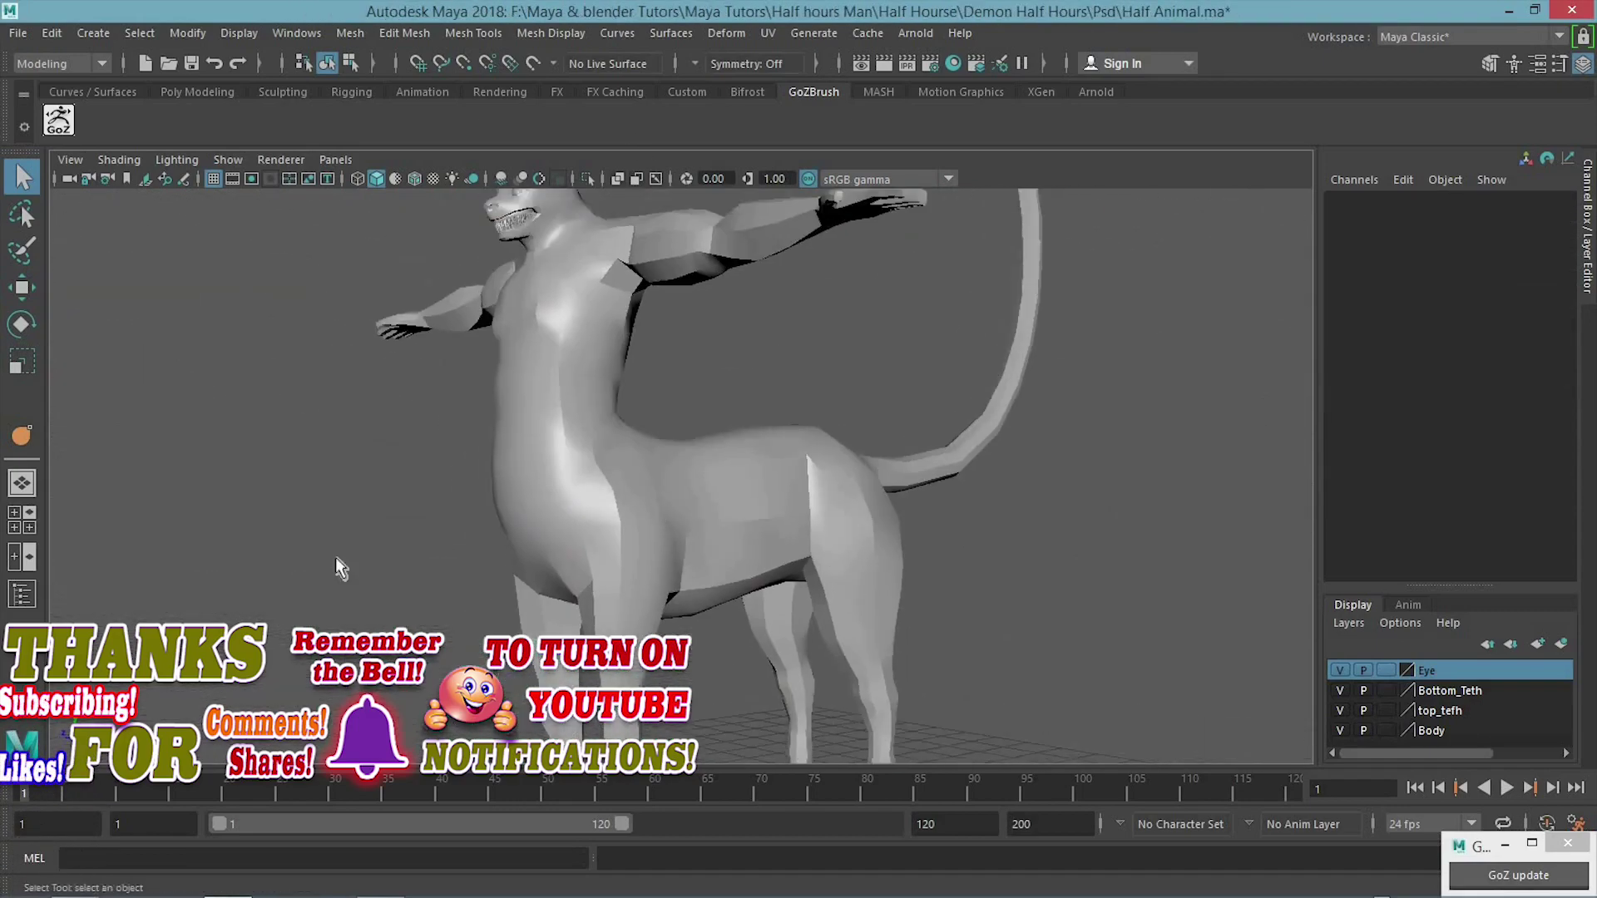
click(319, 569)
click(383, 553)
Step: View the centaur from the front with the mesh selected, then switch to ZBrush
click(682, 539)
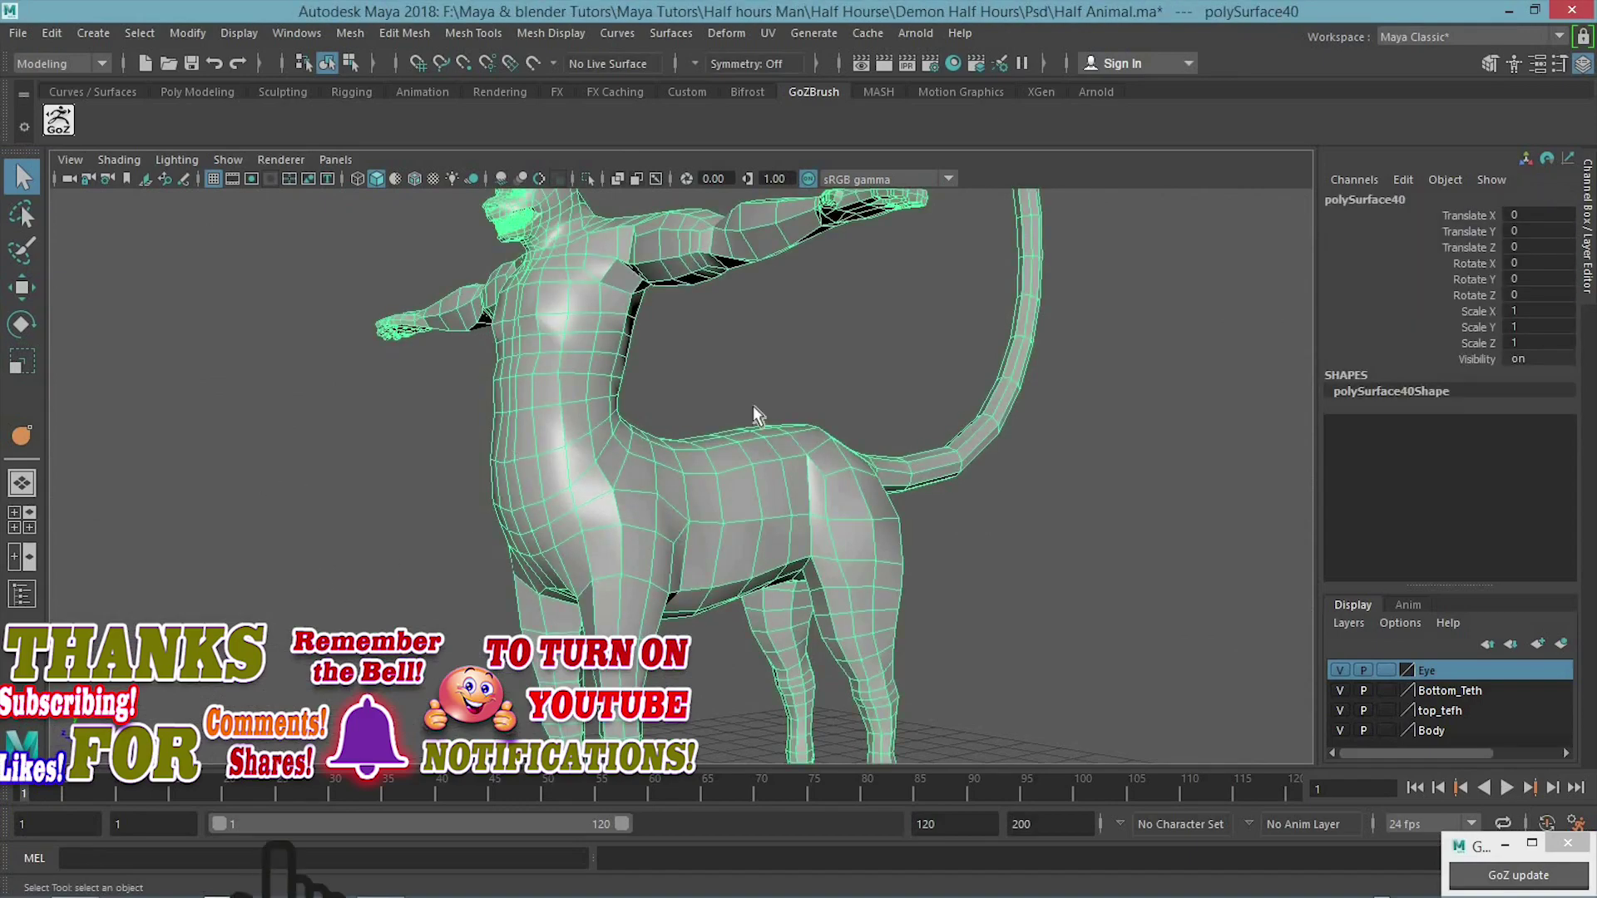
click(346, 506)
drag(366, 449, 626, 489)
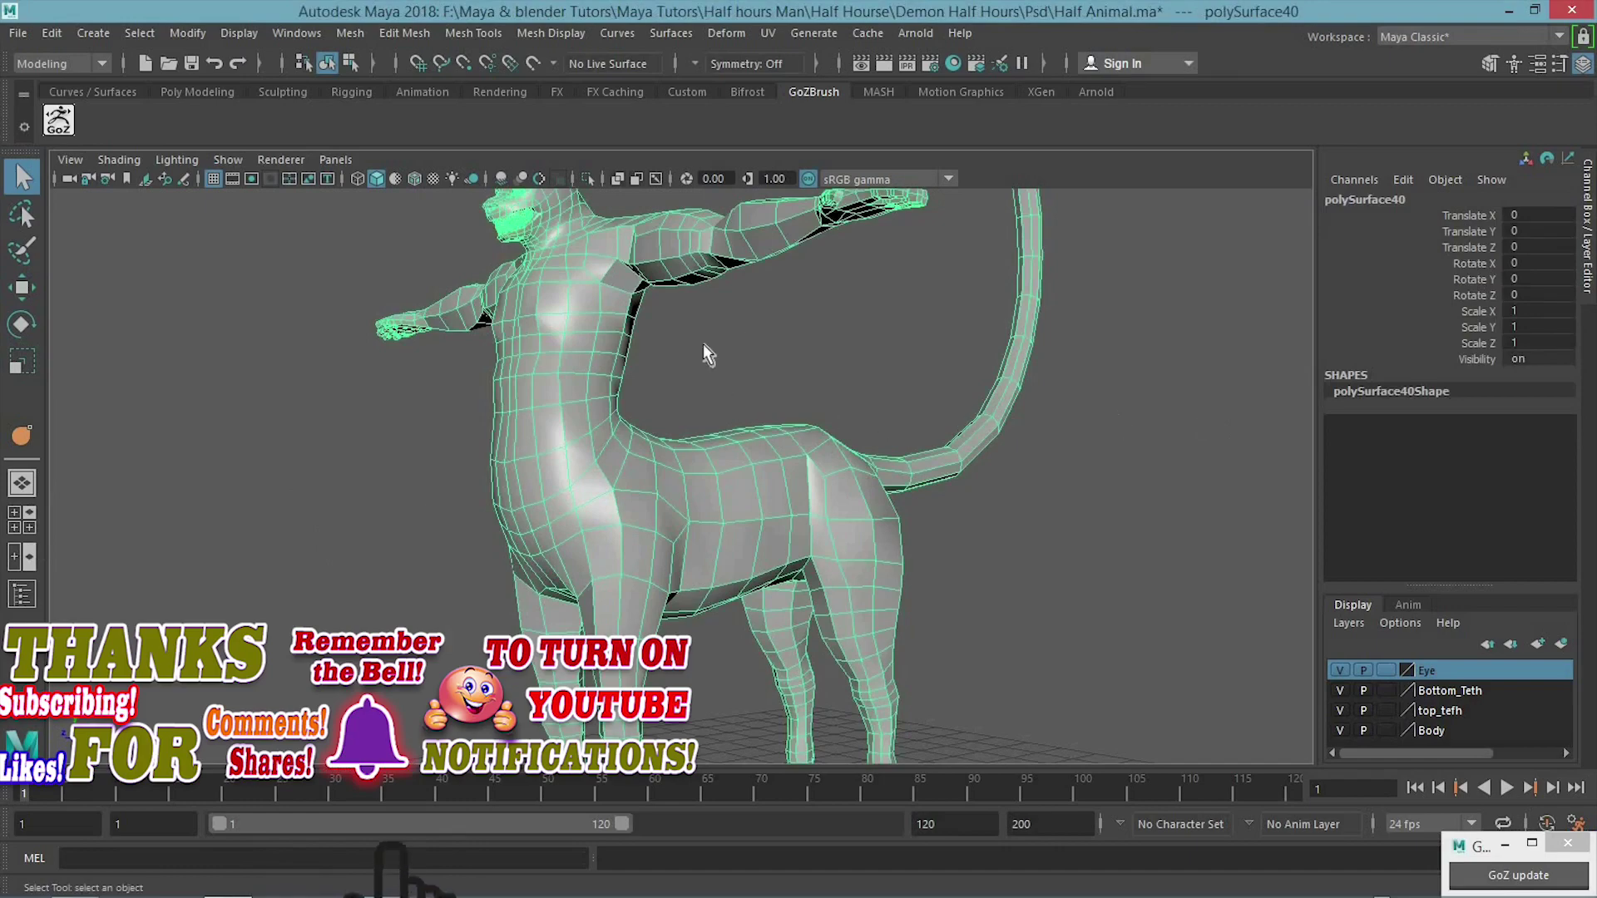
click(789, 395)
click(749, 450)
alt+drag(647, 357, 849, 446)
click(273, 374)
key(ctrl+z)
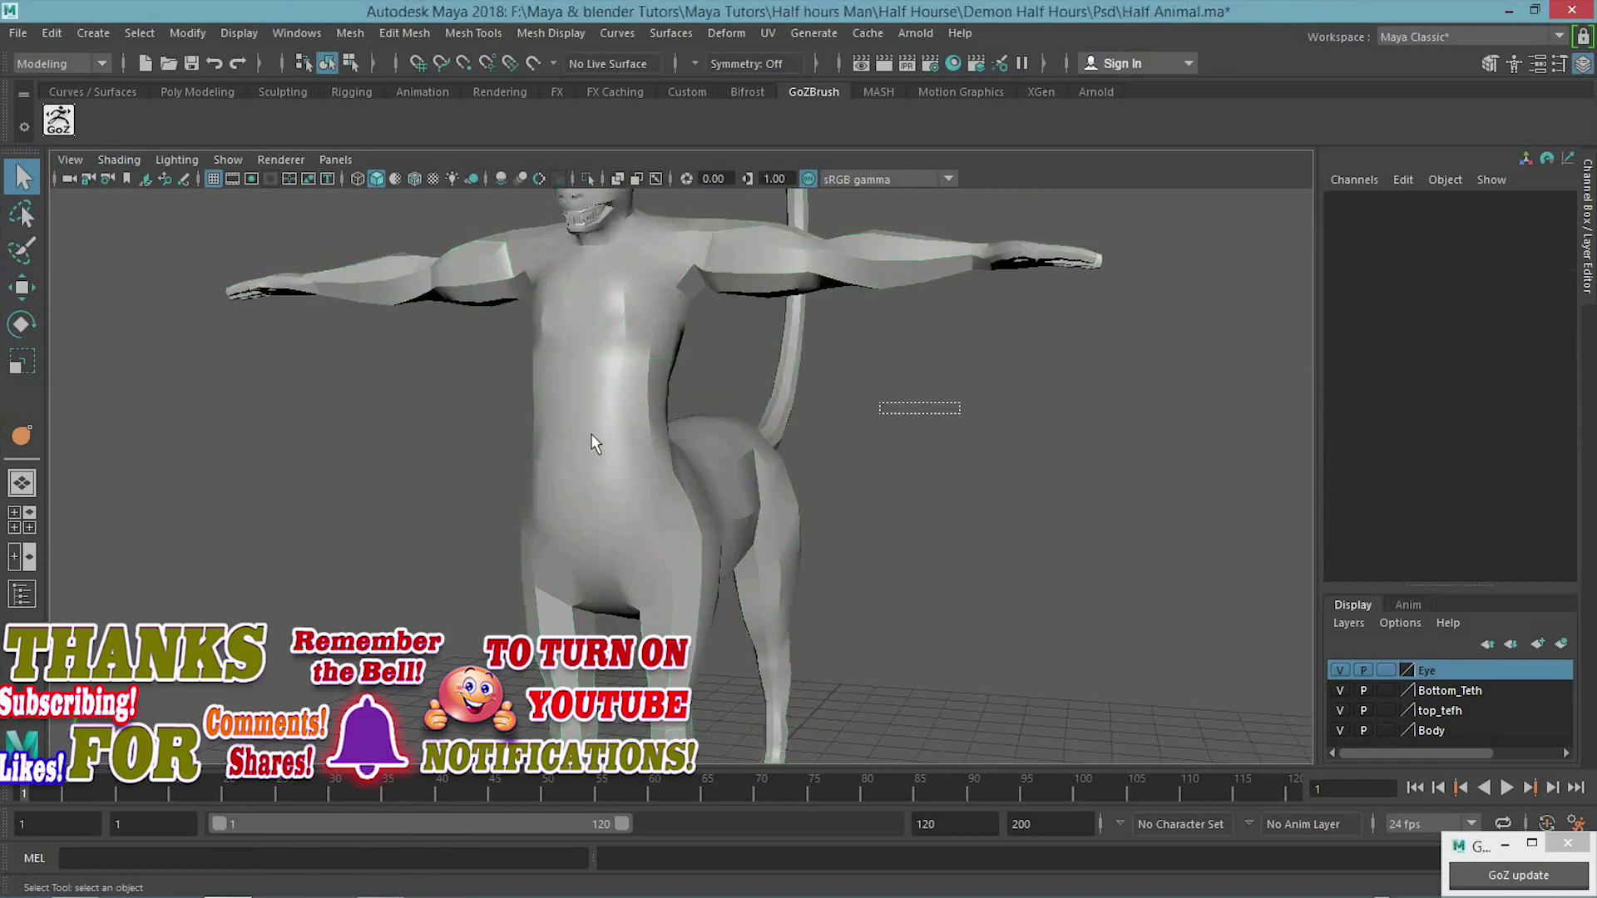
key(alt+Tab)
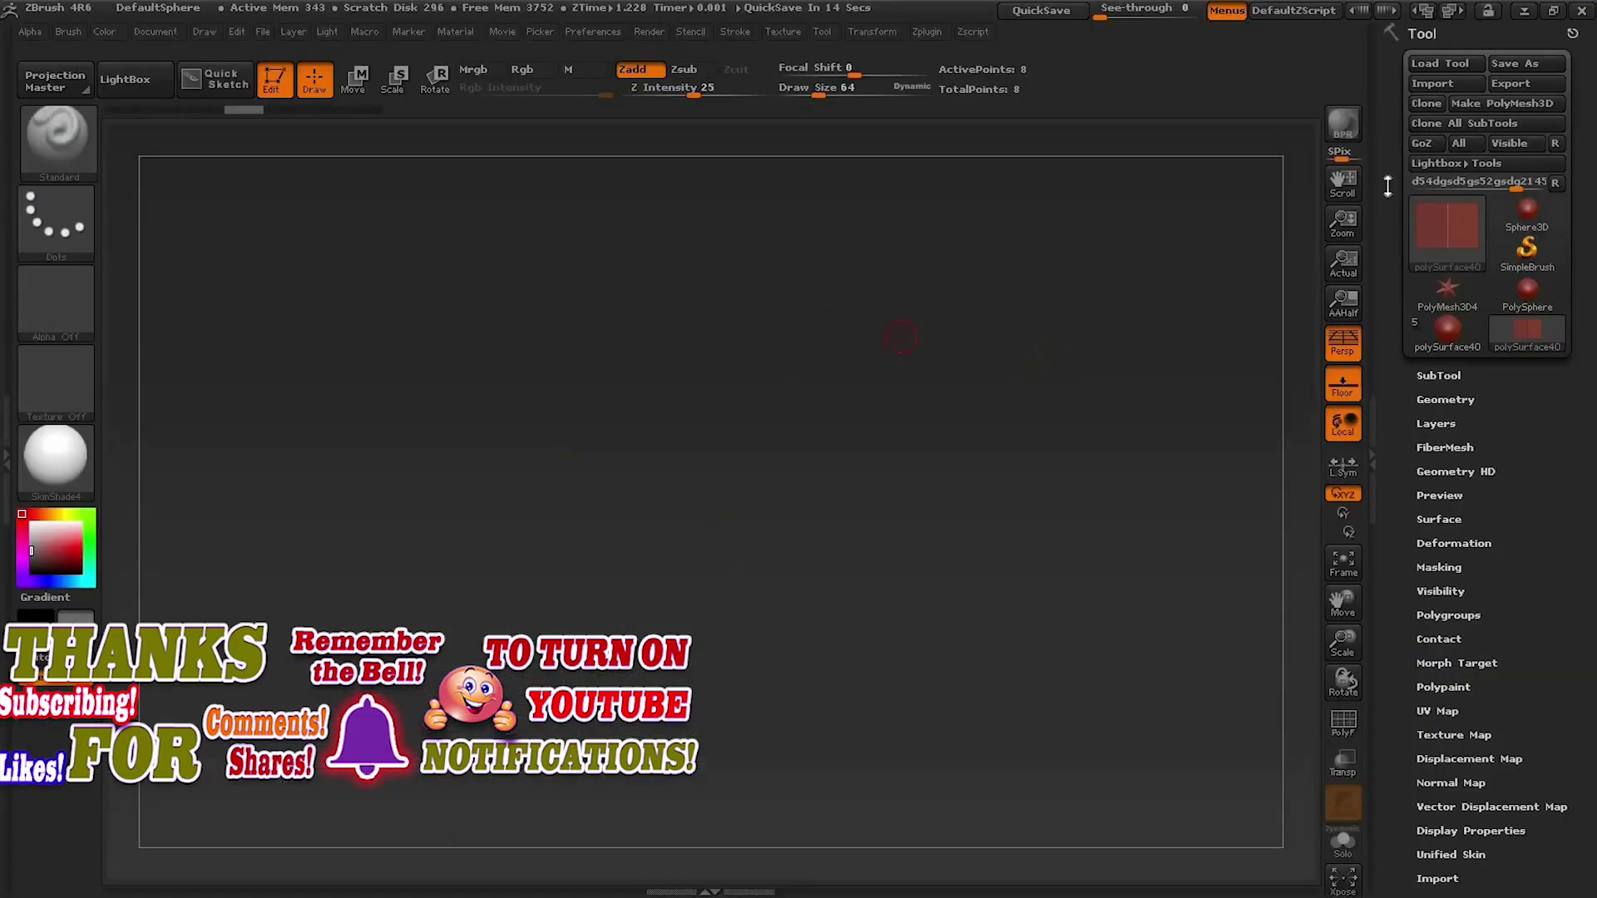
Step: Import Half Animal from F:\...\Half hours Man\Half Hourse, choosing how non-quad polygons are split
click(1432, 83)
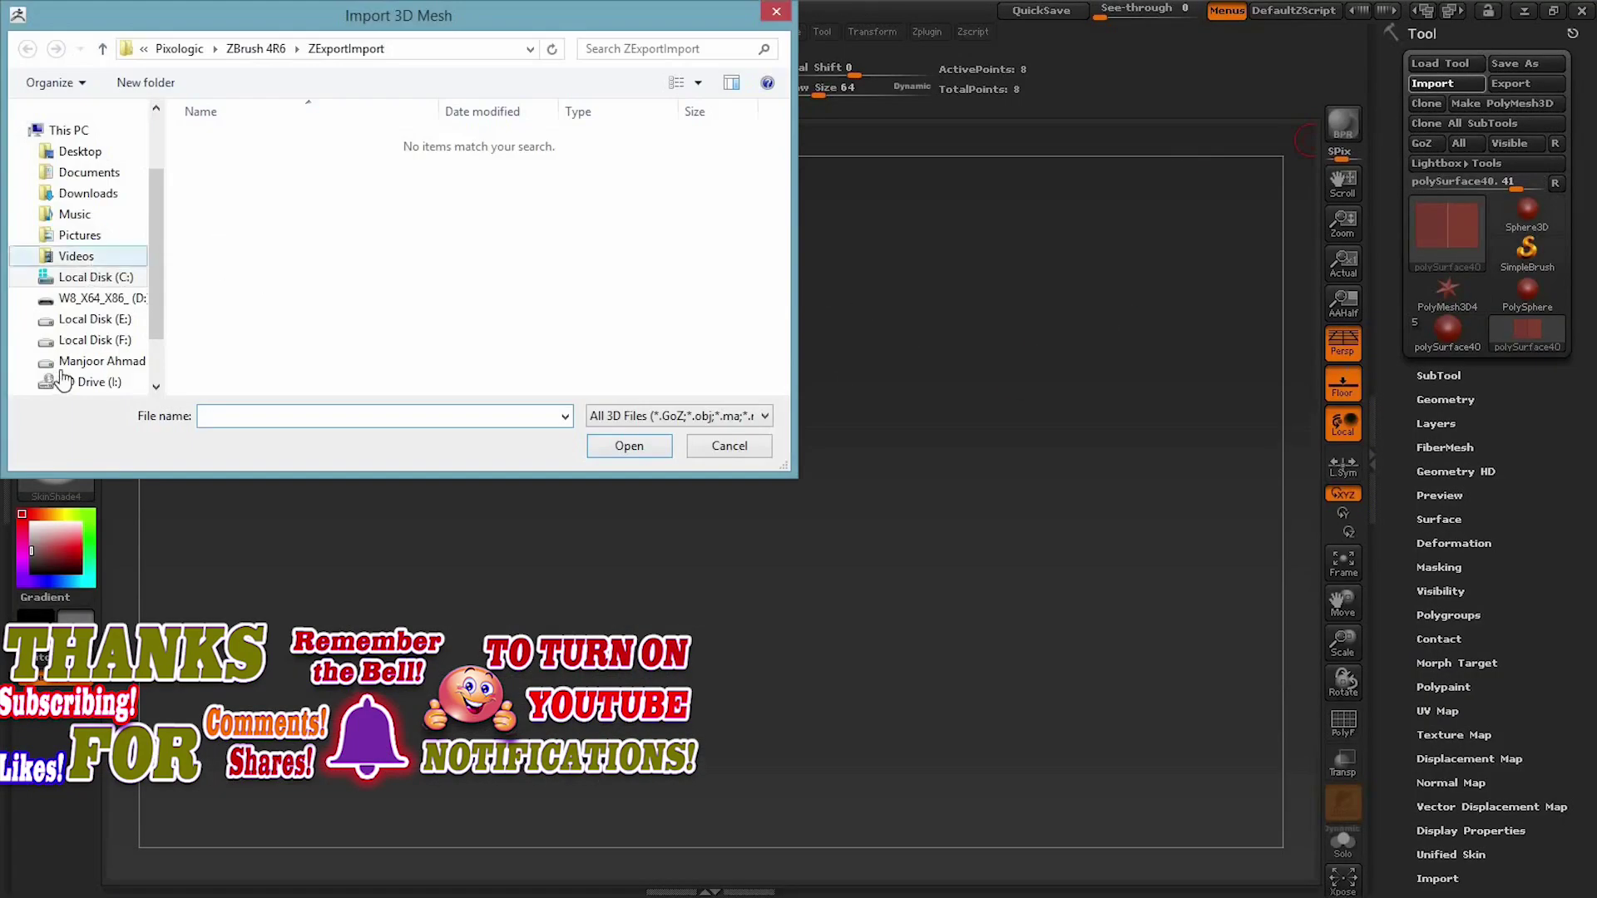
click(93, 339)
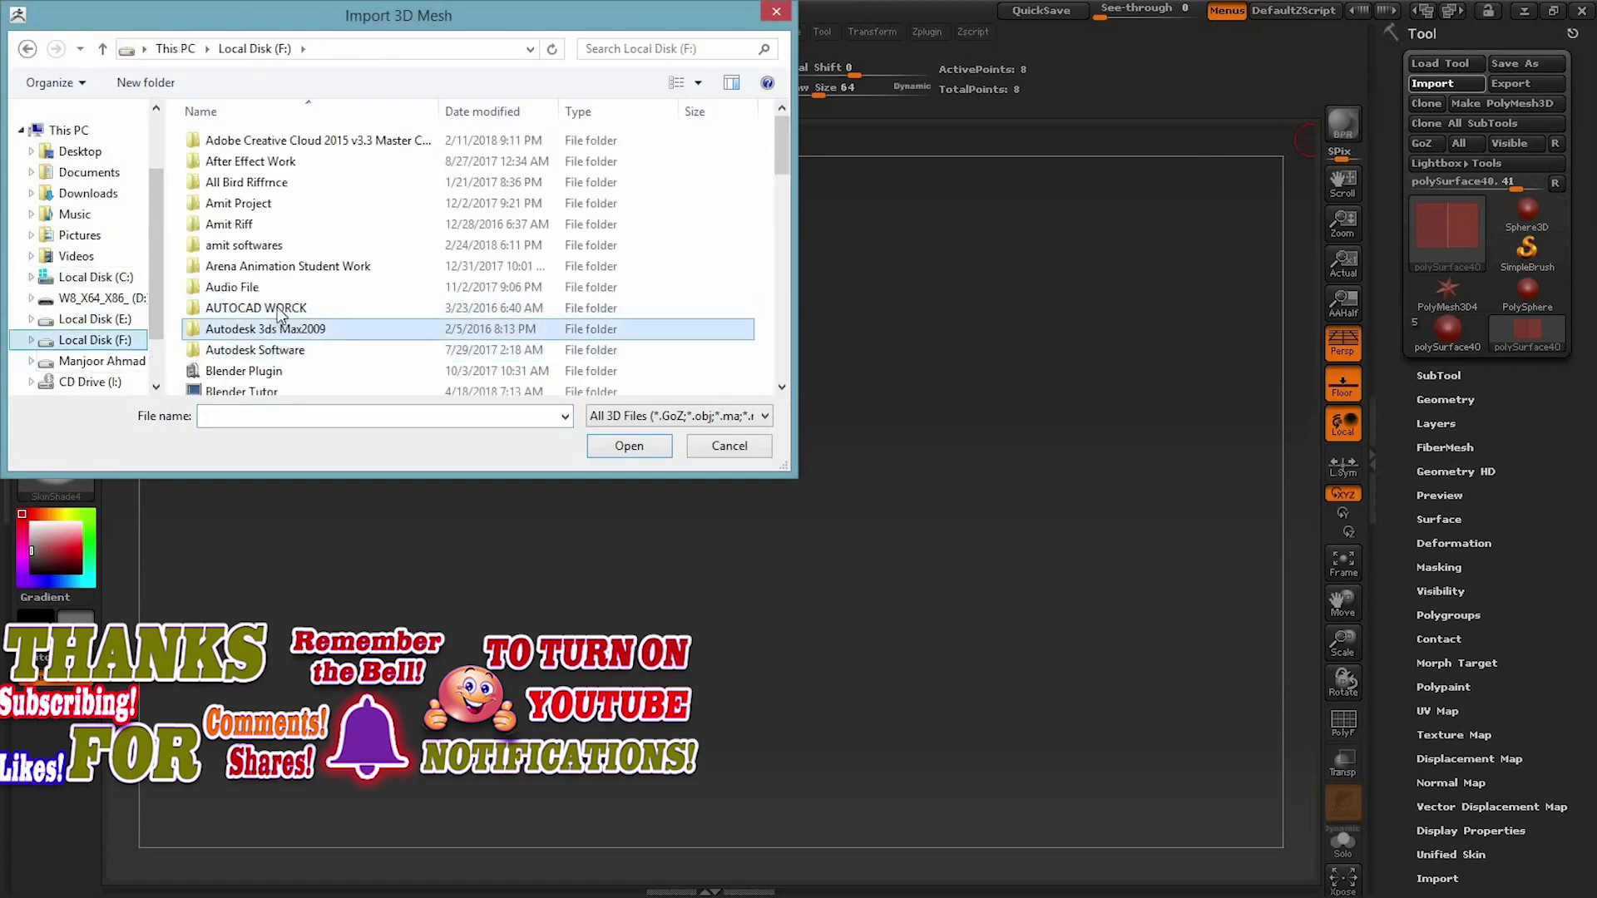
scroll(280, 316, down, 4)
scroll(279, 316, down, 4)
double_click(283, 307)
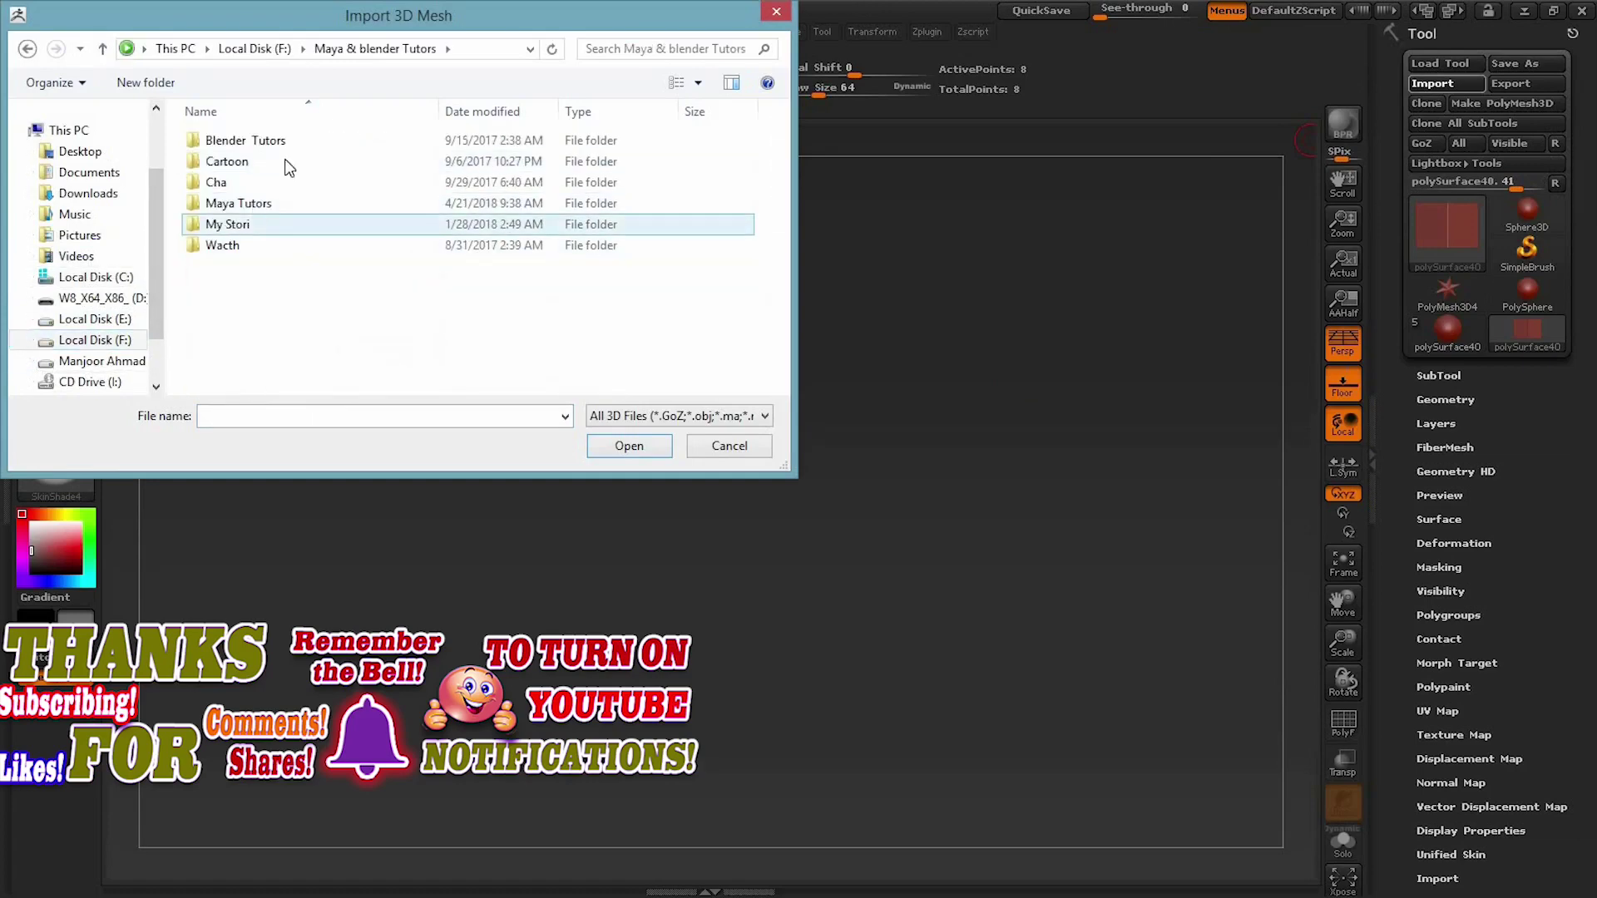
double_click(283, 206)
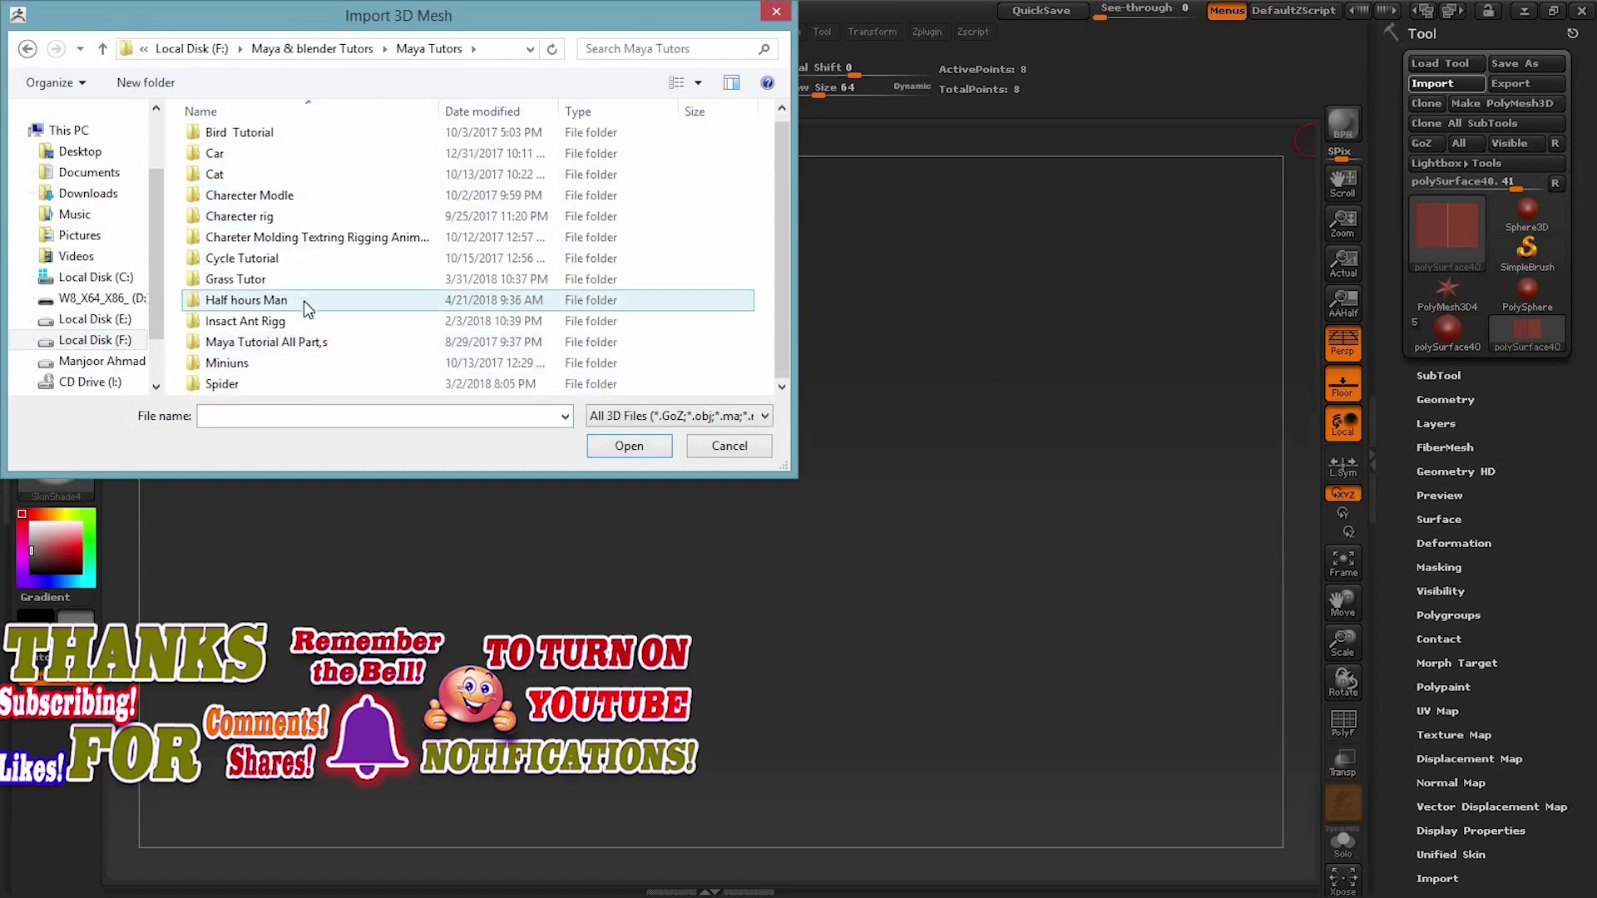
double_click(283, 308)
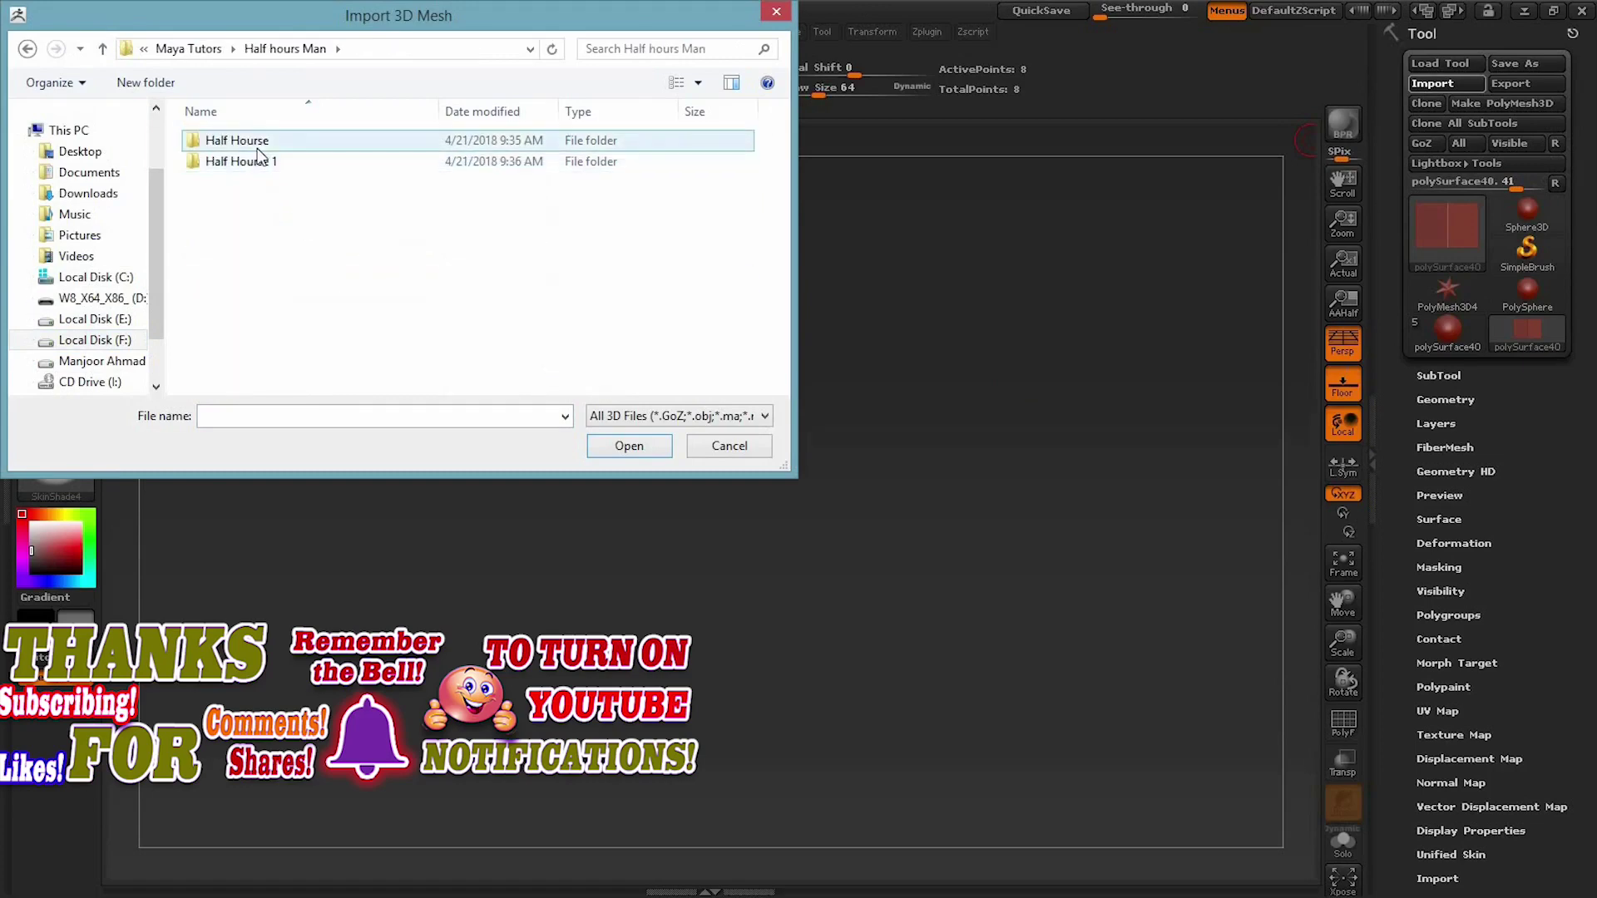
double_click(258, 148)
click(356, 192)
click(629, 446)
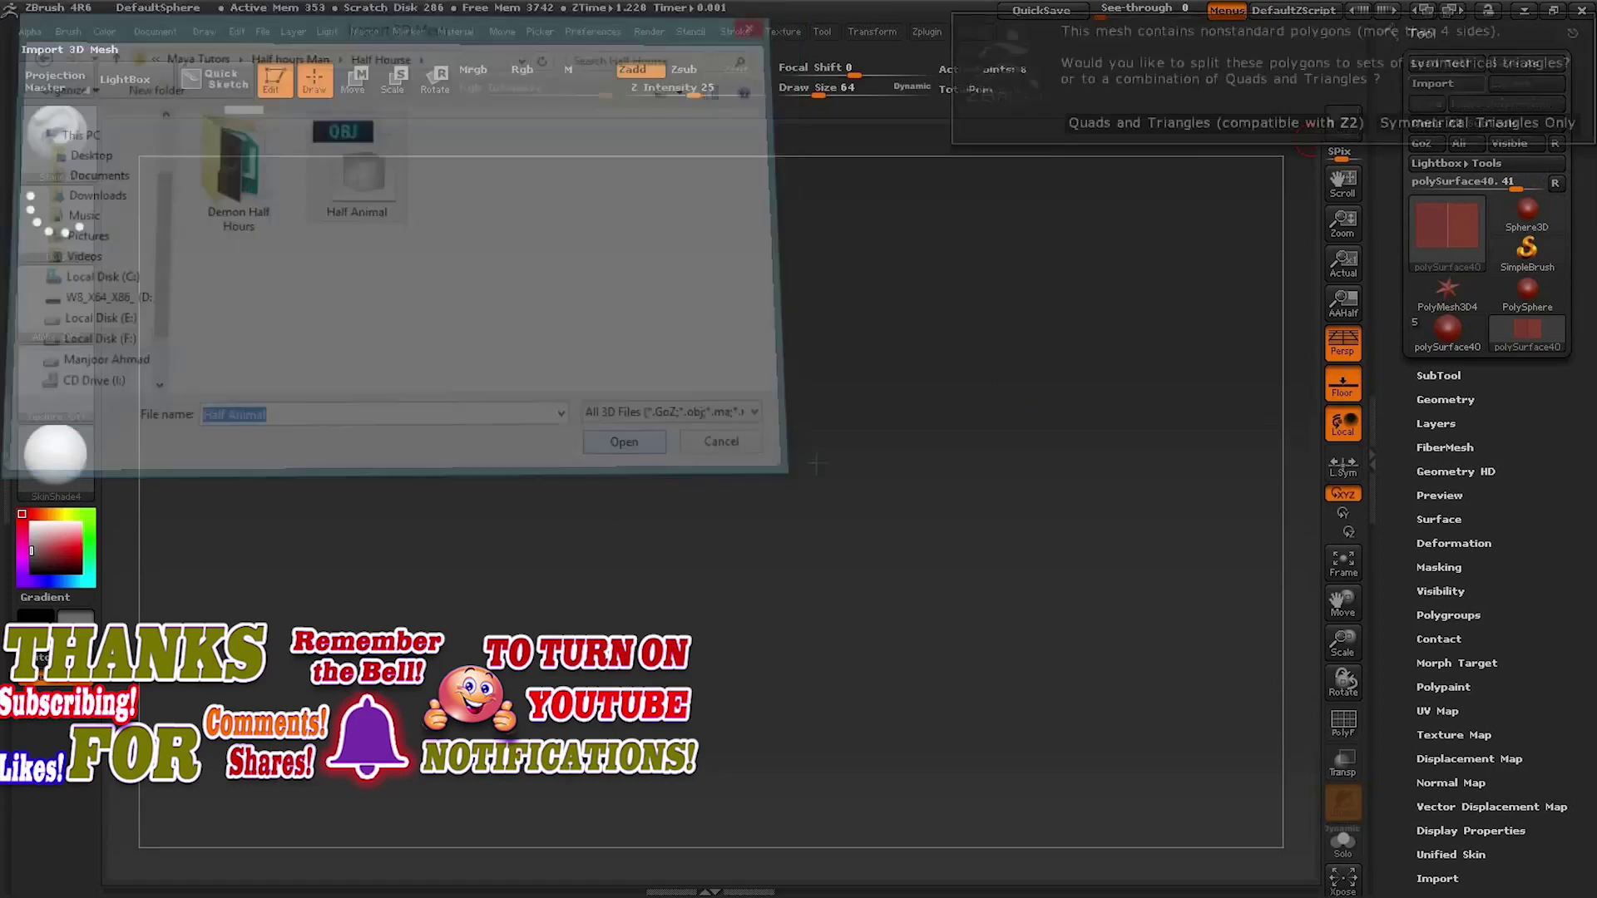
click(1107, 114)
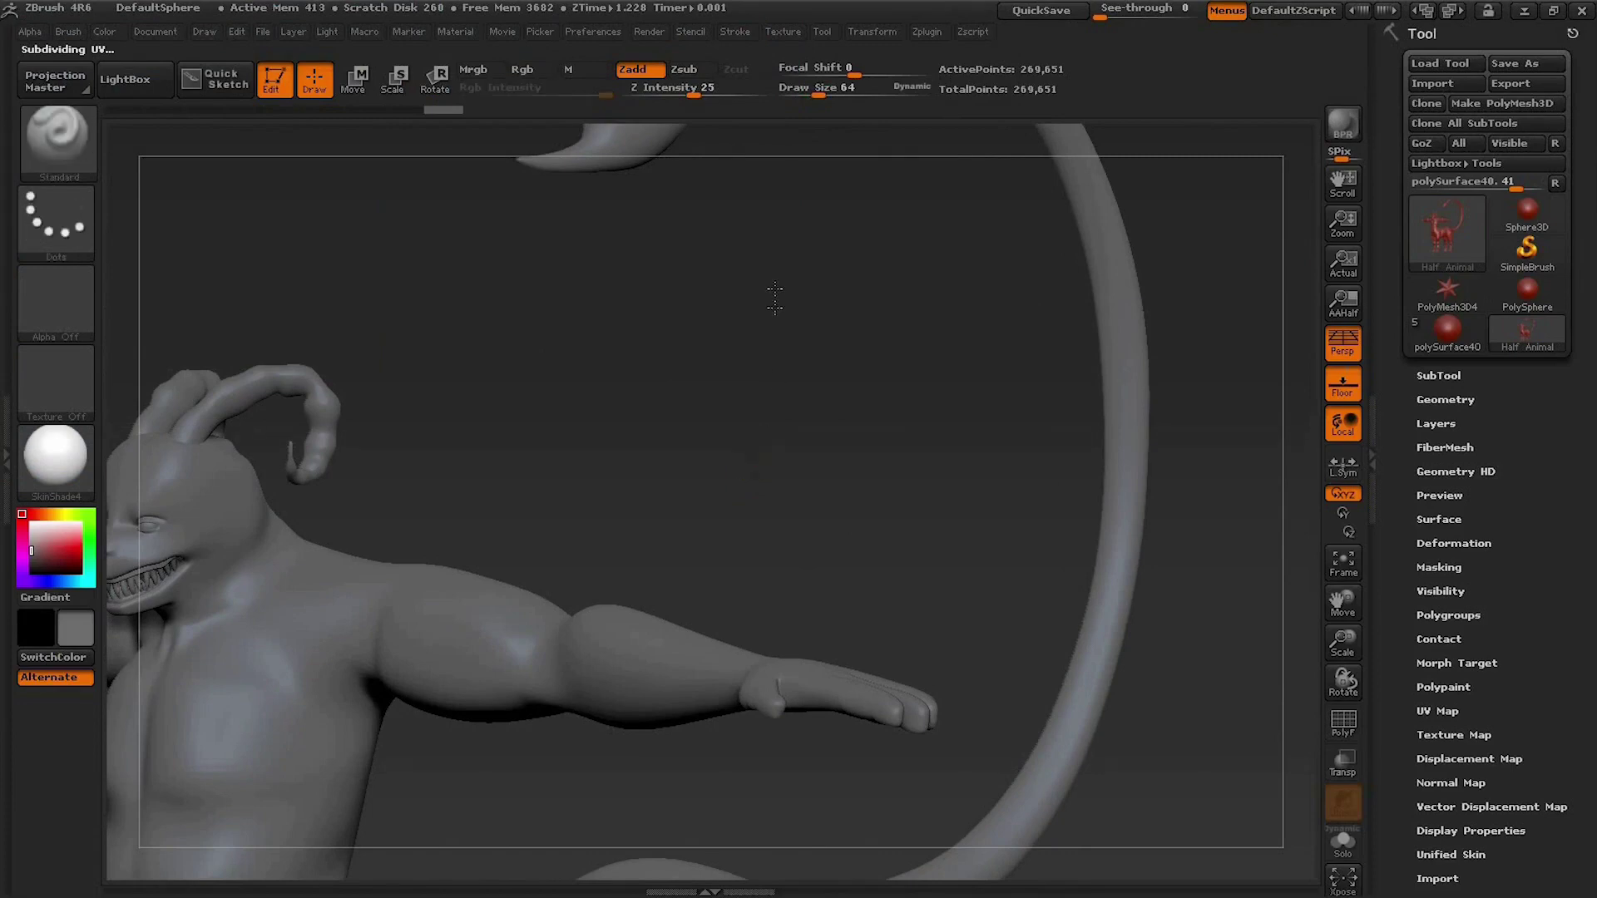
Step: Rotate and pan around the Half Animal mesh to inspect its legs, belly, torso and tail
drag(774, 298, 701, 675)
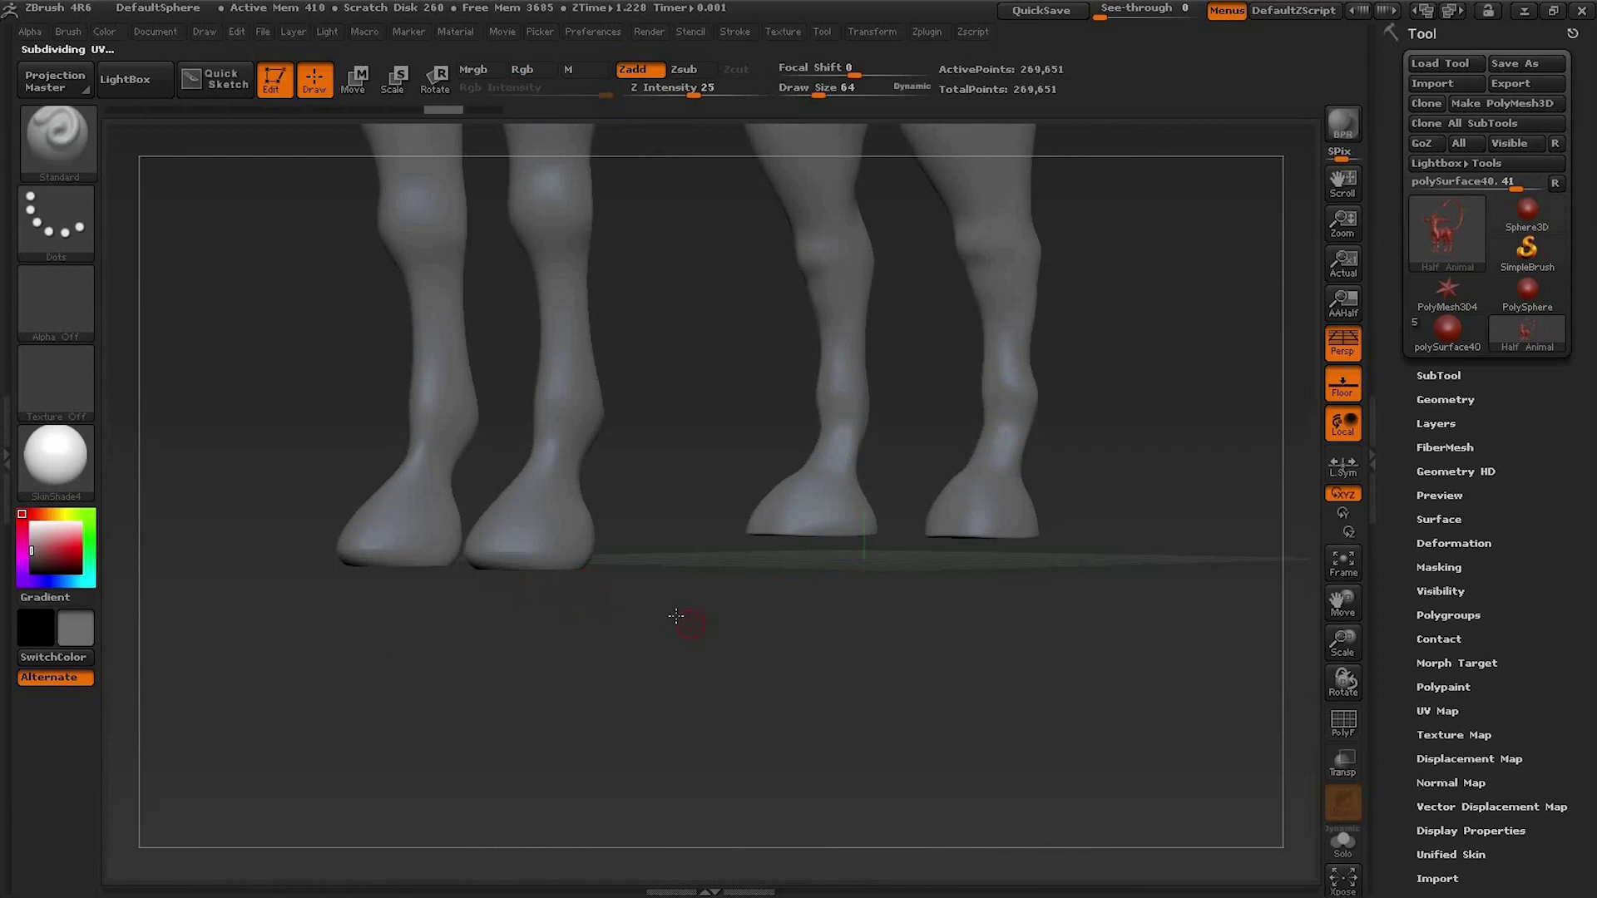
drag(677, 616, 419, 416)
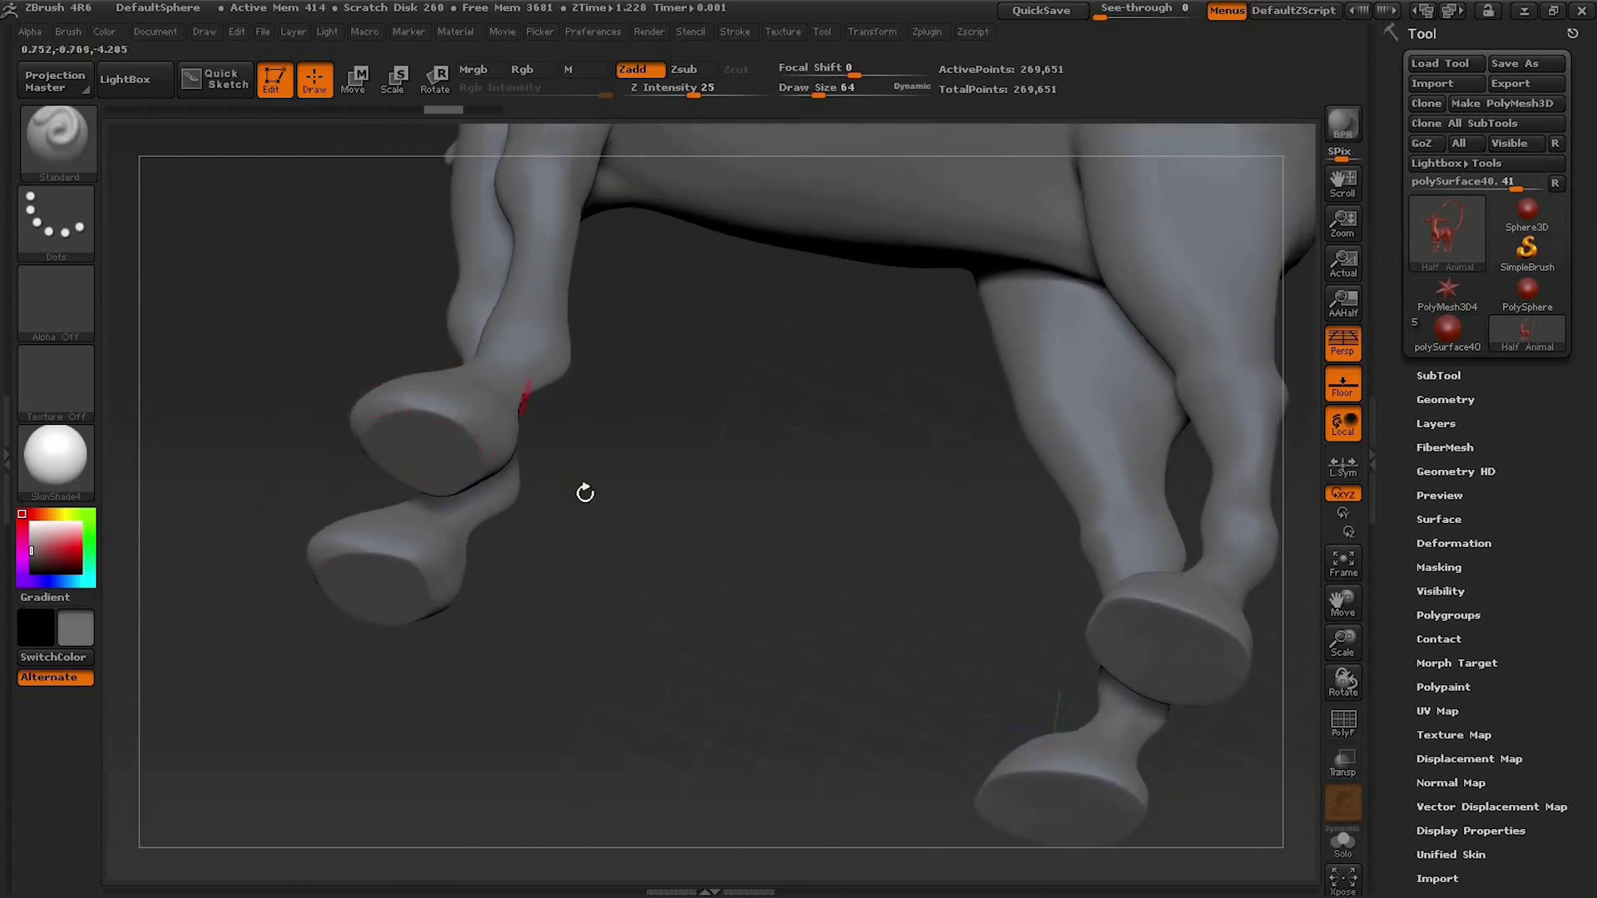
drag(770, 400, 923, 202)
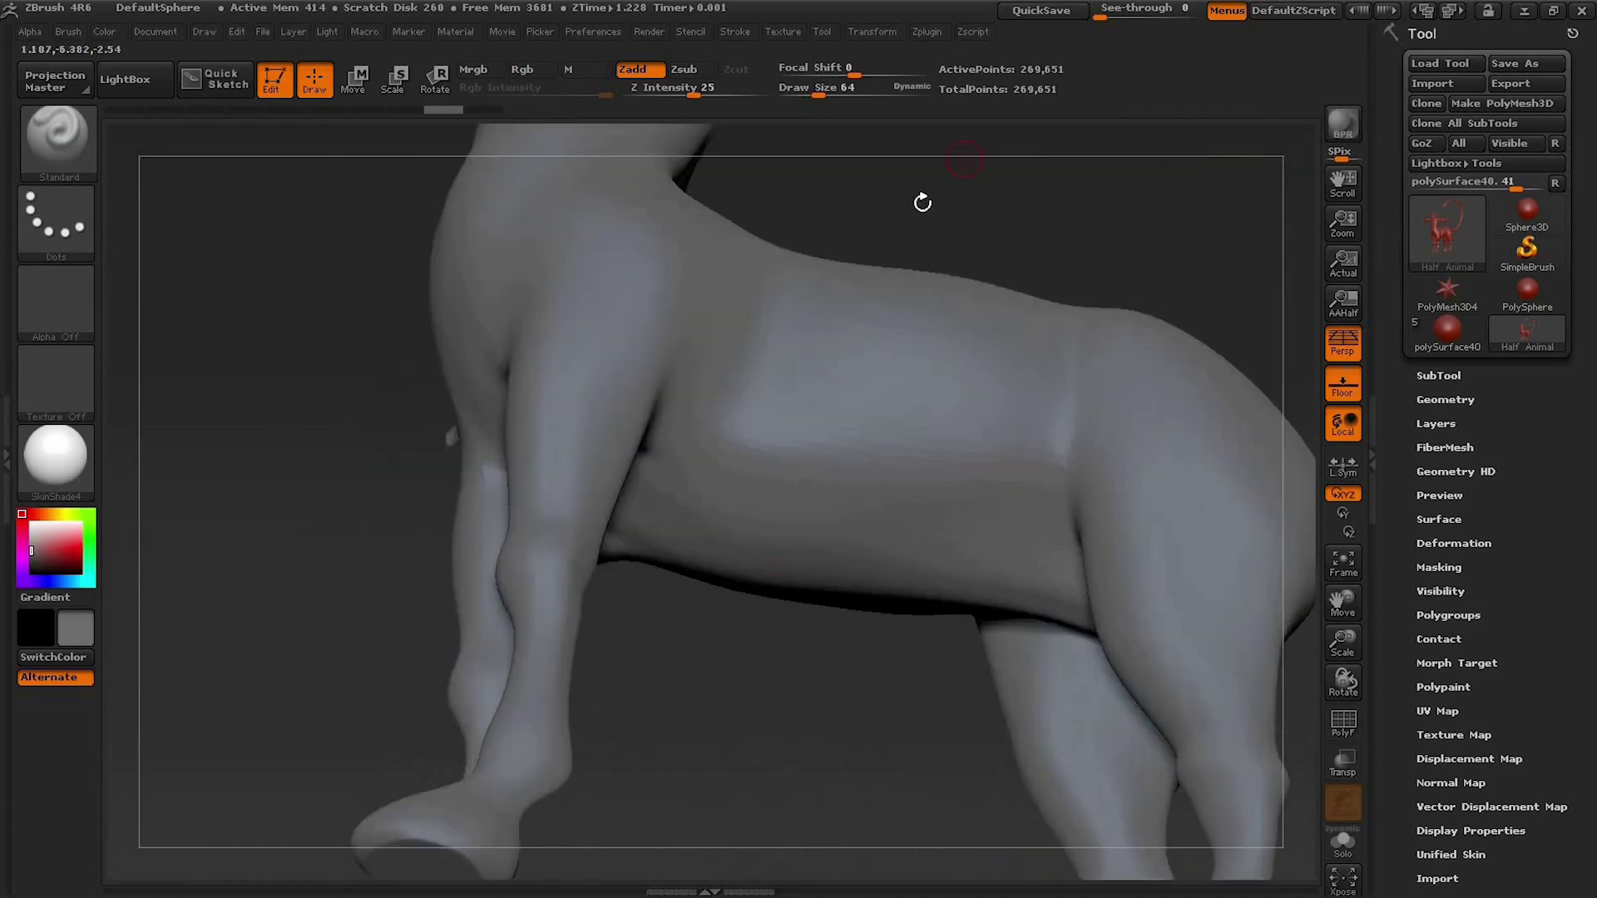
drag(894, 324, 916, 509)
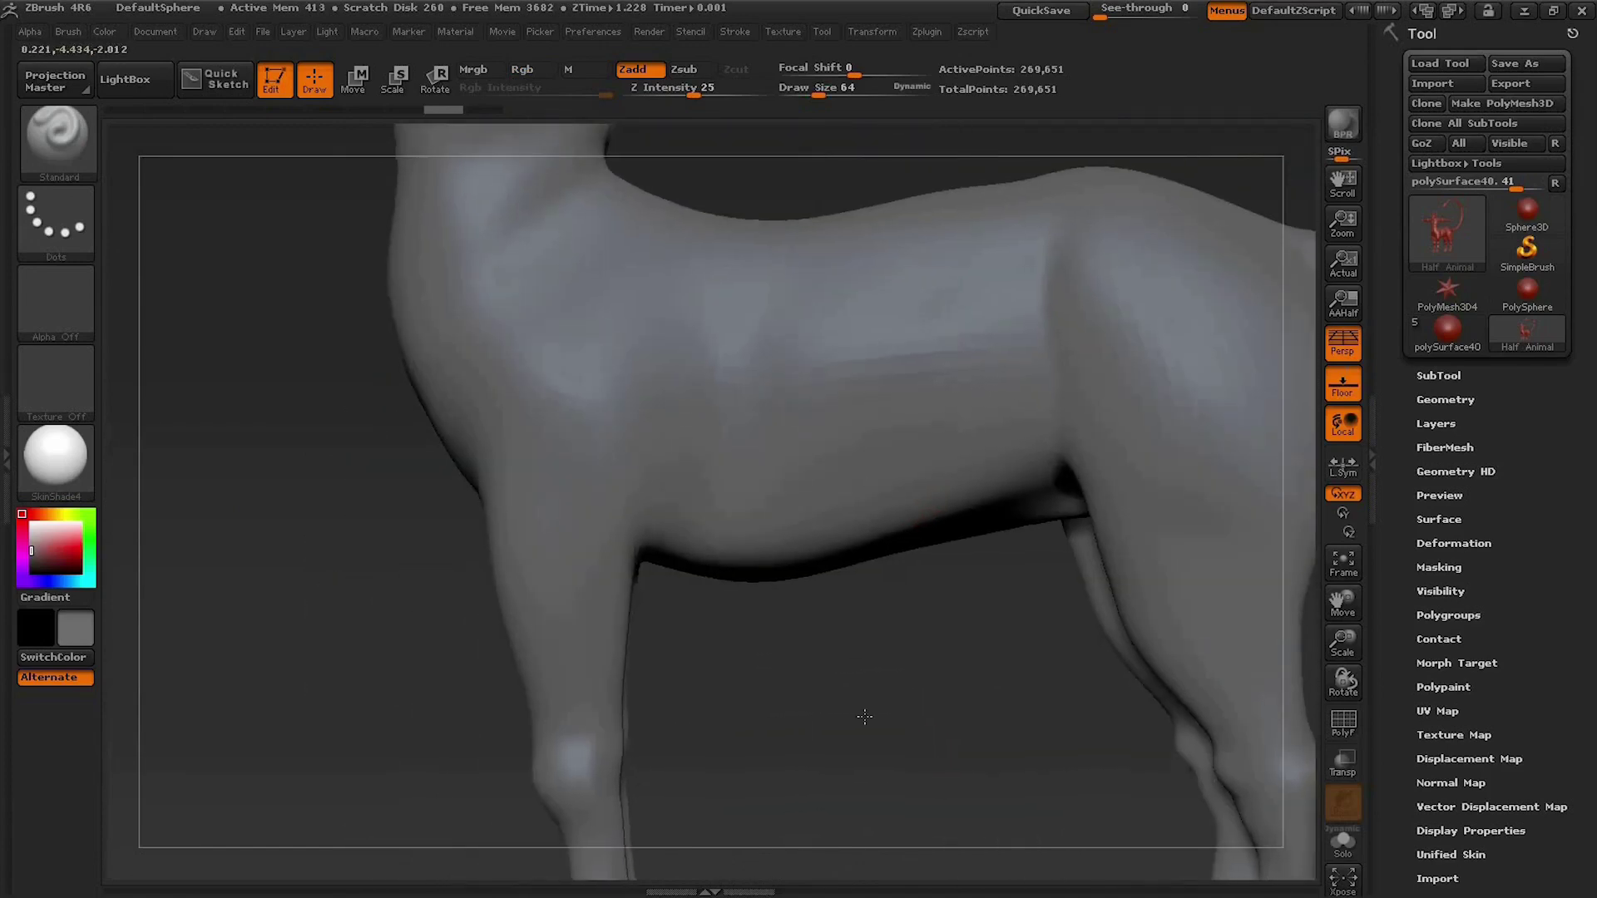
alt+drag(956, 775, 788, 690)
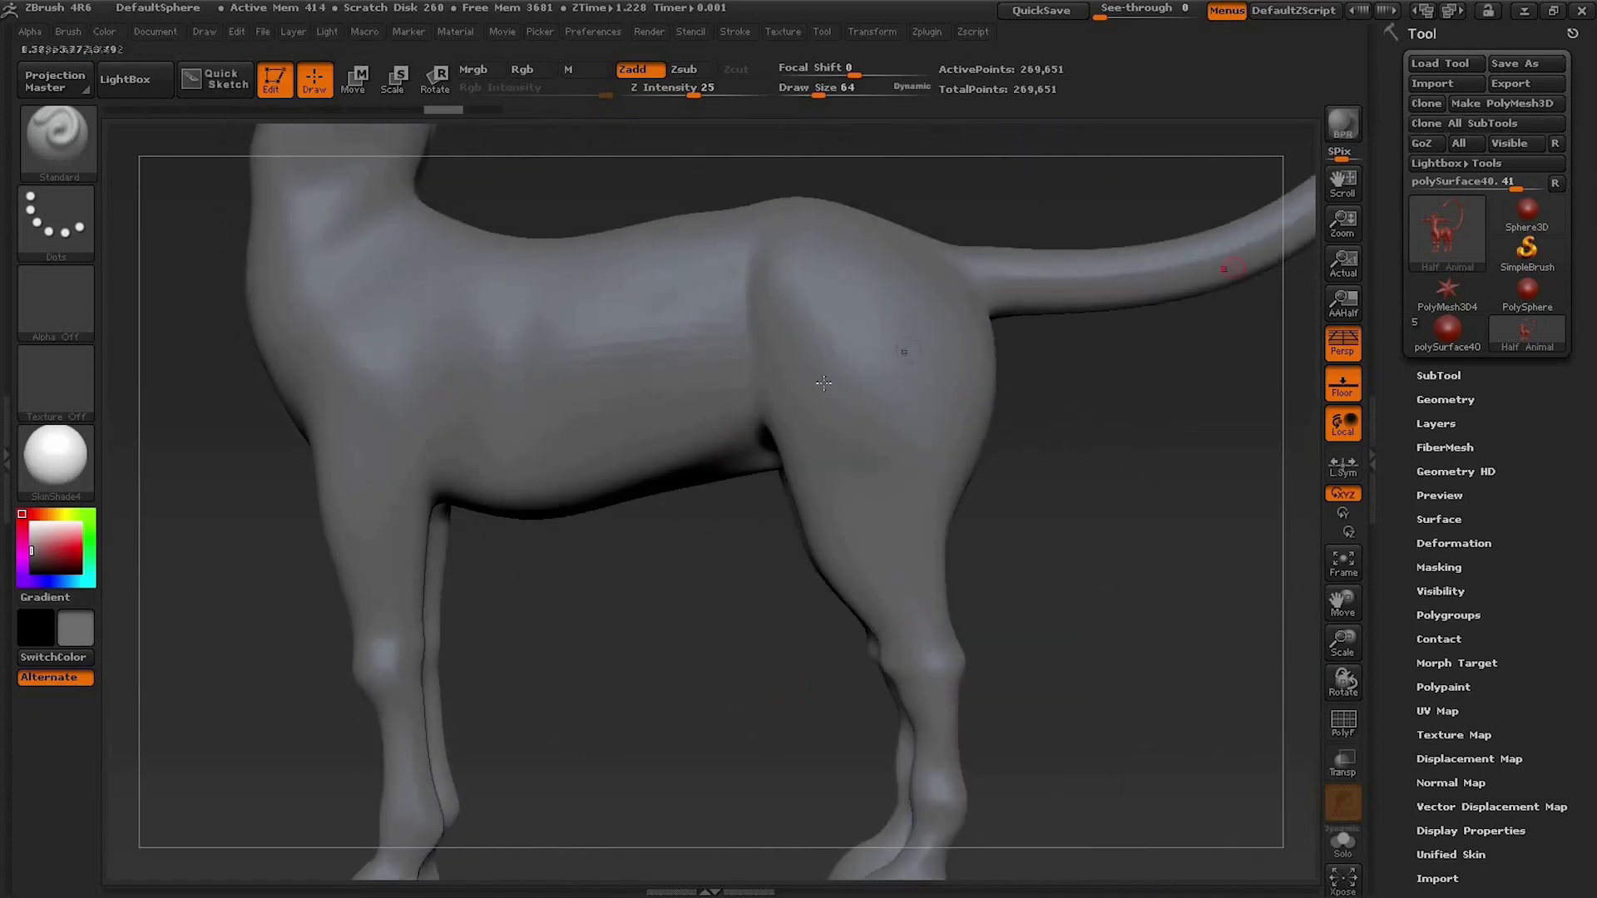
Step: Undo back to the simple box plane and rotate it to face front
key(ctrl+z)
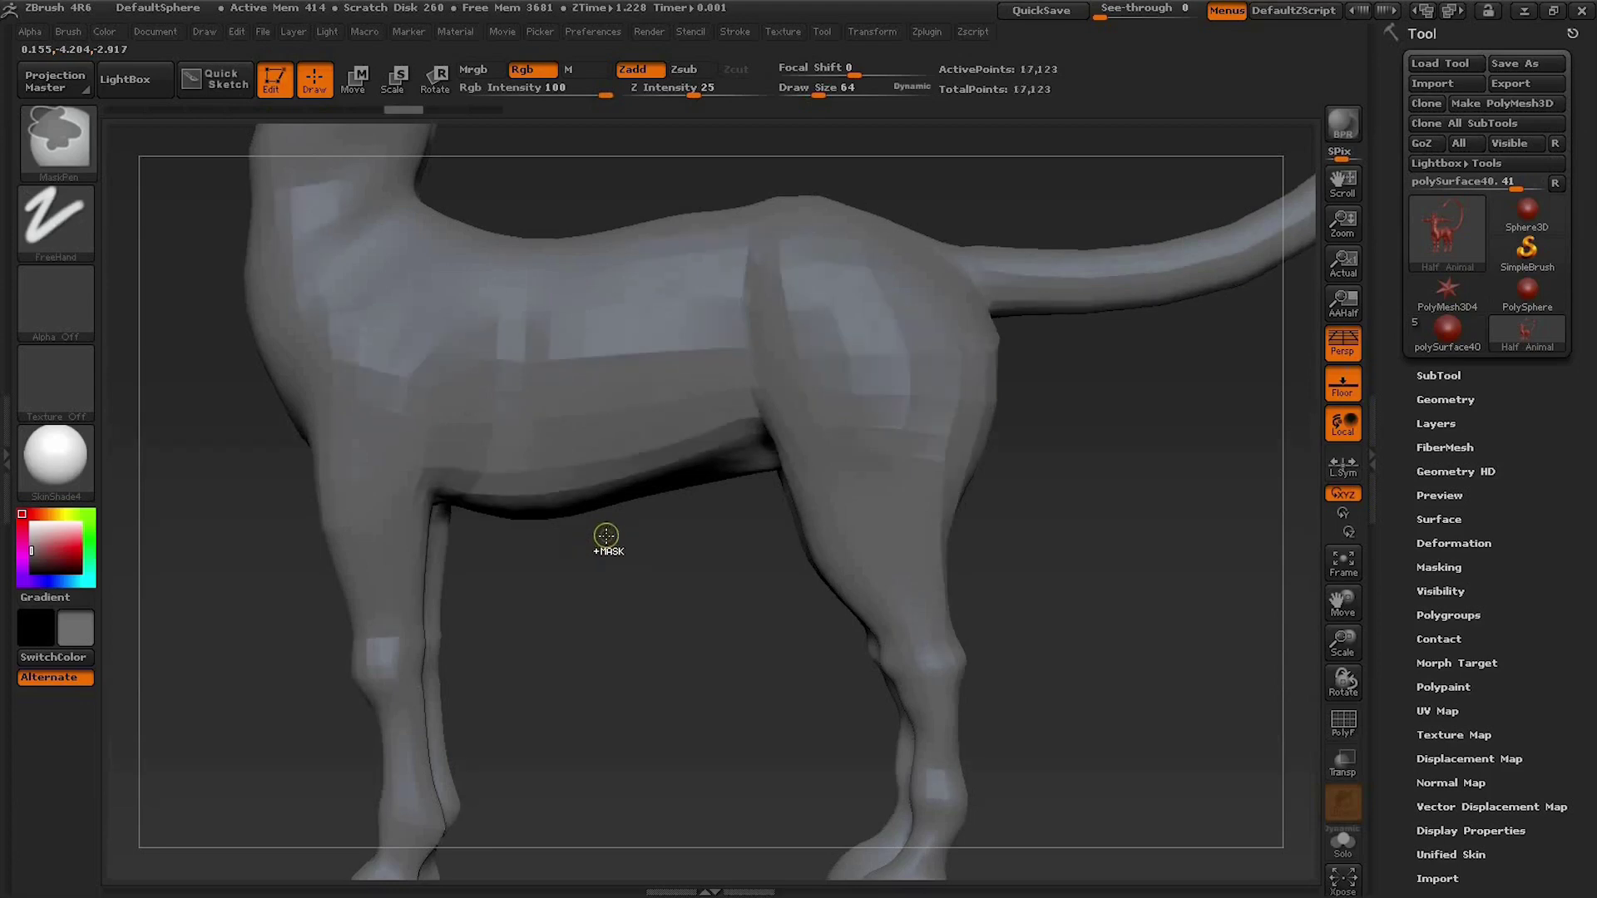
key(ctrl+z)
key(ctrl+z)
shift+drag(808, 654, 245, 180)
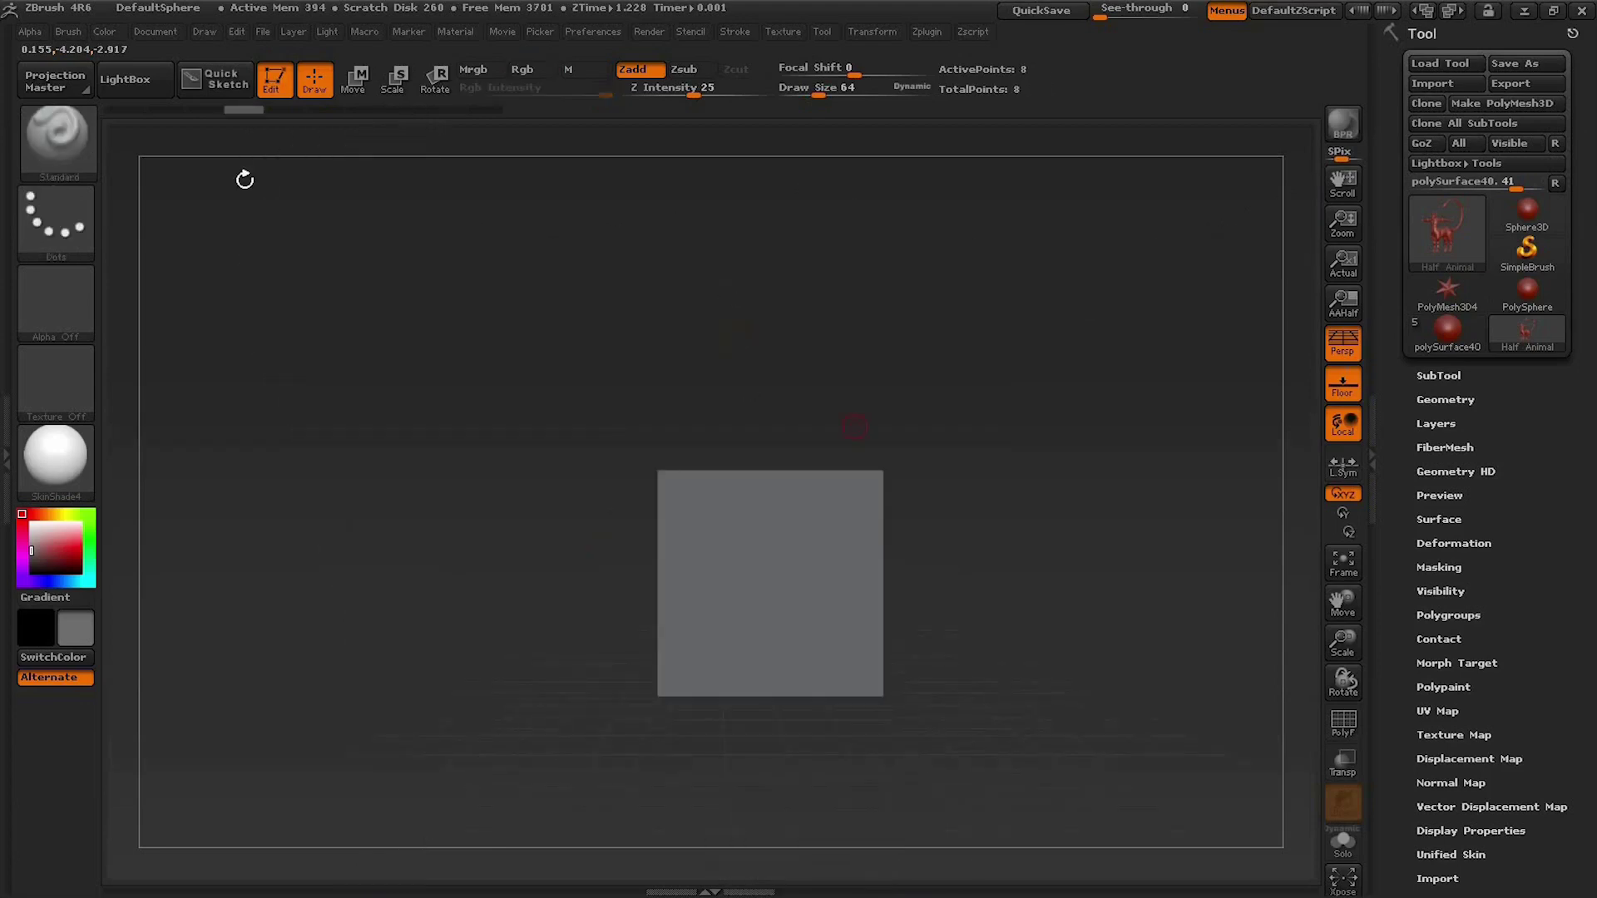
Step: Reload DefaultSphere.ZPR from LightBox without saving, then return to Maya
click(133, 92)
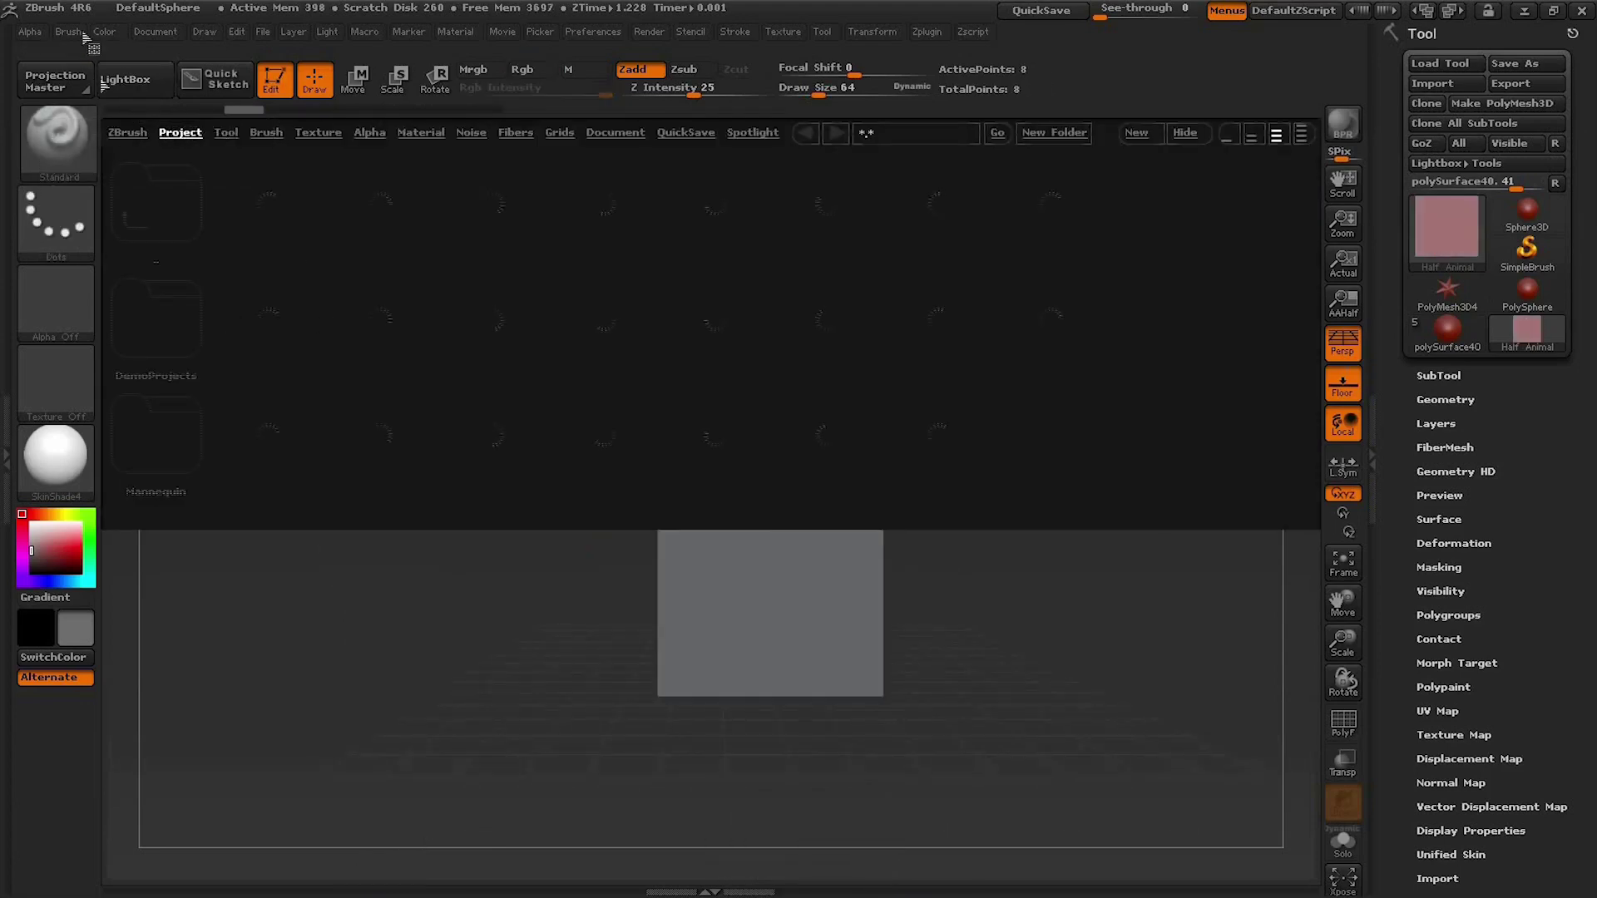
double_click(280, 456)
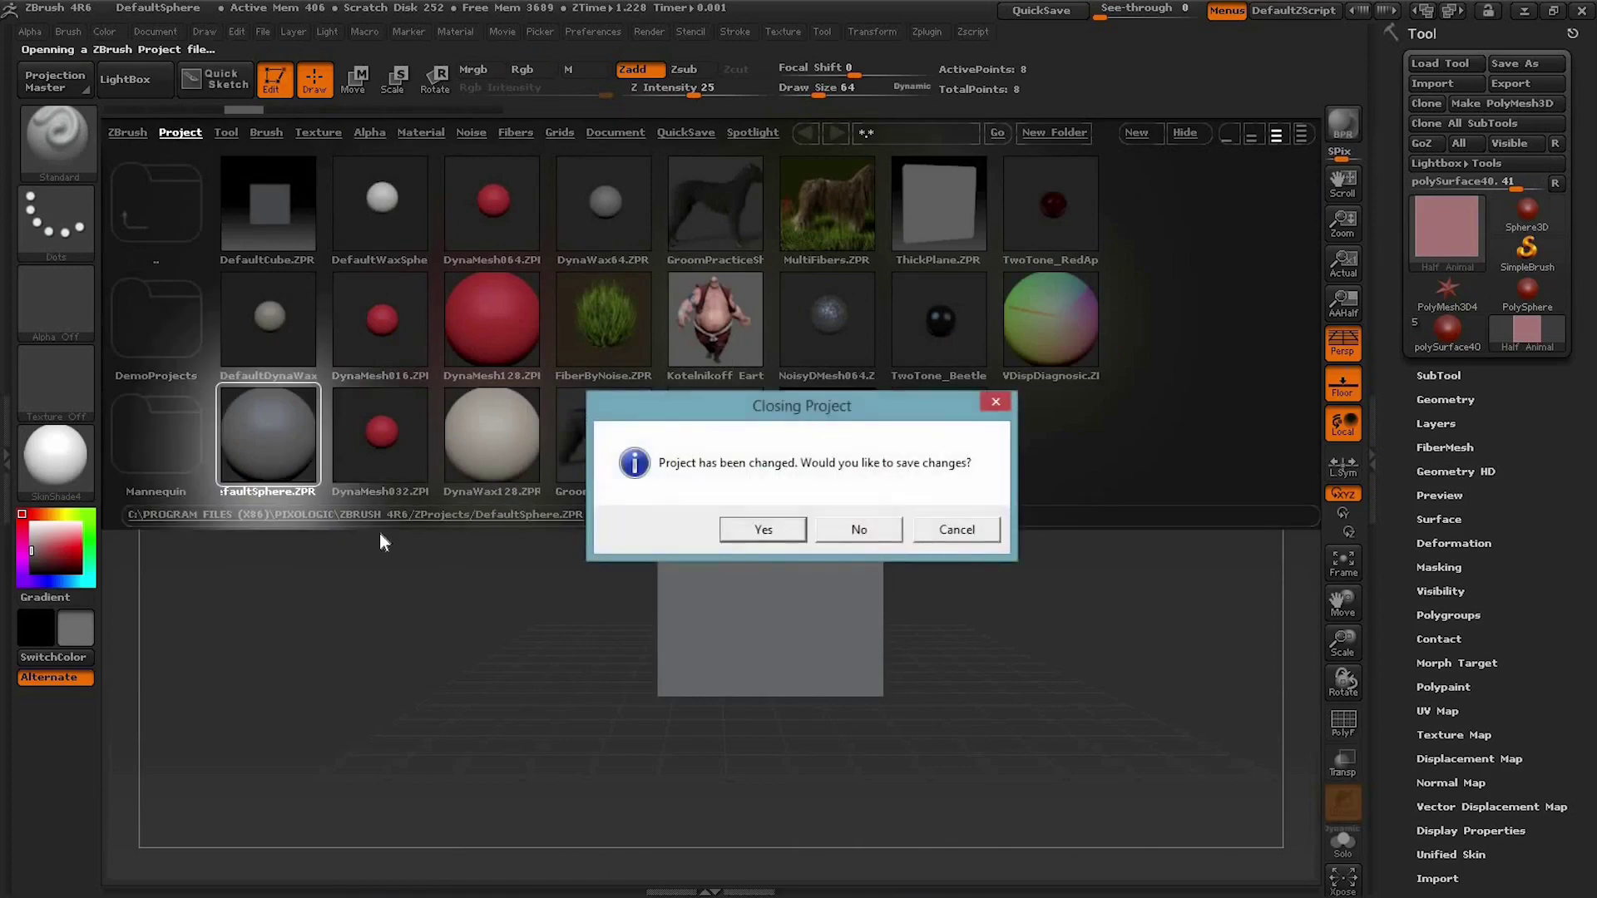
click(863, 533)
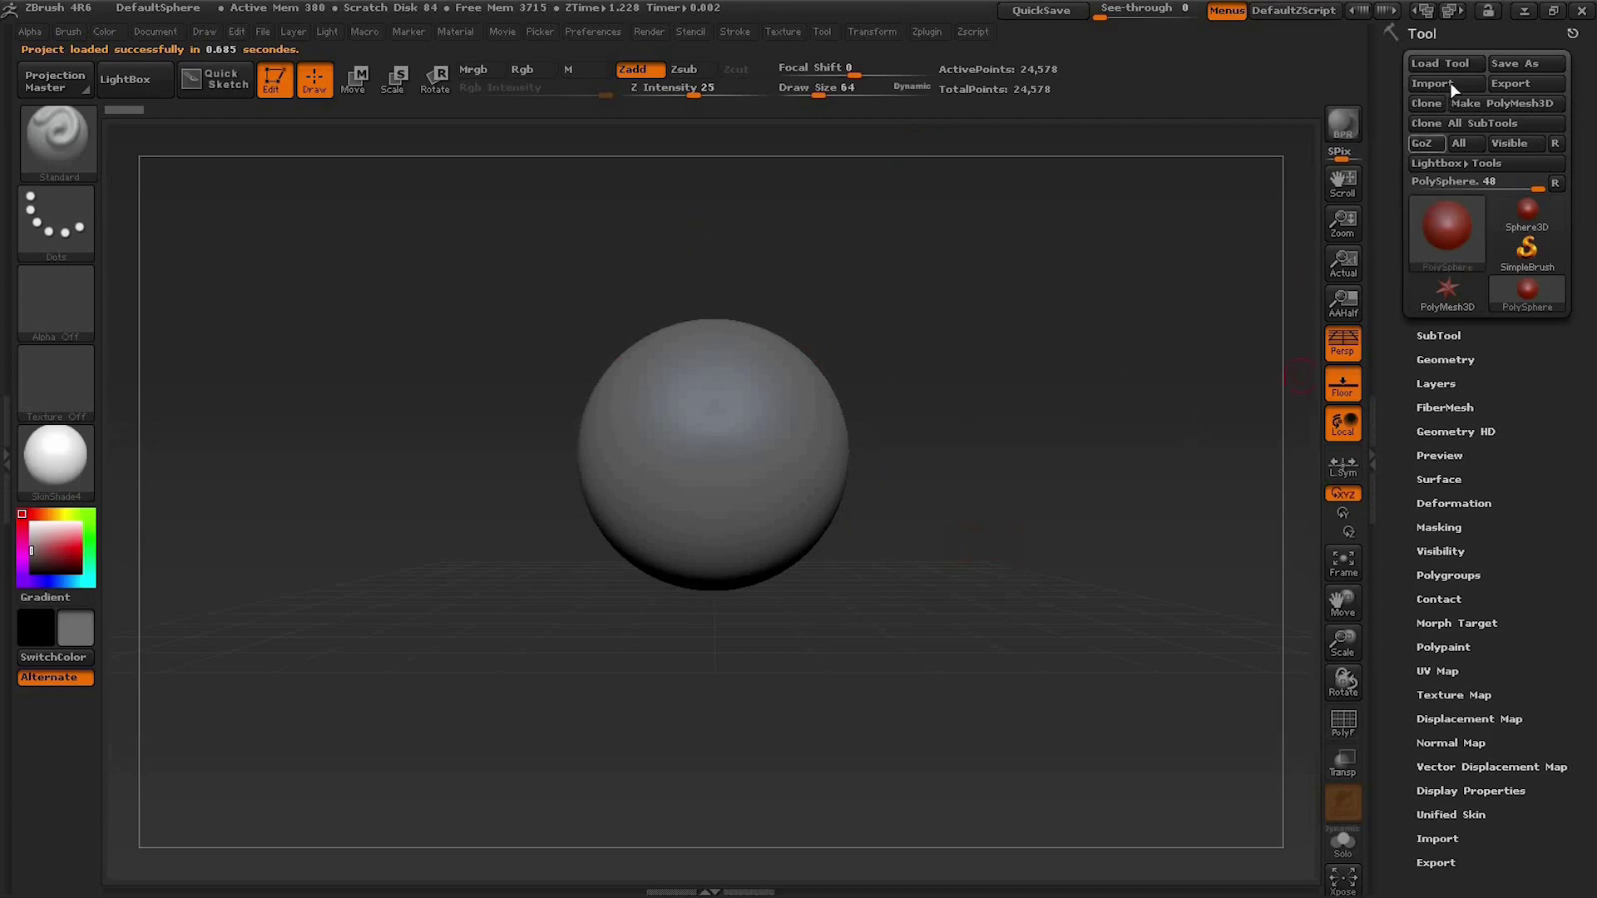
key(alt+Tab)
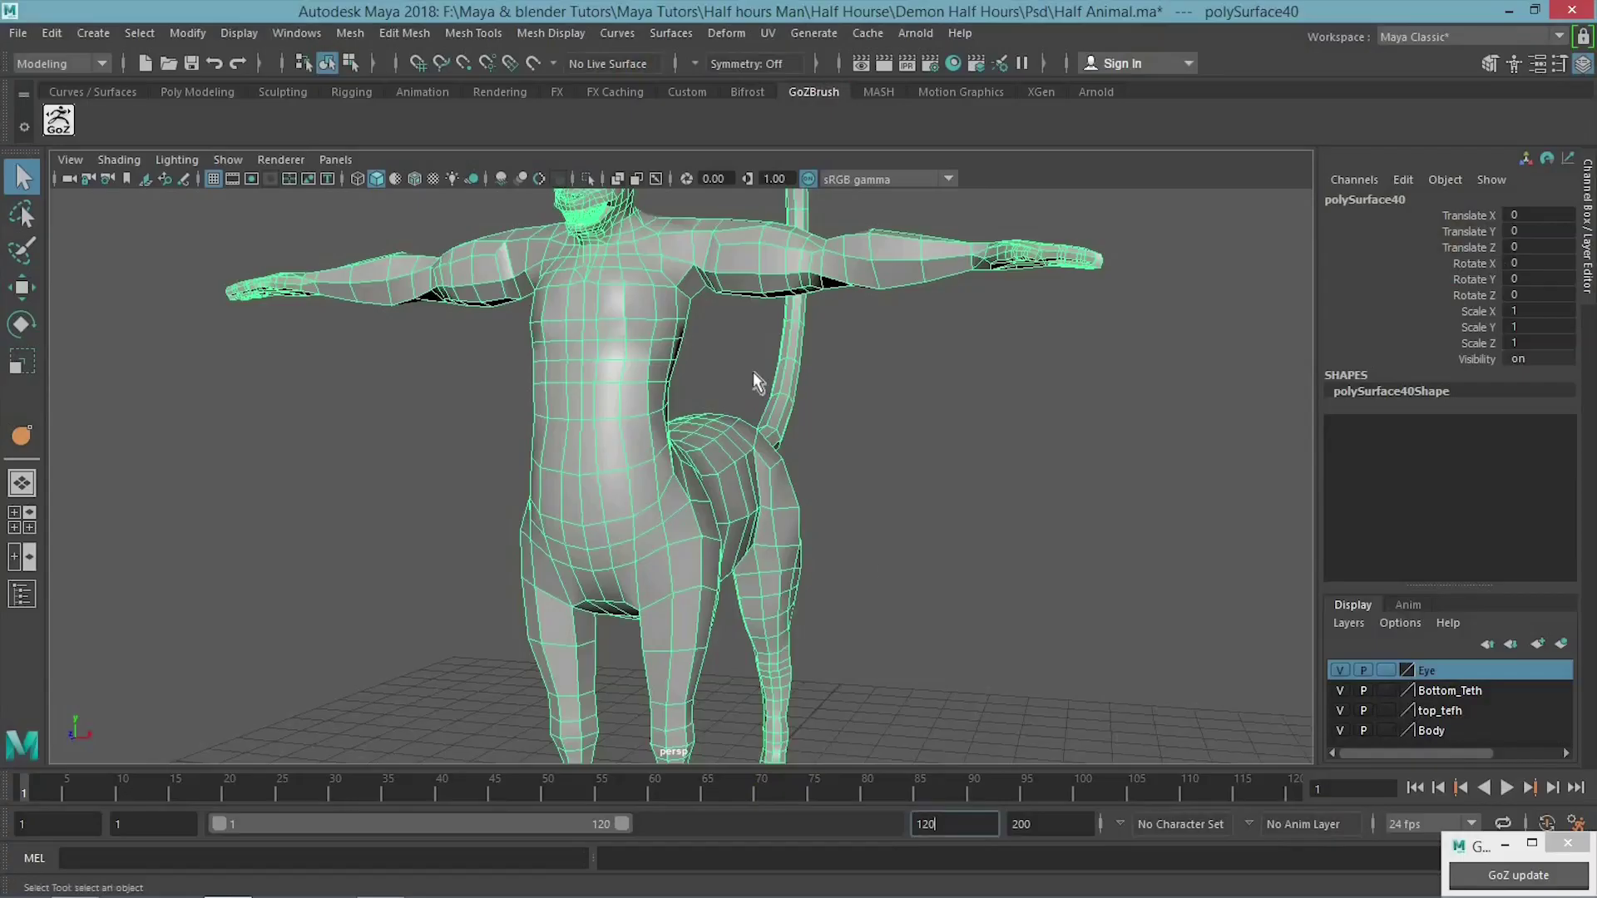
Step: Select the centaur mesh and zoom the view down onto its legs and hooves
scroll(915, 603, down, 3)
alt+drag(846, 585, 805, 610)
click(805, 610)
scroll(790, 499, up, 5)
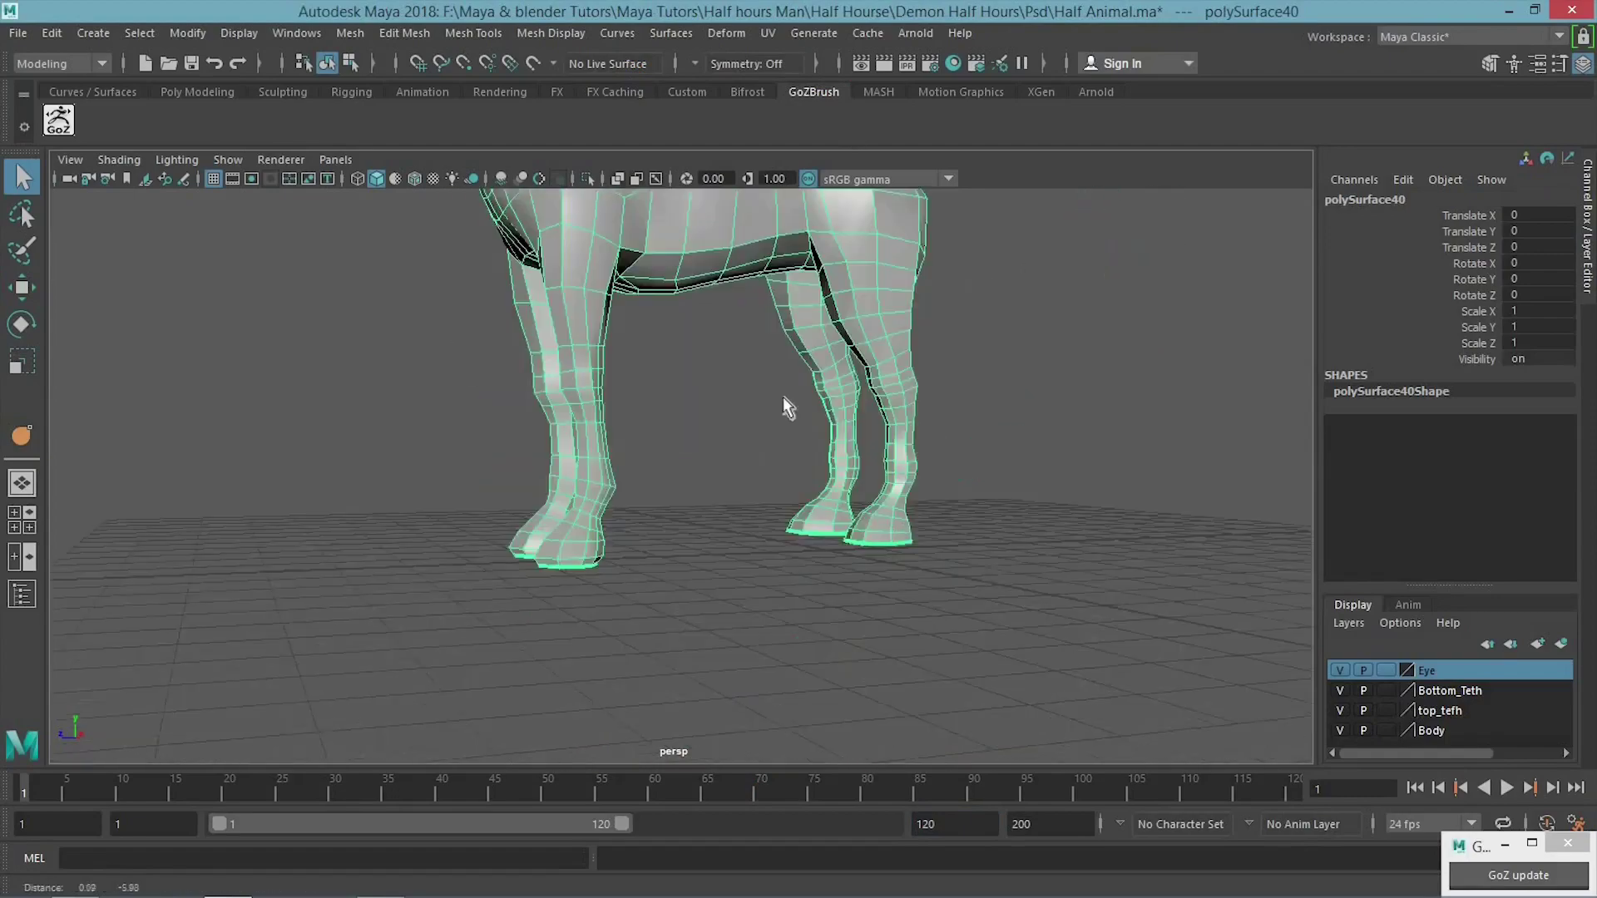
alt+drag(782, 397, 765, 321)
scroll(765, 416, up, 3)
scroll(765, 513, up, 3)
scroll(728, 458, up, 3)
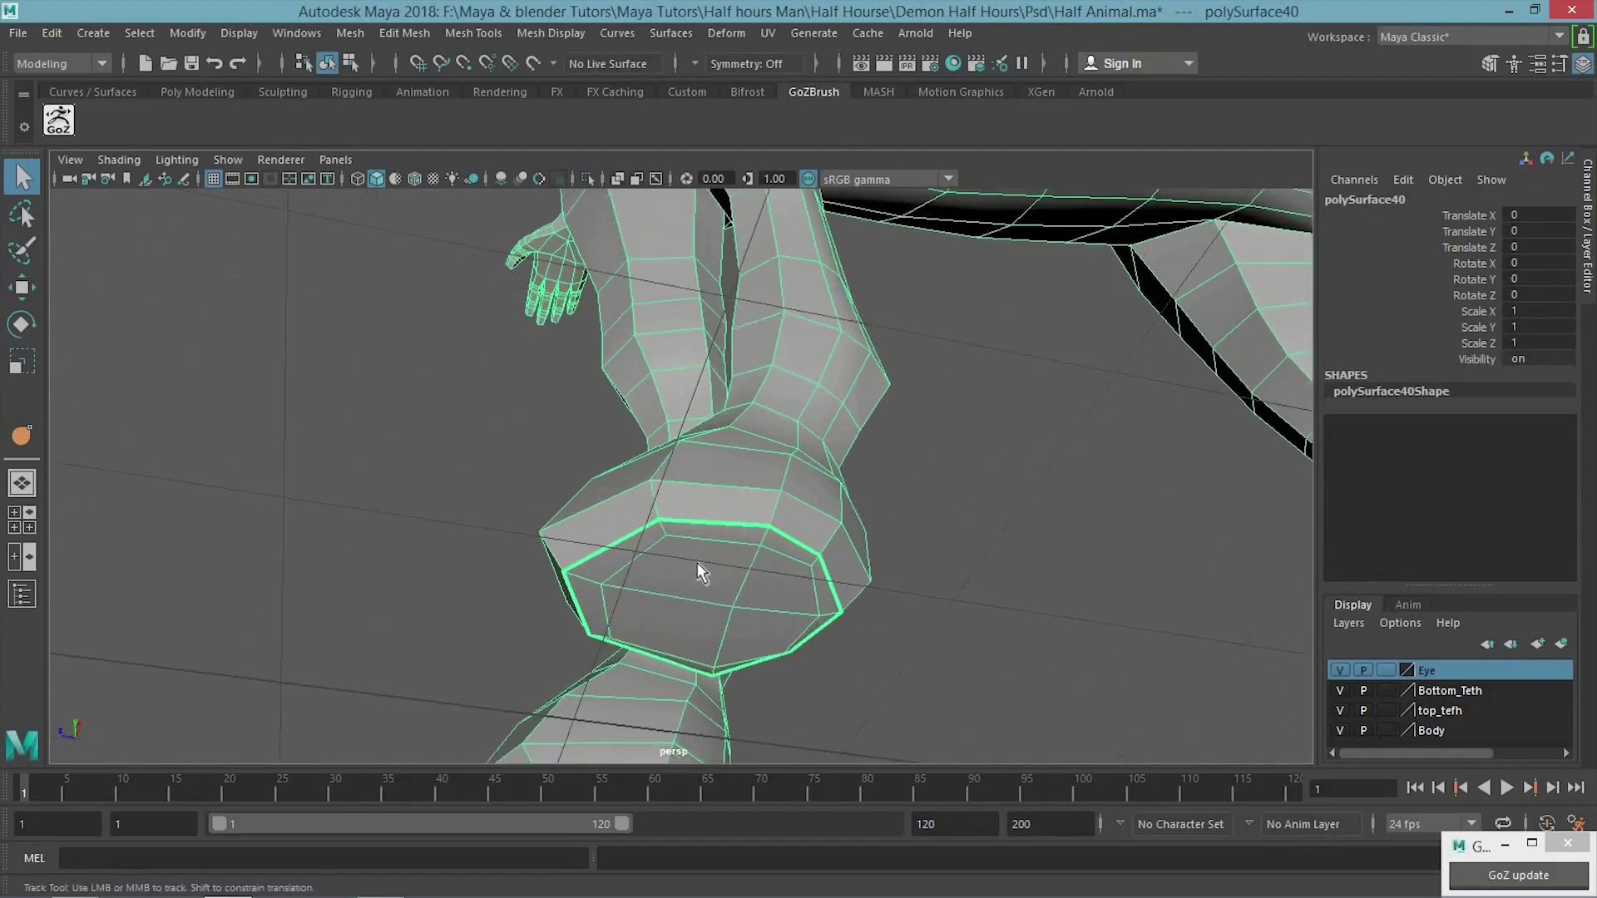
Step: Switch to edge mode (F10) and select the hoof-bottom edge loops, orbiting around the hooves
key(F10)
click(716, 521)
mouse_move(715, 521)
alt+mouse_down()
mouse_move(774, 539)
mouse_move(844, 399)
mouse_move(705, 545)
alt+mouse_up()
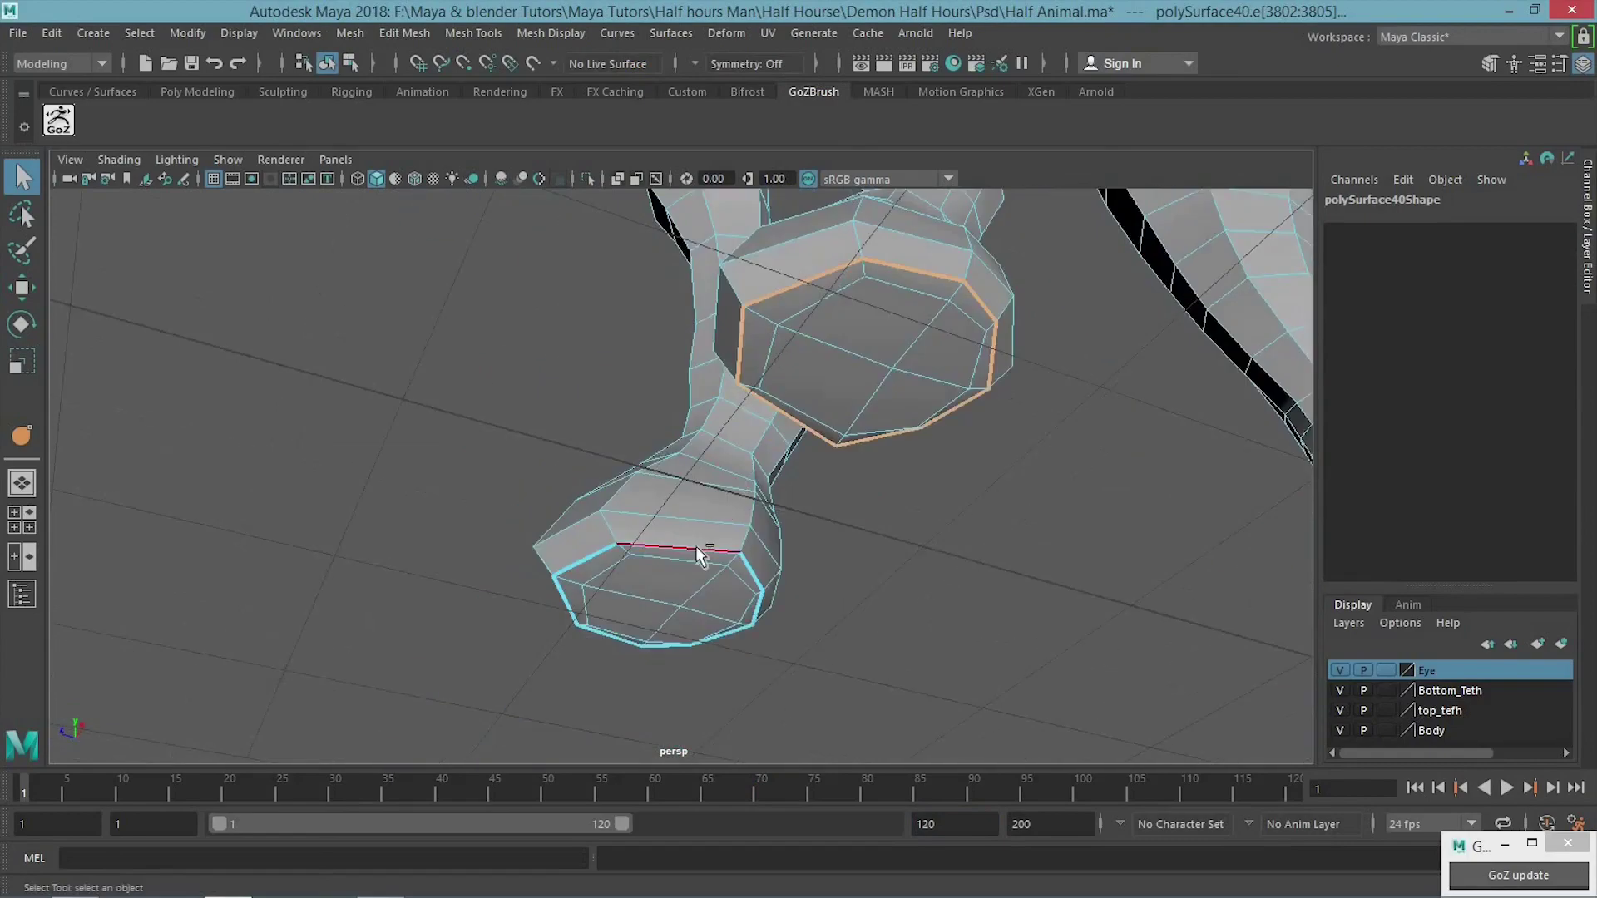
alt+right_drag(1071, 439, 749, 542)
alt+drag(748, 542, 446, 524)
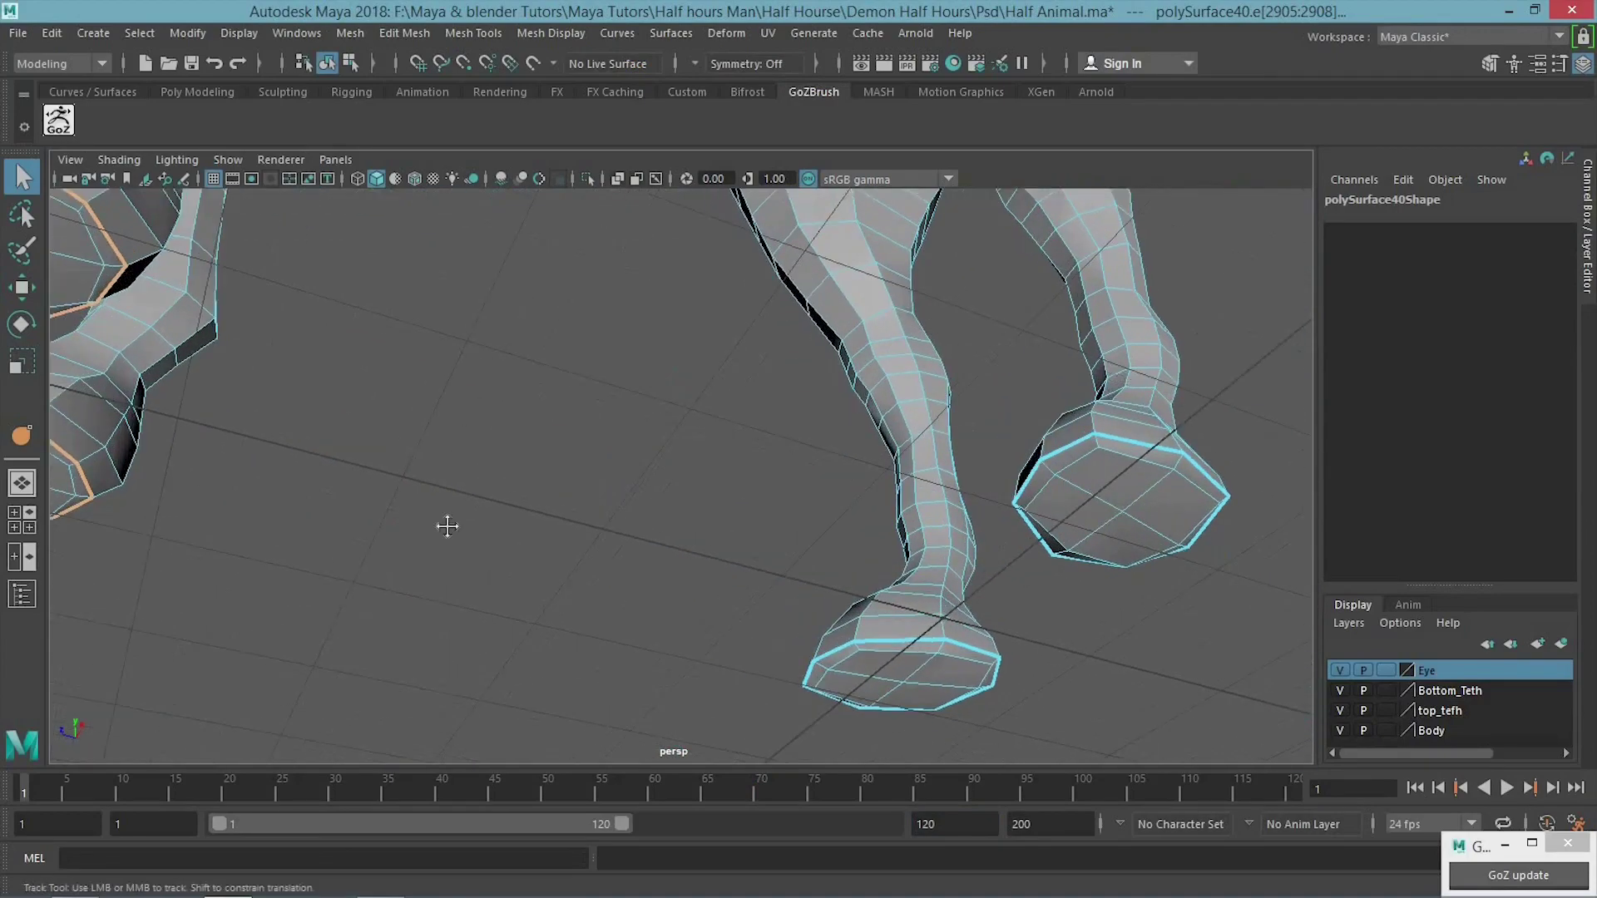
alt+right_drag(446, 524, 686, 553)
mouse_move(654, 530)
alt+mouse_down()
mouse_move(678, 580)
mouse_move(585, 367)
mouse_move(706, 535)
mouse_move(699, 520)
alt+mouse_up()
shift+right_drag(697, 511, 732, 604)
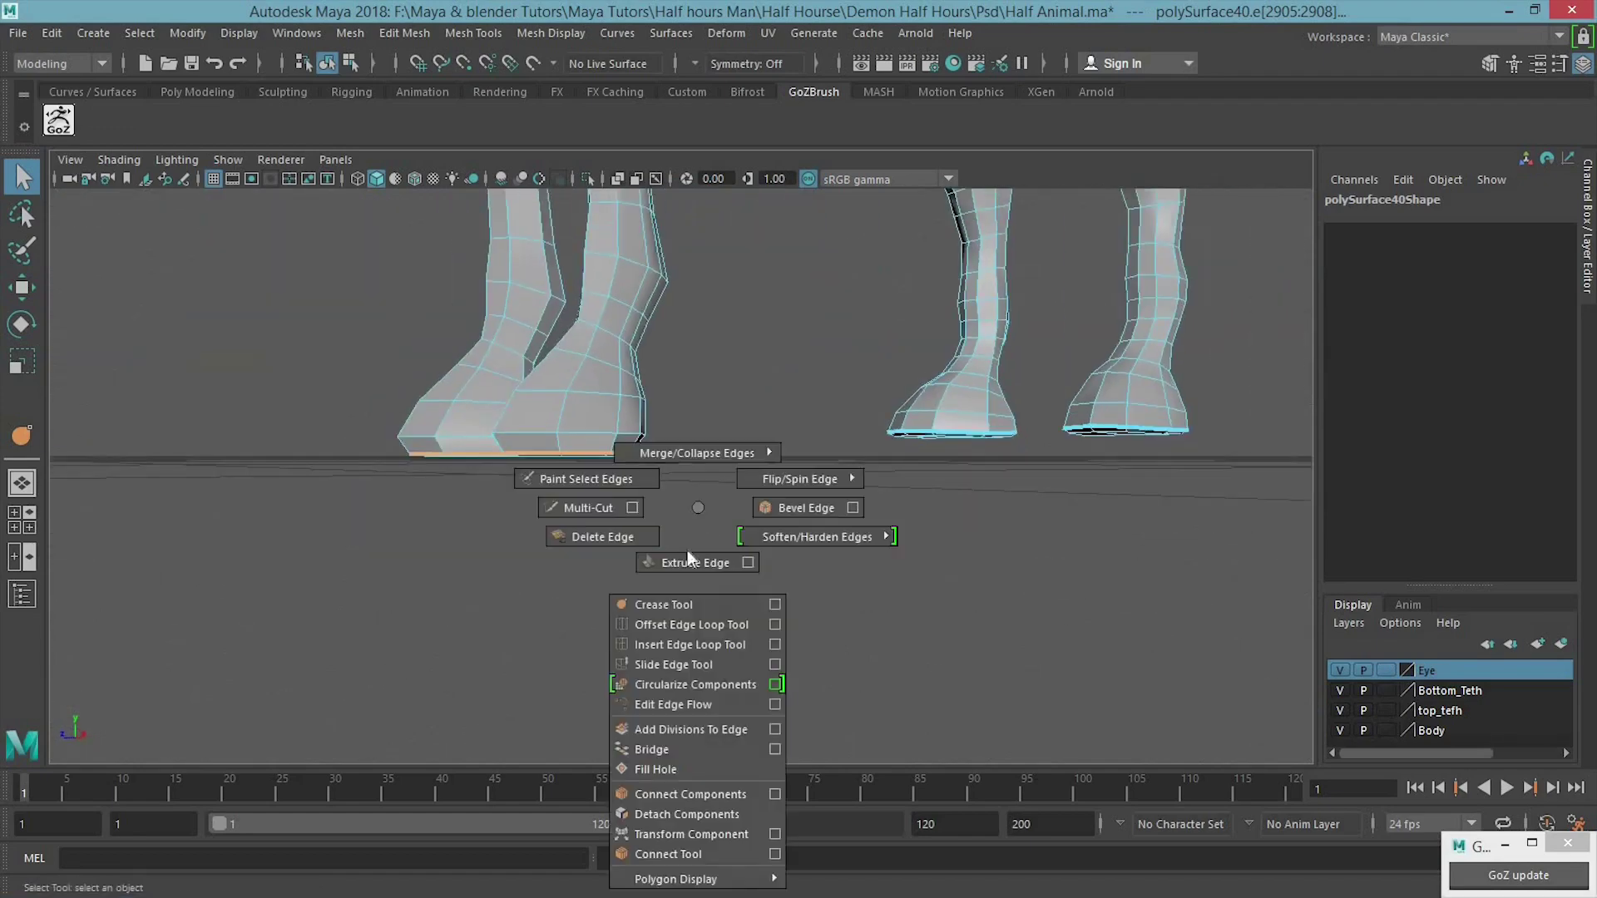
Step: Select the front hoof's bottom edge loop and apply the Crease Tool to it
alt+drag(697, 545, 499, 445)
click(484, 441)
click(425, 441)
key(w)
mouse_move(553, 429)
alt+mouse_down()
mouse_move(678, 496)
mouse_move(736, 366)
mouse_move(713, 385)
alt+mouse_up()
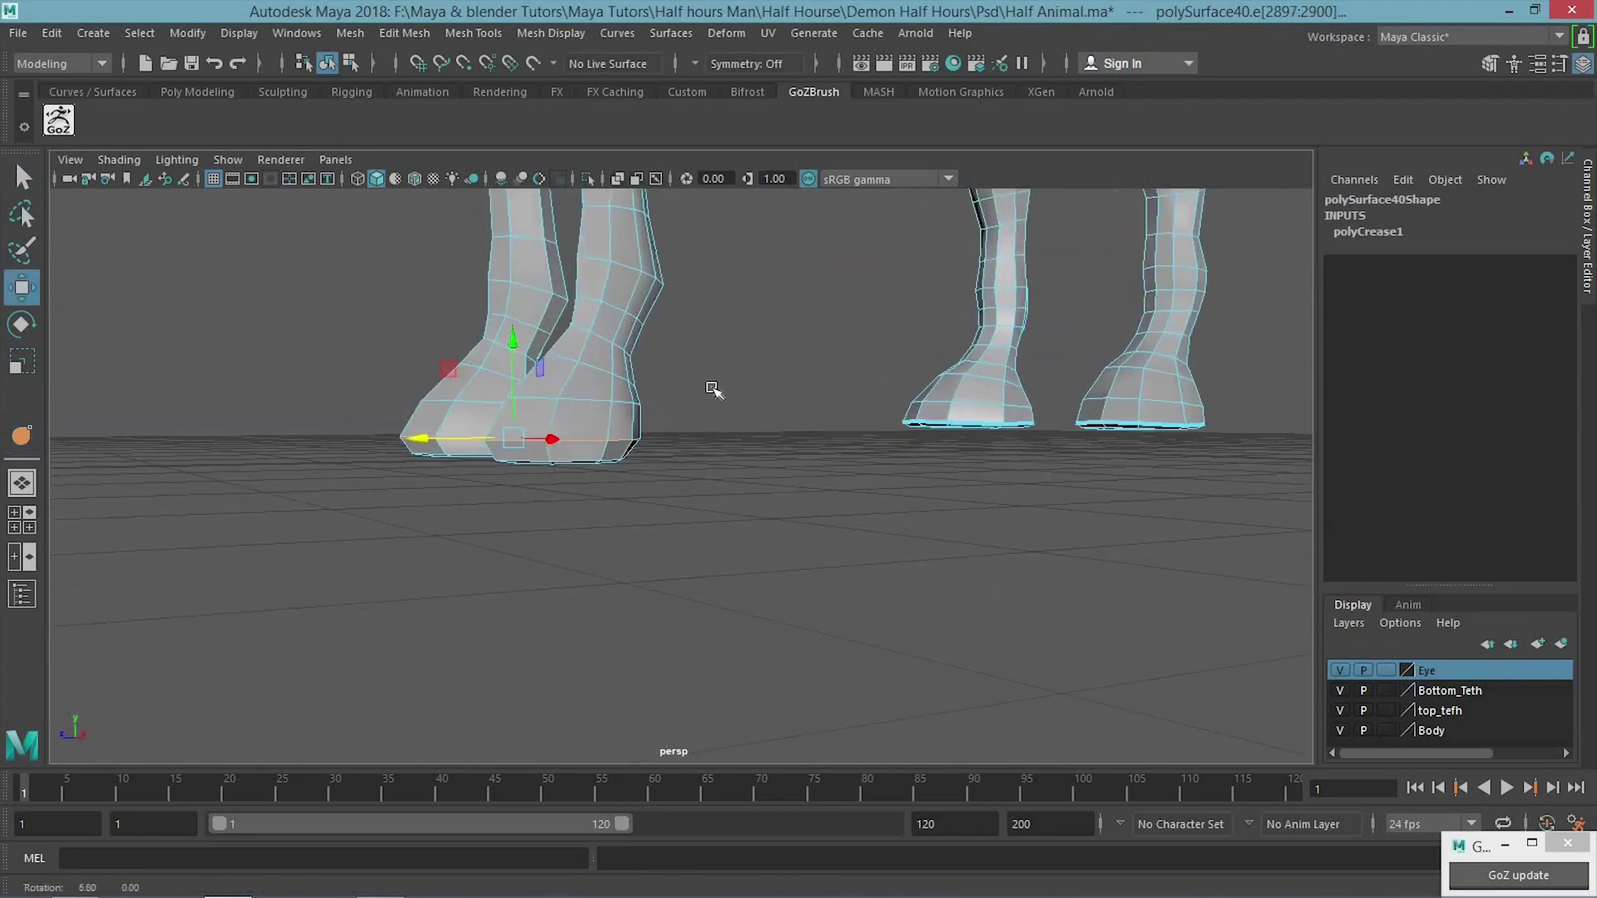
scroll(724, 383, up, 3)
shift+right_click(743, 381)
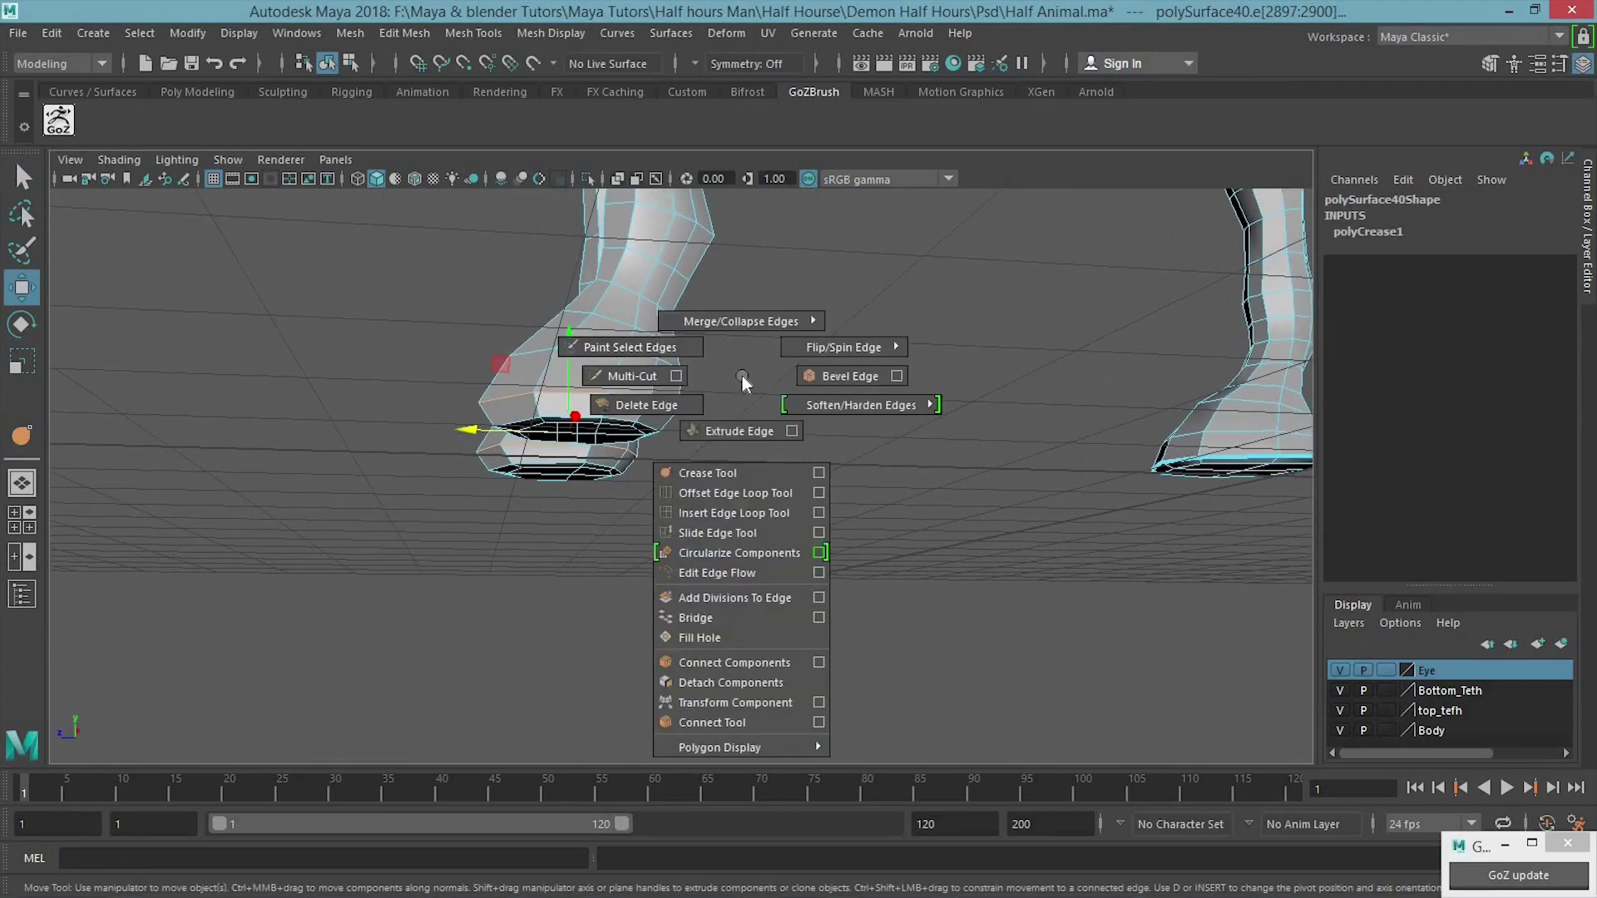
click(708, 473)
Step: Maximize the side view and frame the front hoof close up
key(w)
scroll(1119, 554, down, 3)
key(space)
key(space)
scroll(865, 510, up, 3)
alt+middle_drag(784, 360, 981, 524)
scroll(807, 499, up, 3)
scroll(867, 522, up, 2)
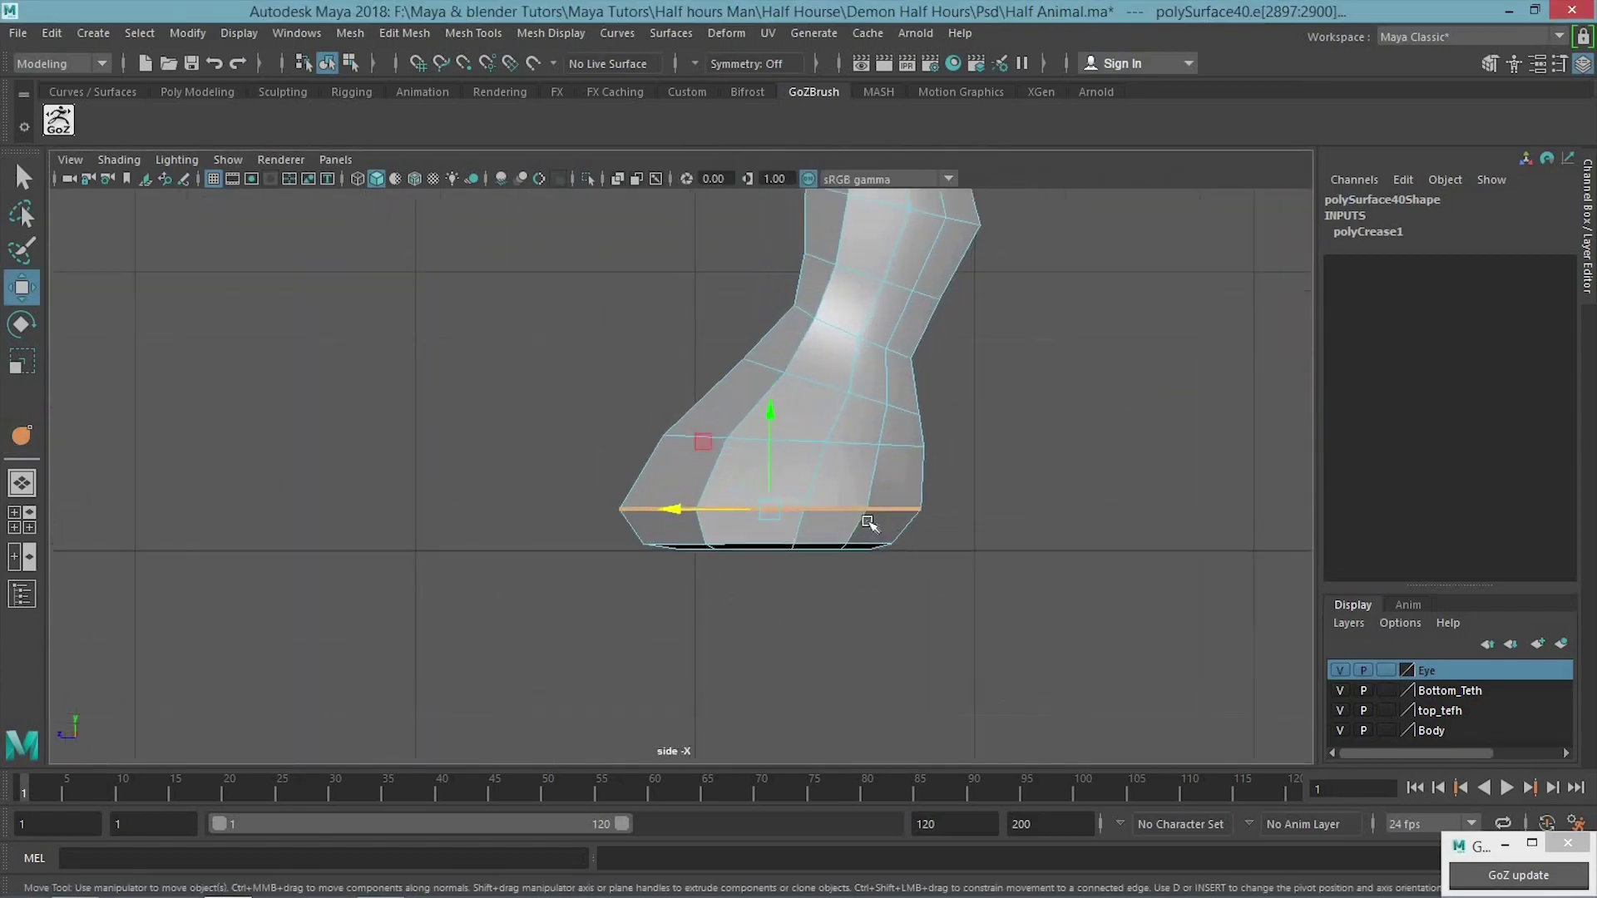
scroll(867, 522, up, 1)
alt+drag(1116, 535, 591, 499)
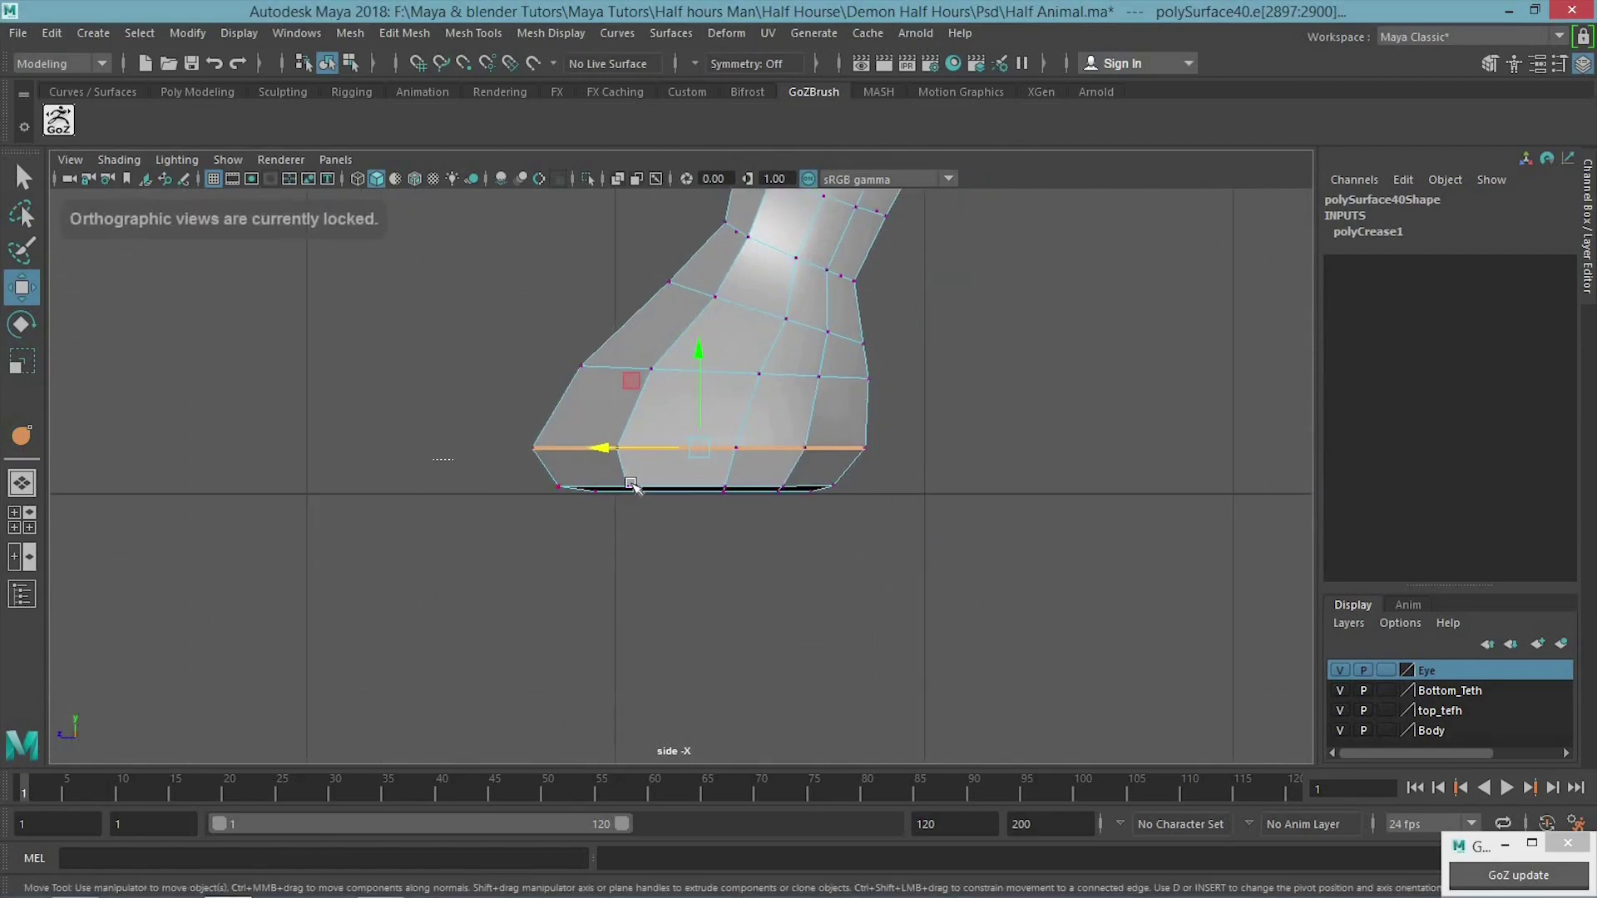
Step: Marquee-select the hoof's bottom rim vertices and move them slightly down, then restore four panels
key(F9)
scroll(632, 487, up, 1)
drag(183, 434, 1022, 539)
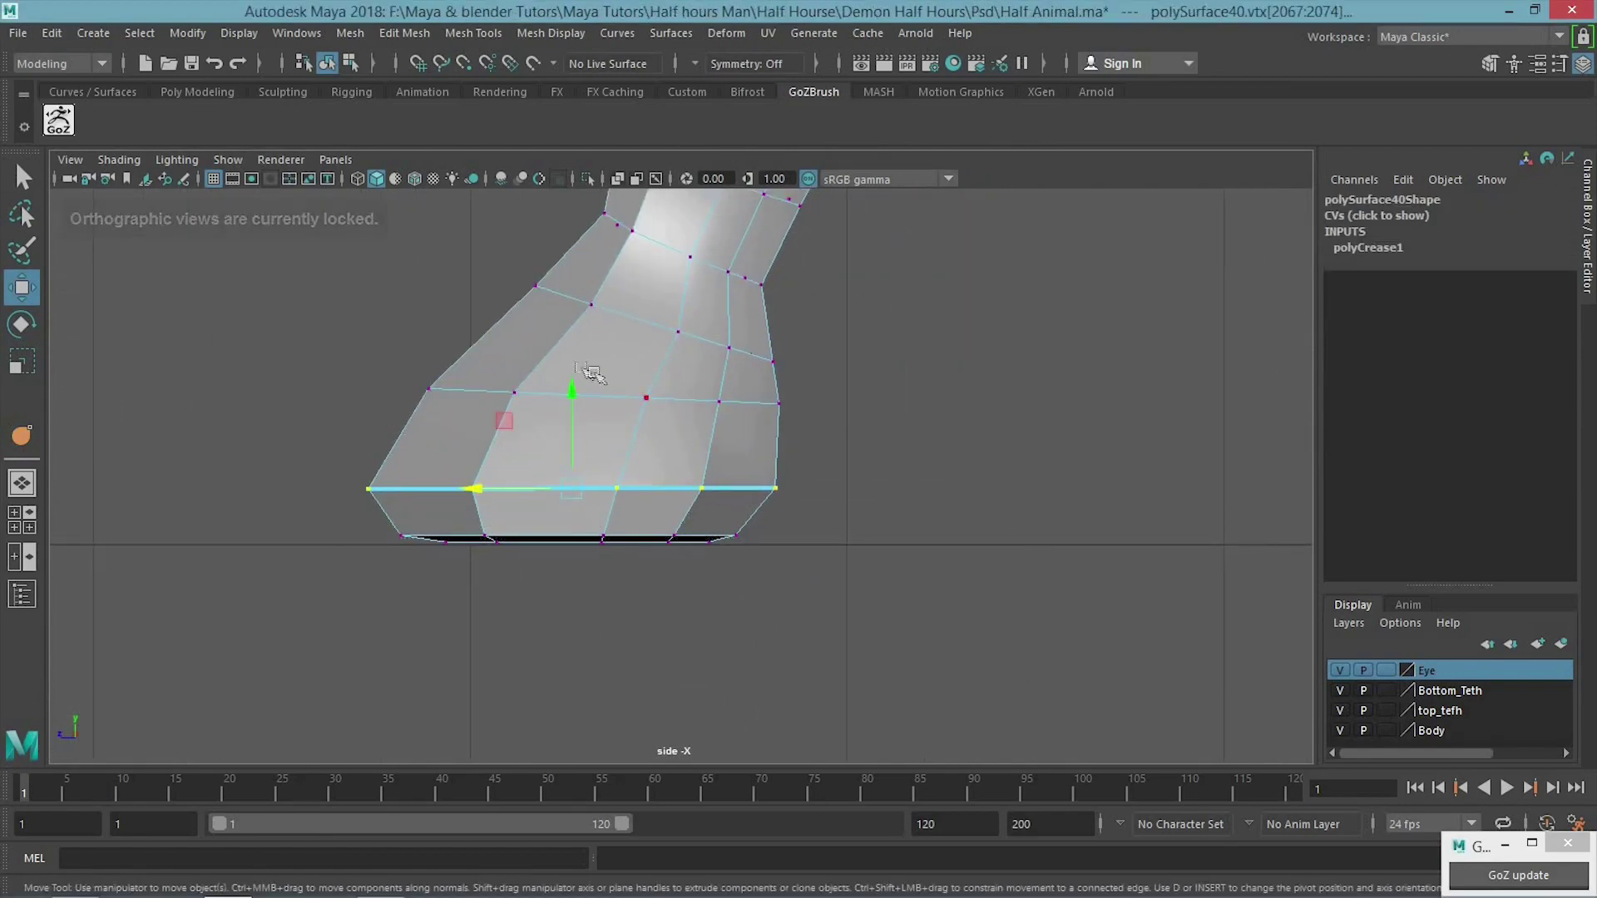
drag(573, 392, 581, 429)
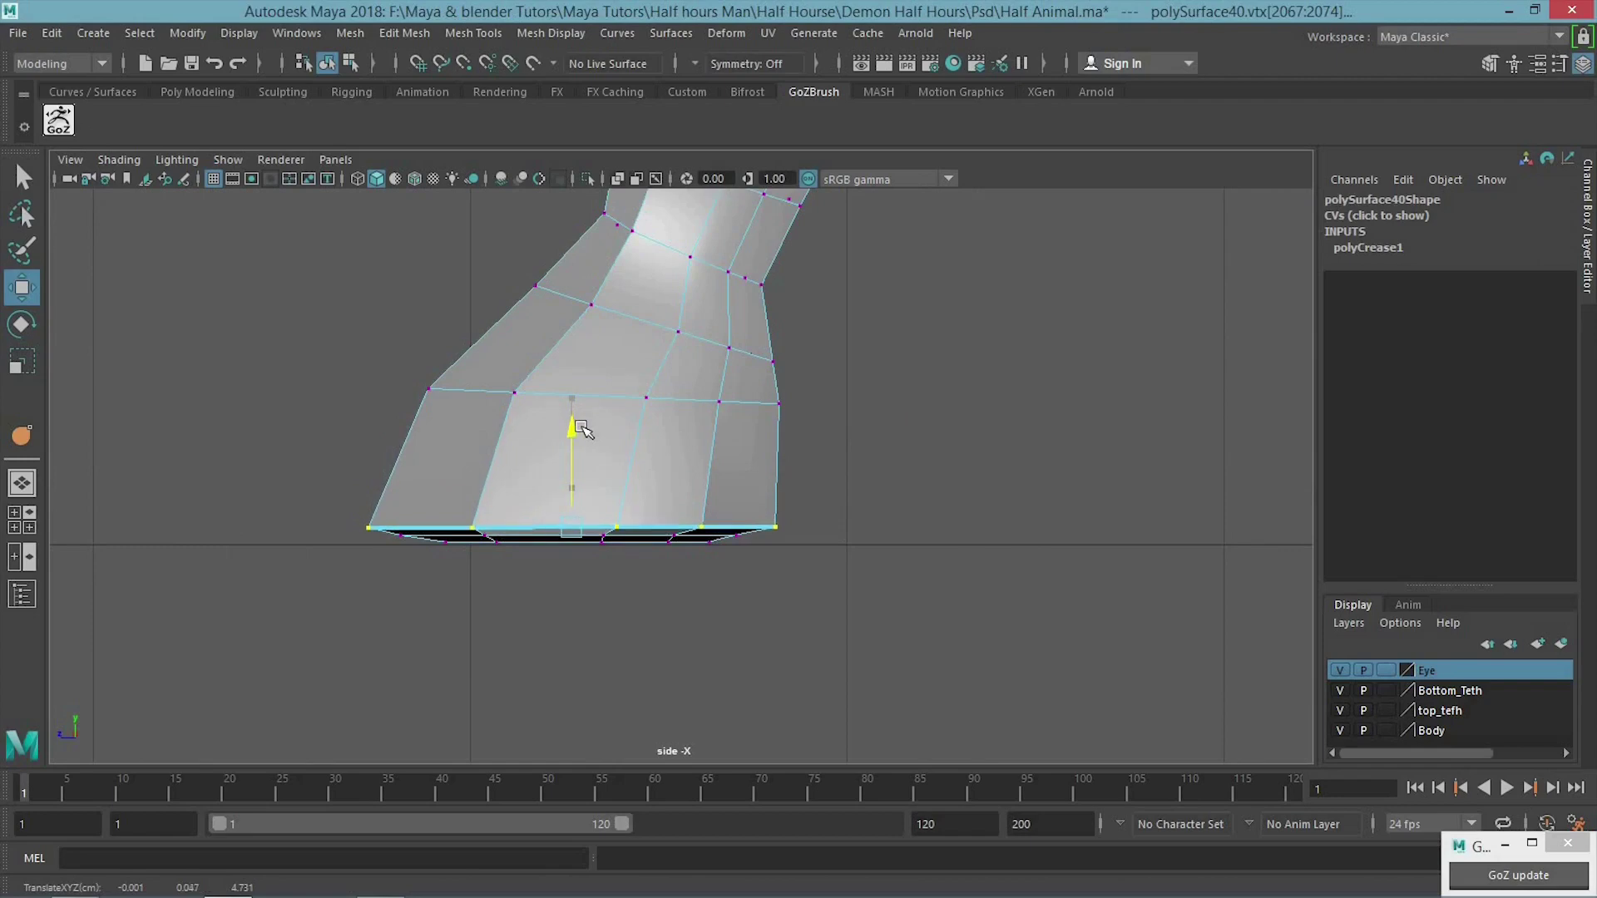
drag(580, 429, 580, 428)
click(251, 476)
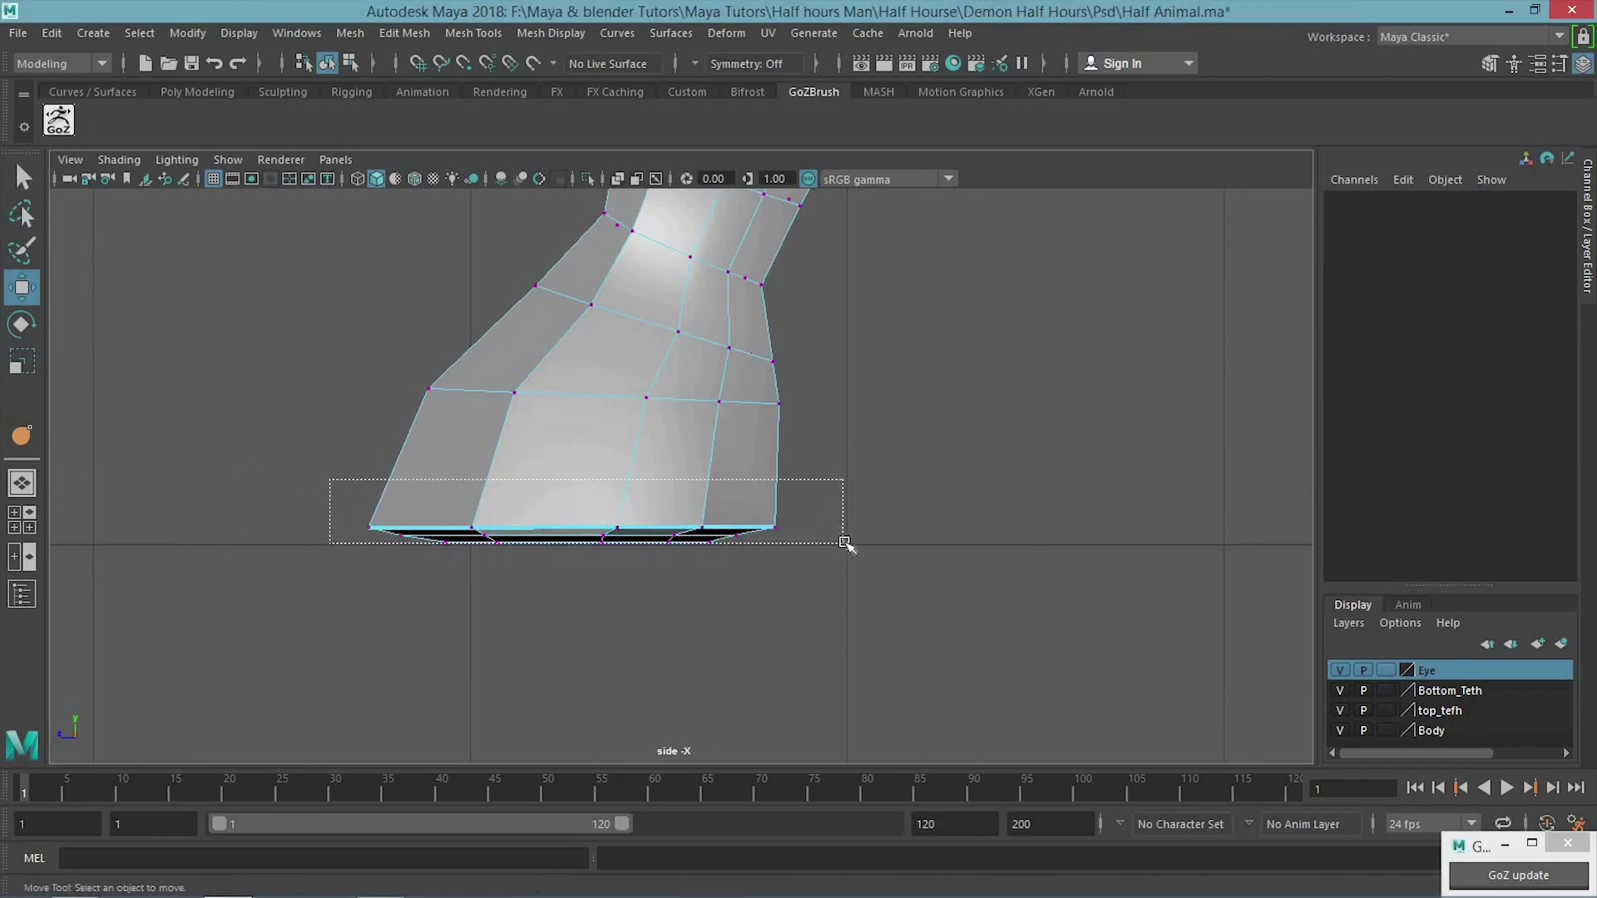
drag(847, 542, 847, 542)
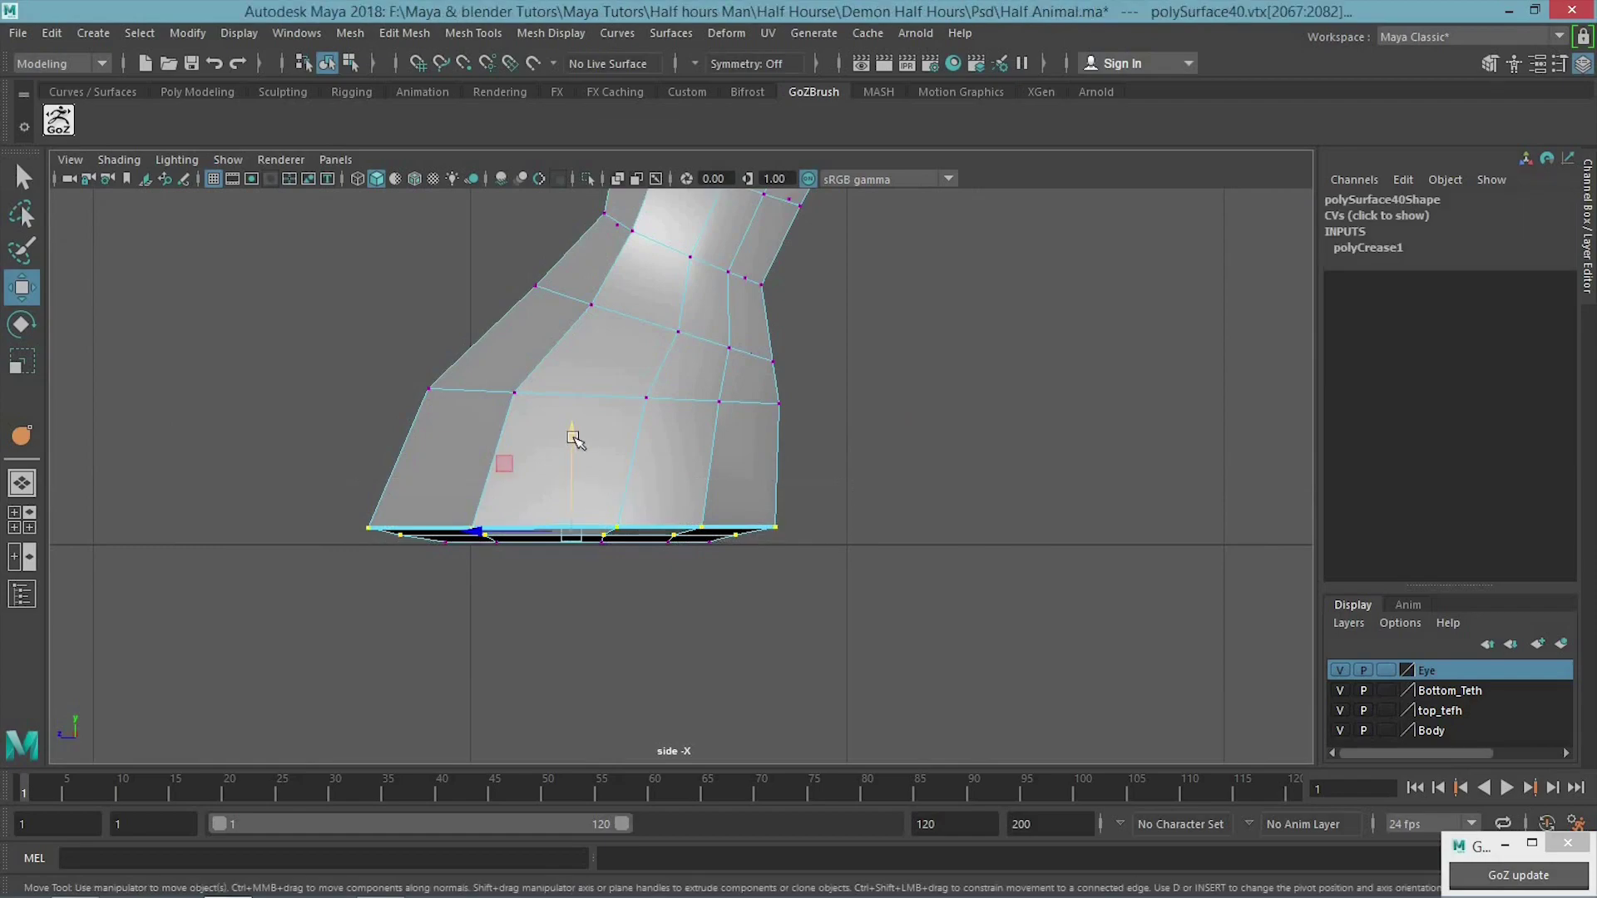
click(1149, 321)
key(space)
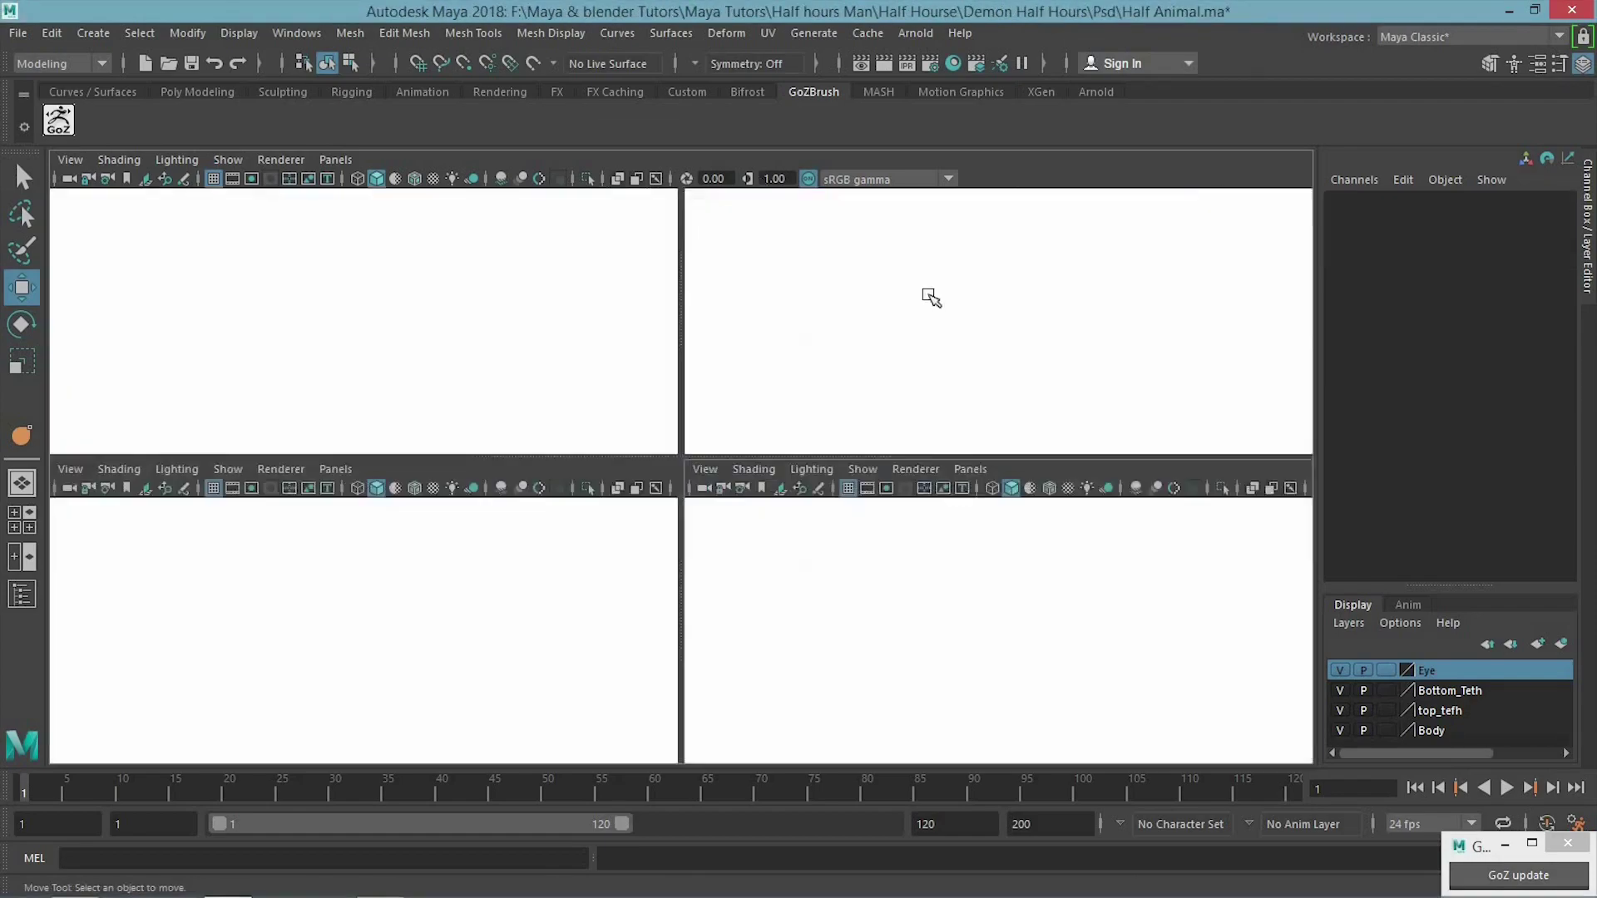
Step: Orbit around the hooves and legs, leave walk mode, and select the whole polySurface40 mesh
mouse_move(856, 297)
alt+mouse_down()
mouse_move(556, 334)
mouse_move(655, 453)
alt+mouse_up()
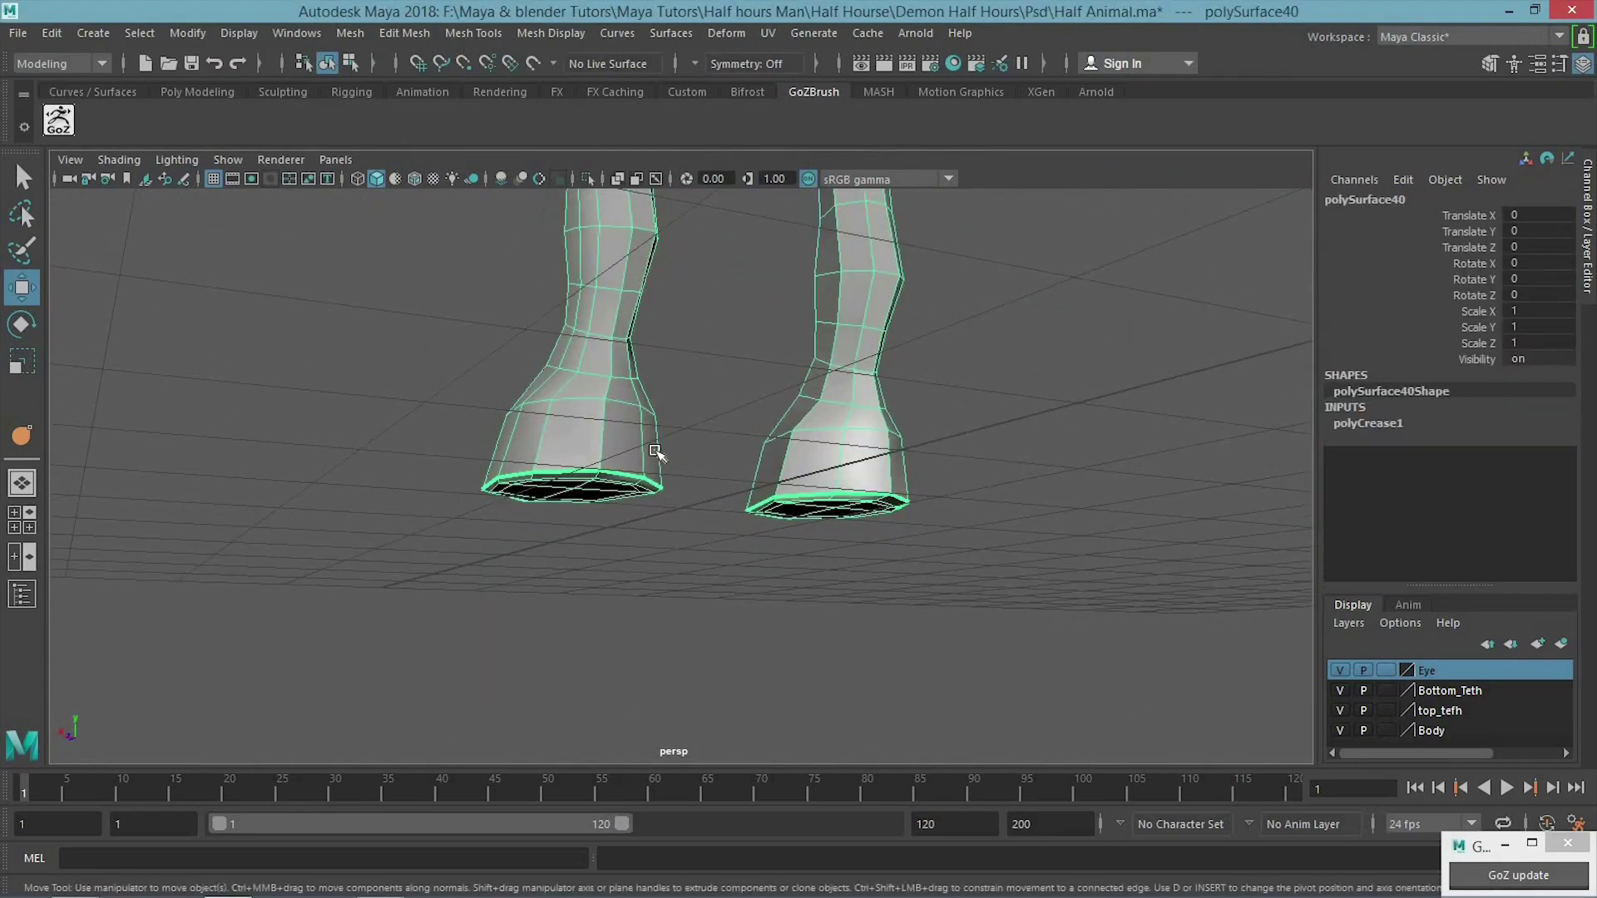
alt+drag(885, 528, 720, 661)
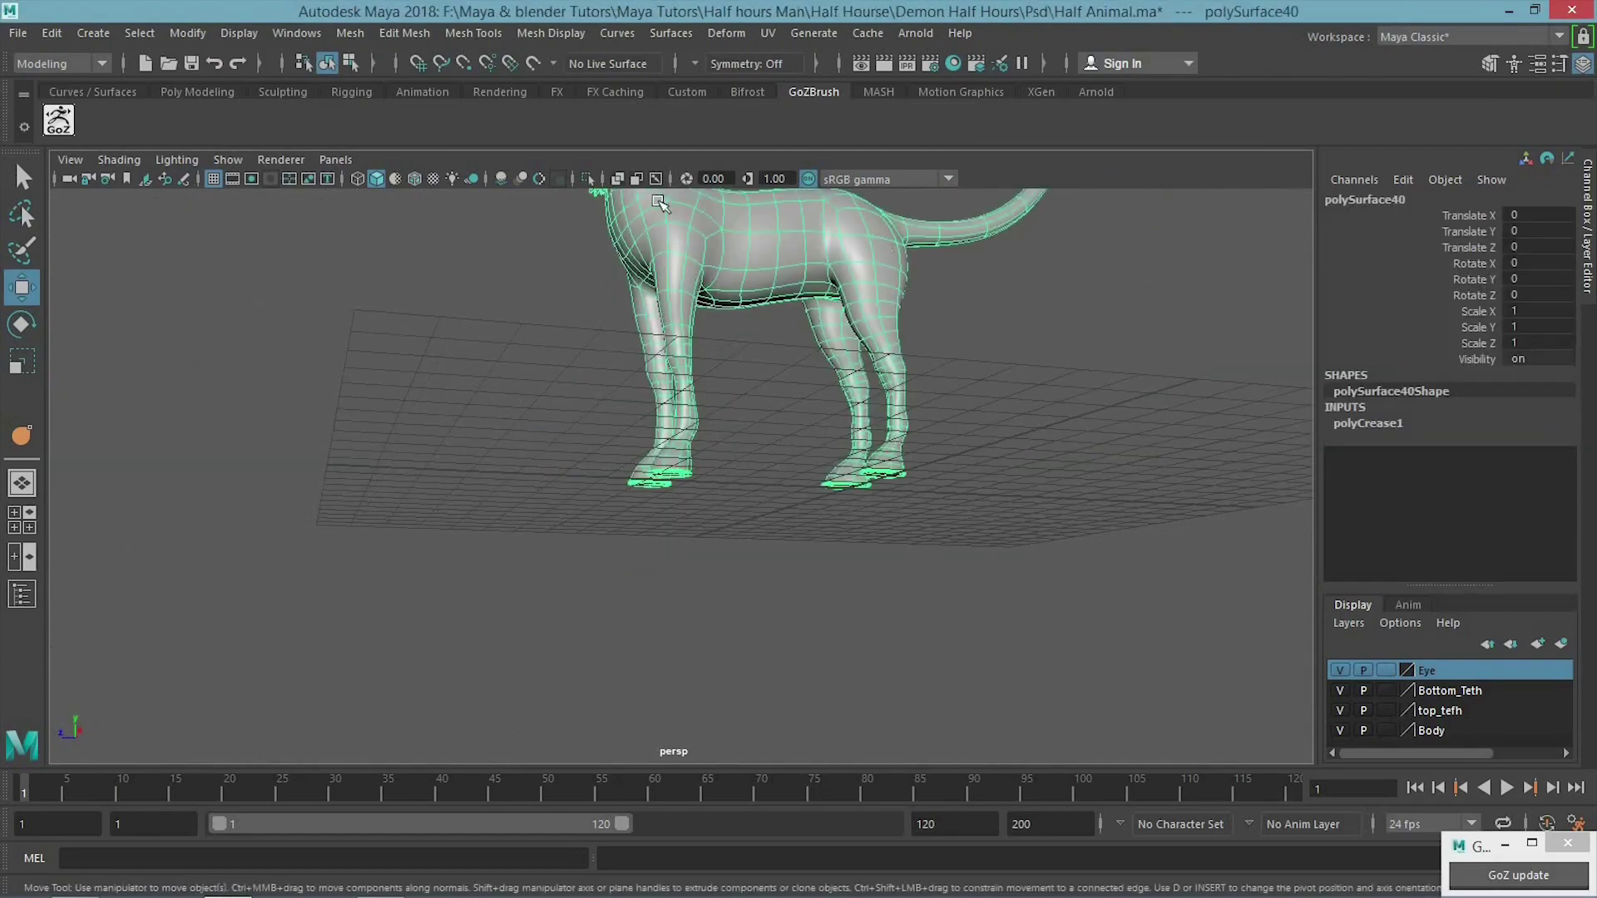
key(alt+grave)
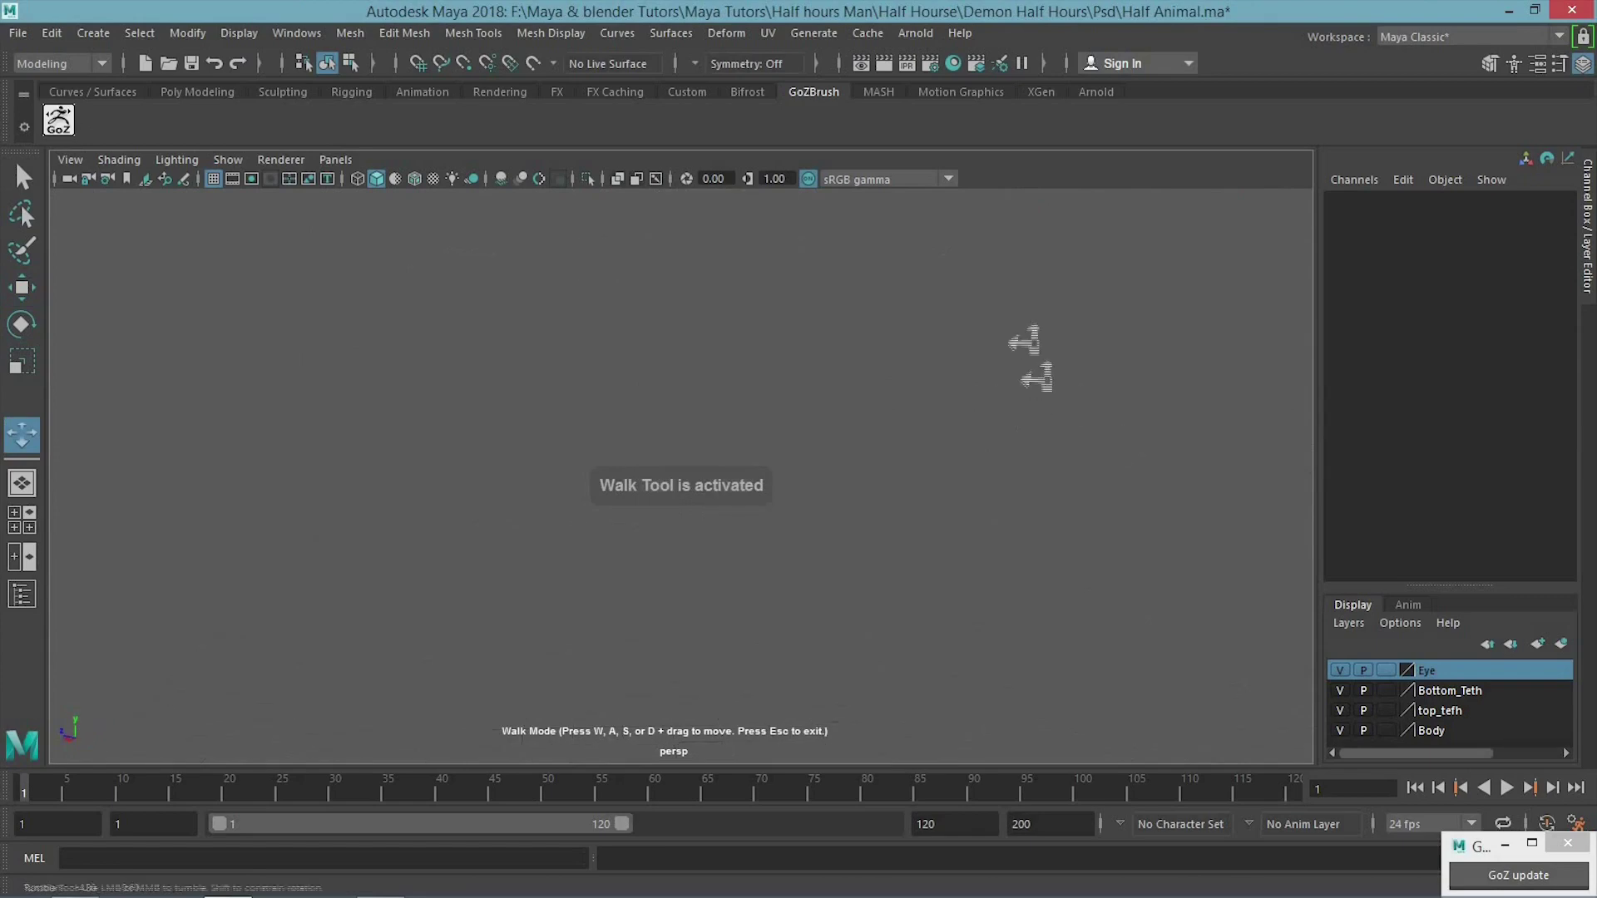
click(22, 287)
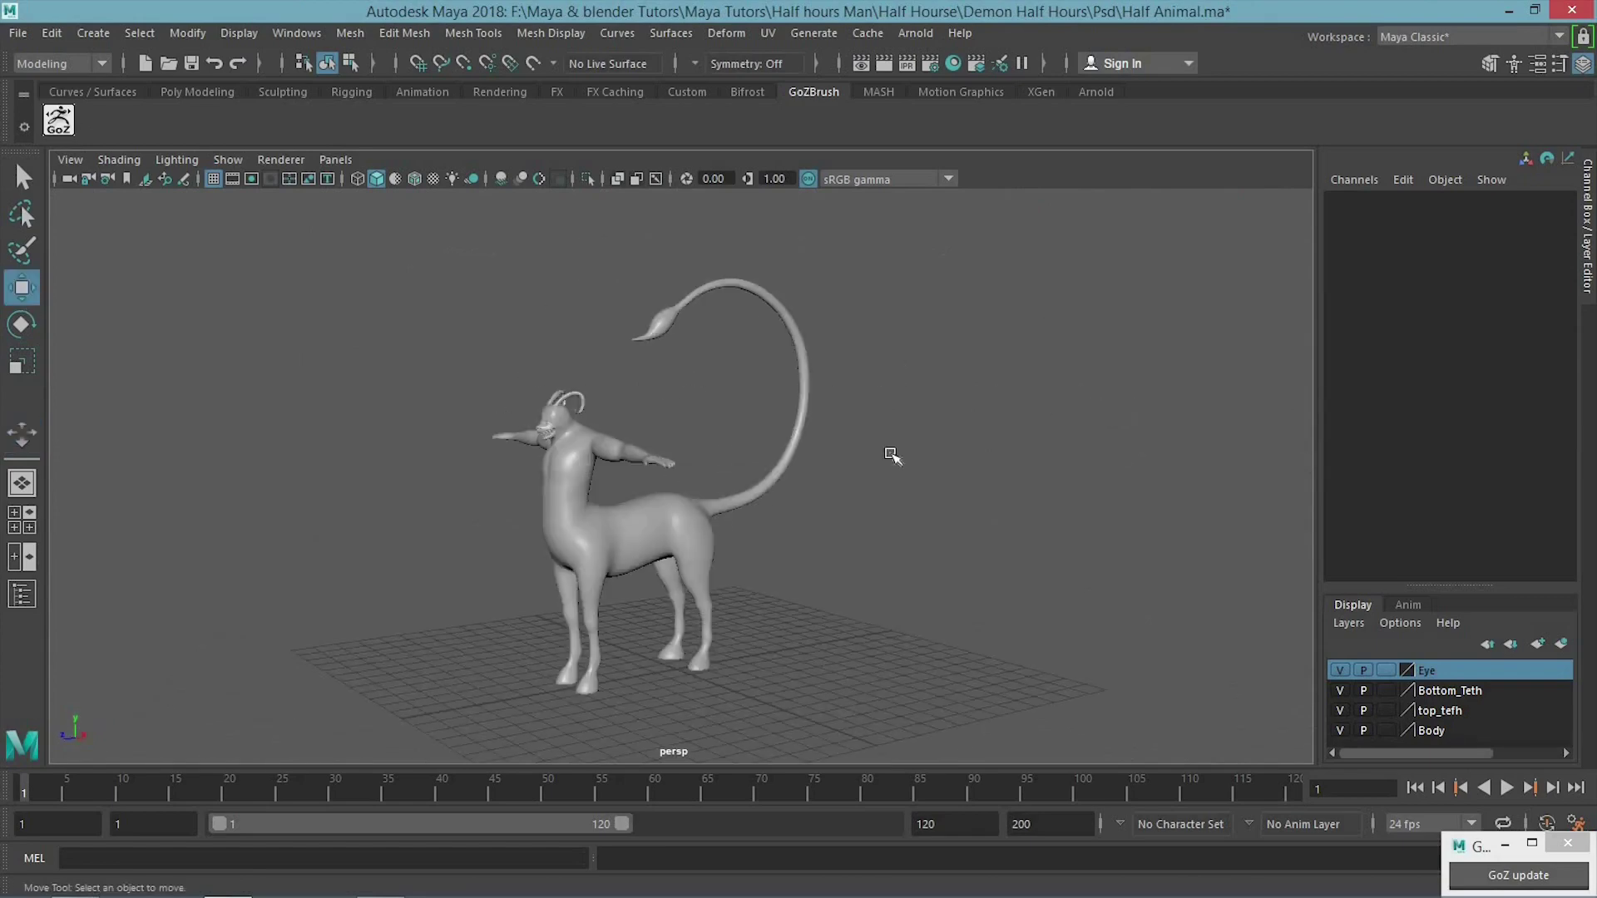
click(598, 499)
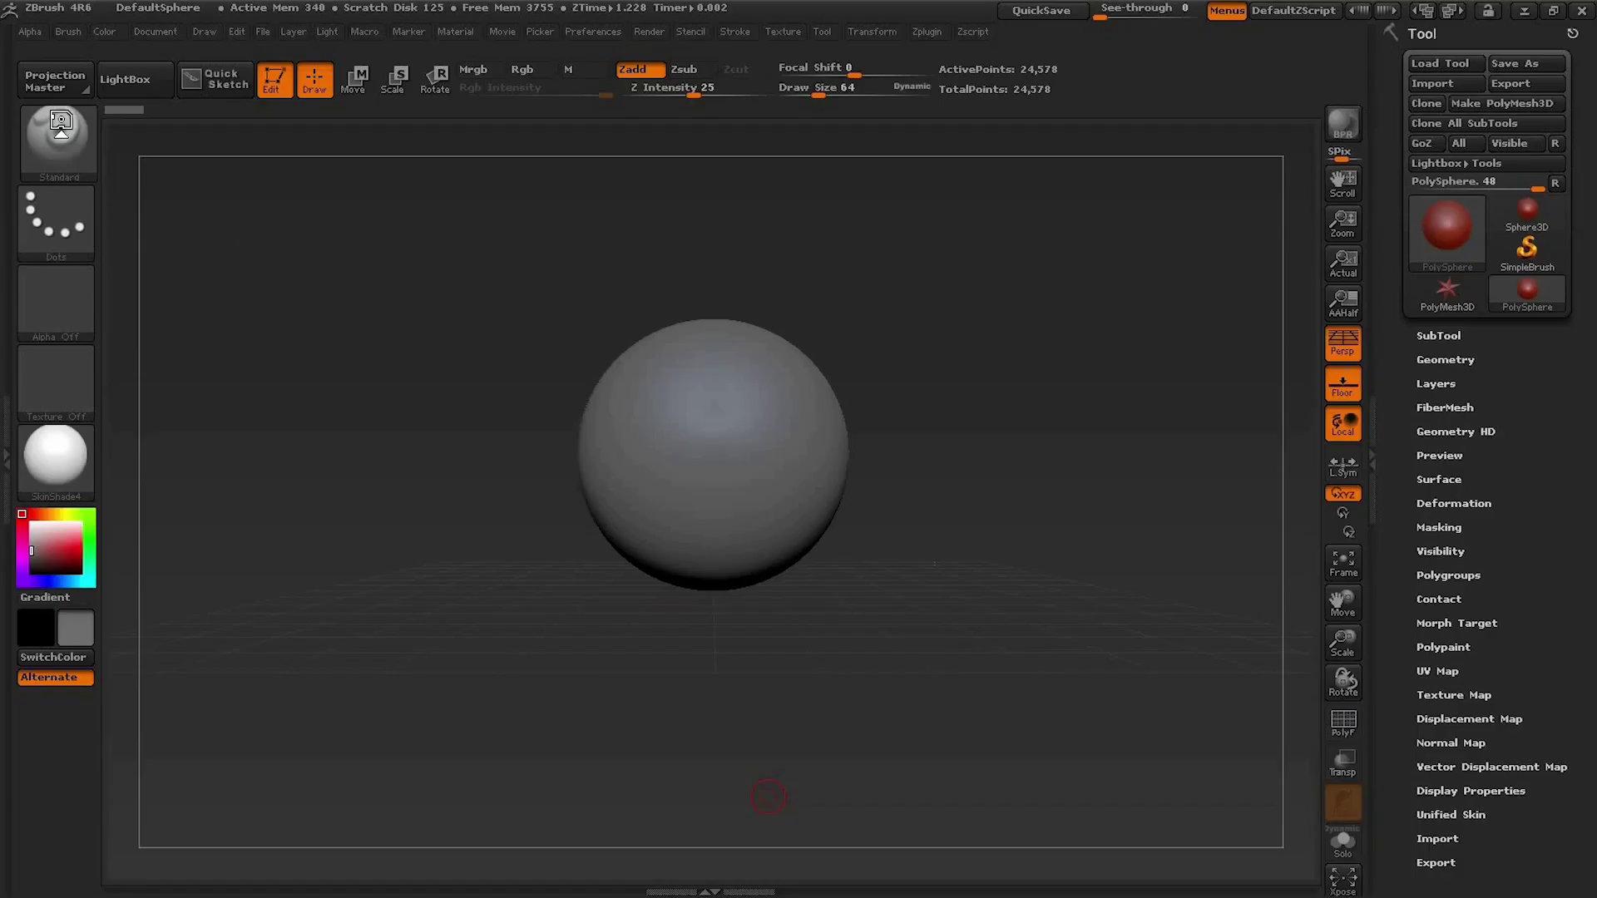
drag(894, 569, 924, 657)
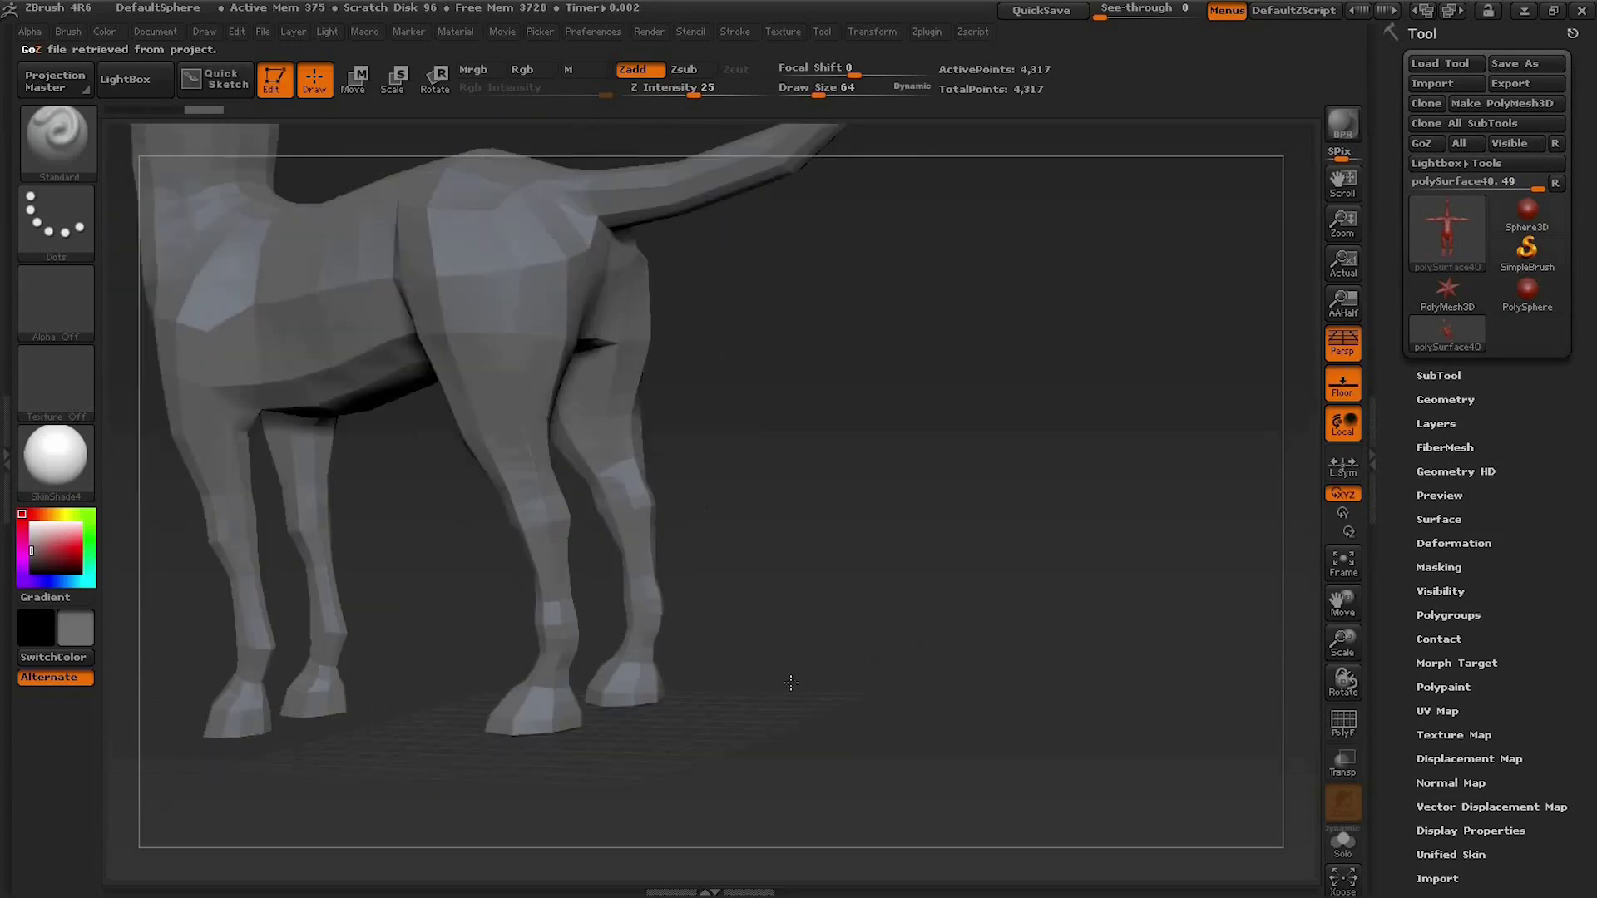
Step: Cancel the project save prompt and subdivide the GoZ mesh with Ctrl+D
drag(923, 657, 846, 679)
key(ctrl)
key(ctrl+s)
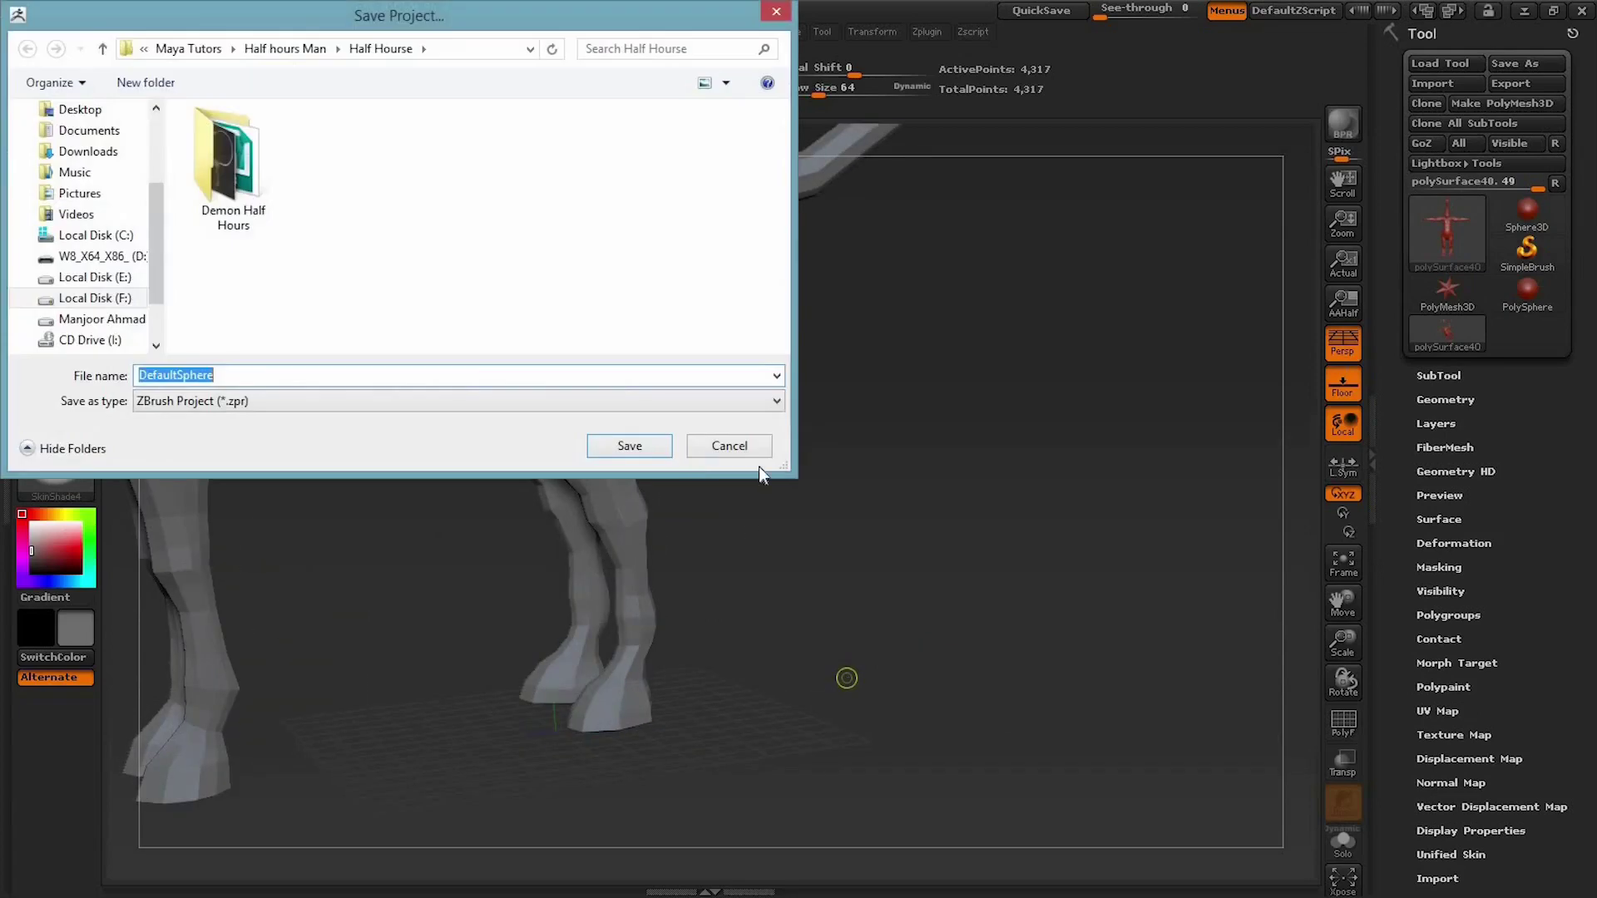
click(752, 452)
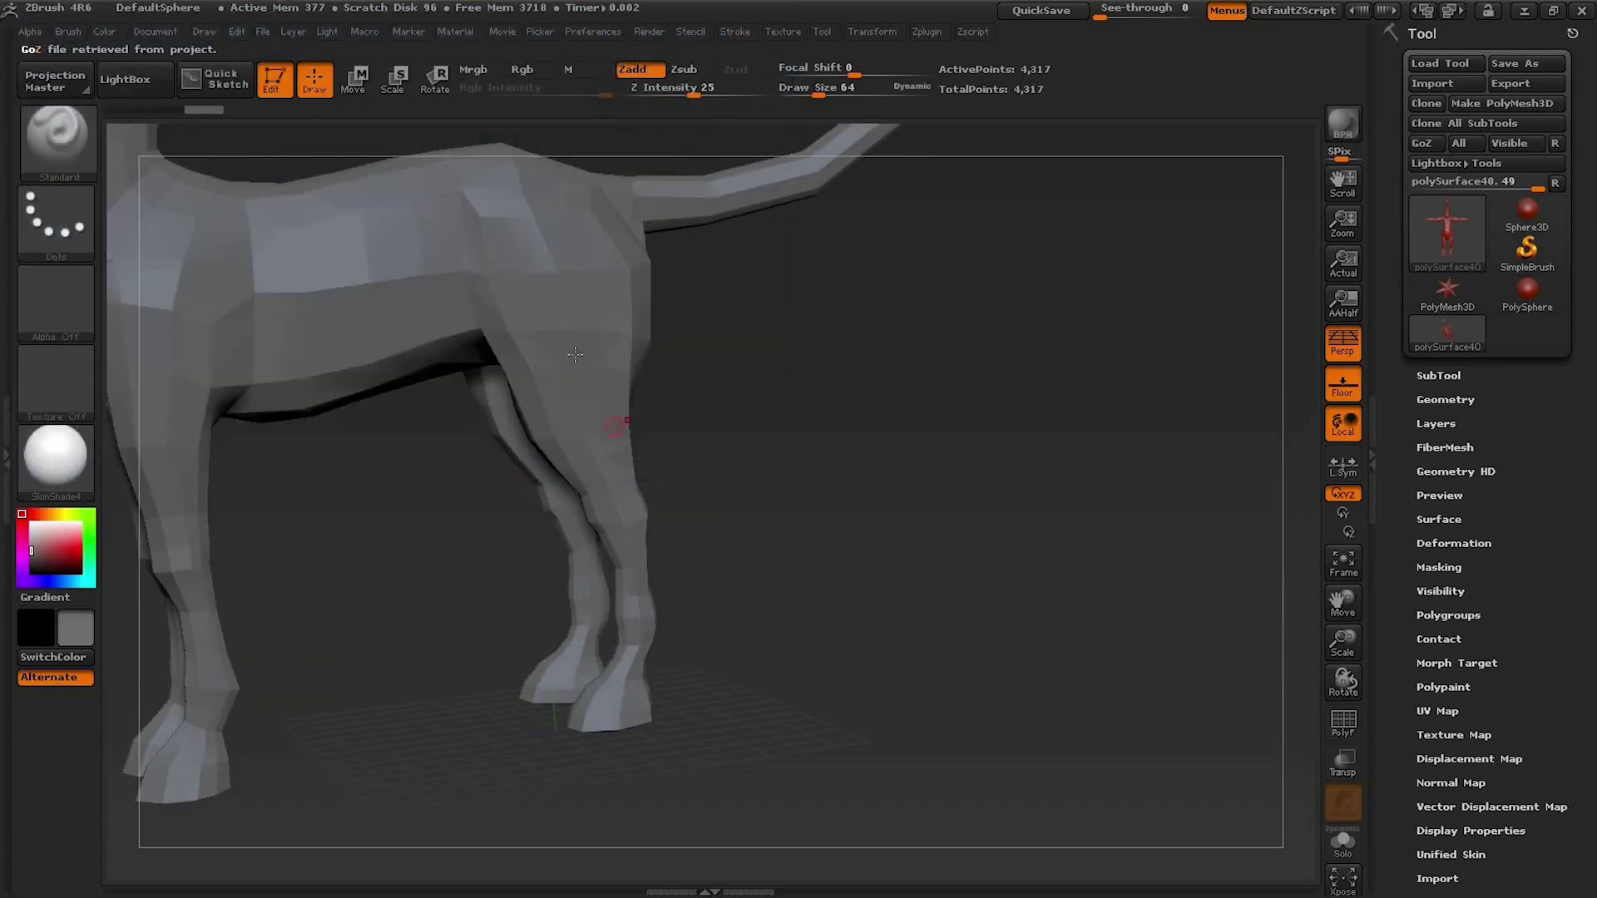
drag(820, 442, 913, 560)
key(ctrl)
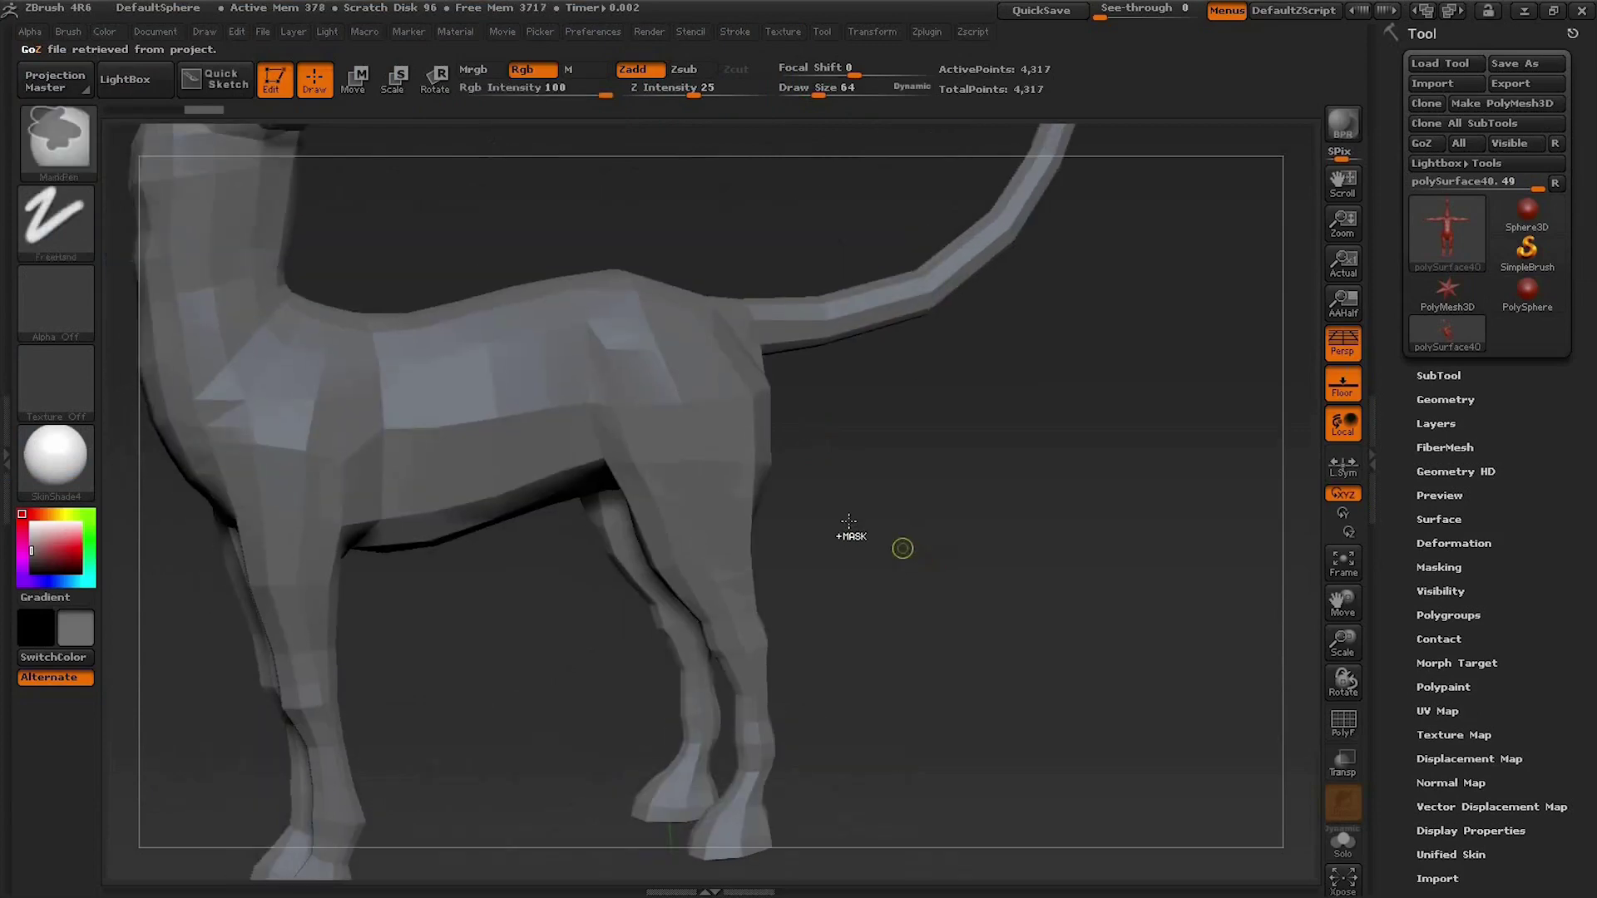
key(ctrl+d)
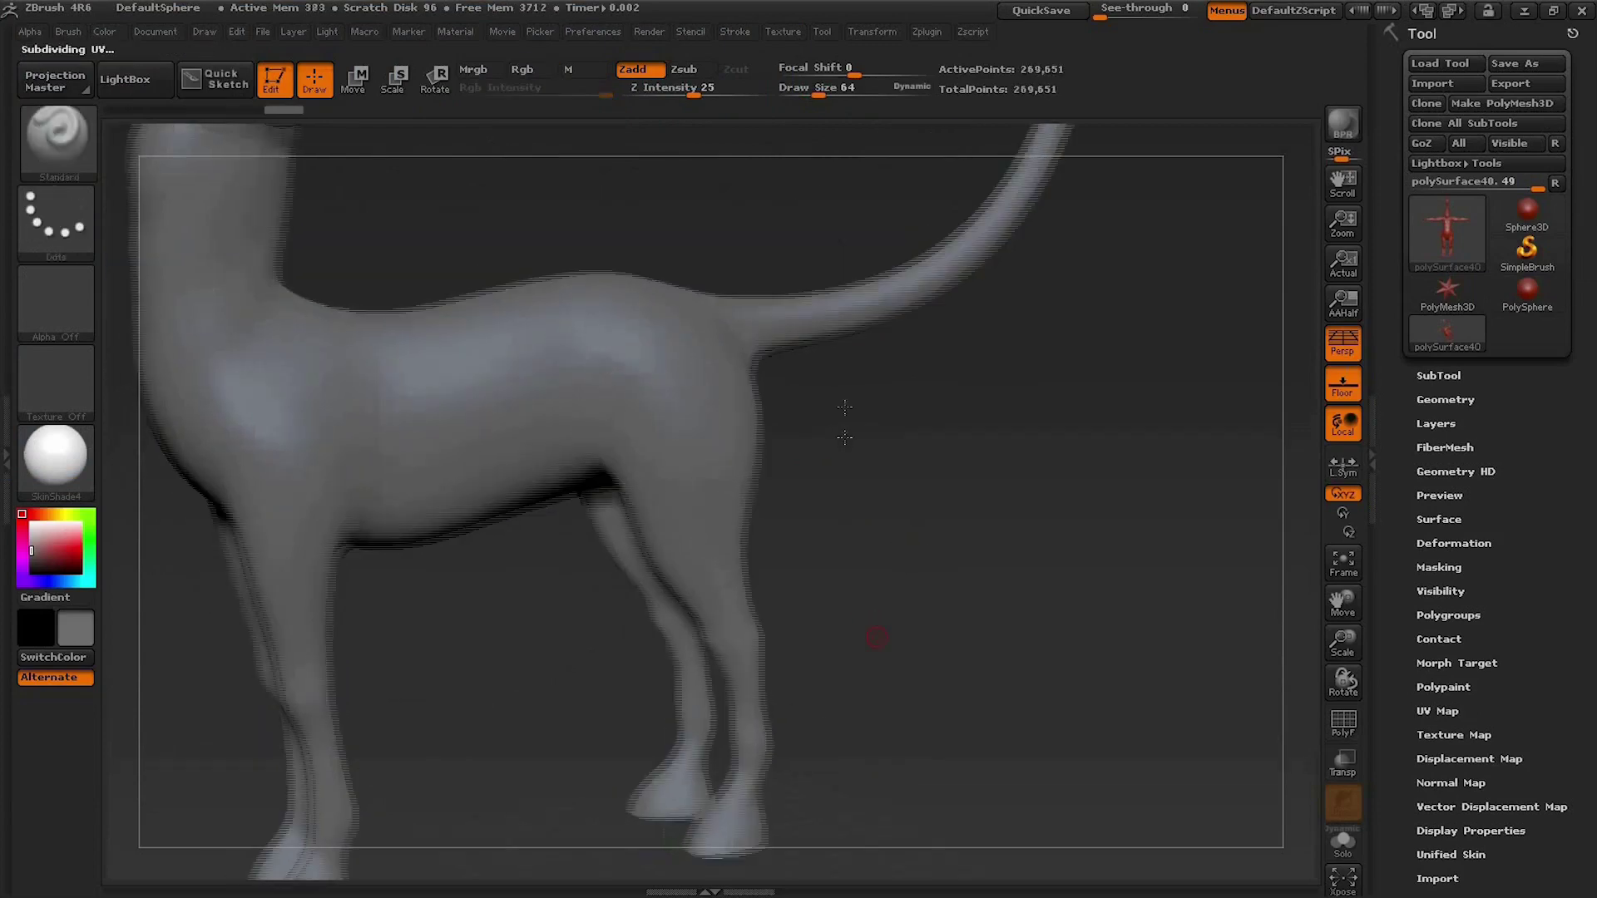
Step: Rotate and zoom to inspect the subdivided legs and hooves
drag(865, 616, 494, 641)
mouse_move(511, 550)
alt+mouse_down()
mouse_move(391, 560)
mouse_move(431, 497)
alt+mouse_up()
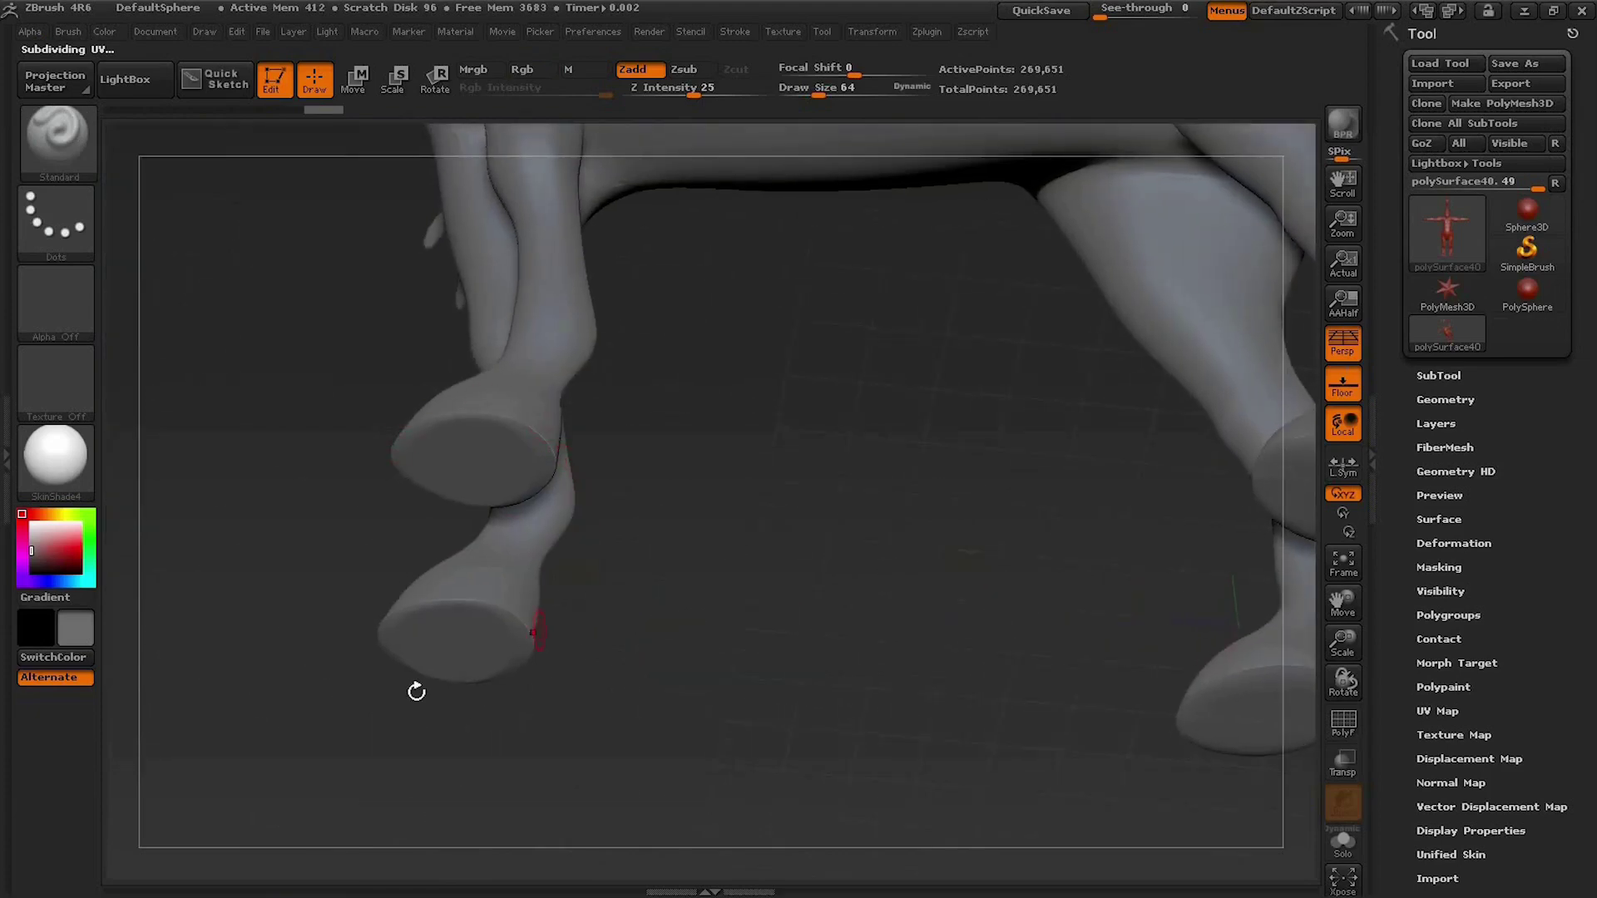
mouse_move(469, 719)
mouse_down()
mouse_move(561, 606)
mouse_move(676, 532)
mouse_up()
drag(226, 682, 628, 585)
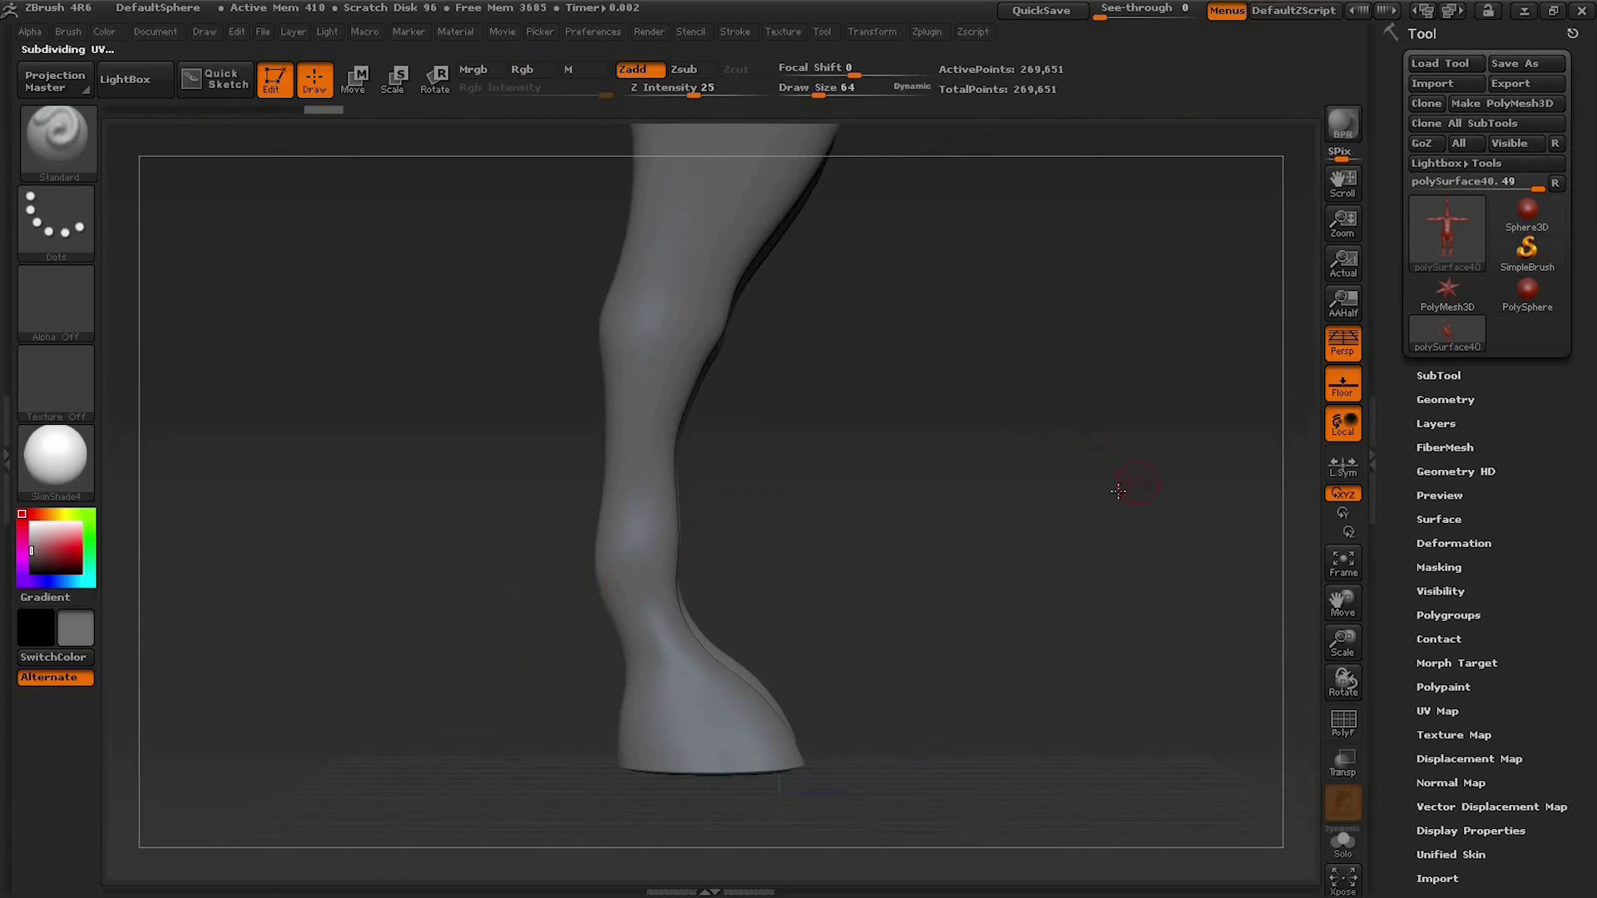
drag(1127, 488, 1100, 491)
drag(385, 562, 367, 595)
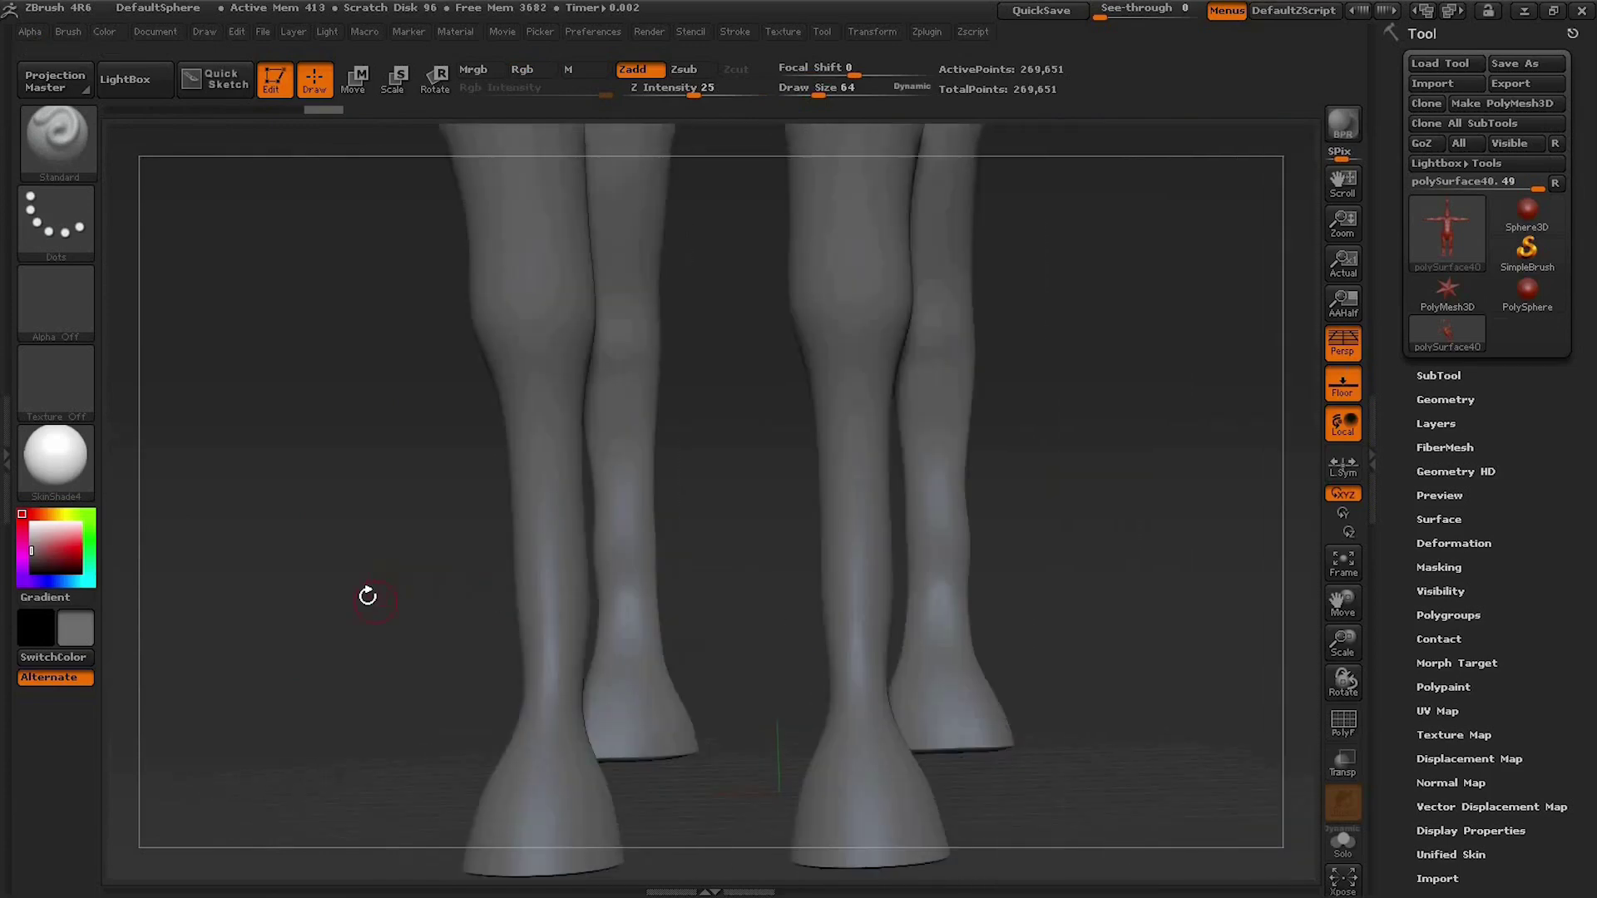
Step: Inspect the torso, arms, head, tail and back legs, ending on an upright front view
drag(368, 527, 1227, 547)
mouse_move(1121, 556)
mouse_down()
mouse_move(1099, 476)
mouse_move(1117, 464)
mouse_move(1121, 609)
mouse_up()
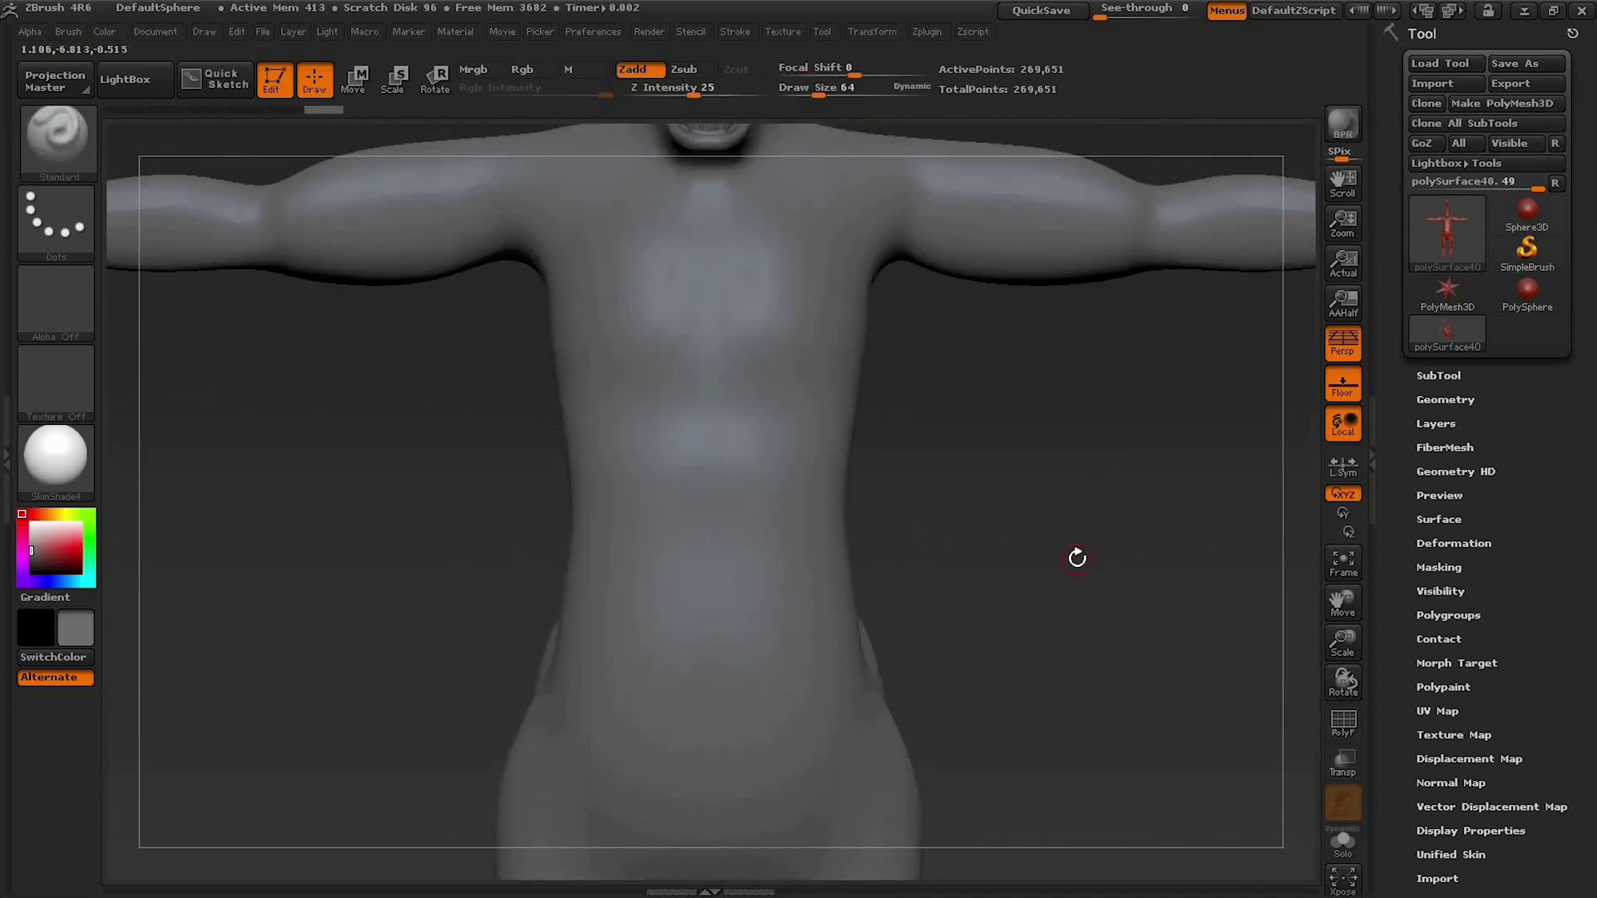
mouse_move(1109, 462)
alt+mouse_down()
mouse_move(1098, 566)
mouse_move(677, 546)
mouse_move(809, 510)
alt+mouse_up()
drag(1217, 743, 1233, 654)
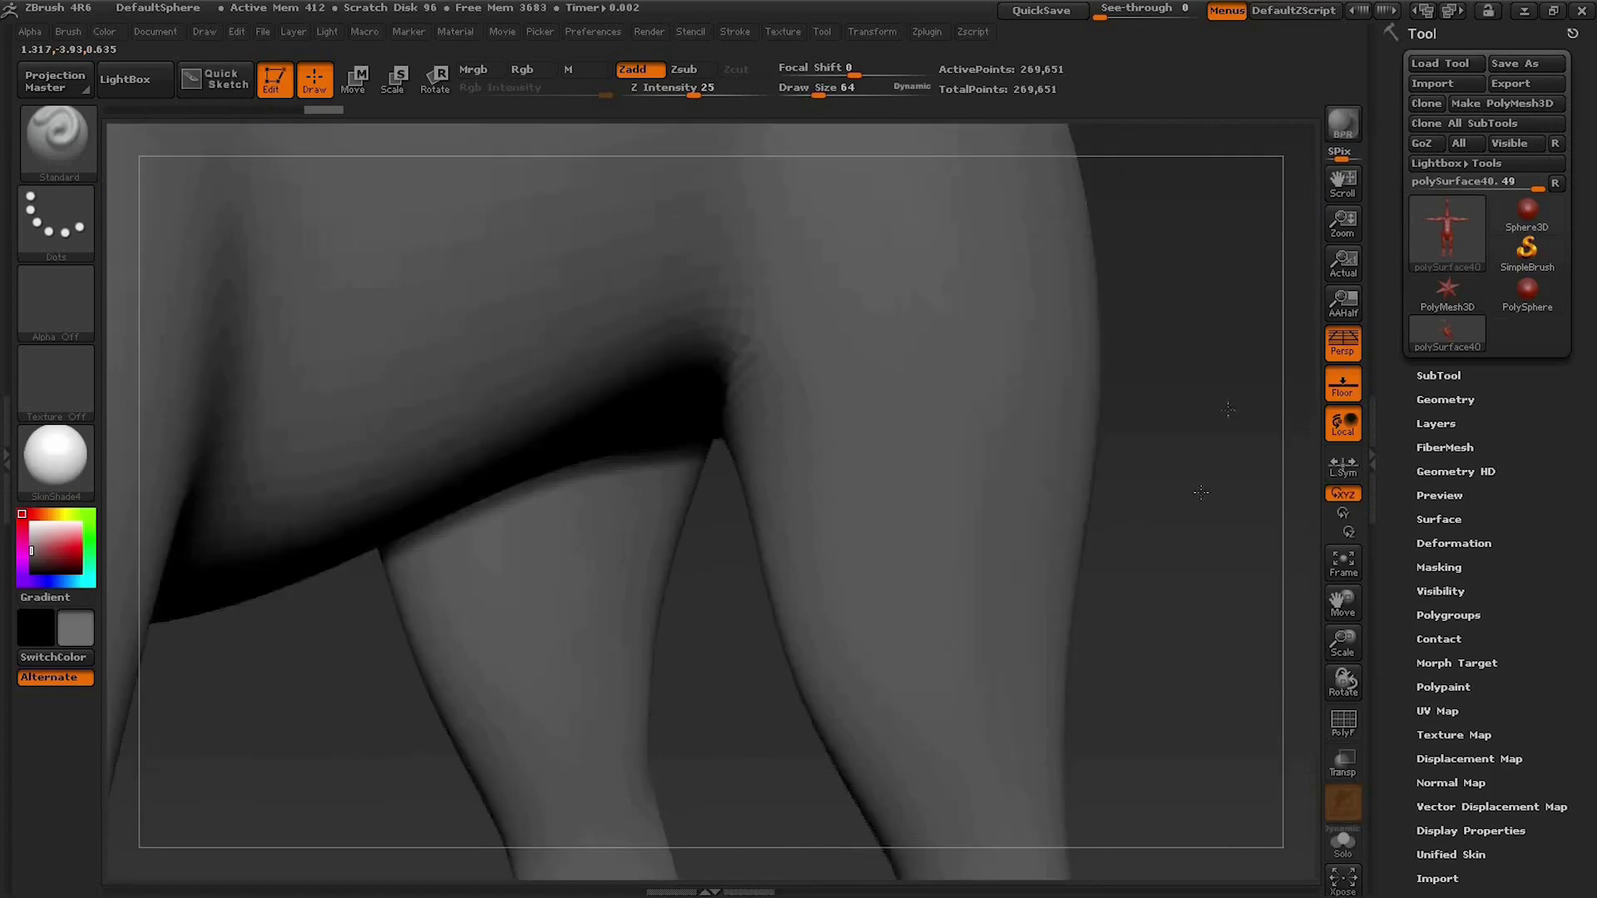
mouse_move(1230, 653)
alt+mouse_down()
mouse_move(1233, 483)
mouse_move(1212, 535)
mouse_move(906, 432)
mouse_move(774, 268)
mouse_move(695, 288)
mouse_move(742, 290)
alt+mouse_up()
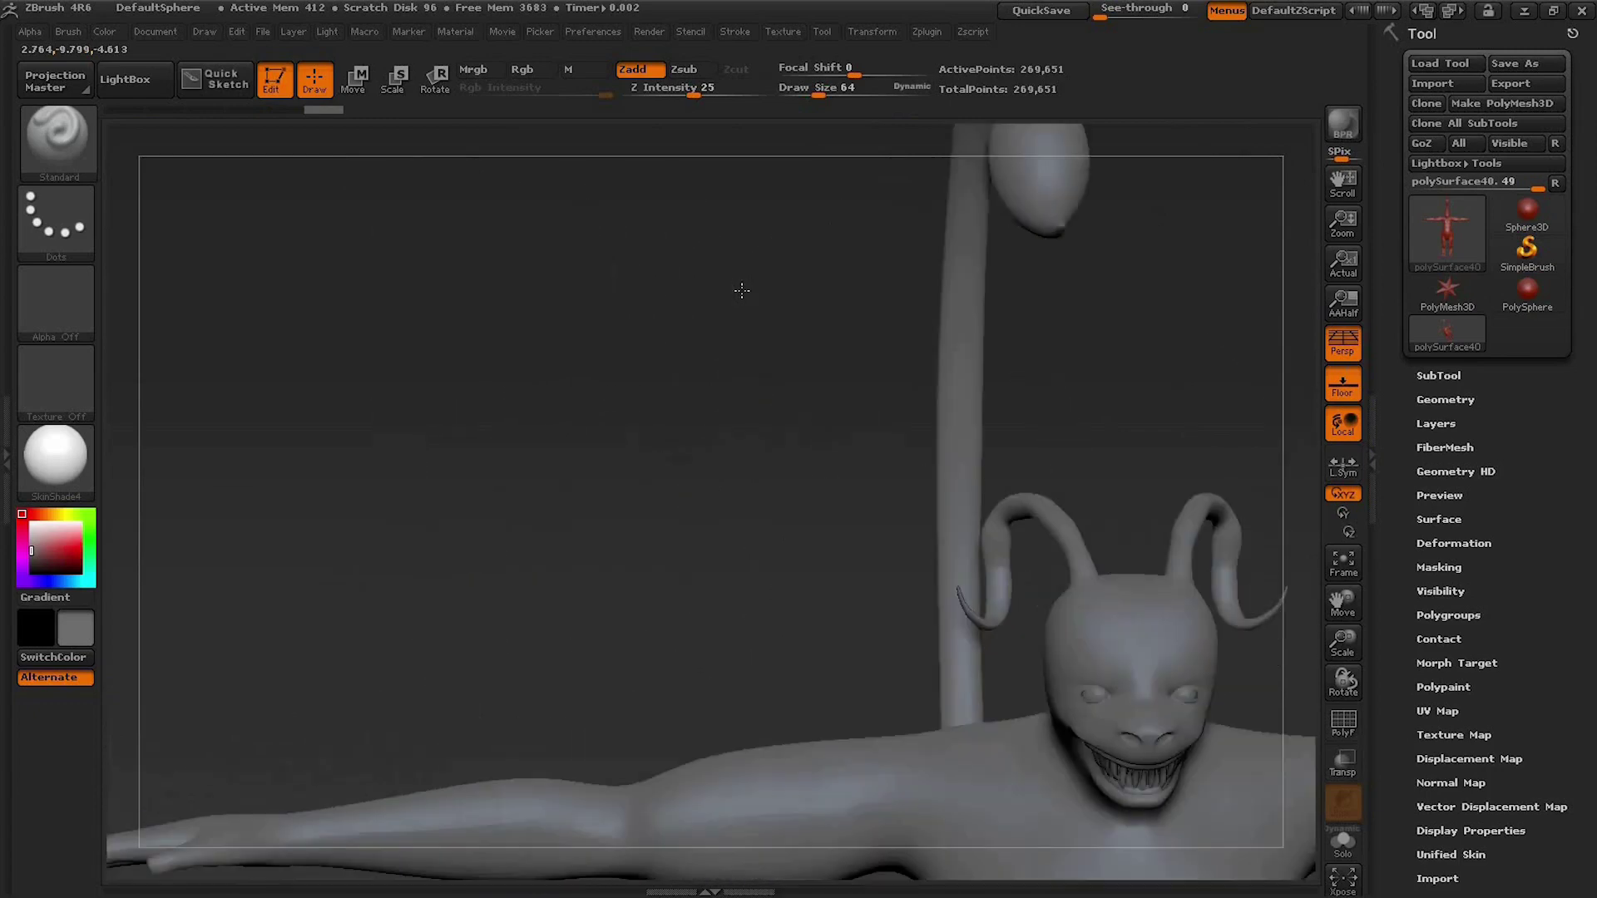
drag(249, 166, 951, 246)
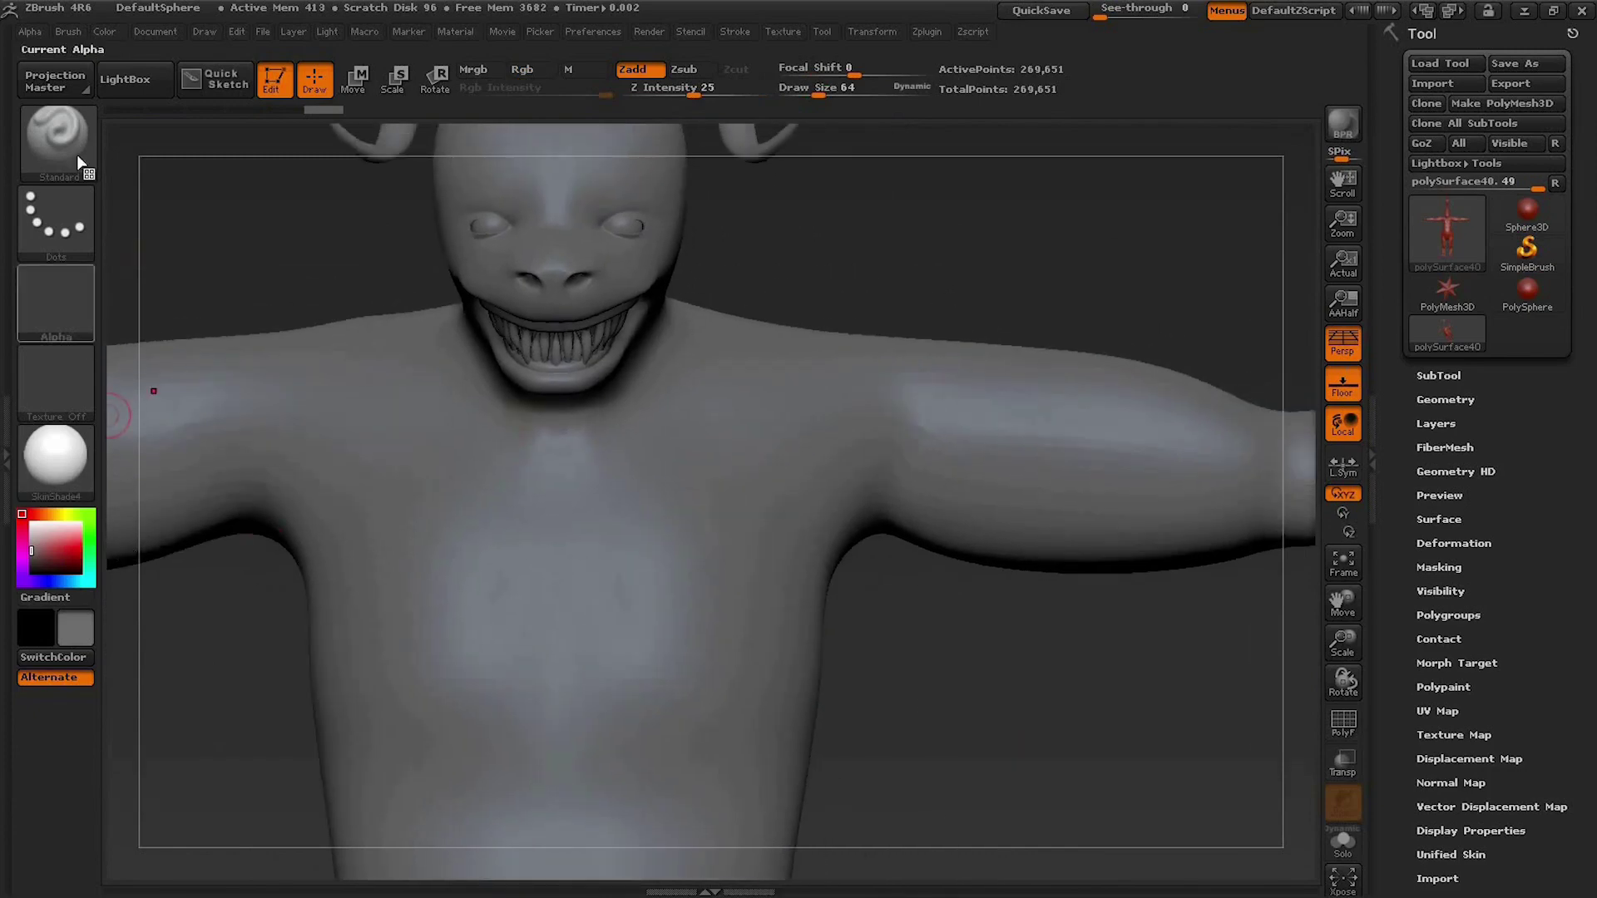
Step: Pick the Inflate brush from the brush library using the I filter
click(62, 148)
click(61, 151)
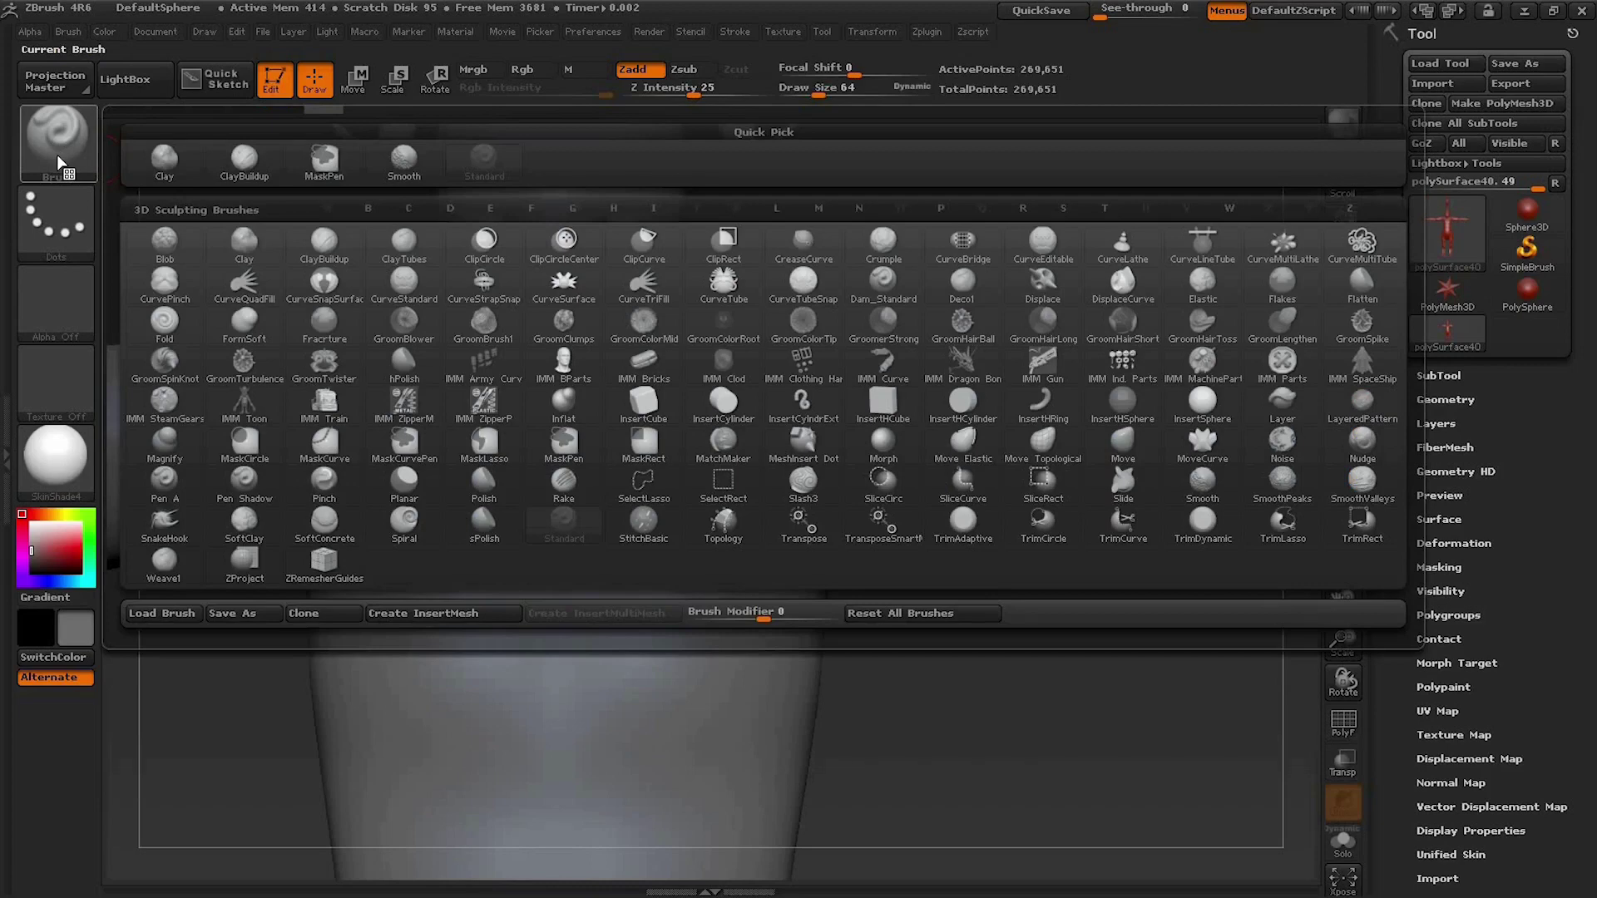
key(i)
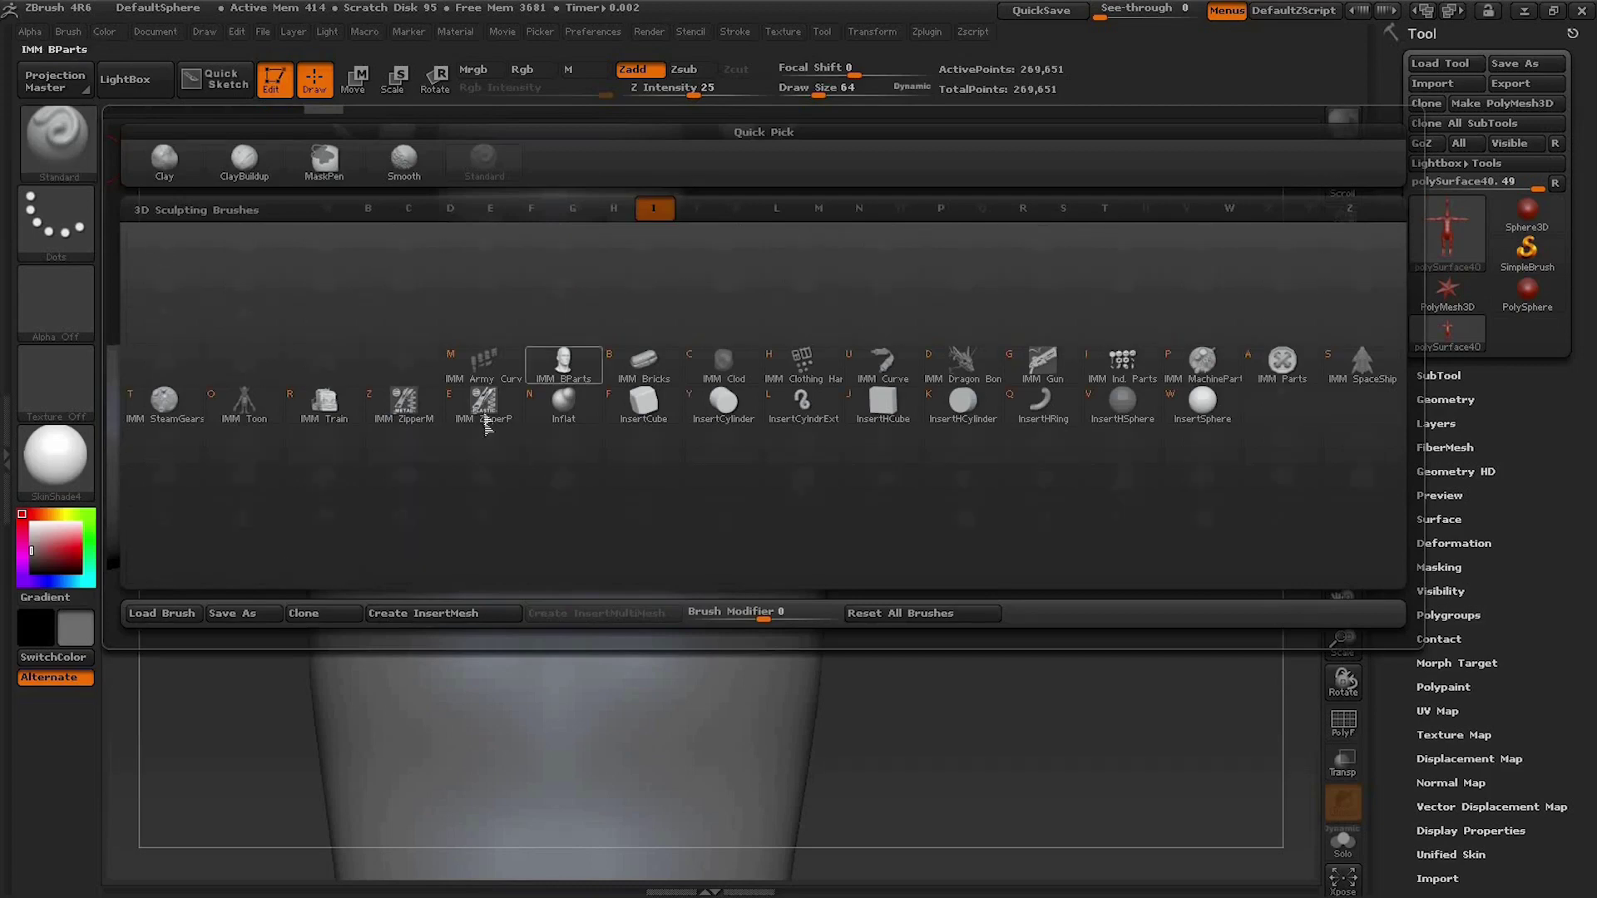
click(569, 401)
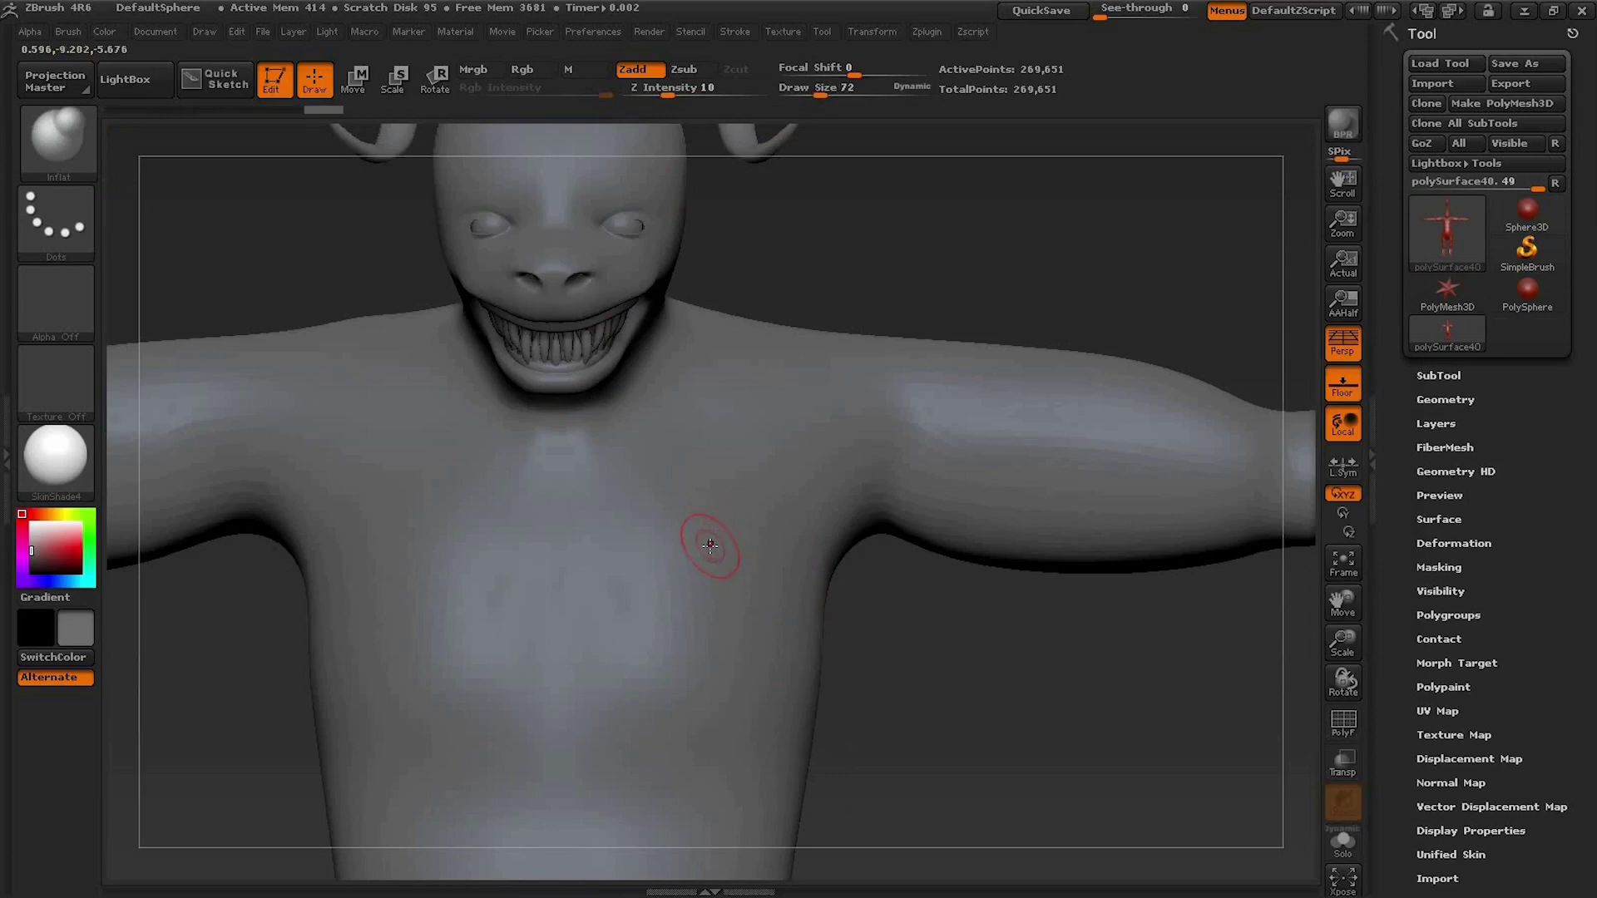
Step: Adjust the brush Draw Size, shrinking it first and then raising it to 145
key(s)
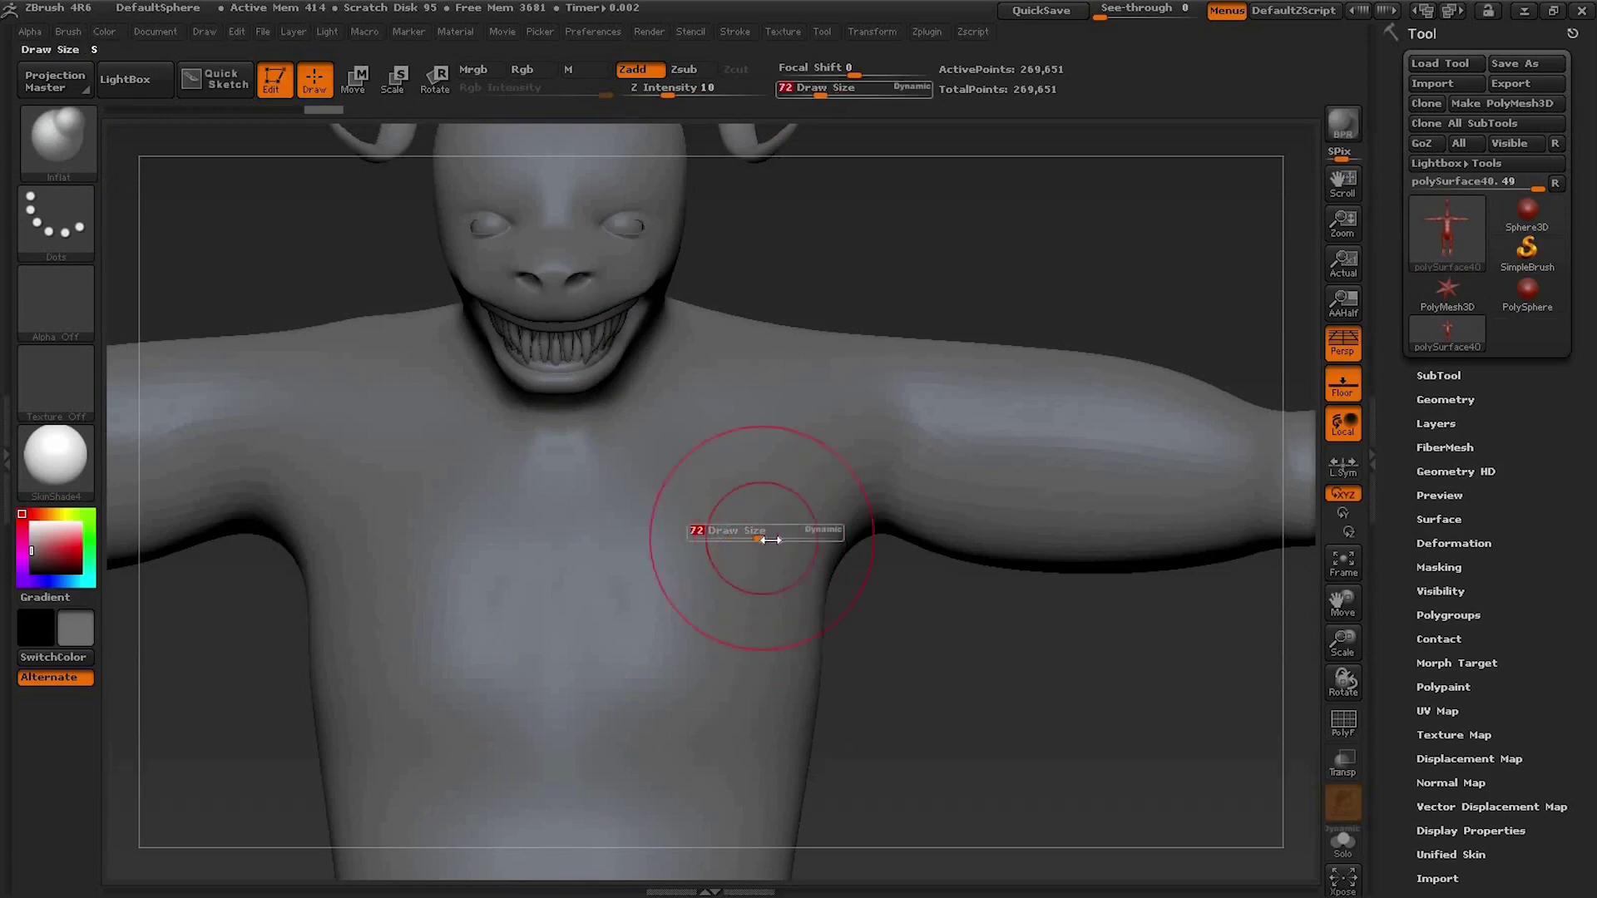
drag(764, 539, 768, 539)
key(s)
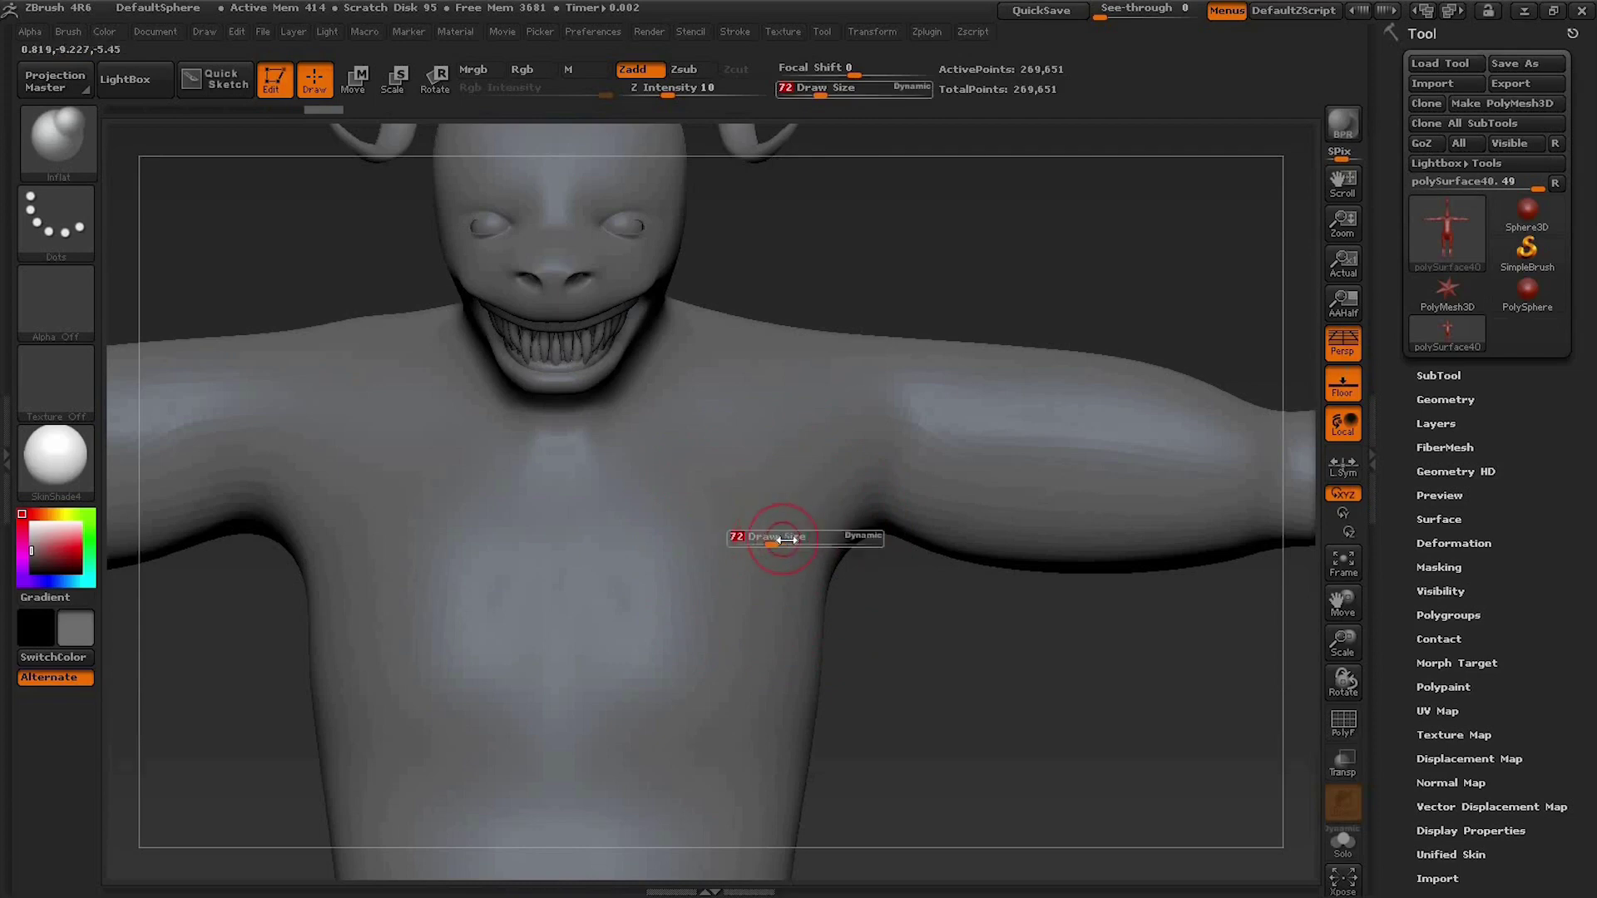
key(s)
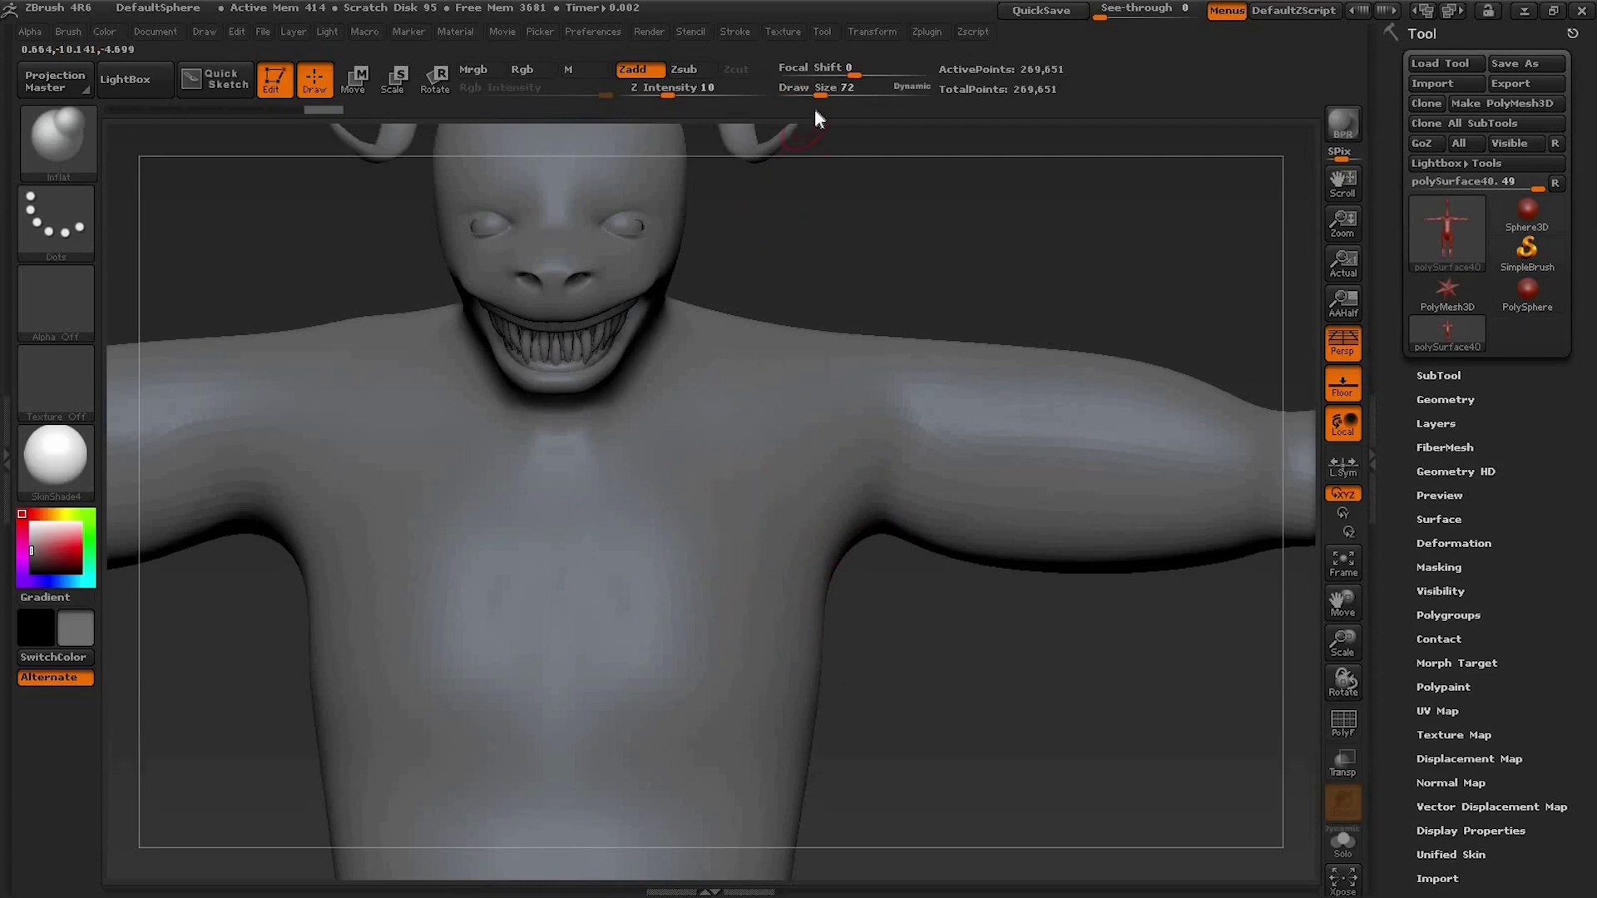
drag(819, 92, 849, 92)
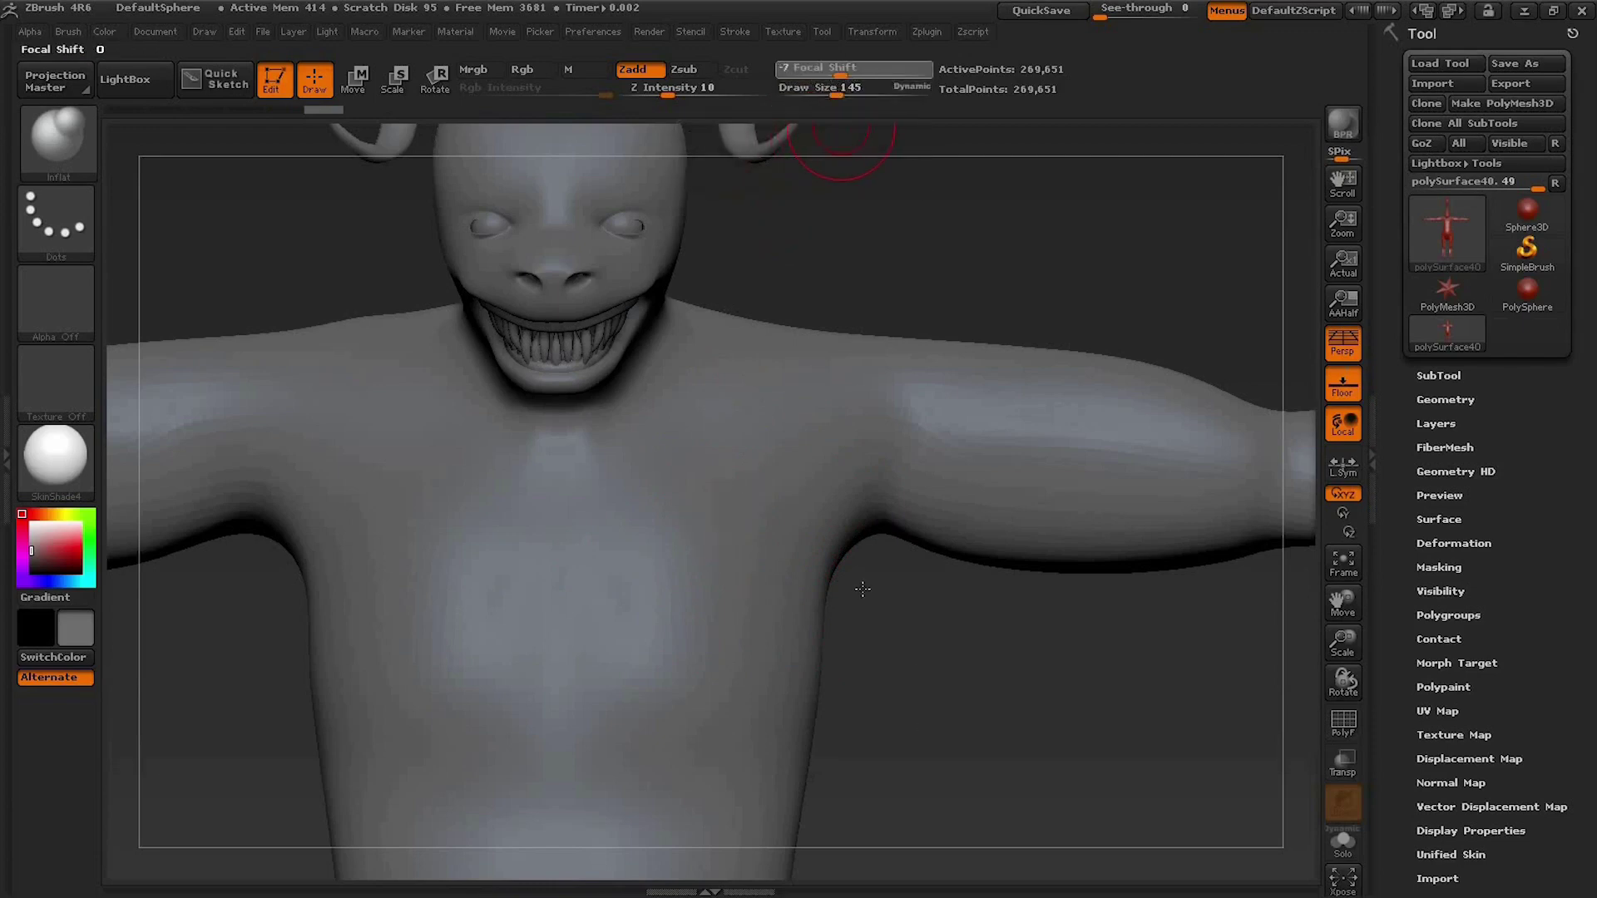
Step: Orbit in close on the chest and shoulder and smooth the collarbone area
alt+drag(901, 732, 799, 666)
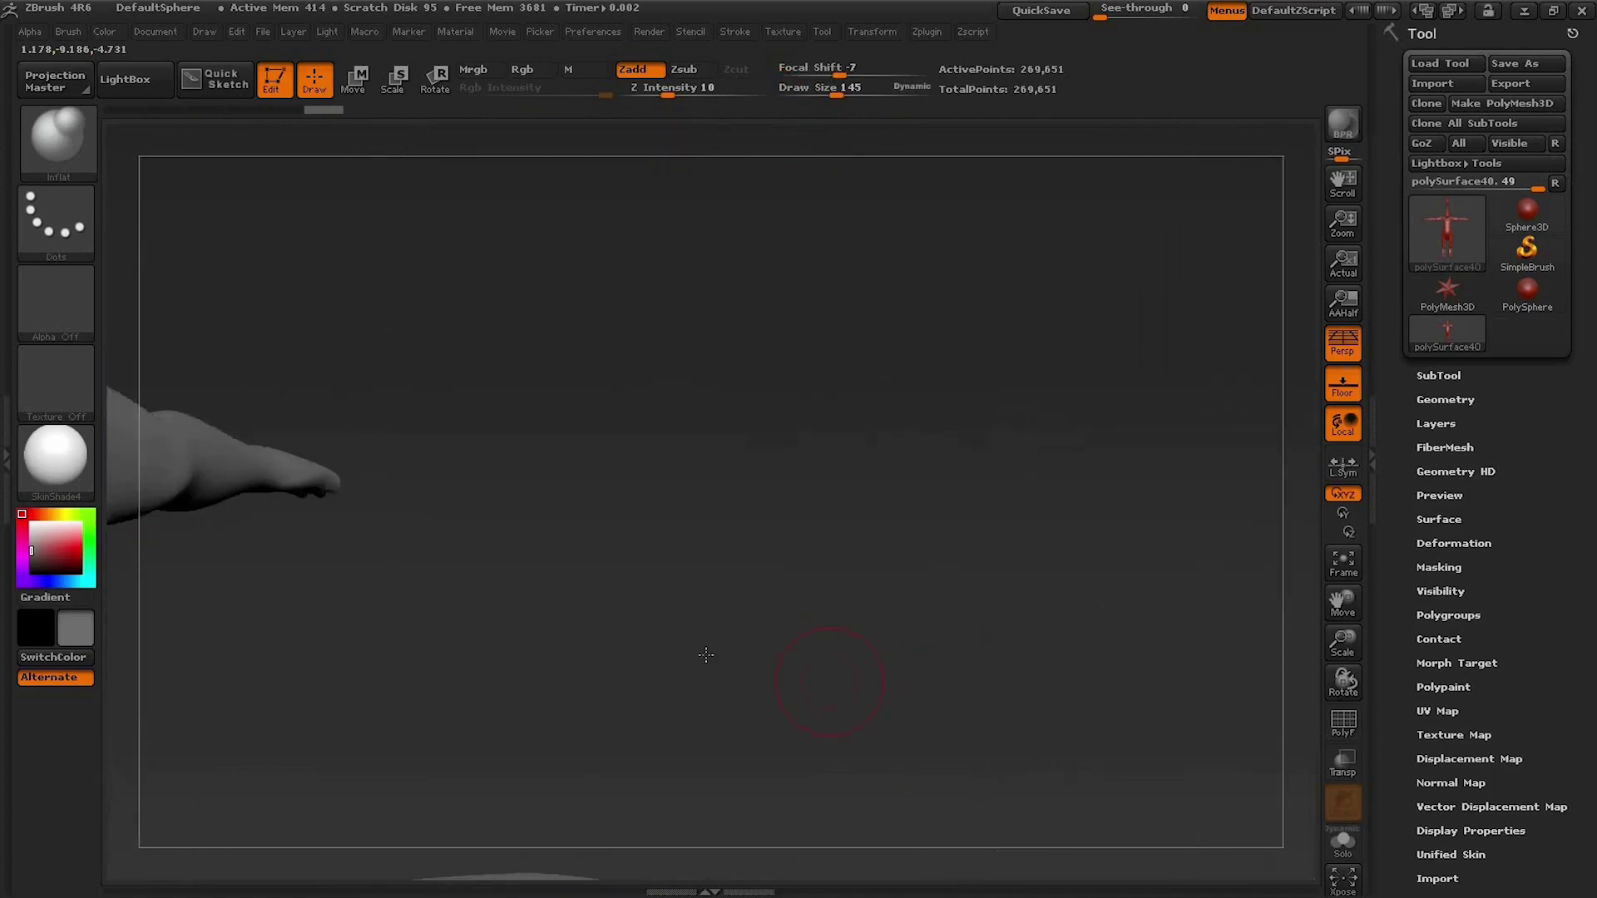
mouse_move(783, 671)
mouse_down()
mouse_move(588, 612)
mouse_move(794, 611)
mouse_move(930, 649)
mouse_move(980, 639)
mouse_up()
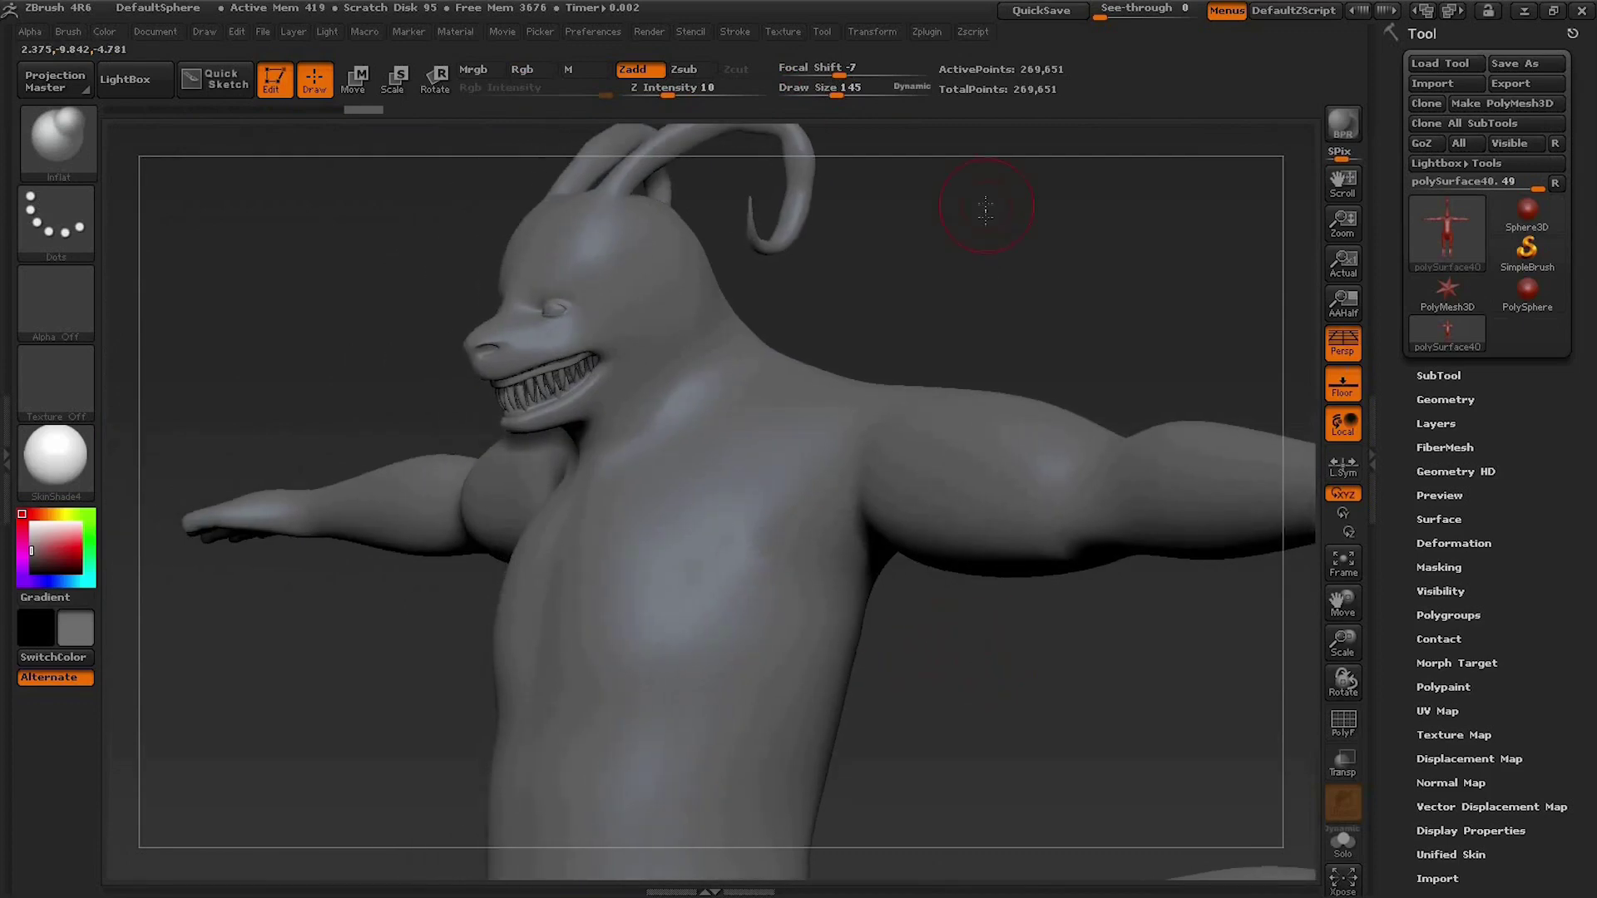
drag(985, 204, 982, 656)
mouse_move(1044, 751)
mouse_down()
mouse_move(1006, 246)
mouse_move(1026, 274)
mouse_move(982, 208)
mouse_move(984, 264)
mouse_move(952, 325)
mouse_move(977, 209)
mouse_move(549, 499)
mouse_move(354, 644)
mouse_move(335, 679)
mouse_move(313, 652)
mouse_move(324, 627)
mouse_up()
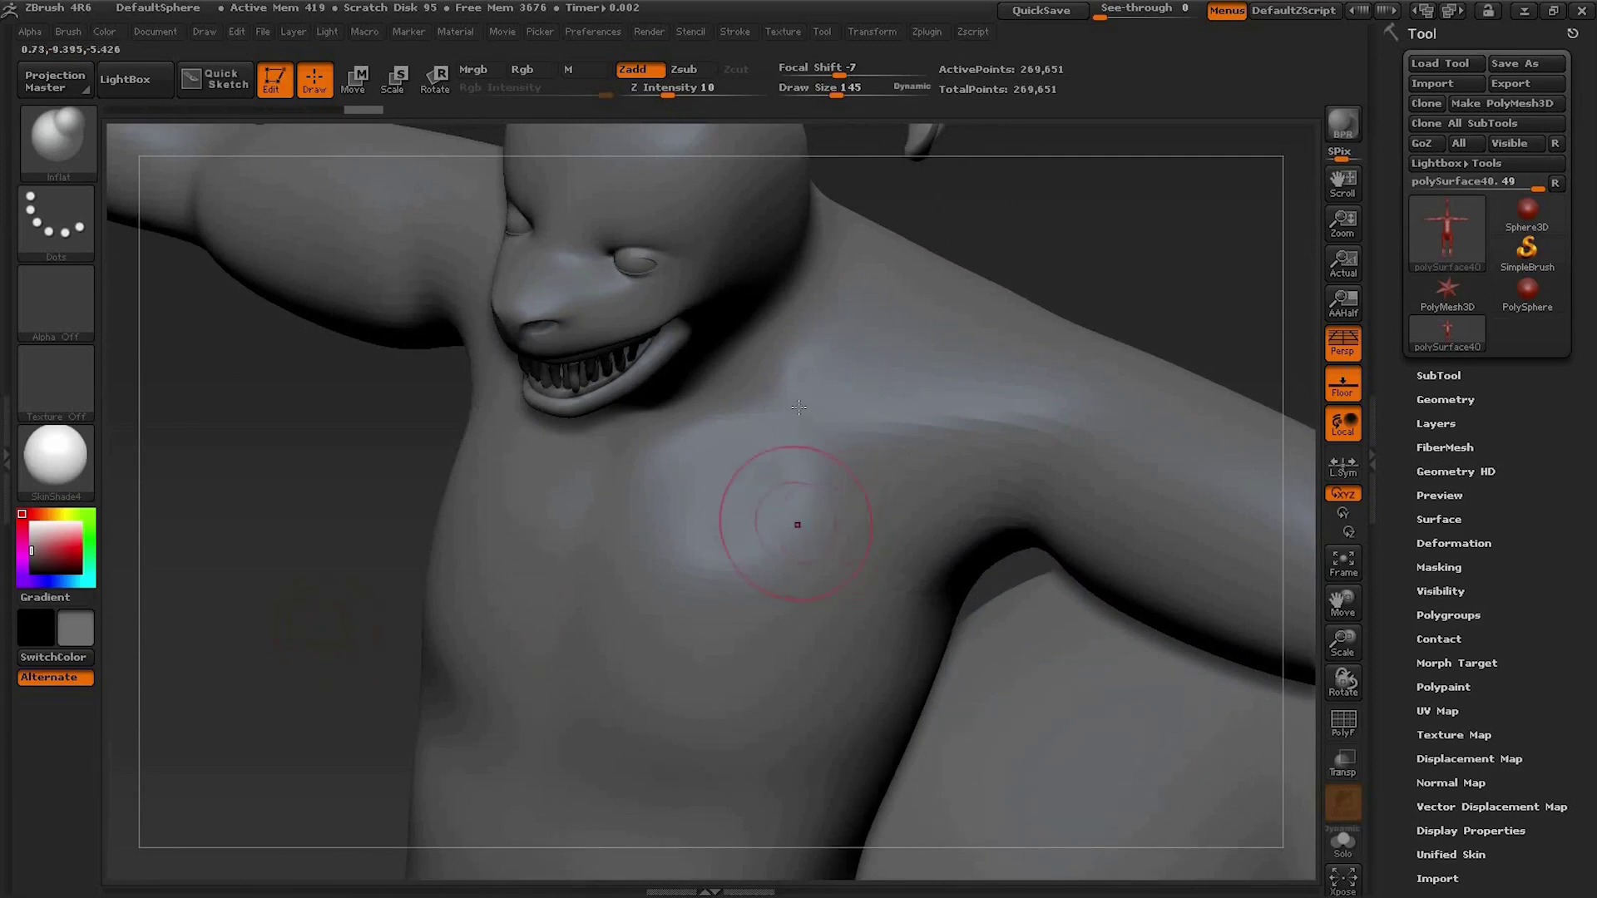
drag(813, 528, 767, 427)
mouse_move(214, 606)
mouse_down()
mouse_move(221, 574)
mouse_move(267, 613)
mouse_up()
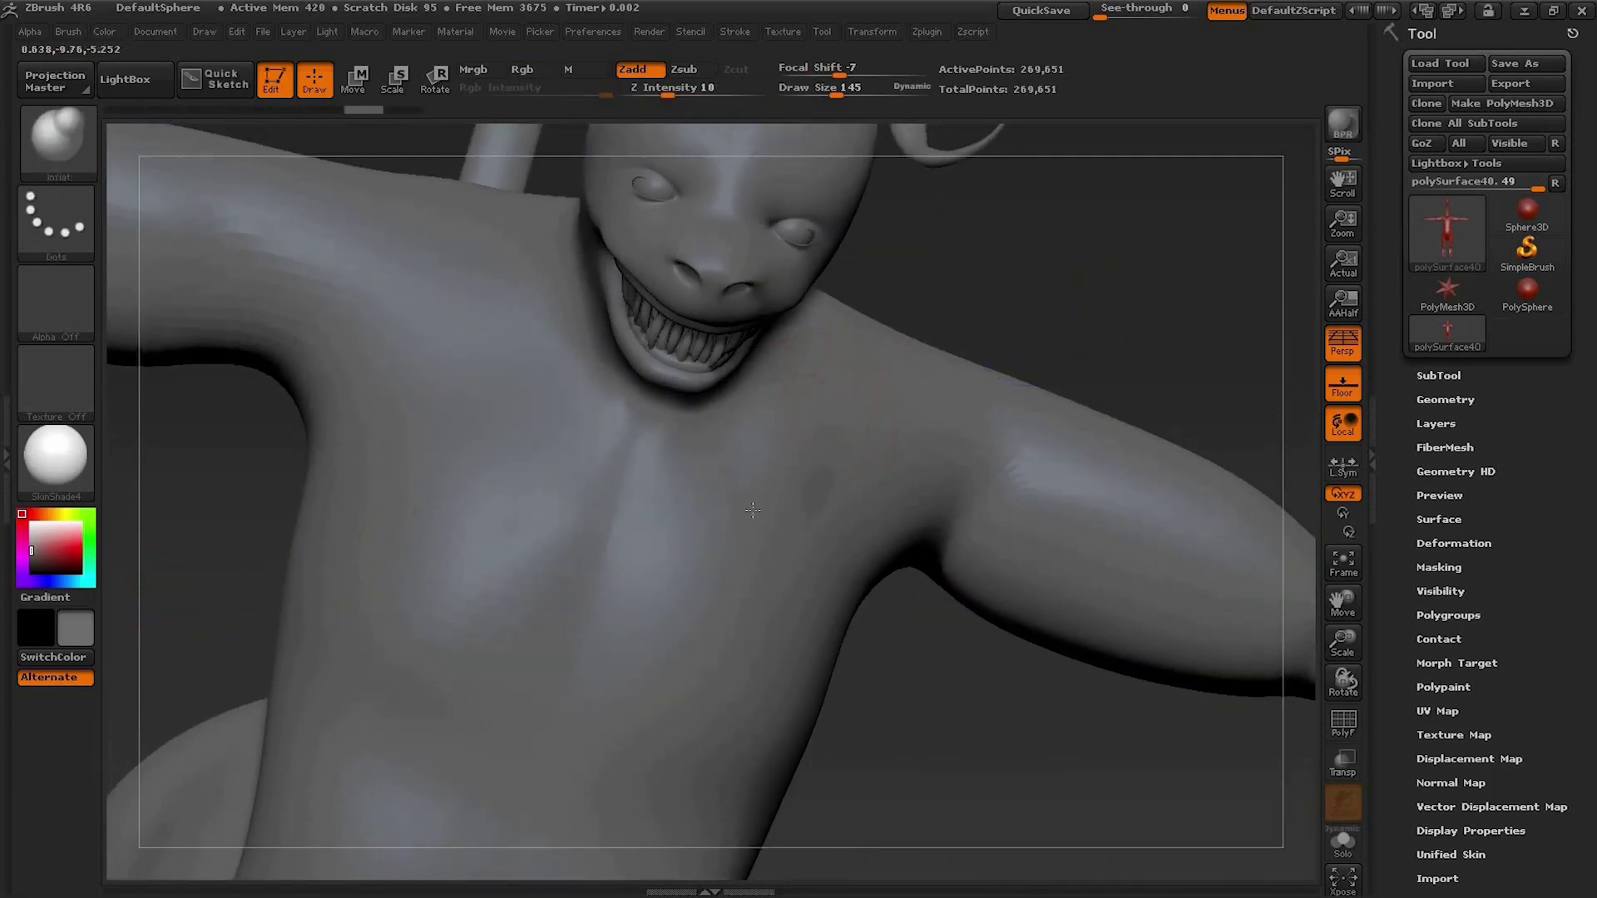
key(ctrl)
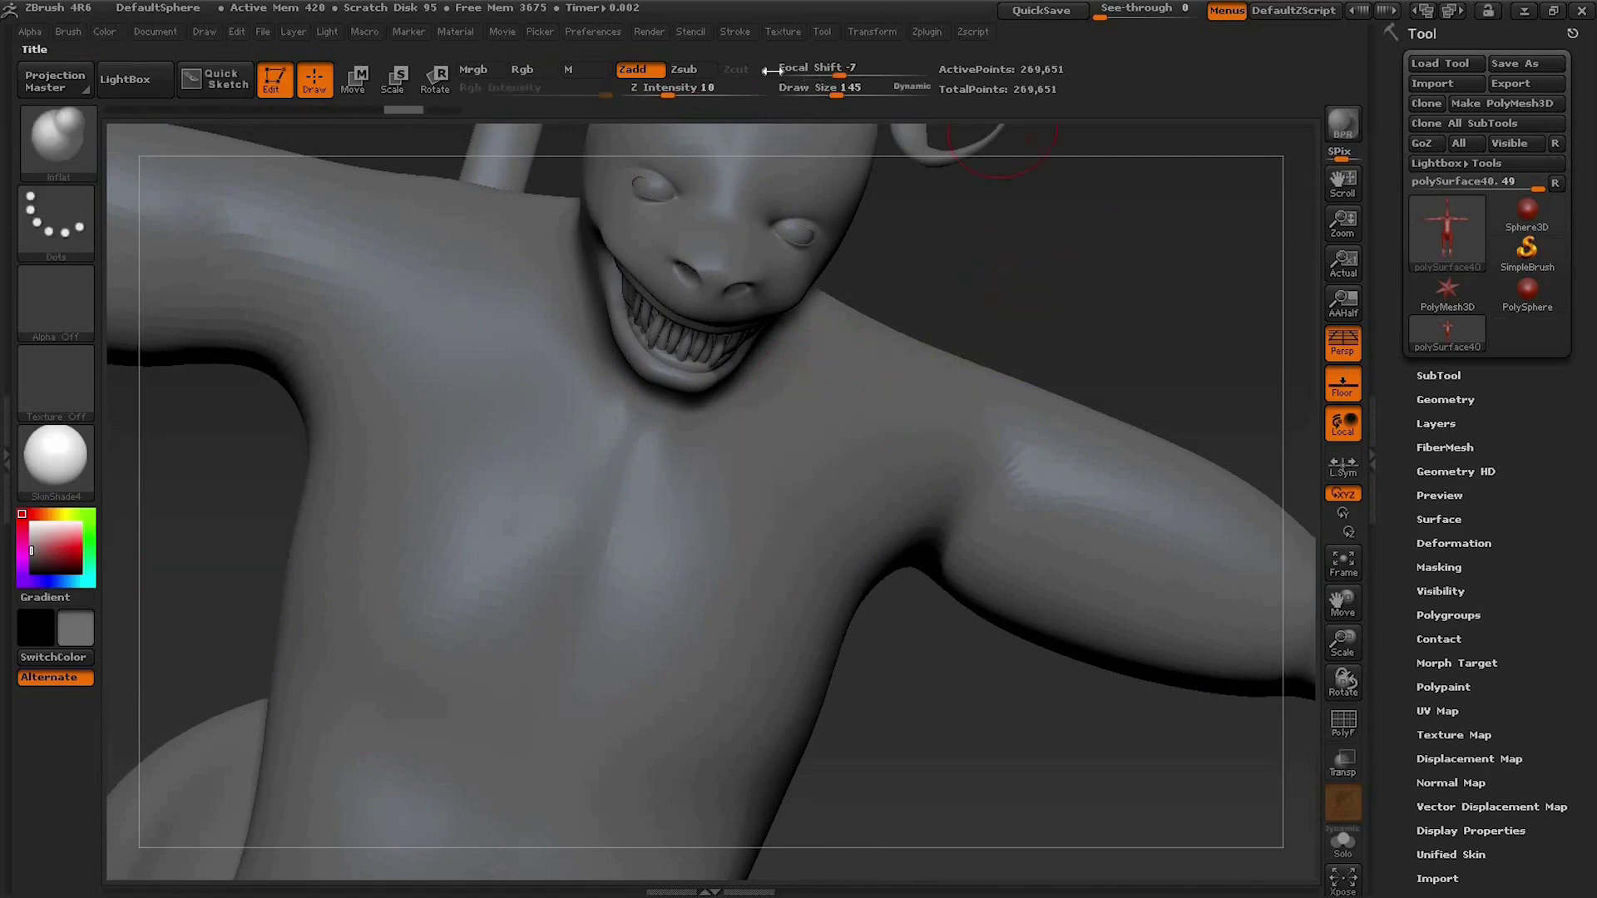
Step: Reload DefaultSphere.ZPR without saving, then send polySurface40 from Maya through GoZ
click(879, 34)
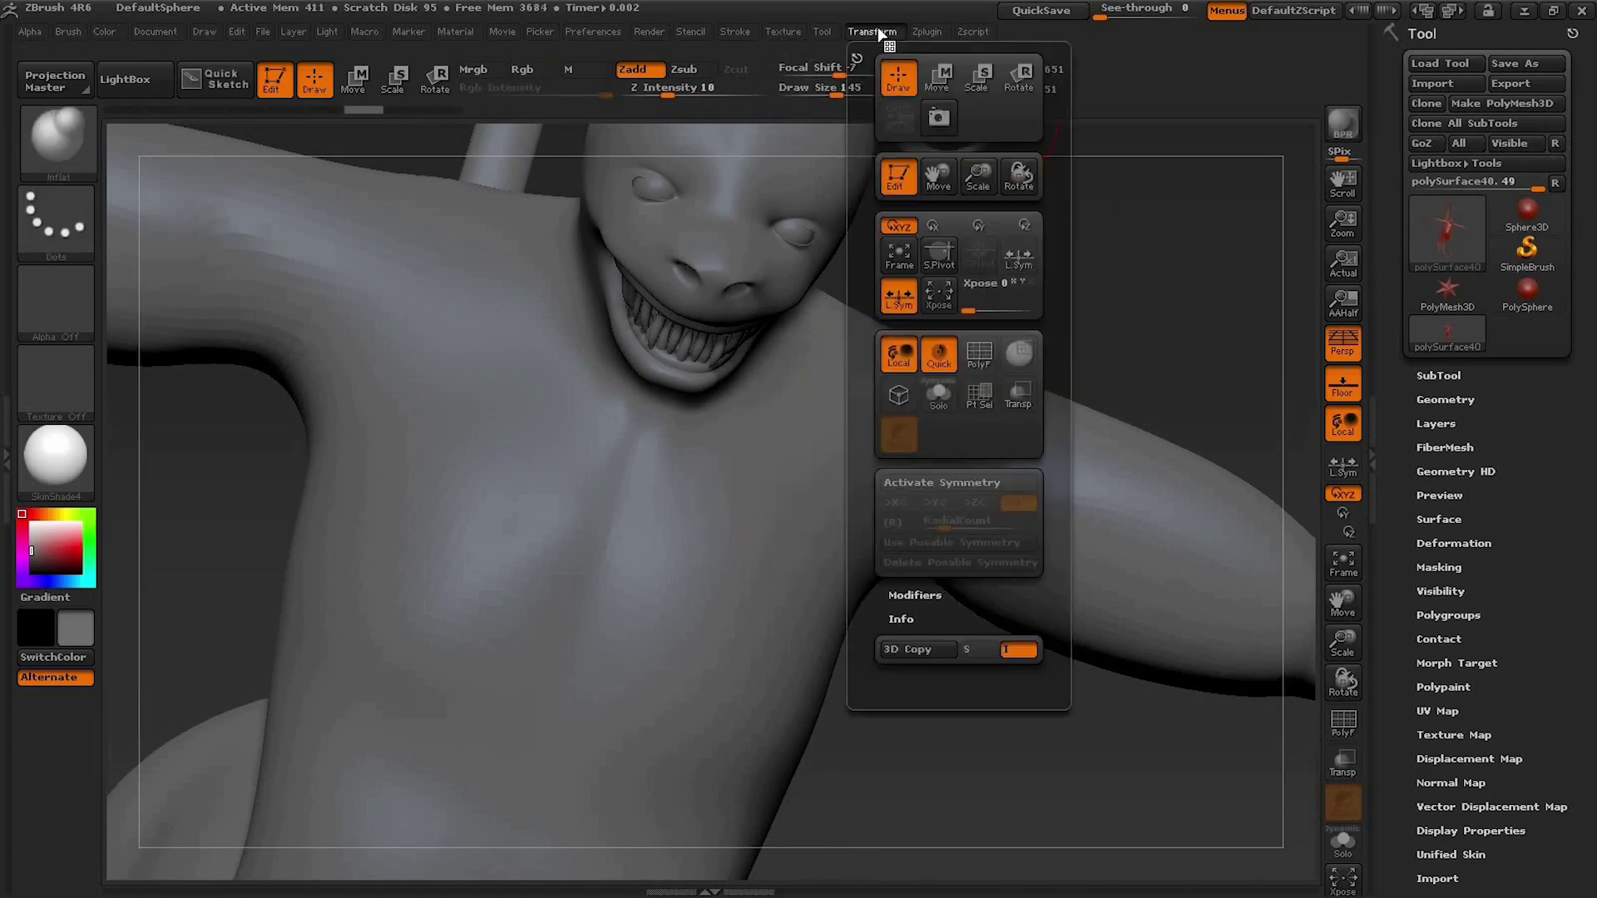
click(923, 656)
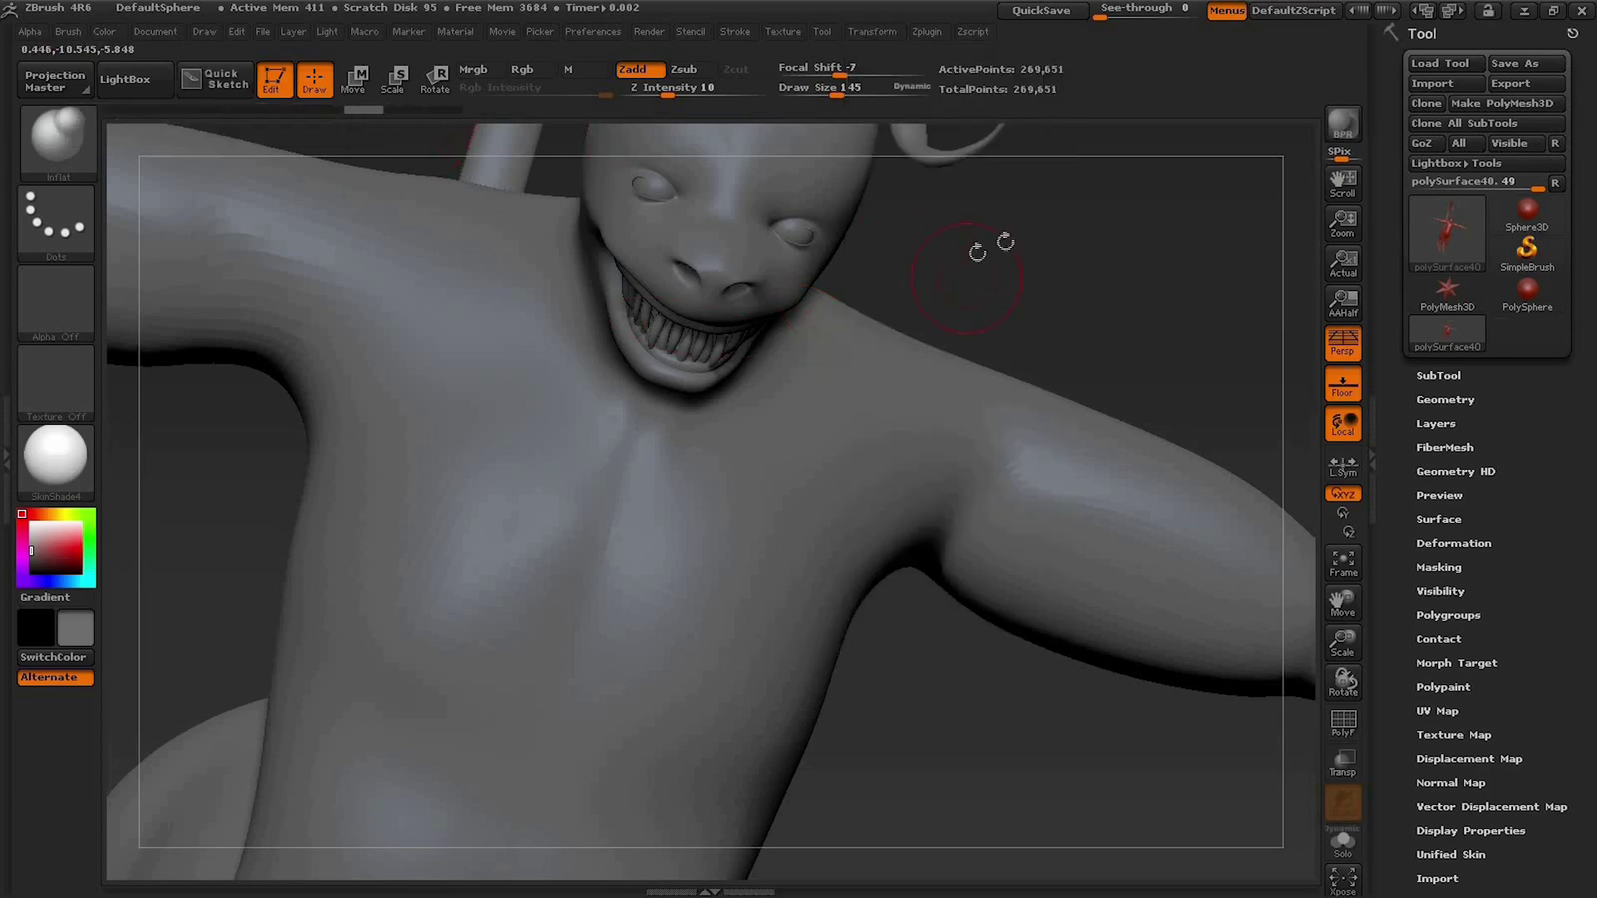
click(118, 85)
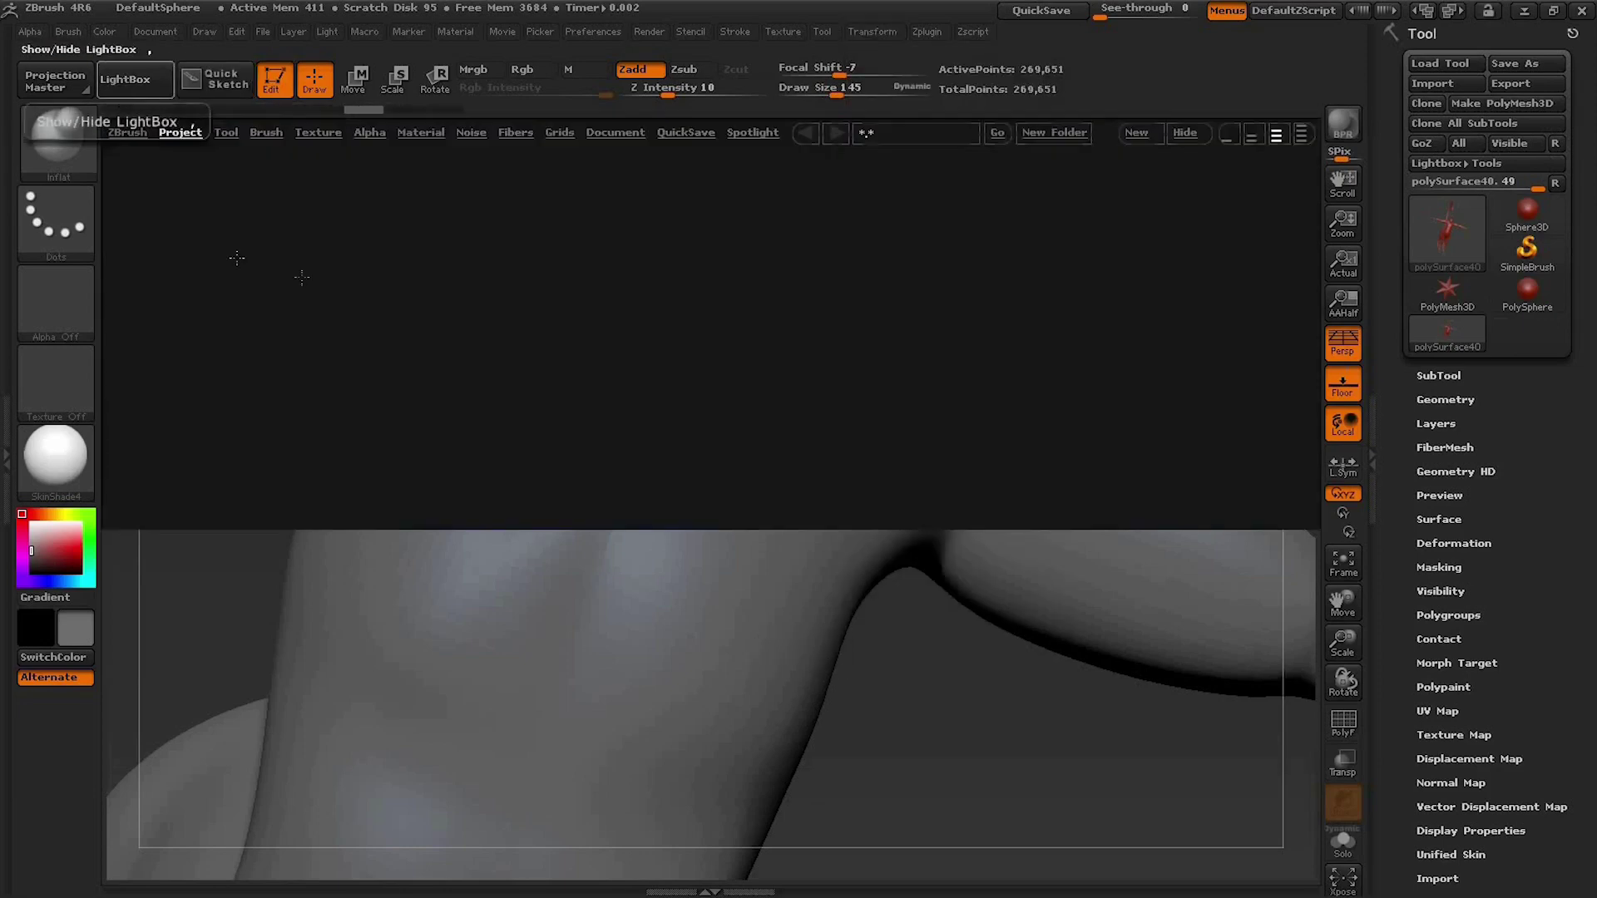
double_click(259, 420)
click(857, 528)
key(alt+Tab)
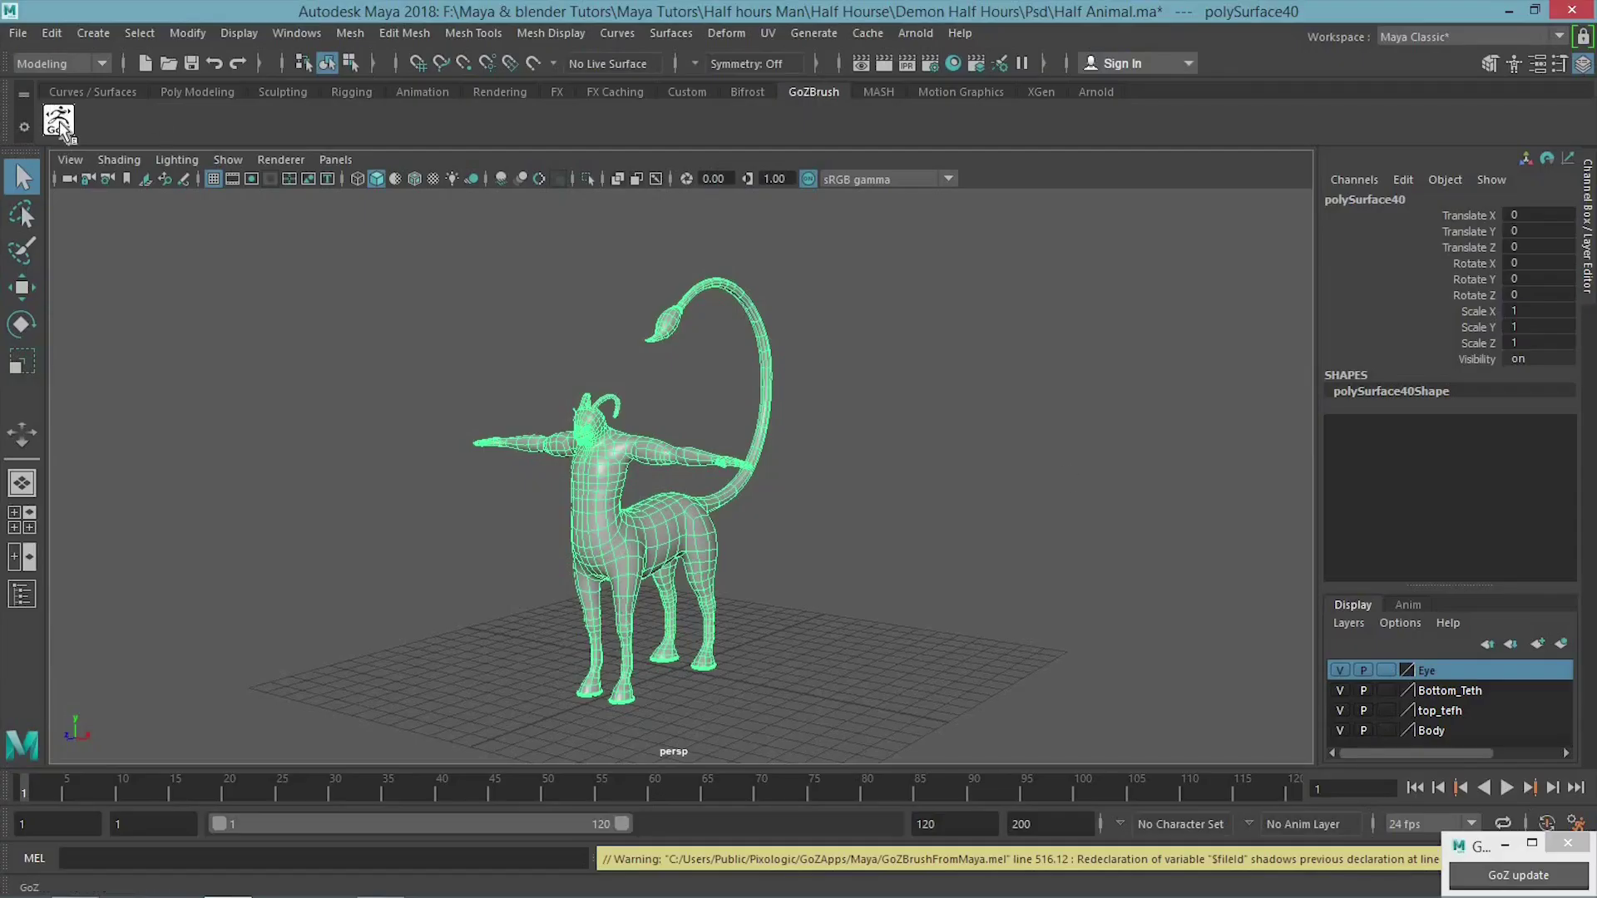
click(62, 129)
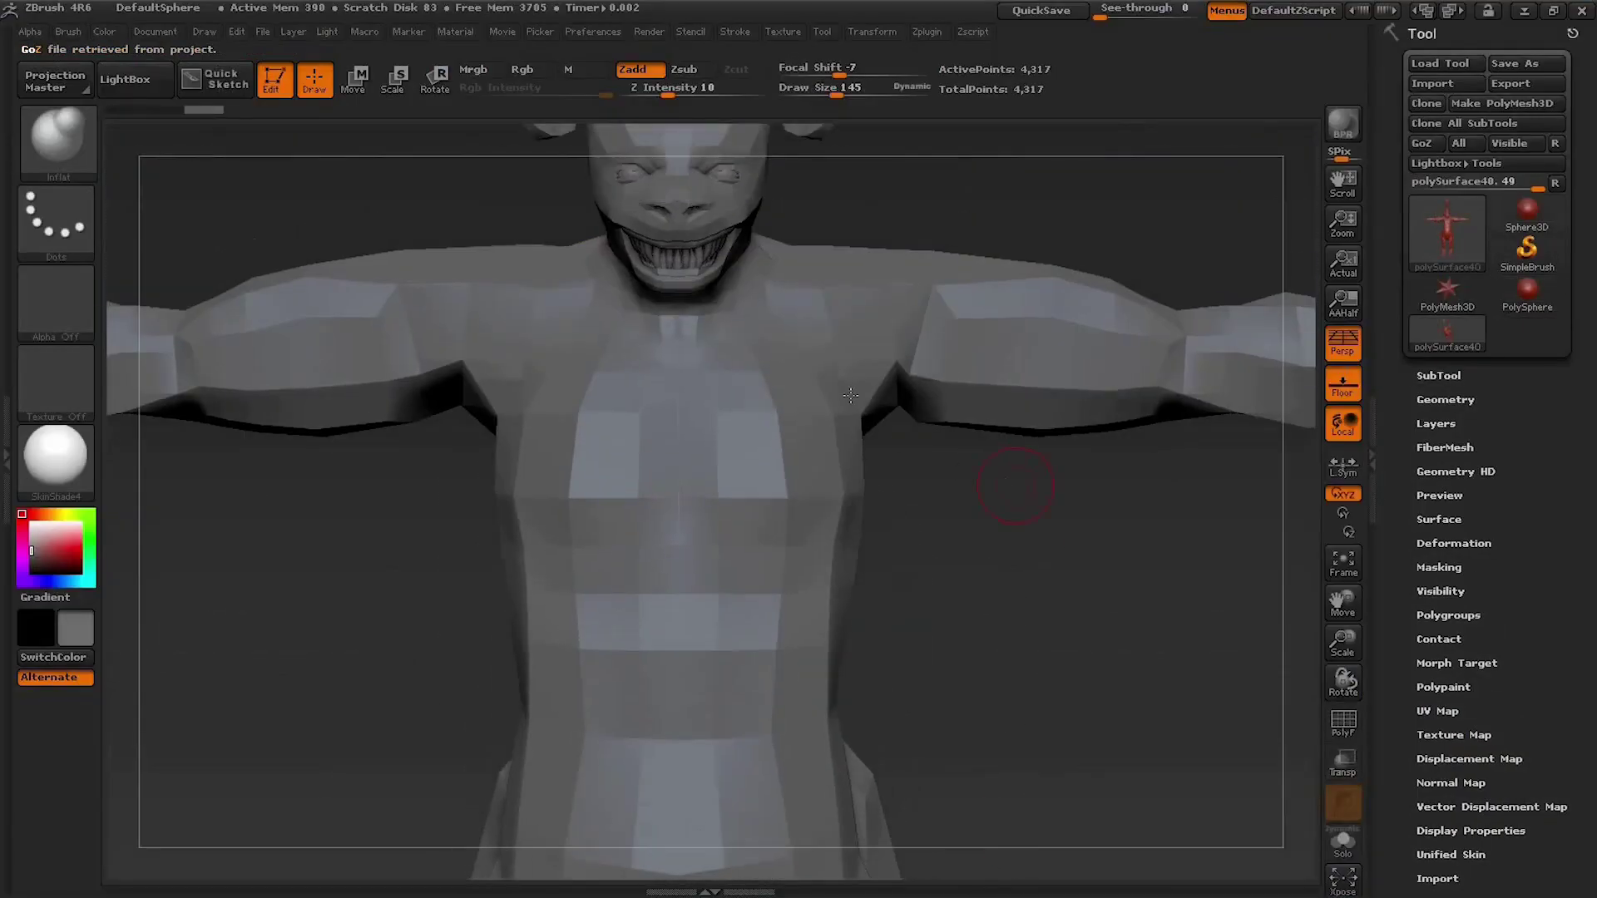
Step: Subdivide the demon mesh to 67,751 points, toggle Edit mode, and check the Color and Transform menus
key(ctrl+d)
key(ctrl+d)
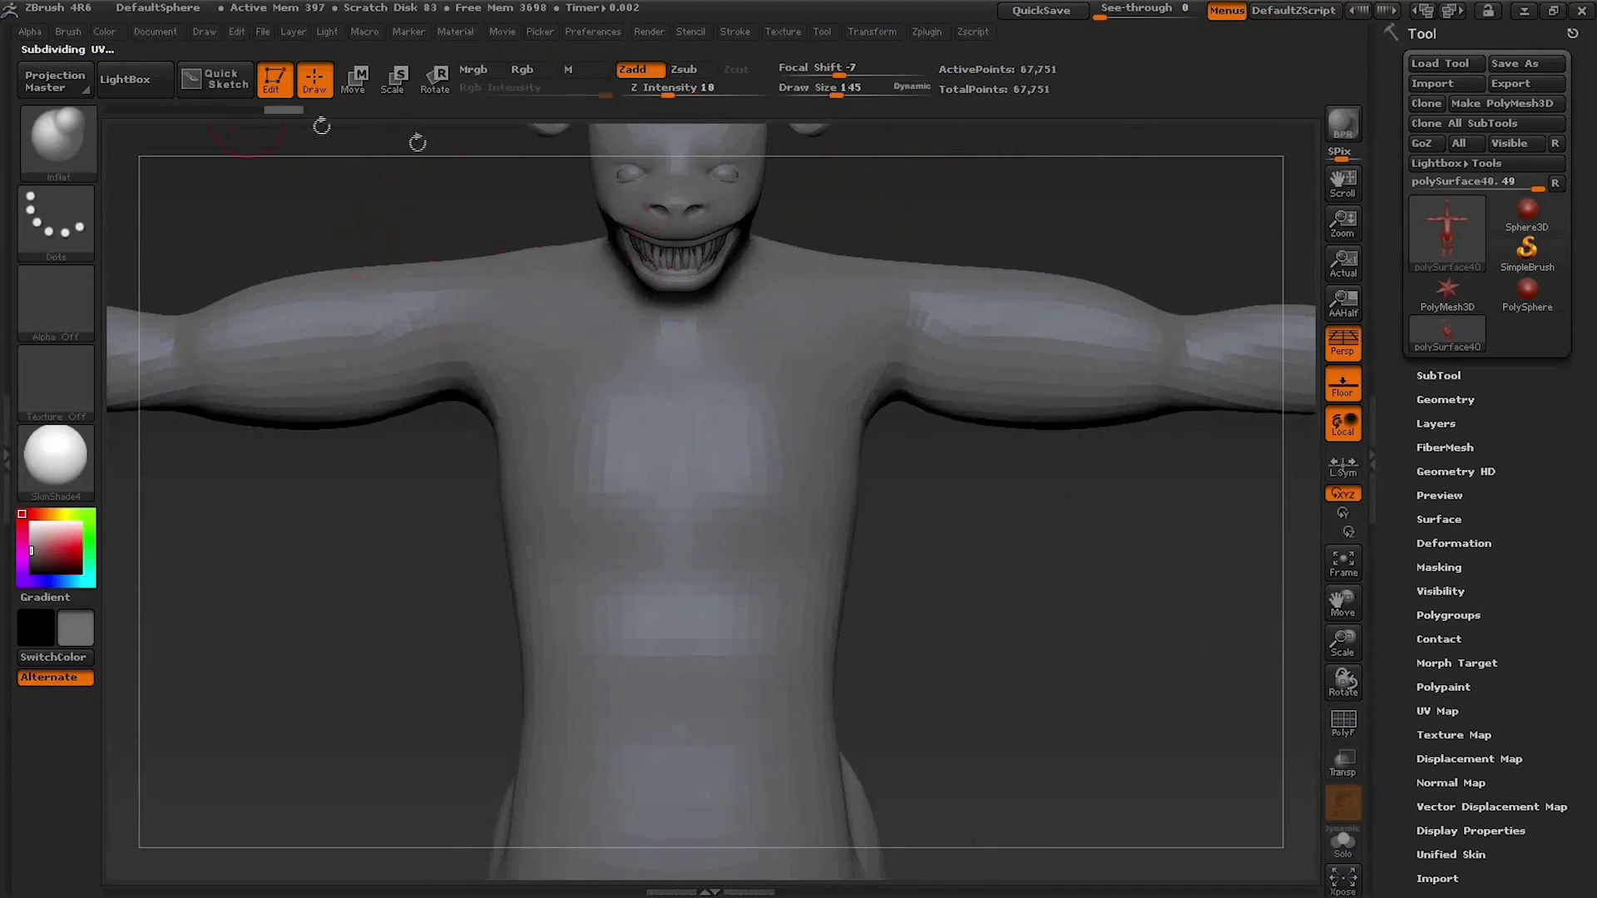
click(277, 87)
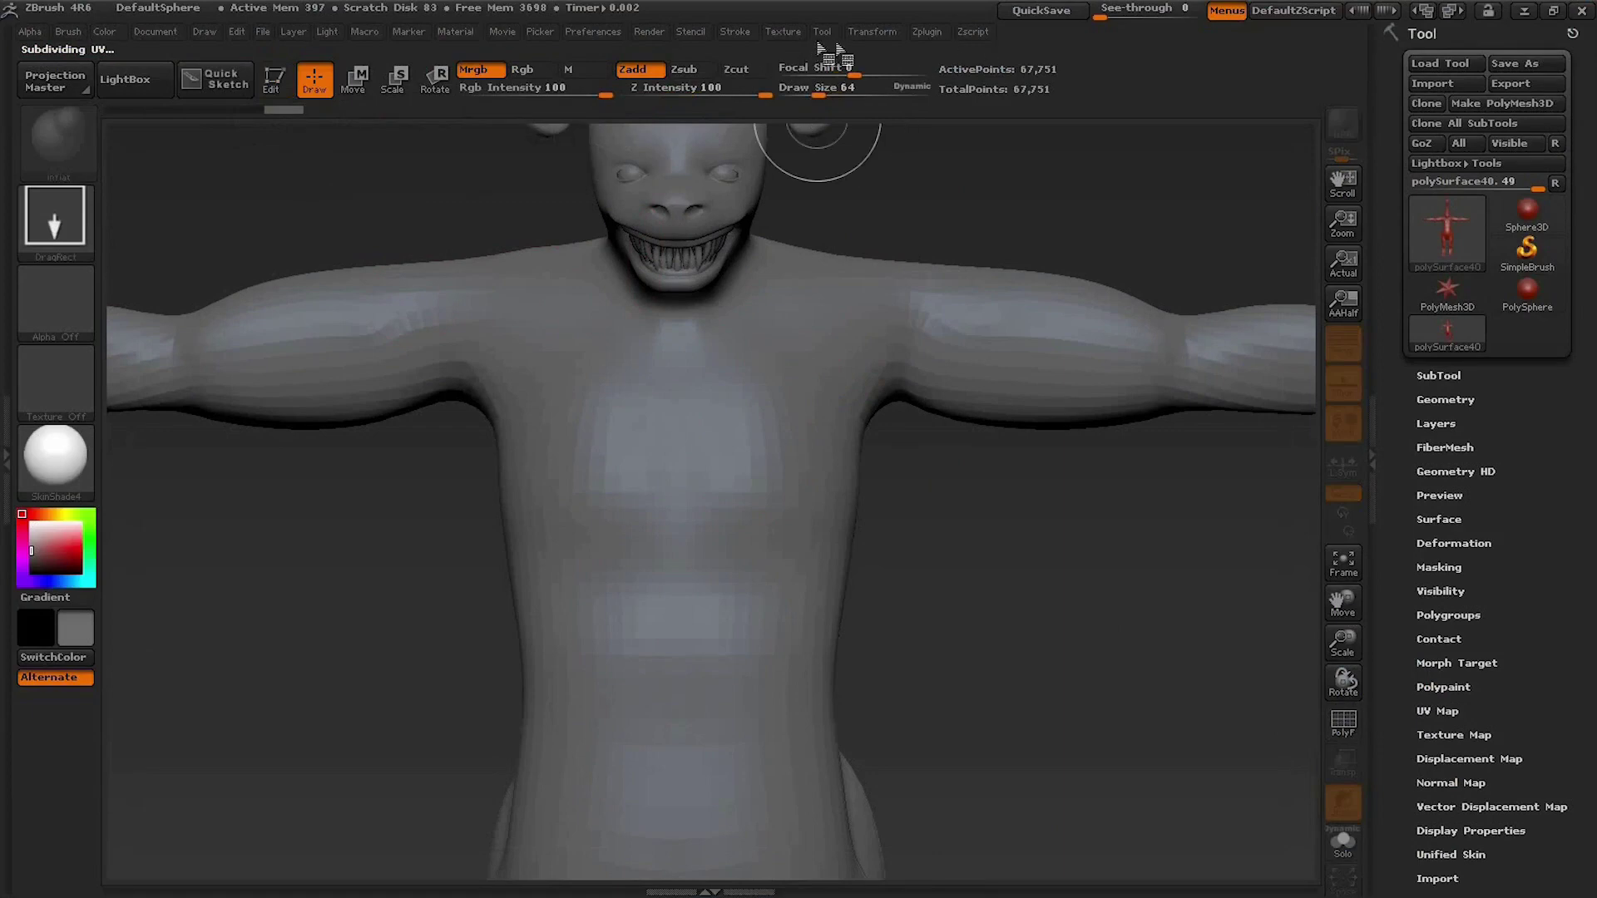
click(878, 40)
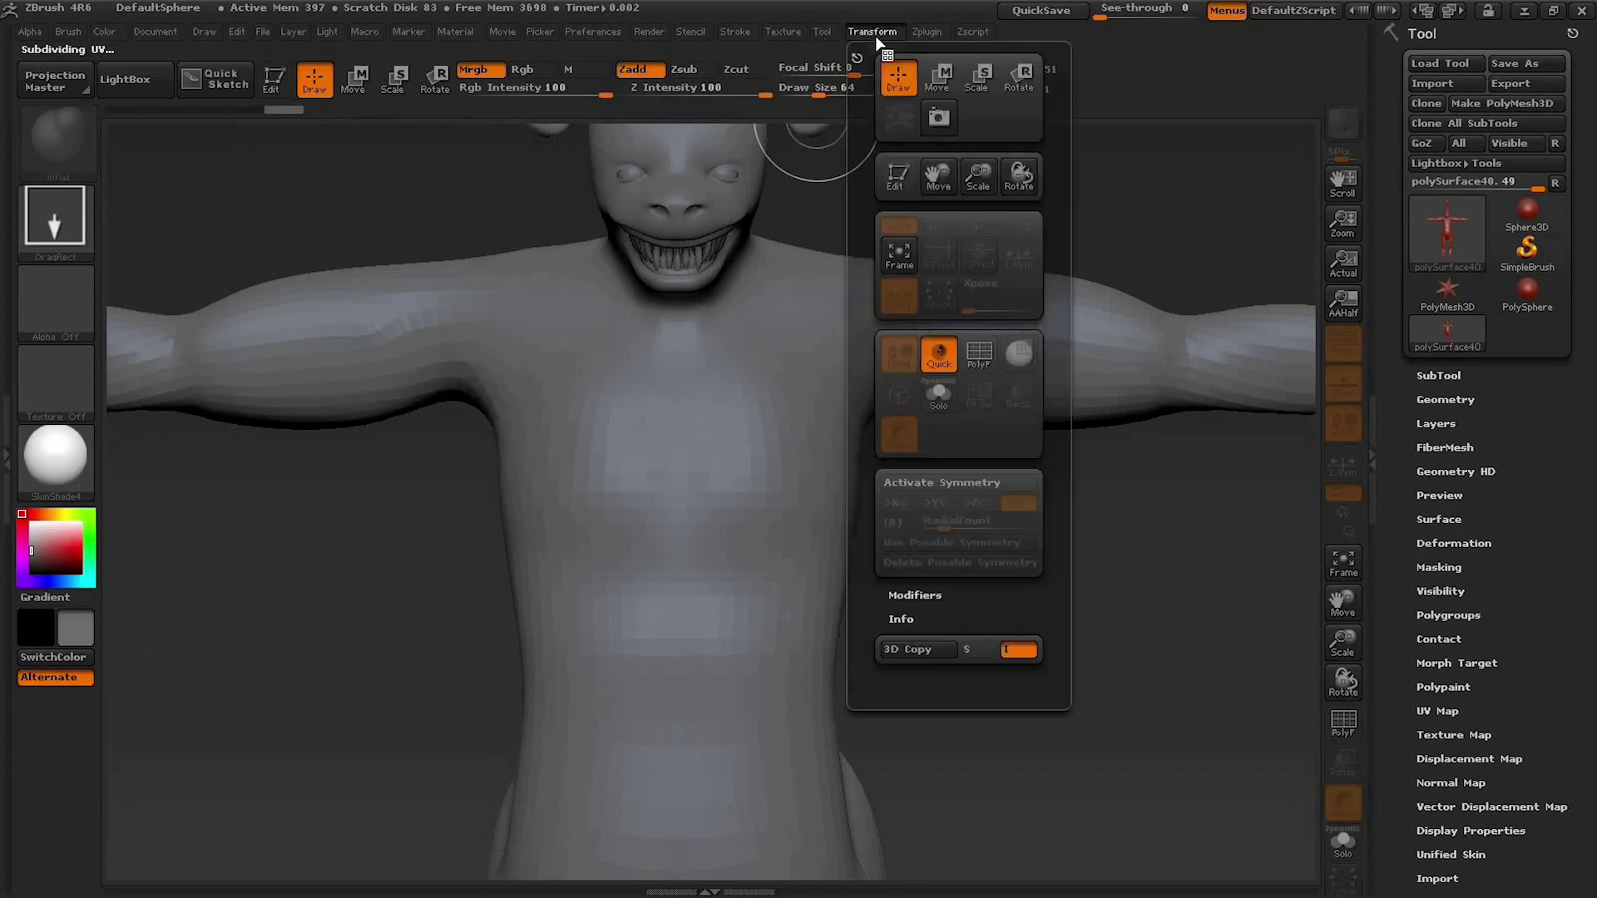
click(268, 84)
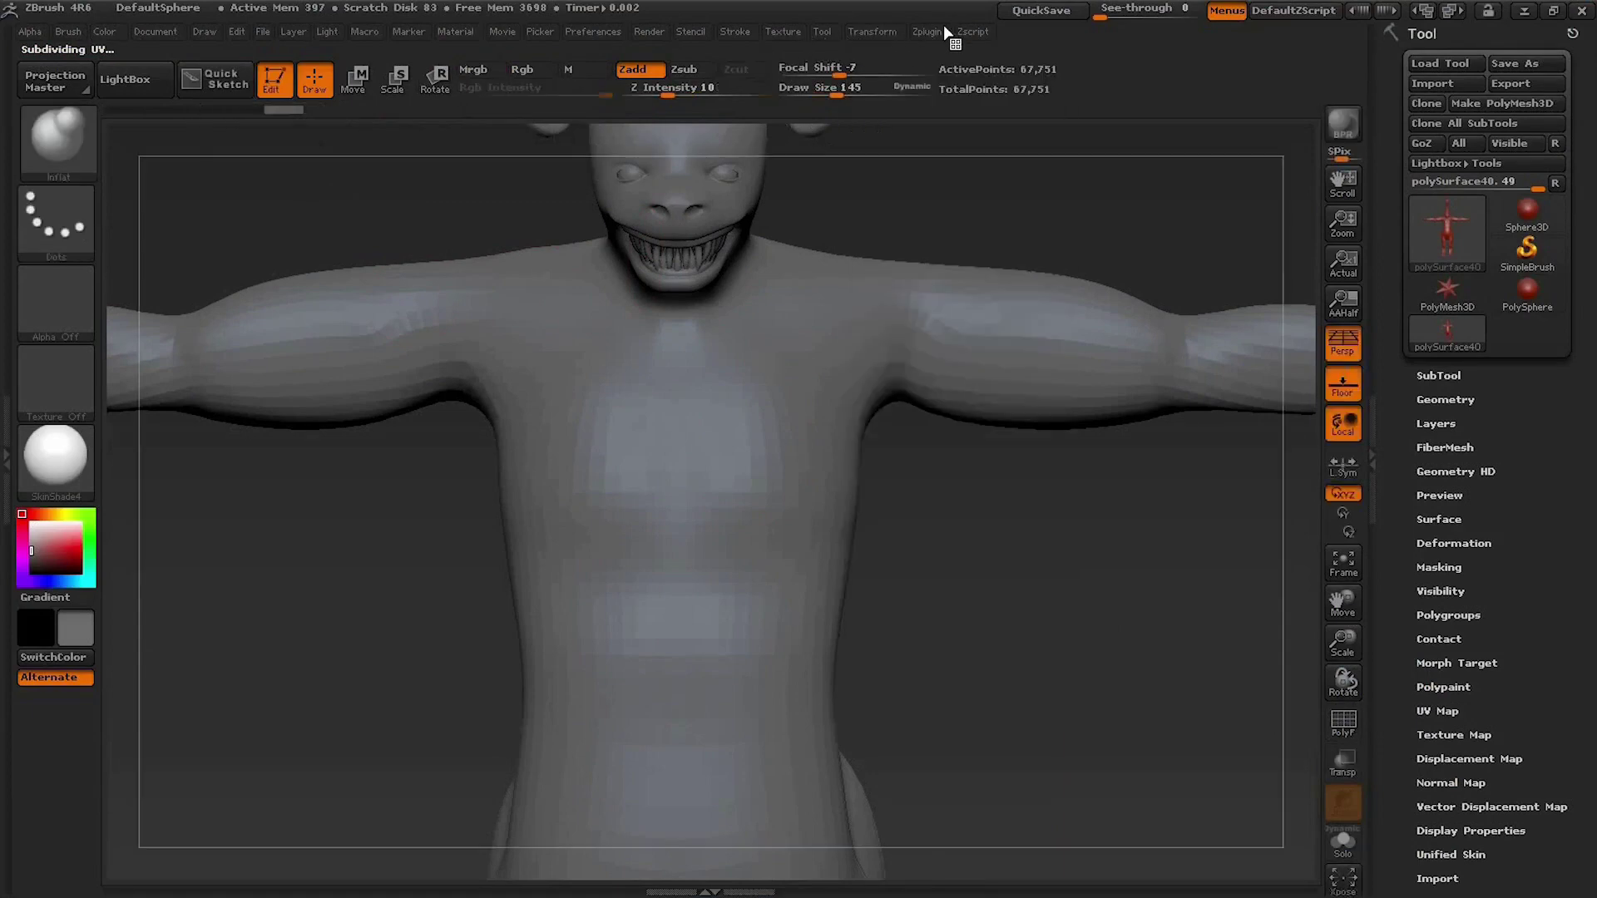
click(883, 38)
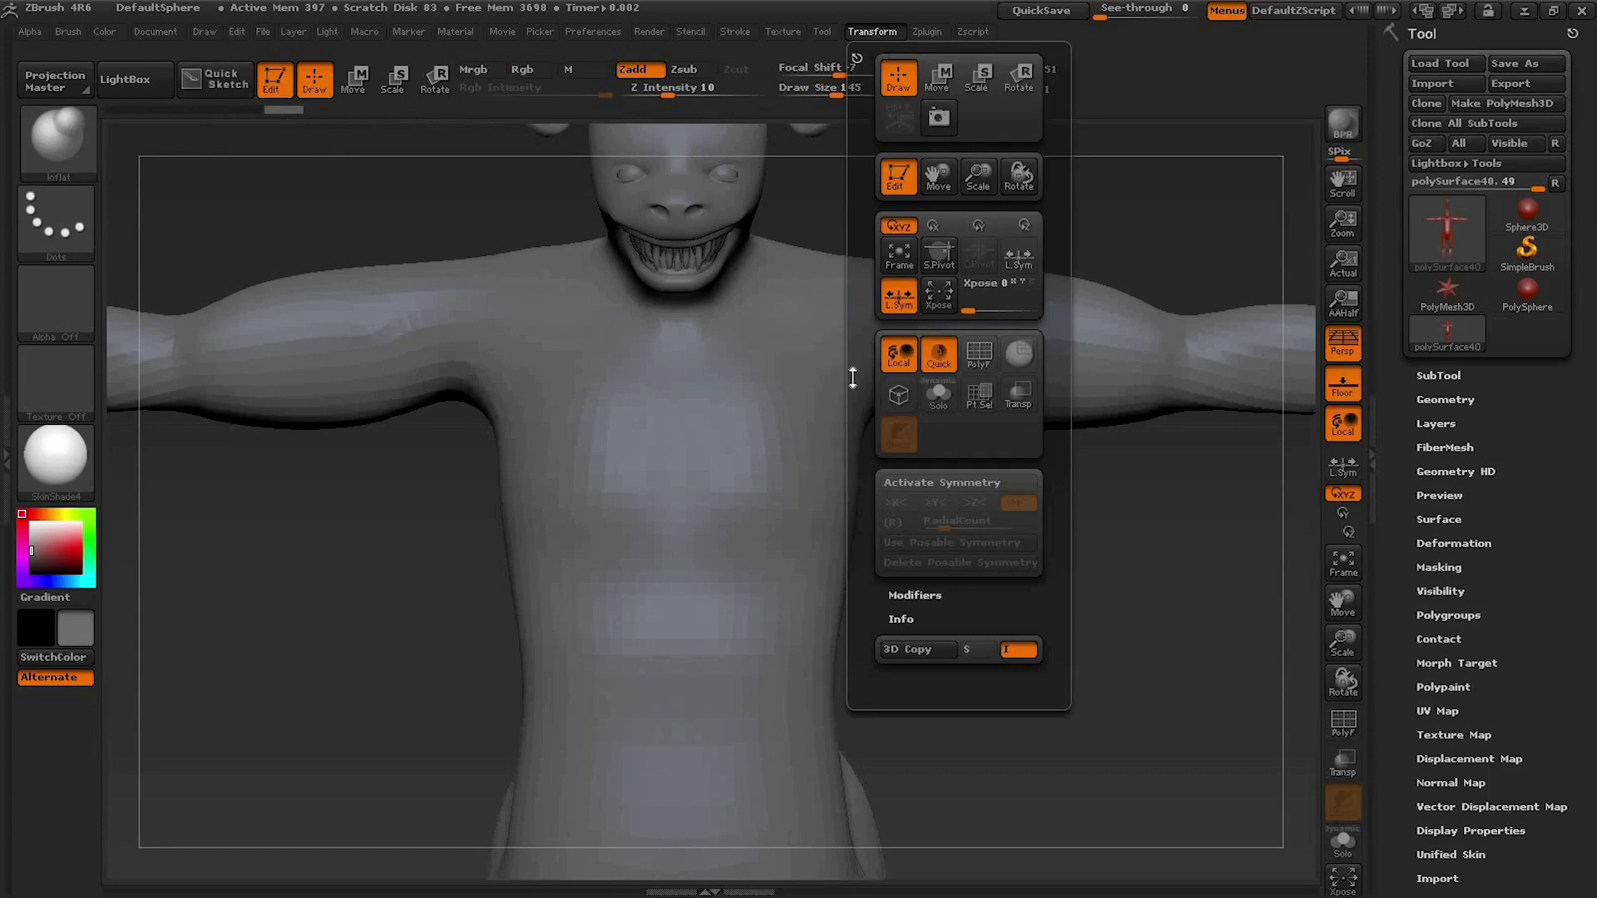
click(103, 32)
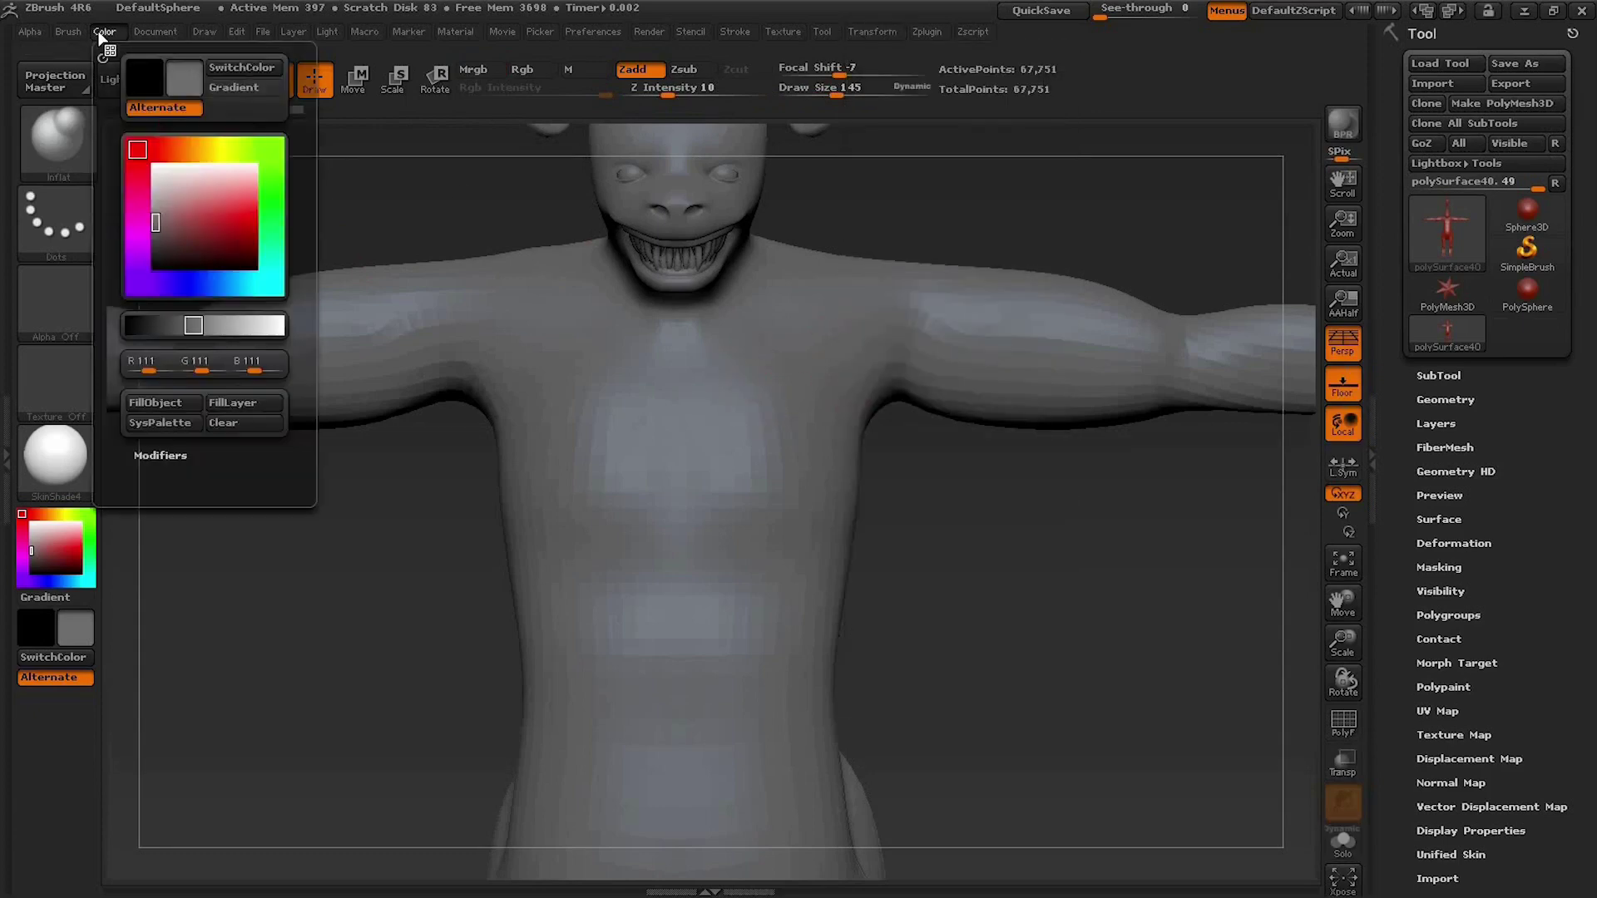
mouse_move(1027, 449)
mouse_down()
mouse_move(1006, 525)
mouse_move(949, 535)
mouse_up()
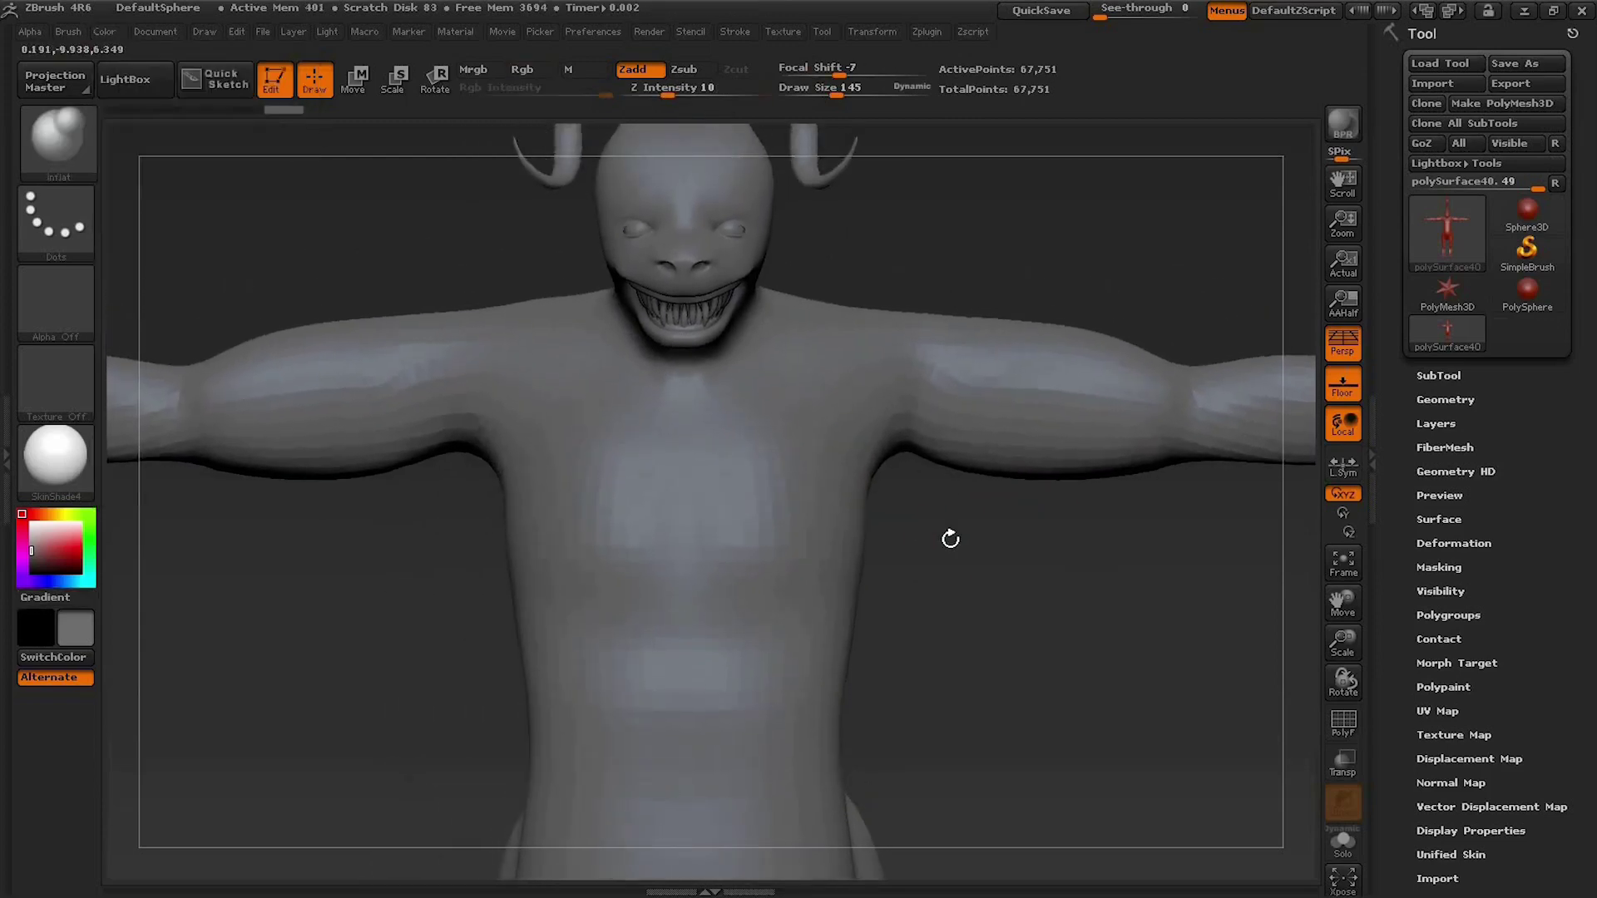
click(888, 38)
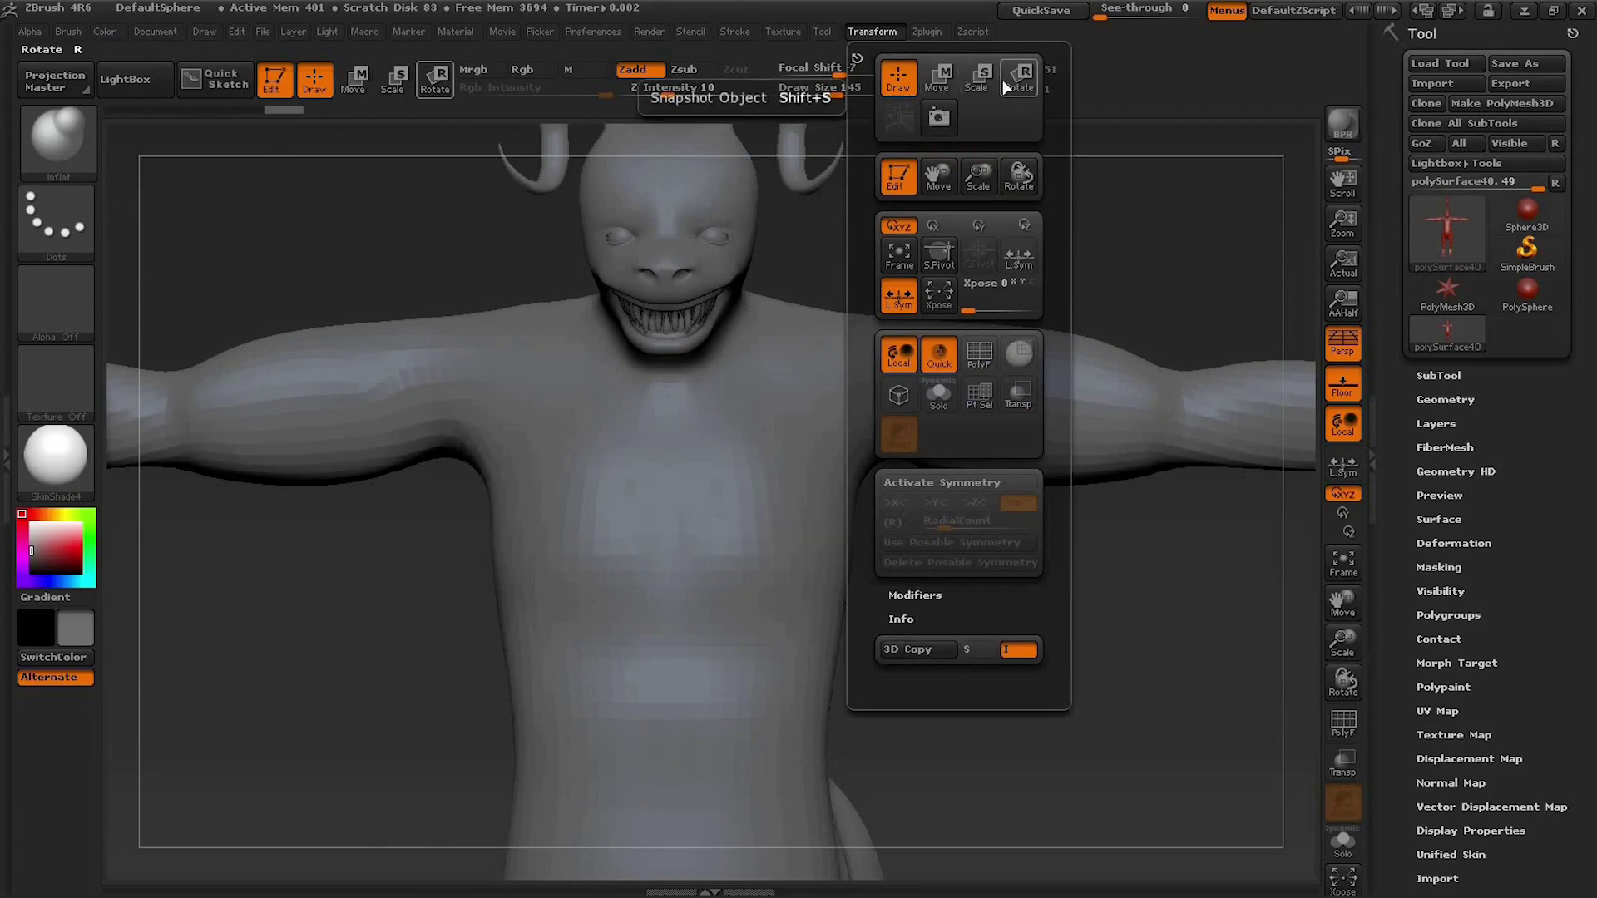
Step: Reset to Draw mode, frame the whole centaur, and turn on X-axis symmetry
click(946, 82)
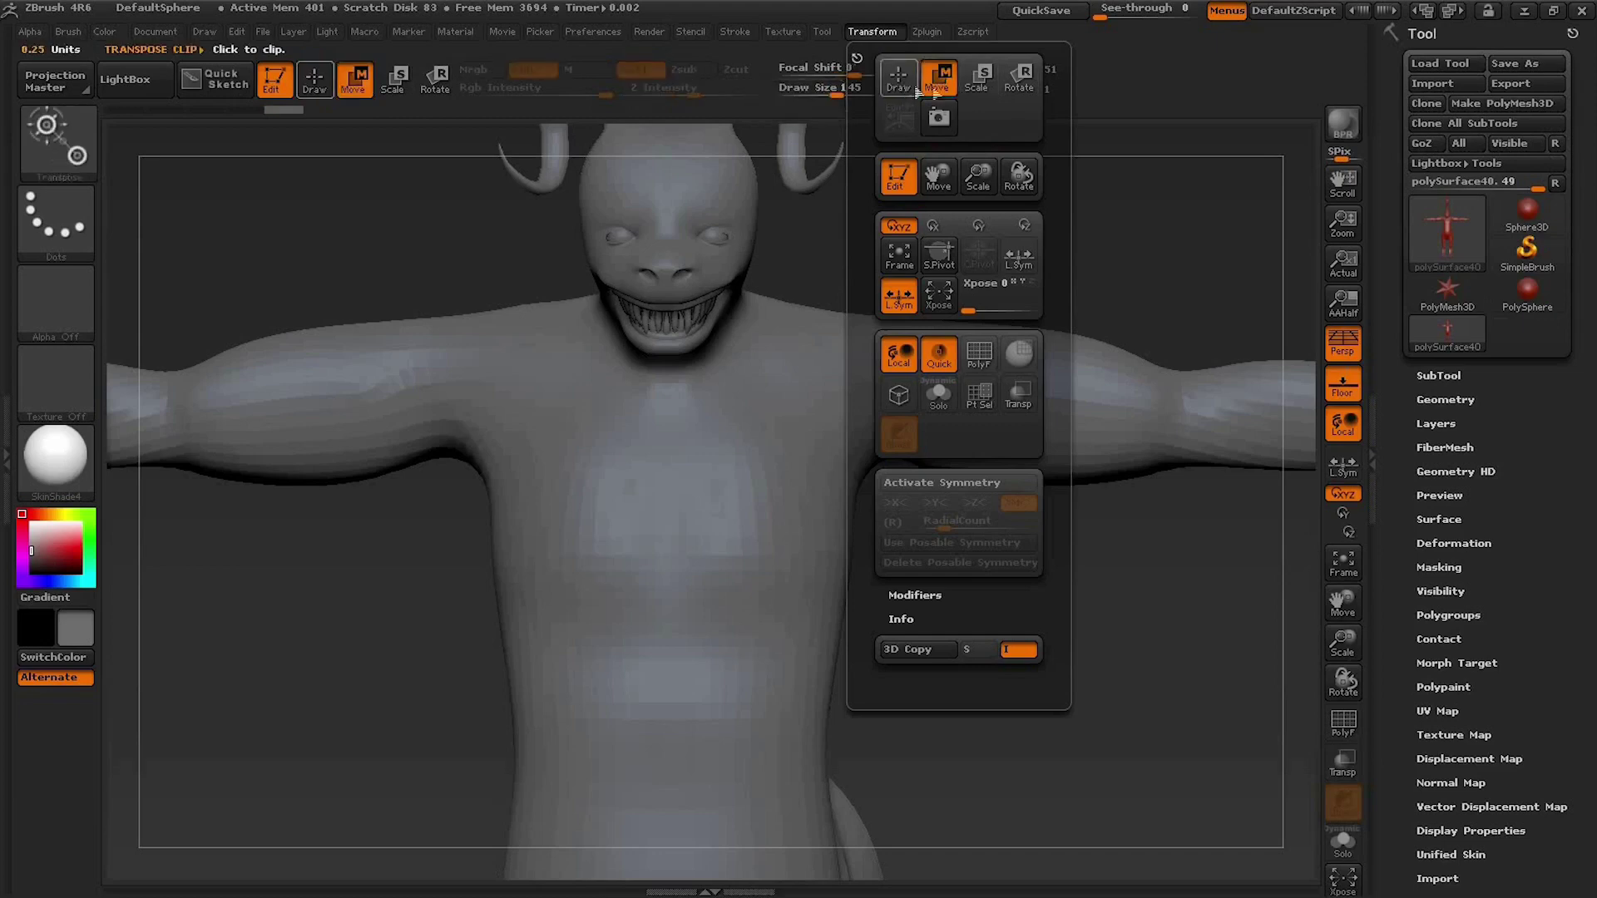
click(915, 85)
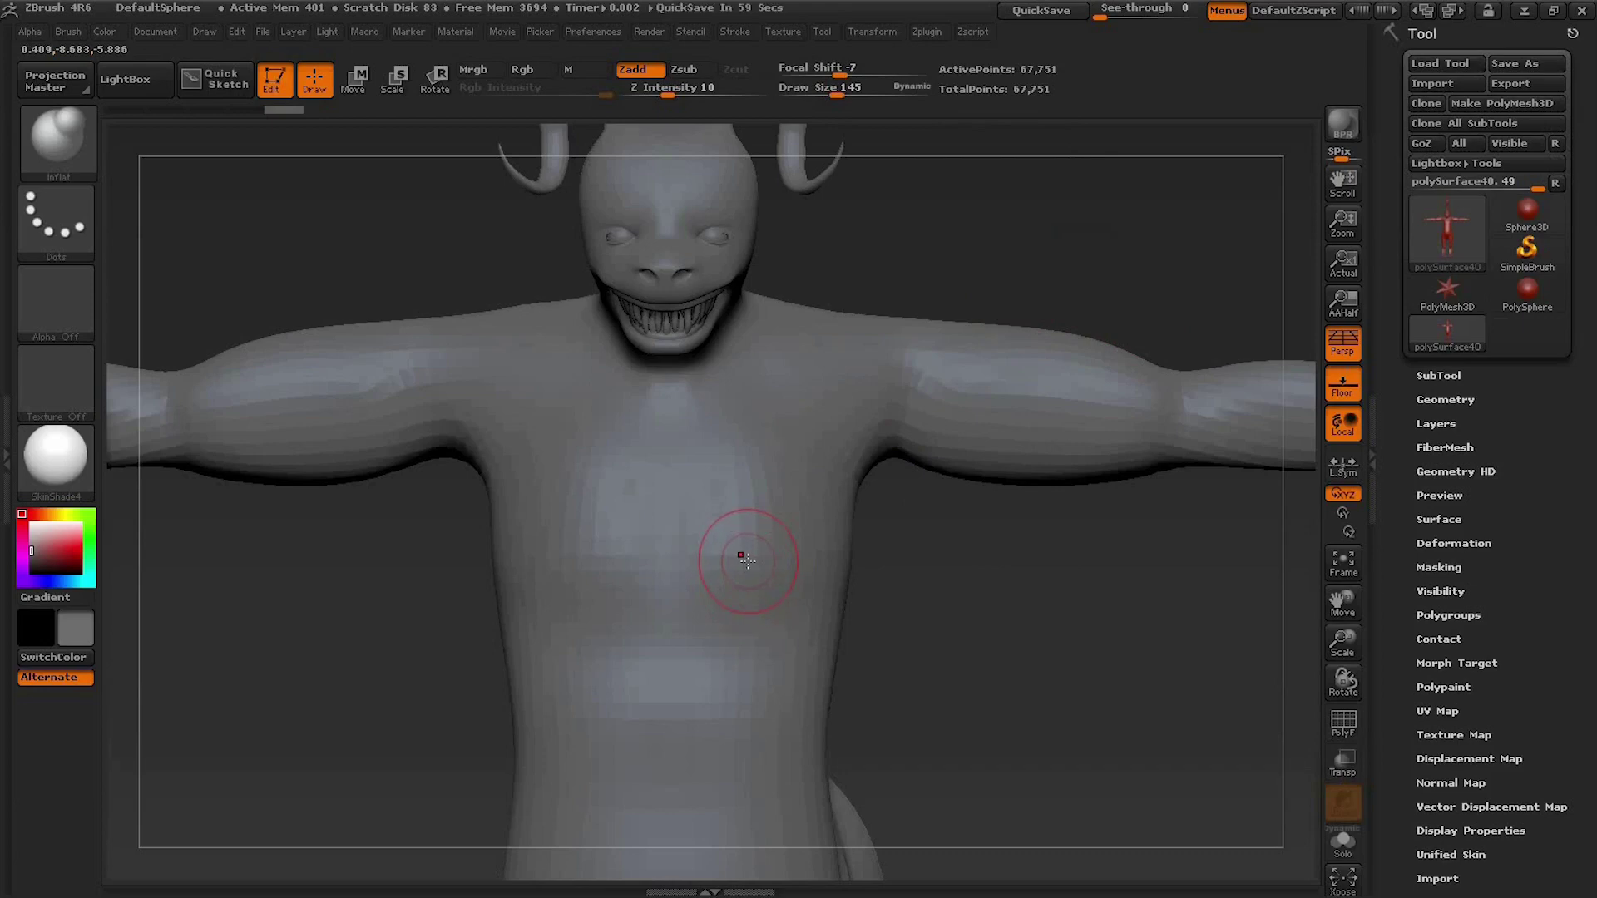
key(f)
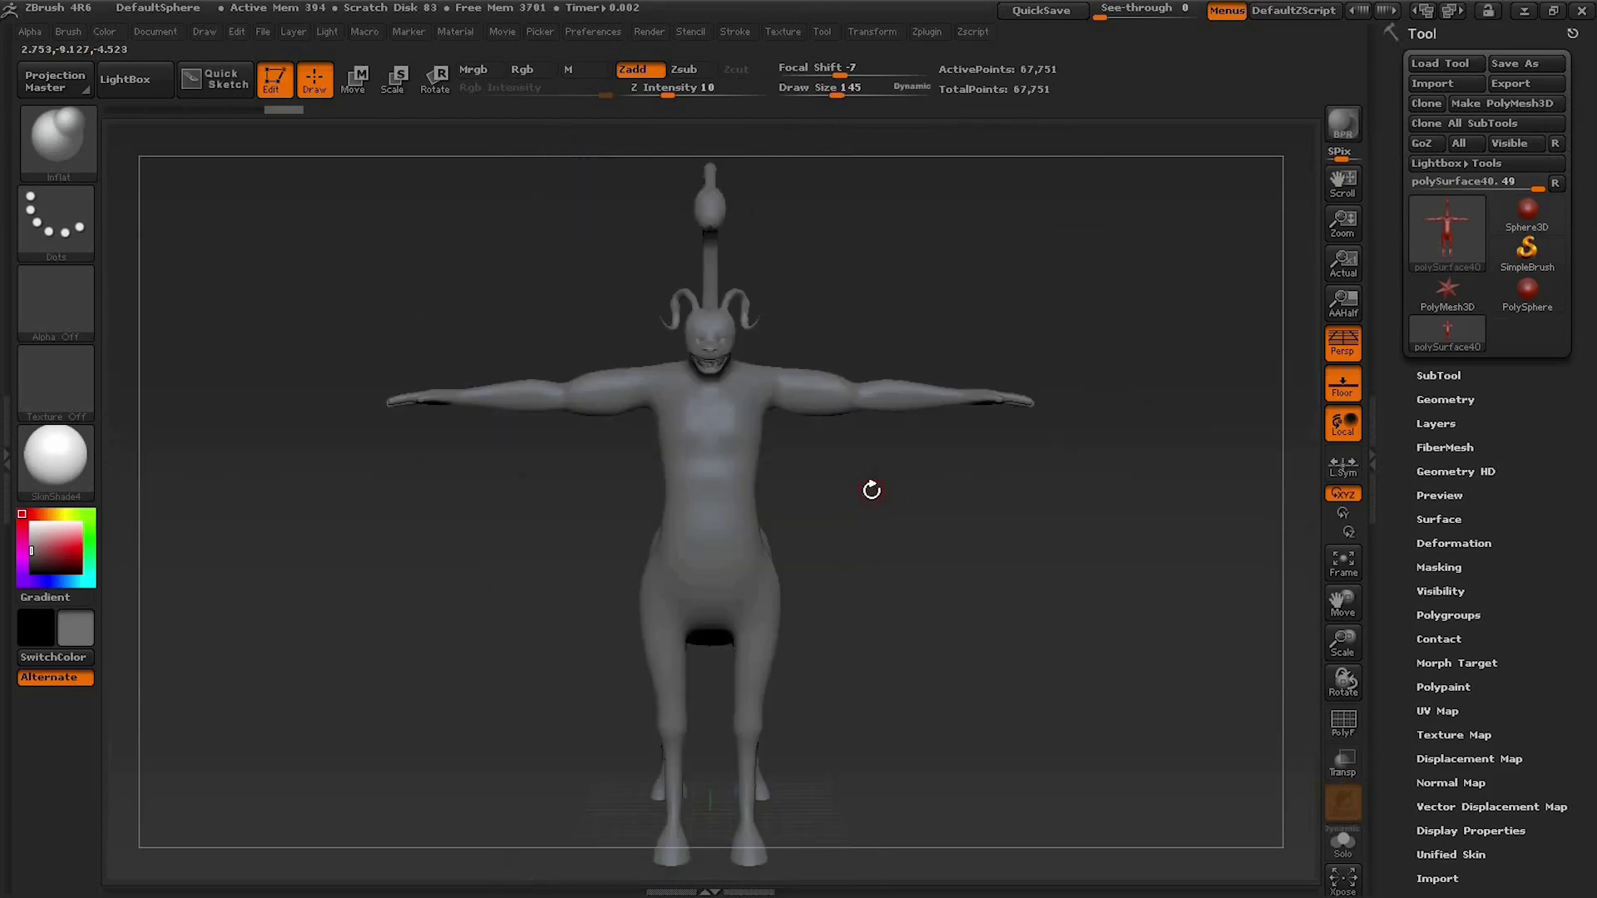
click(877, 37)
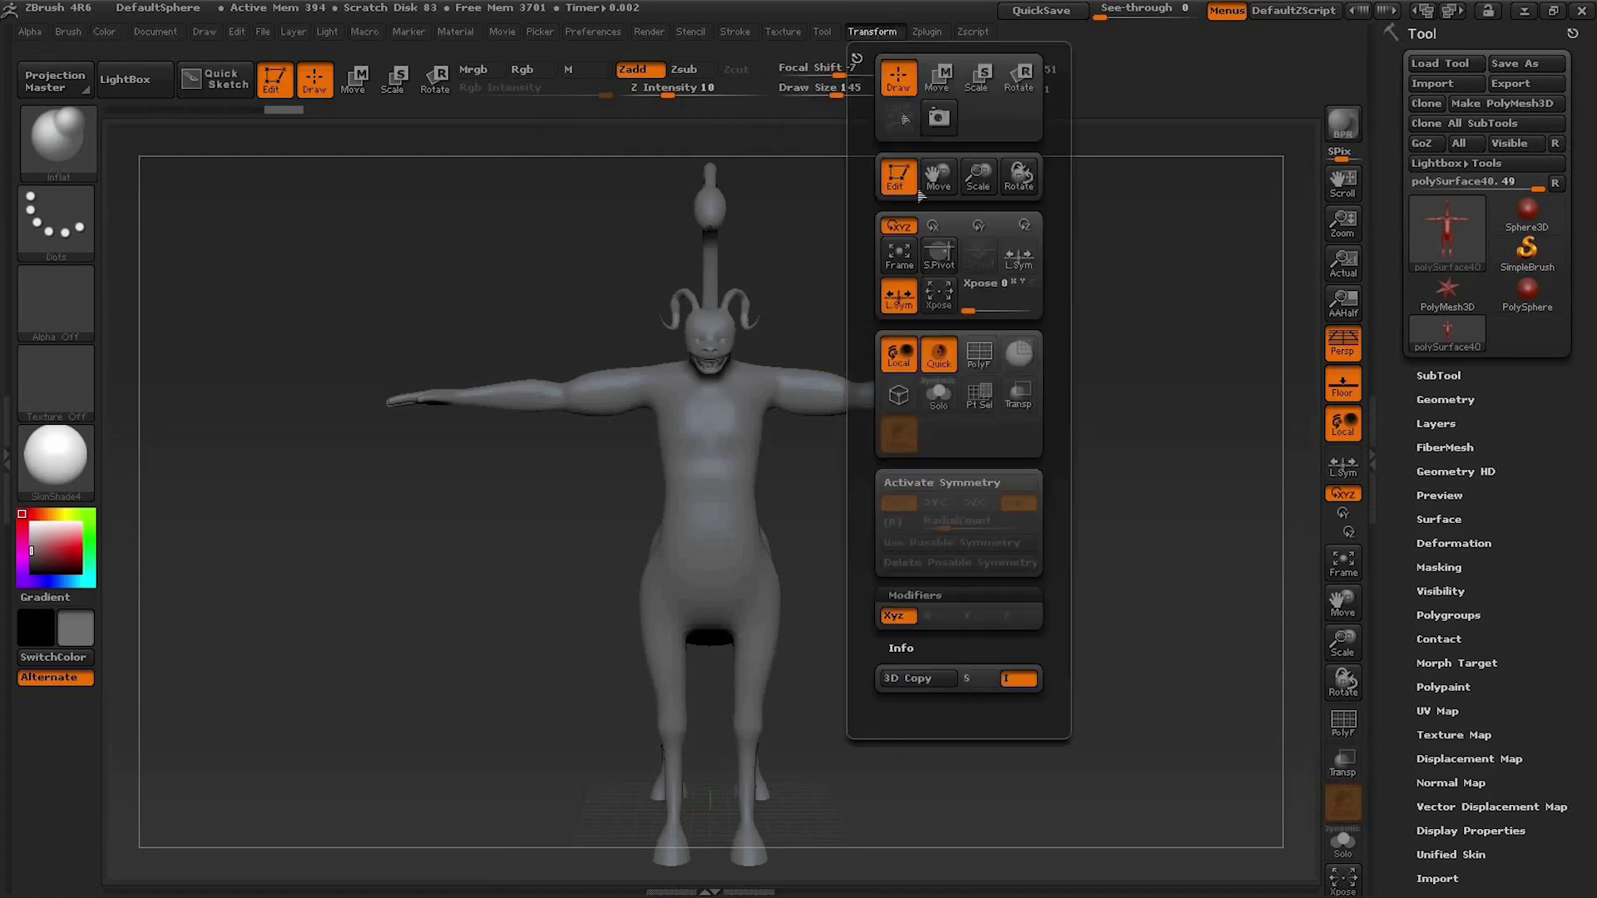
click(977, 482)
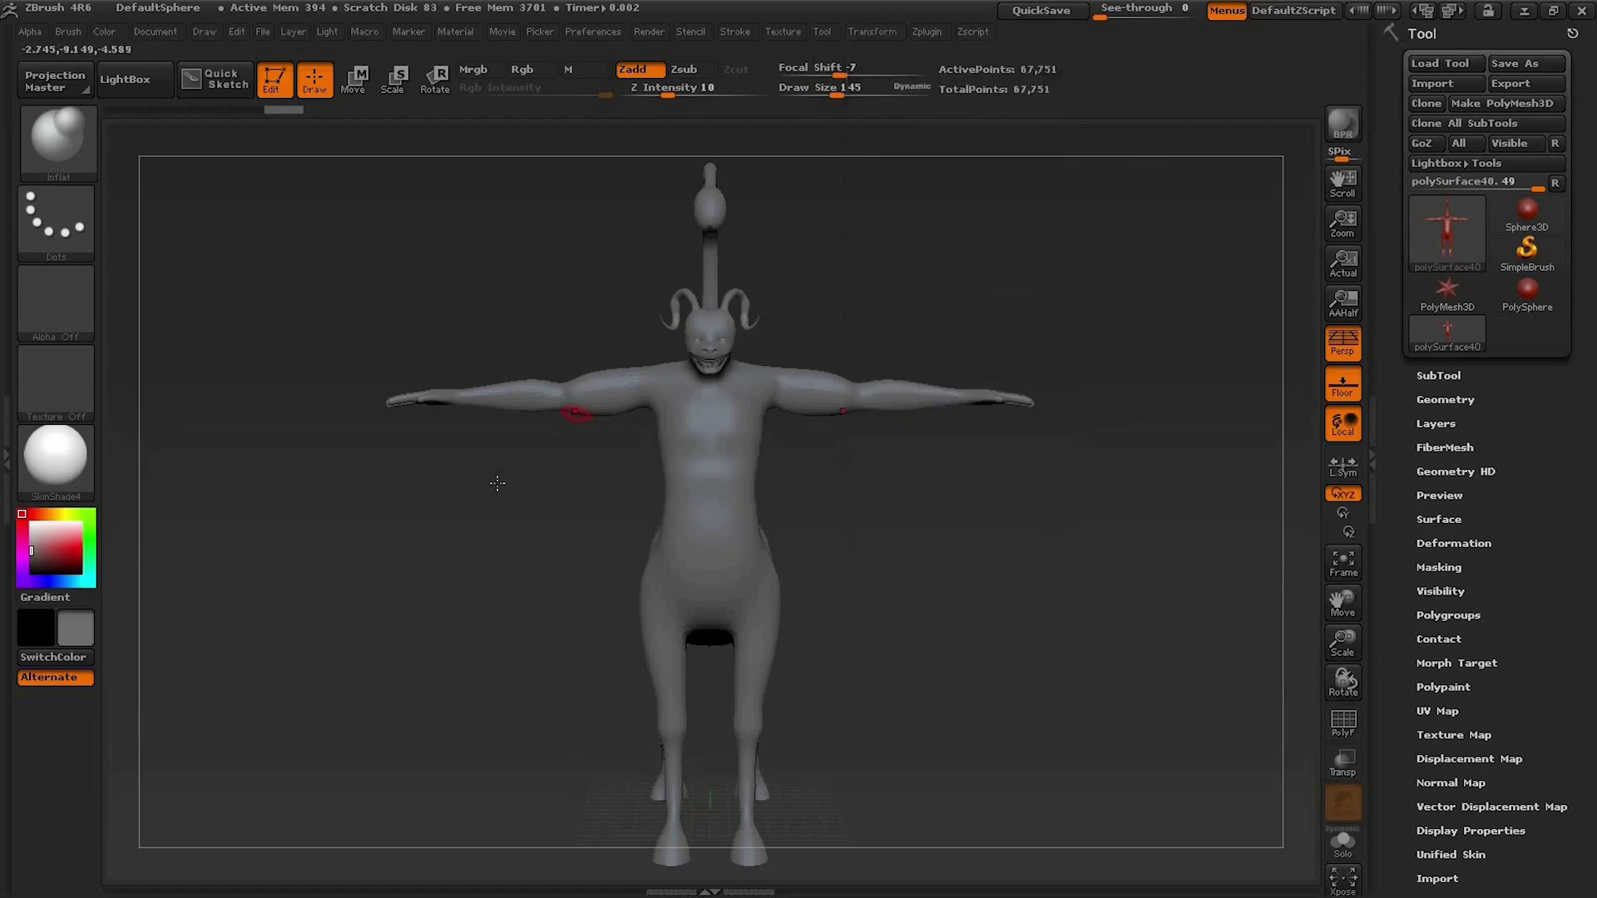
Step: Zoom in on the head and chest and sculpt pectoral crease strokes
mouse_move(977, 295)
alt+mouse_down()
mouse_move(1052, 464)
mouse_move(972, 583)
alt+mouse_up()
drag(742, 323, 690, 602)
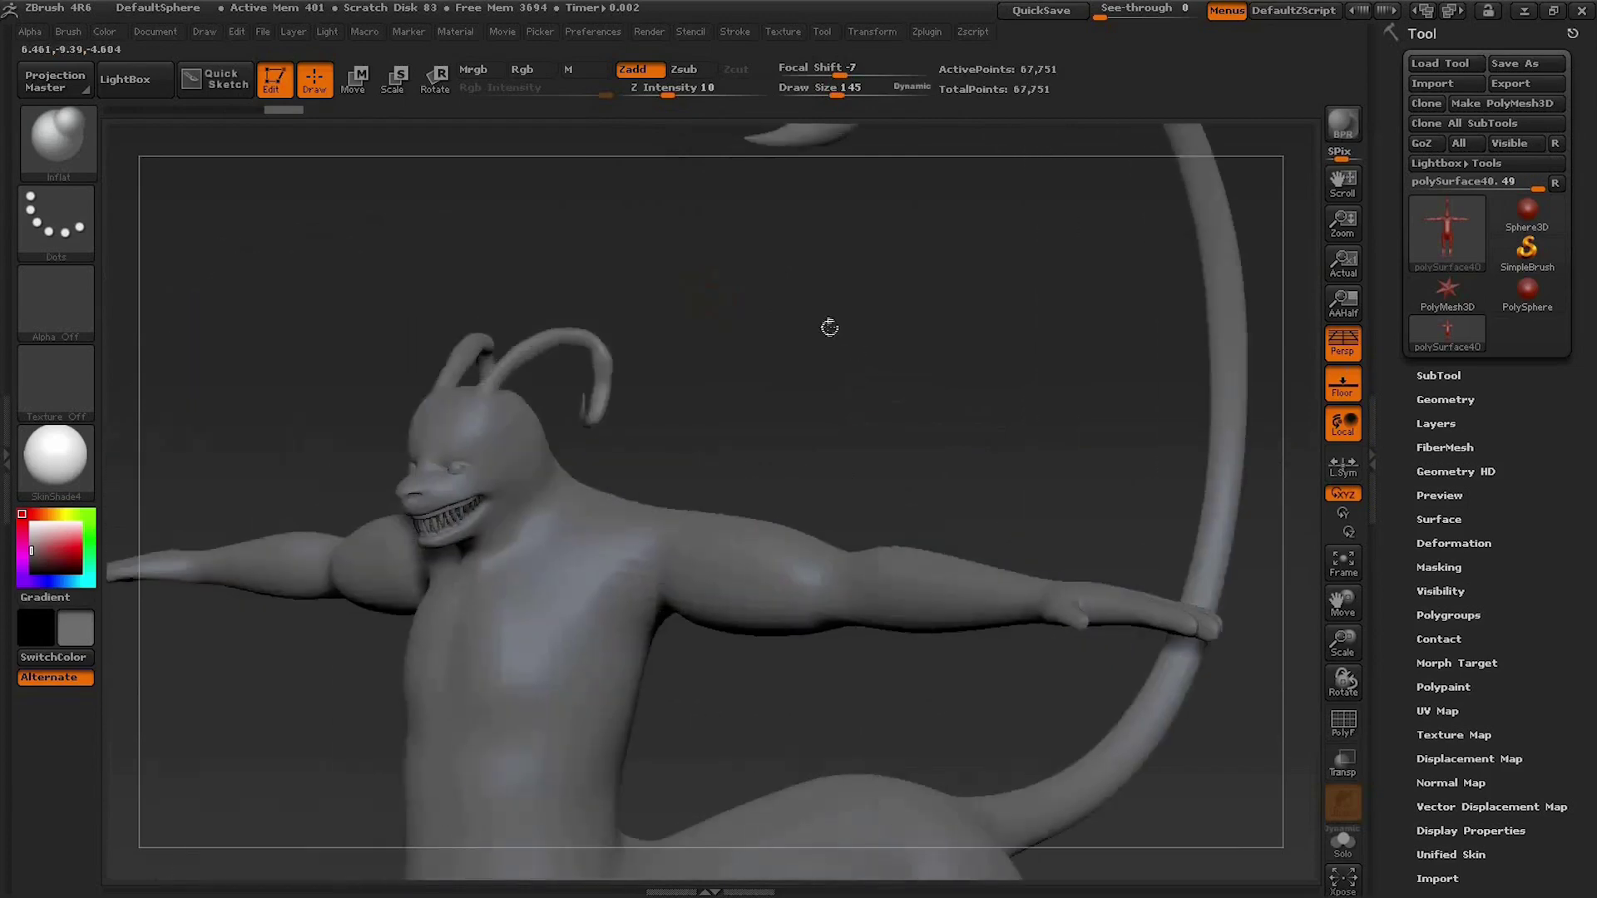
drag(841, 457, 788, 563)
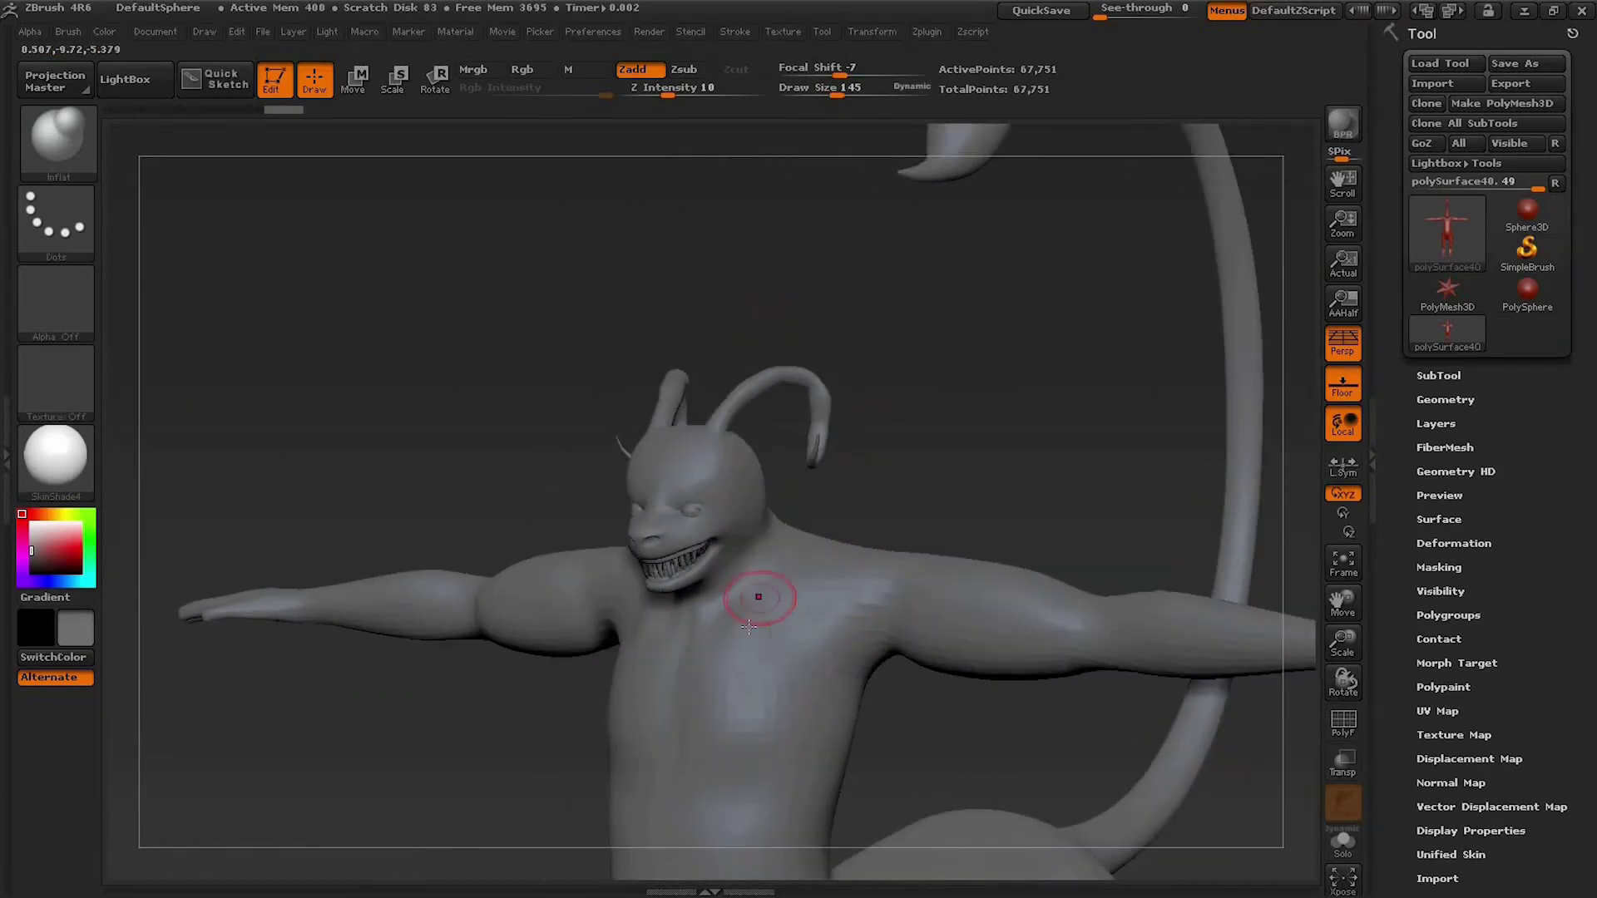
mouse_move(904, 457)
mouse_down()
mouse_move(917, 226)
mouse_move(893, 17)
mouse_up()
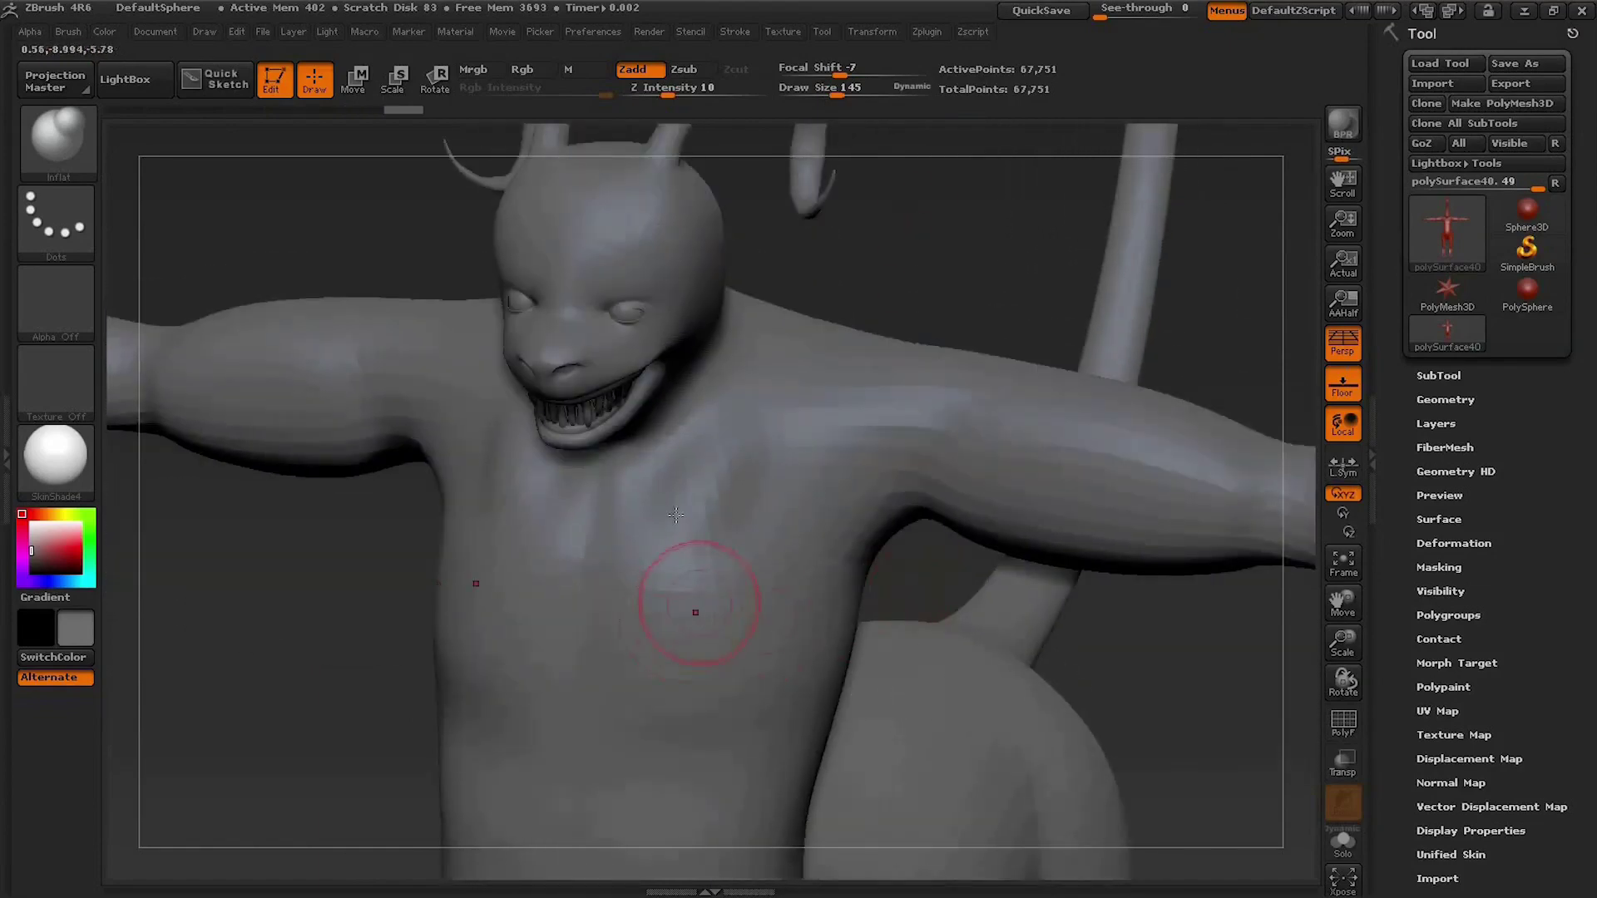
drag(673, 526, 680, 570)
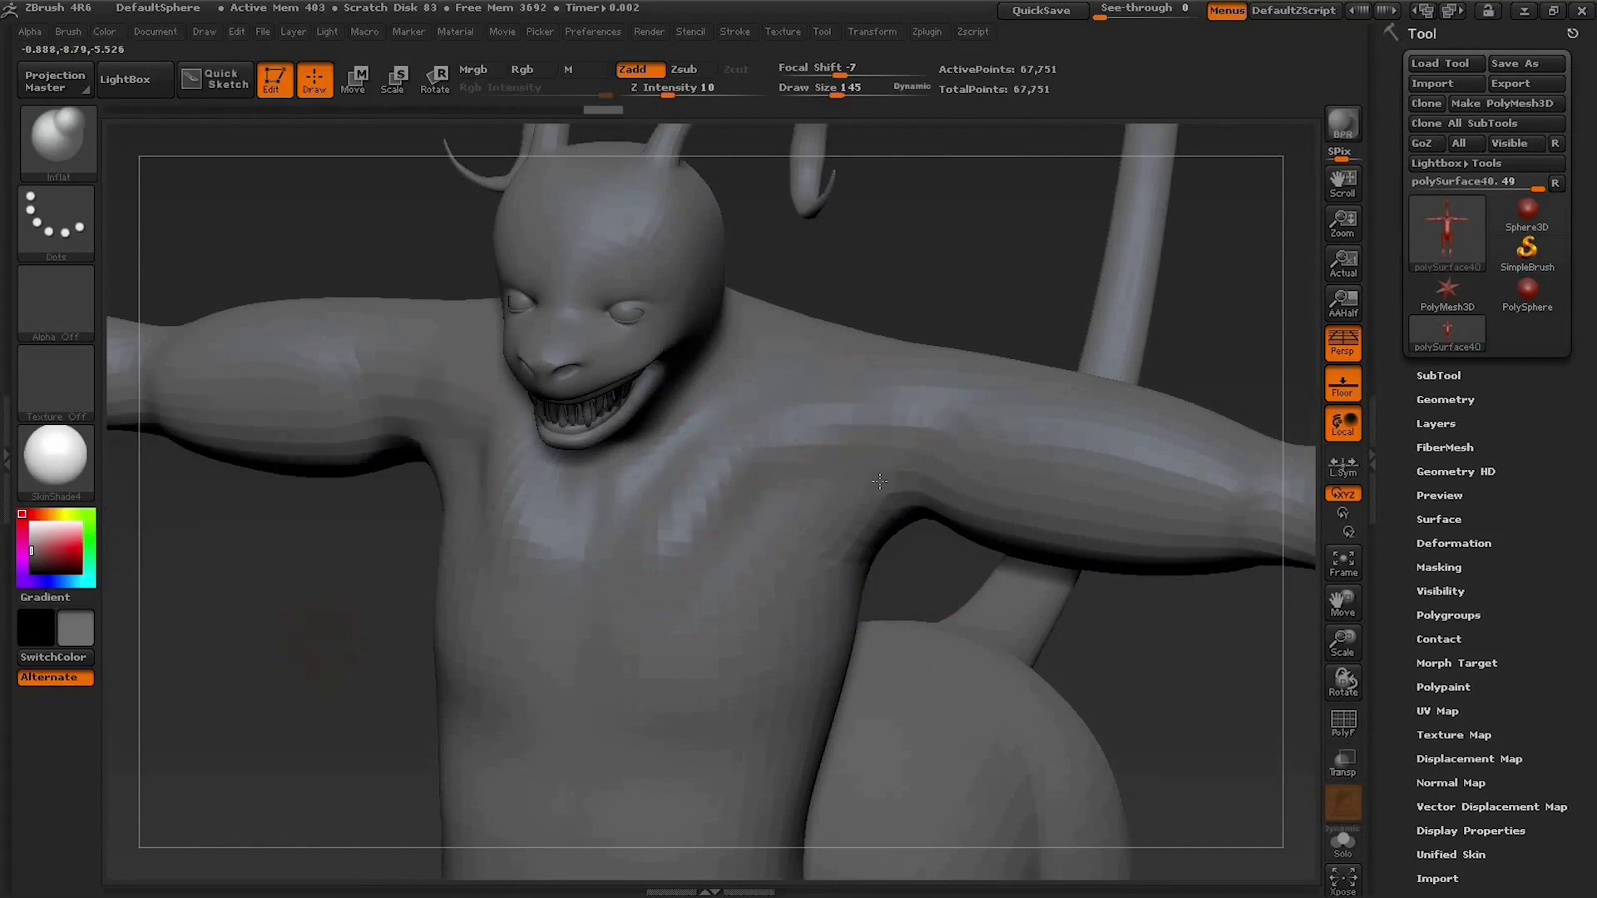
drag(691, 529, 684, 650)
mouse_move(336, 635)
mouse_down()
mouse_move(412, 587)
mouse_move(437, 535)
mouse_up()
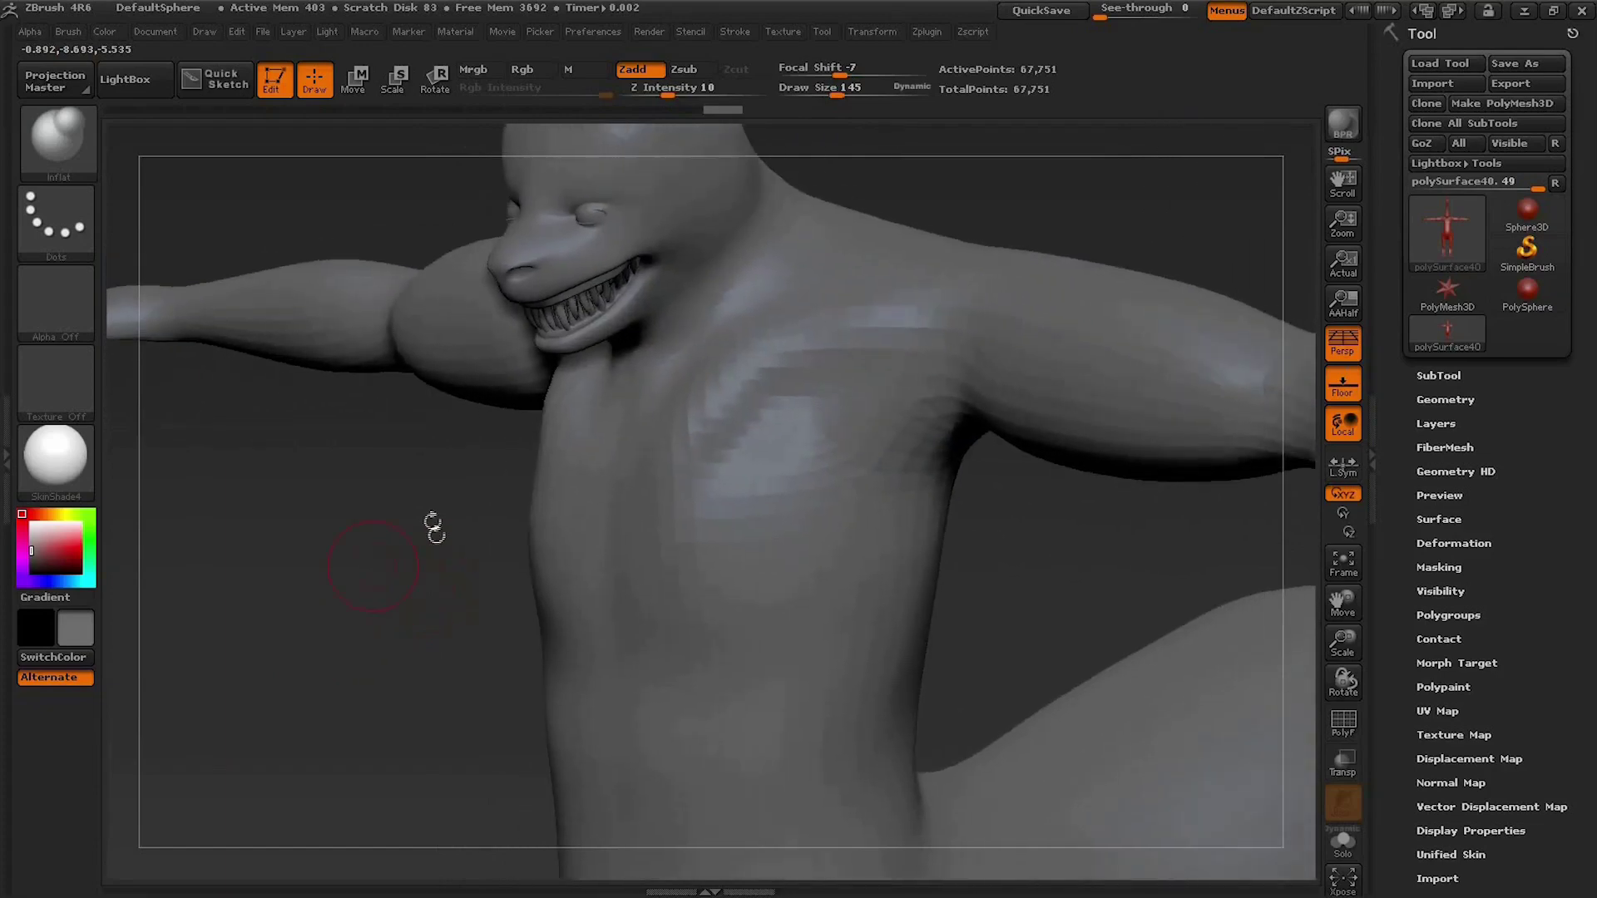
drag(710, 572, 877, 371)
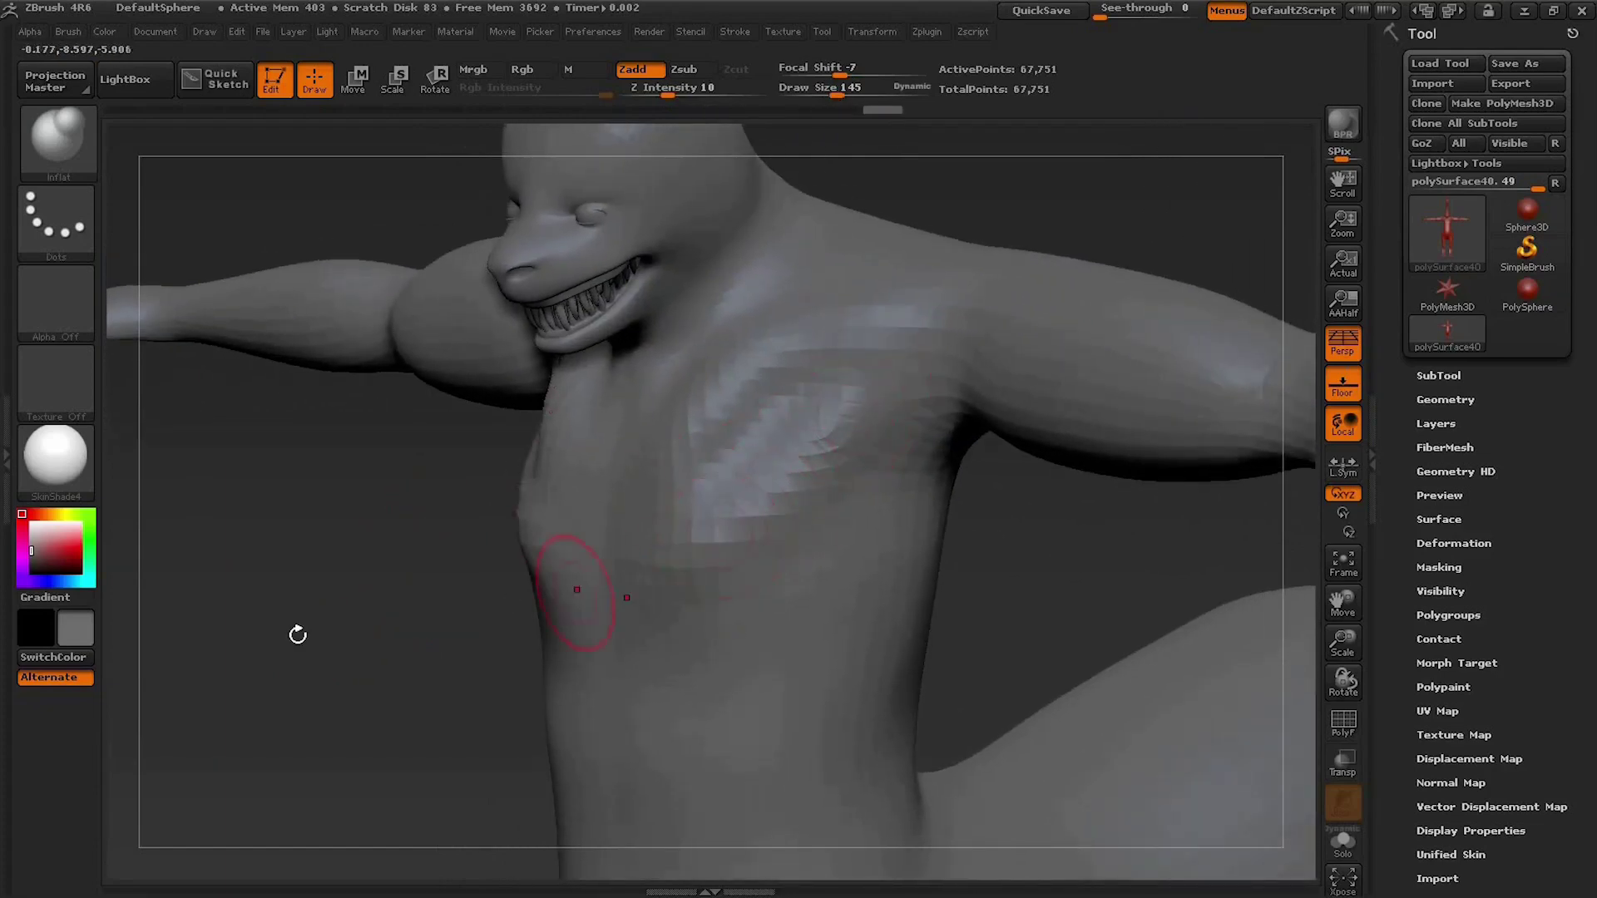
drag(300, 634, 604, 549)
Step: Step through undo and redo to keep the chosen chest crease strokes
key(ctrl+z)
key(ctrl+z)
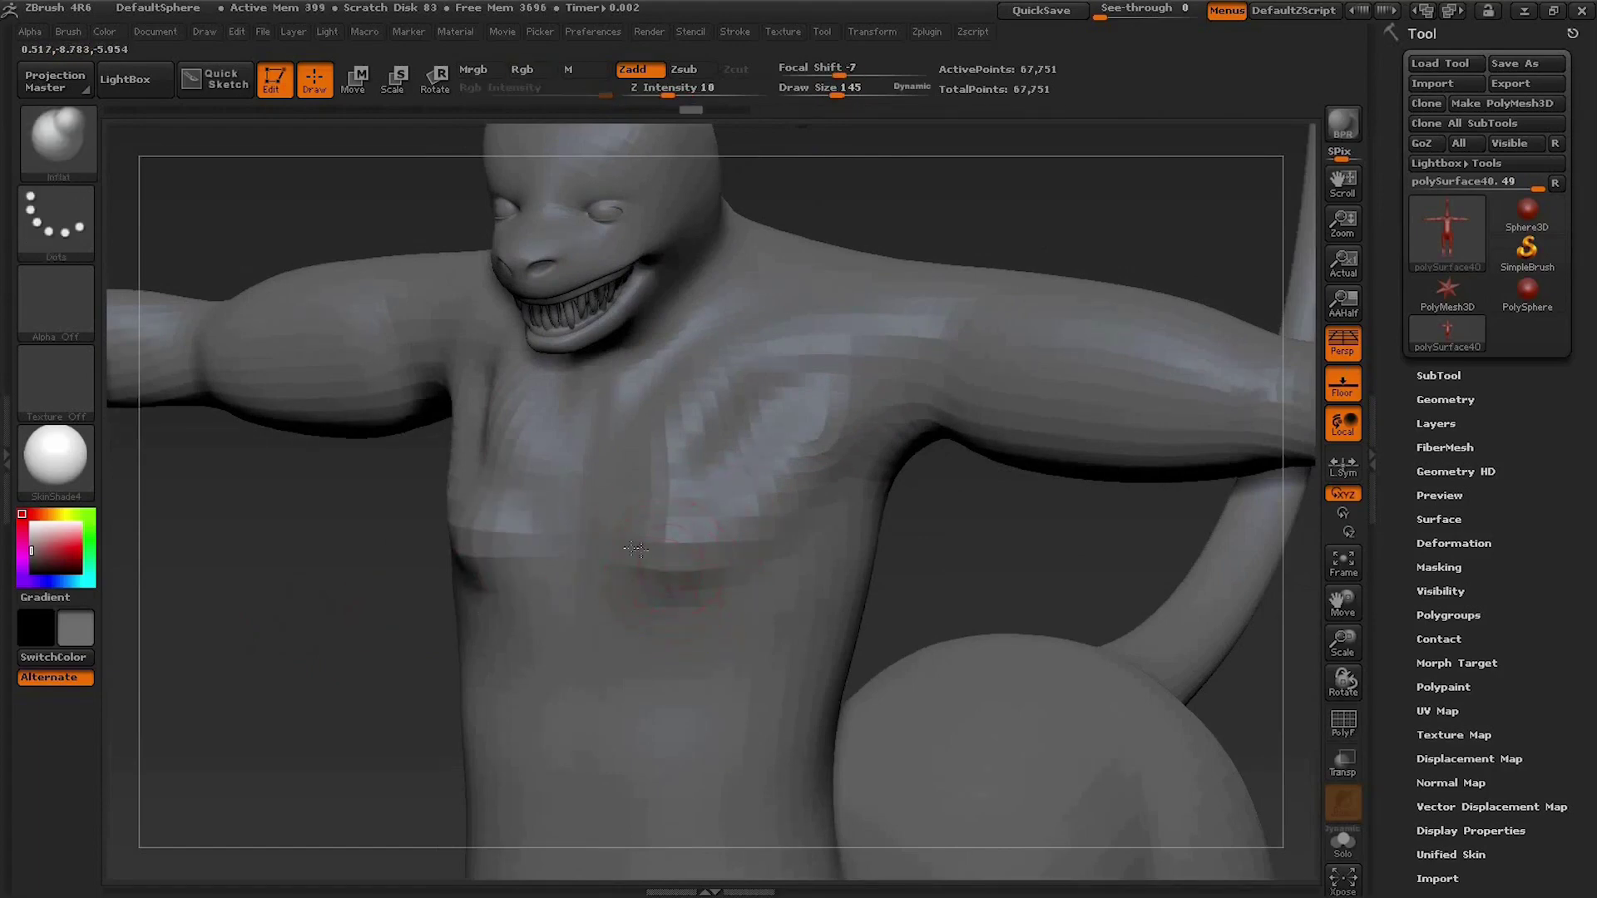
key(ctrl+shift+z)
key(ctrl+shift+z)
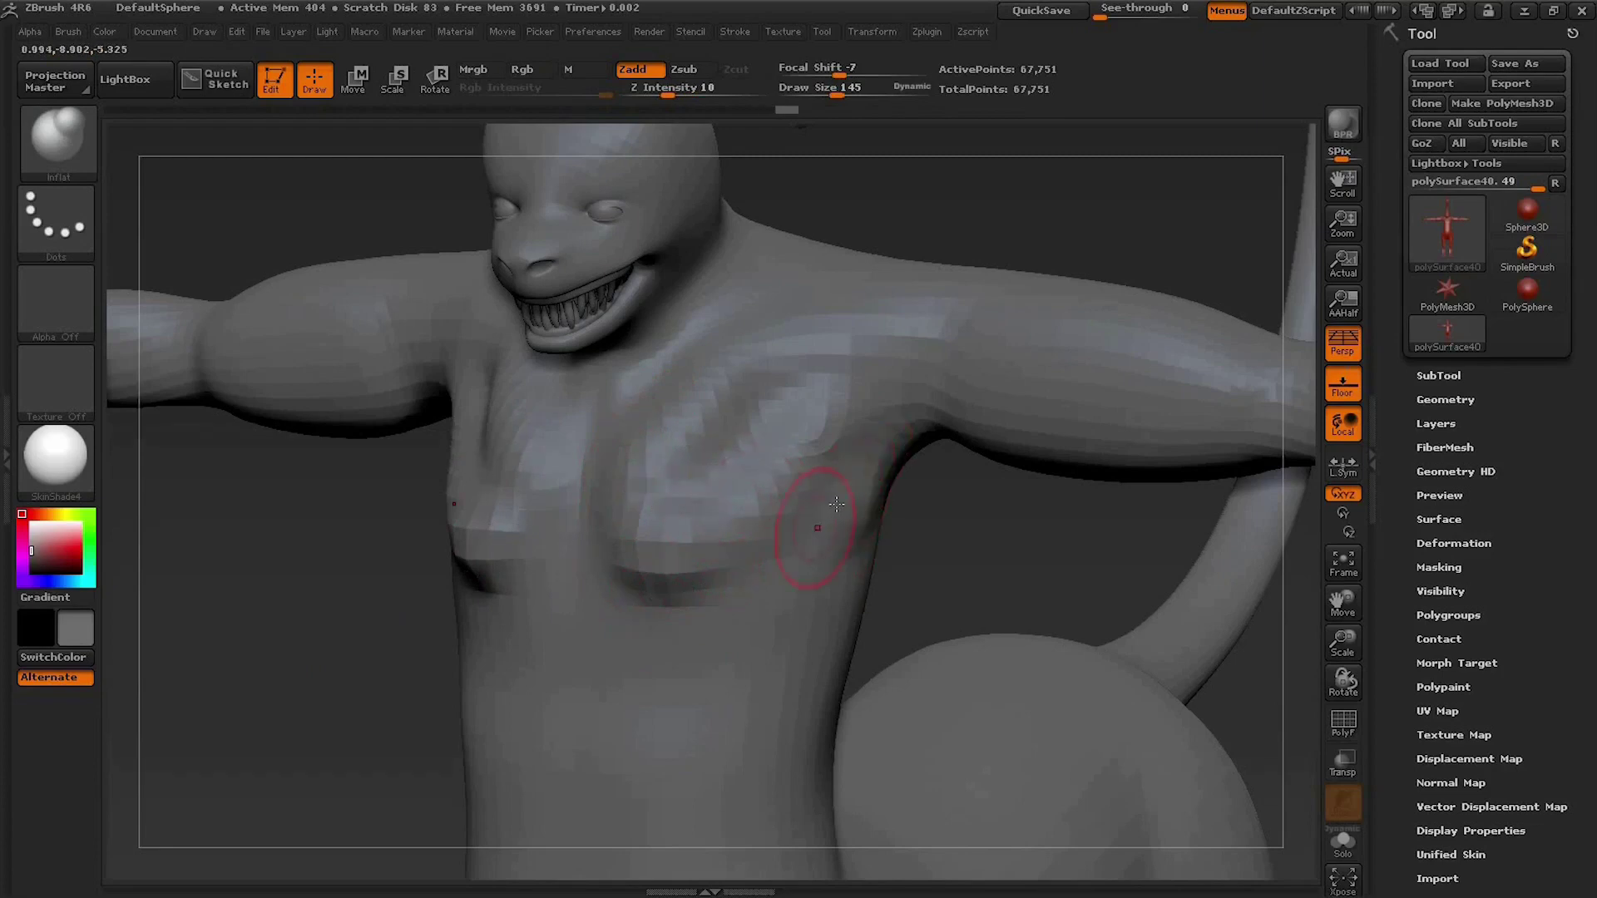
key(ctrl+shift+z)
key(ctrl+shift+z)
mouse_move(225, 667)
mouse_down()
mouse_move(250, 616)
mouse_move(664, 611)
mouse_up()
key(ctrl+z)
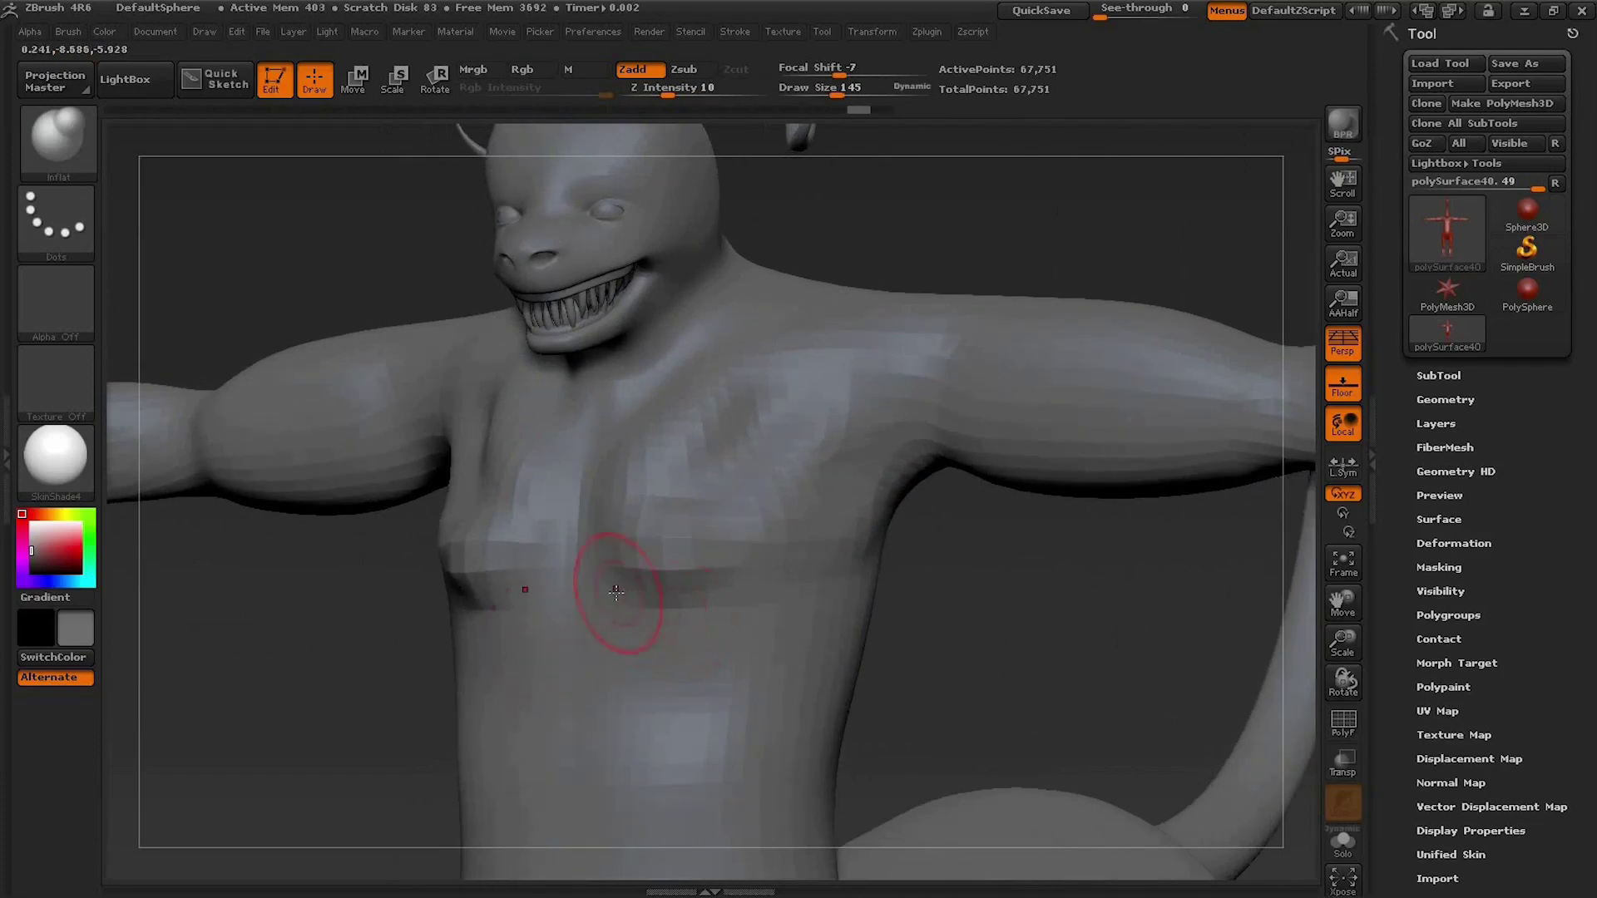
key(ctrl+shift+z)
key(ctrl+shift+z)
key(ctrl+shift+z)
key(ctrl+shift+z)
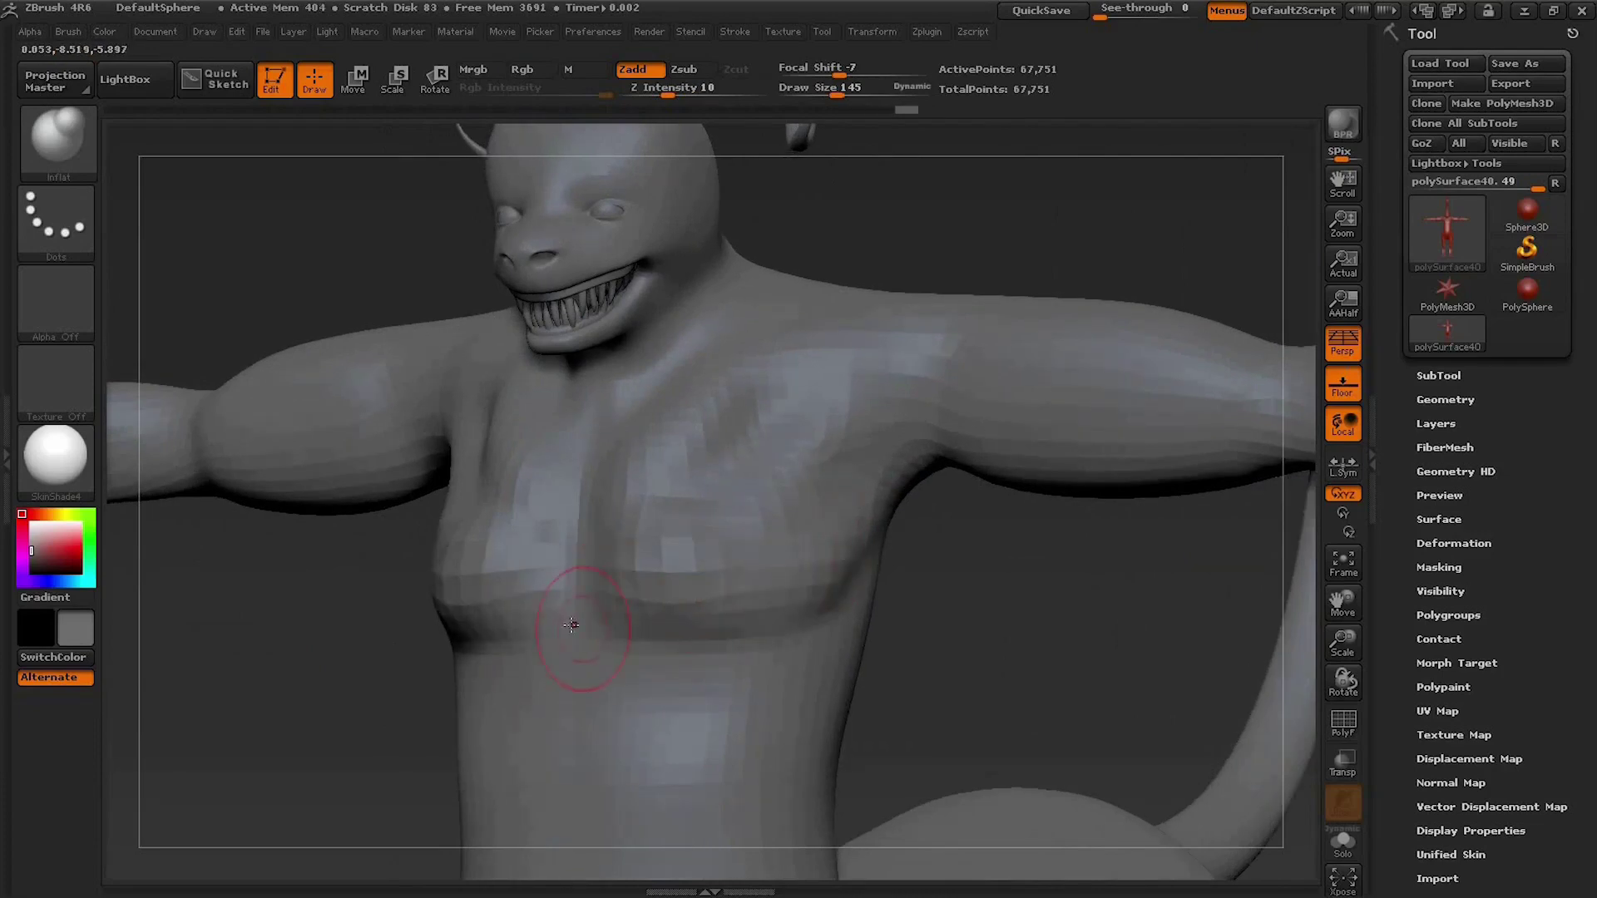
Step: Cancel the accidental Save Project dialog and turn the model to a frontal view
key(ctrl+s)
click(728, 449)
drag(1012, 590, 963, 595)
key(ctrl)
Step: Subdivide the centaur twice to about 1.076 million points
key(ctrl+d)
drag(1009, 613, 984, 589)
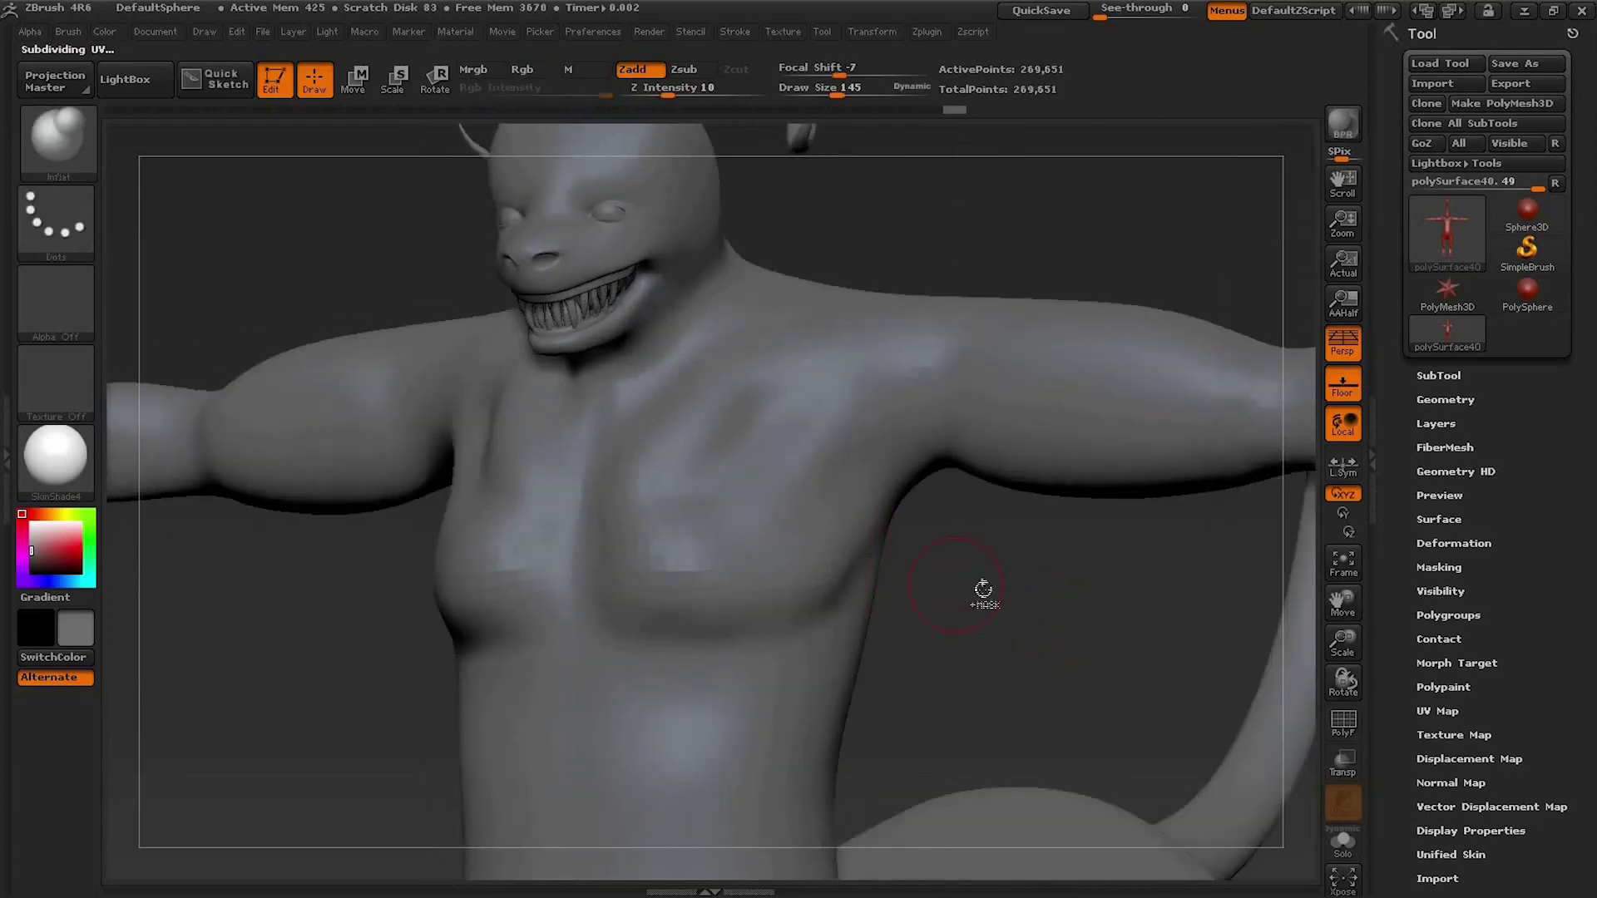
key(ctrl)
key(ctrl+d)
mouse_move(987, 577)
mouse_down()
mouse_move(996, 535)
mouse_move(981, 542)
mouse_move(952, 499)
mouse_move(923, 499)
mouse_up()
Step: Smooth the flank, armpit and upper chest around the pectoral
key(shift)
mouse_move(896, 403)
shift+mouse_down()
mouse_move(891, 357)
mouse_move(819, 416)
shift+mouse_up()
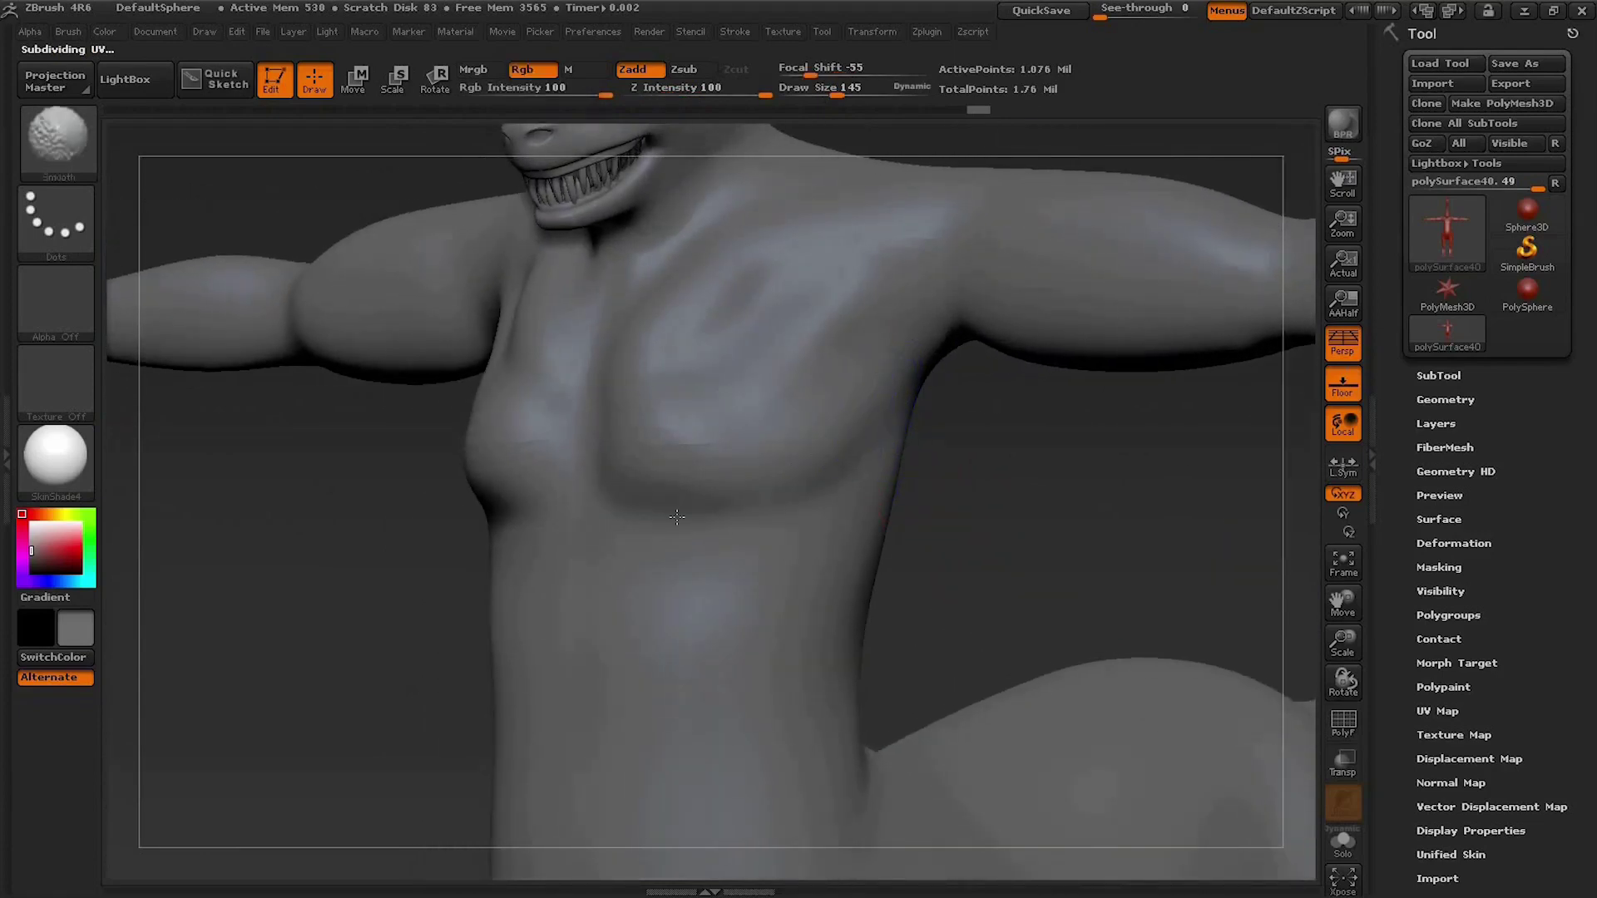
shift+drag(822, 346, 657, 350)
mouse_move(779, 452)
shift+mouse_down()
mouse_move(920, 517)
mouse_move(499, 499)
mouse_move(657, 545)
mouse_move(801, 477)
shift+mouse_up()
key(shift)
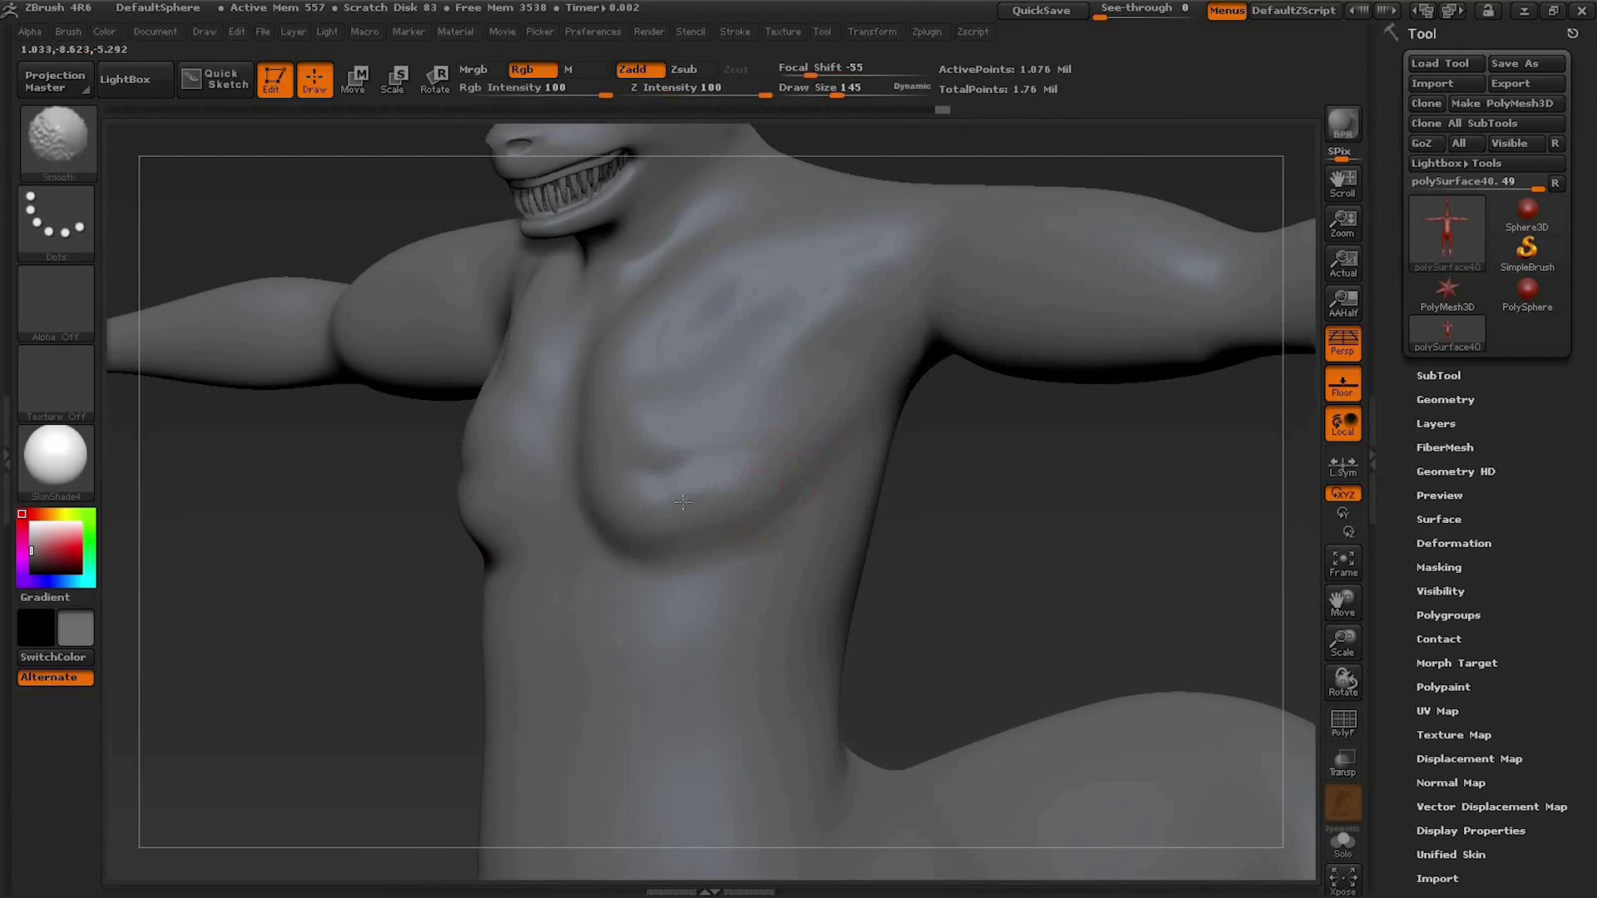
shift+drag(630, 556, 666, 529)
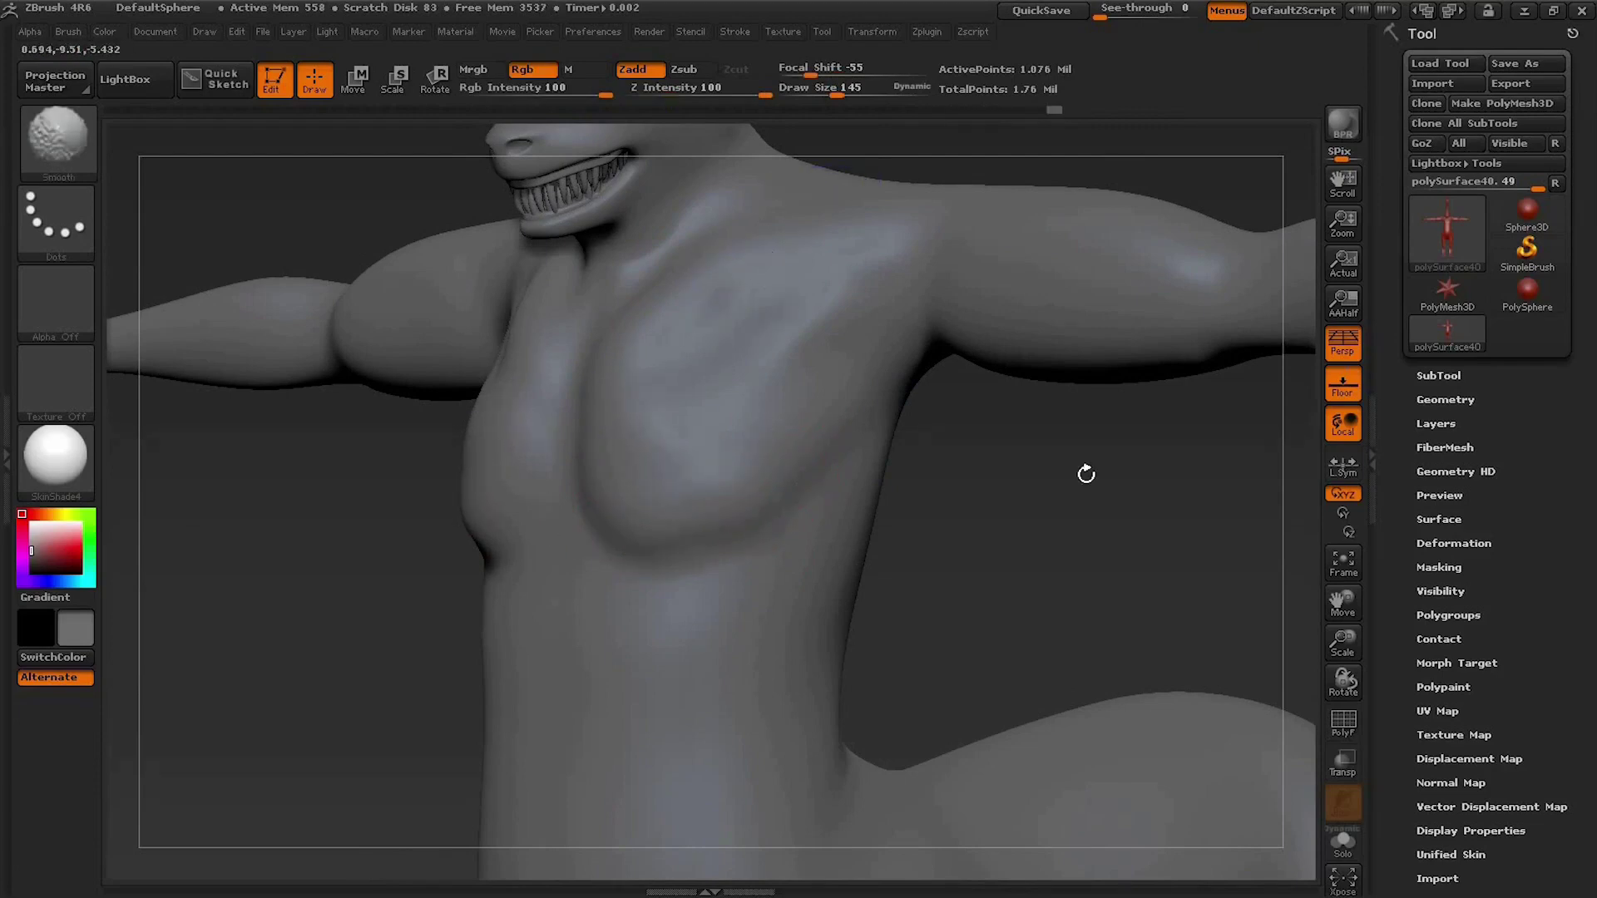
drag(1087, 474, 832, 342)
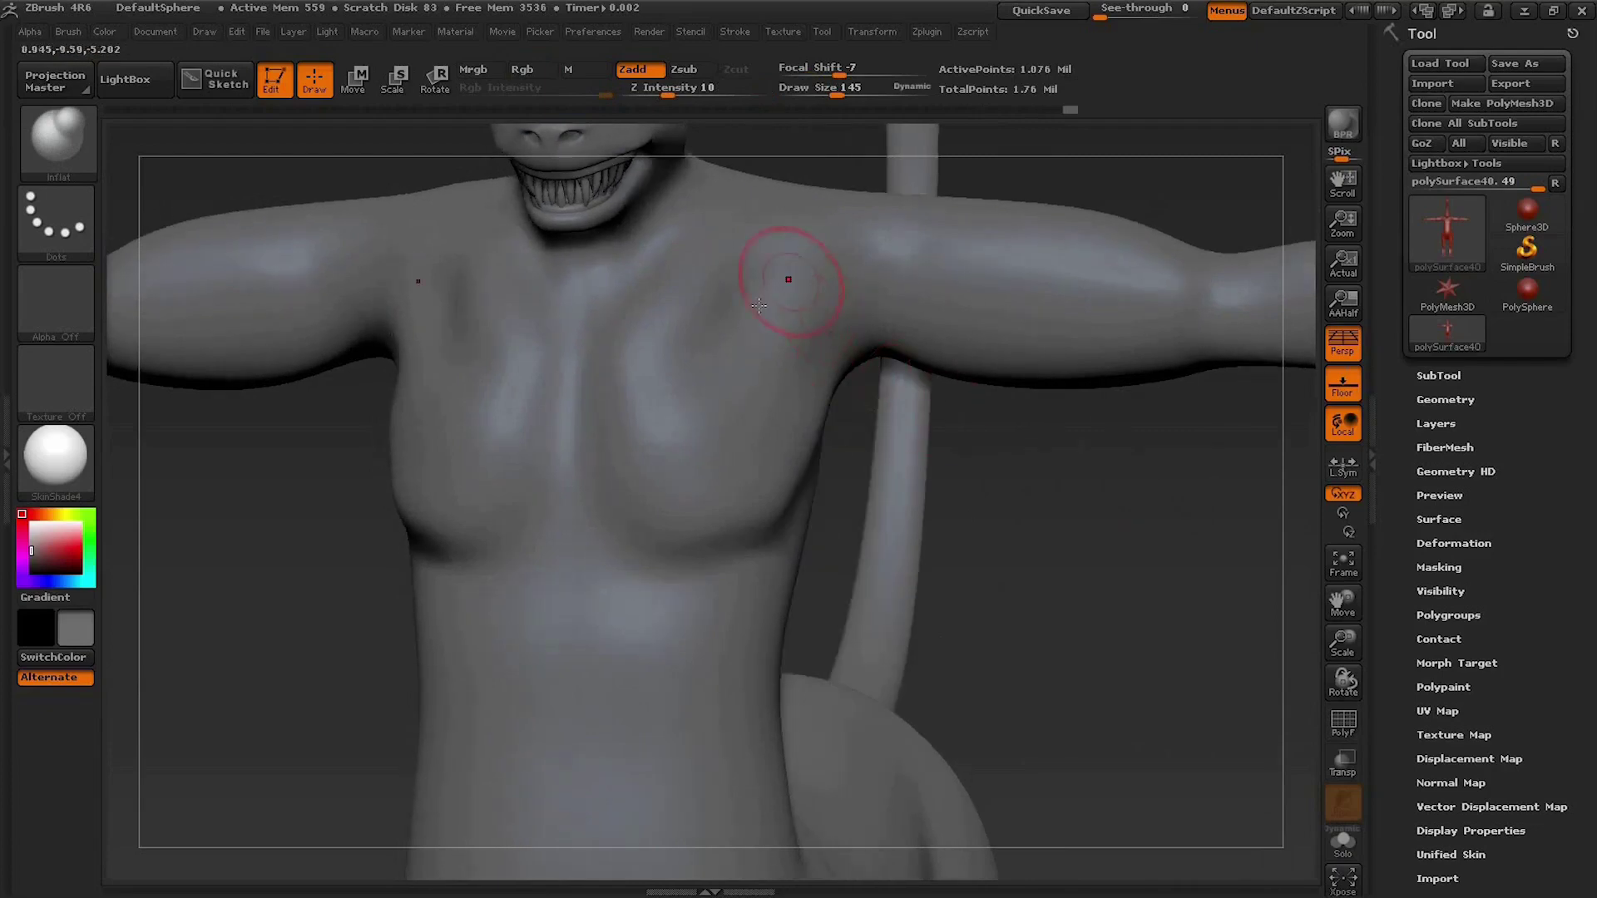
Step: Inflate the upper chest, shoulder and upper arm, and deepen the crease under the right arm
drag(713, 283, 632, 350)
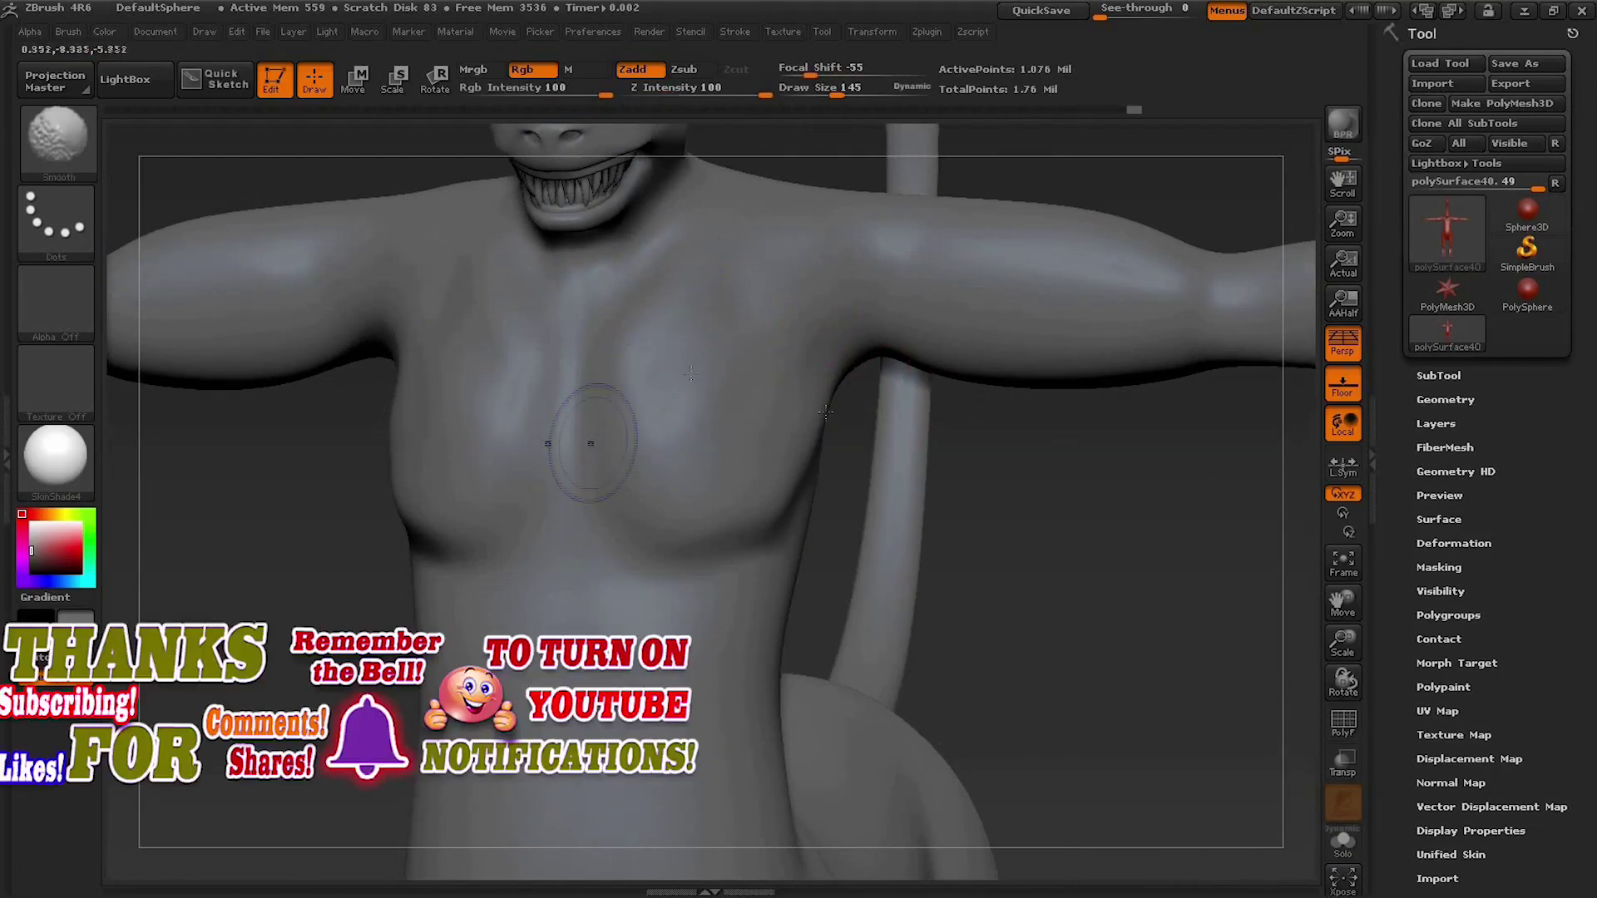
mouse_move(1145, 459)
mouse_down()
mouse_move(1151, 606)
mouse_move(847, 521)
mouse_up()
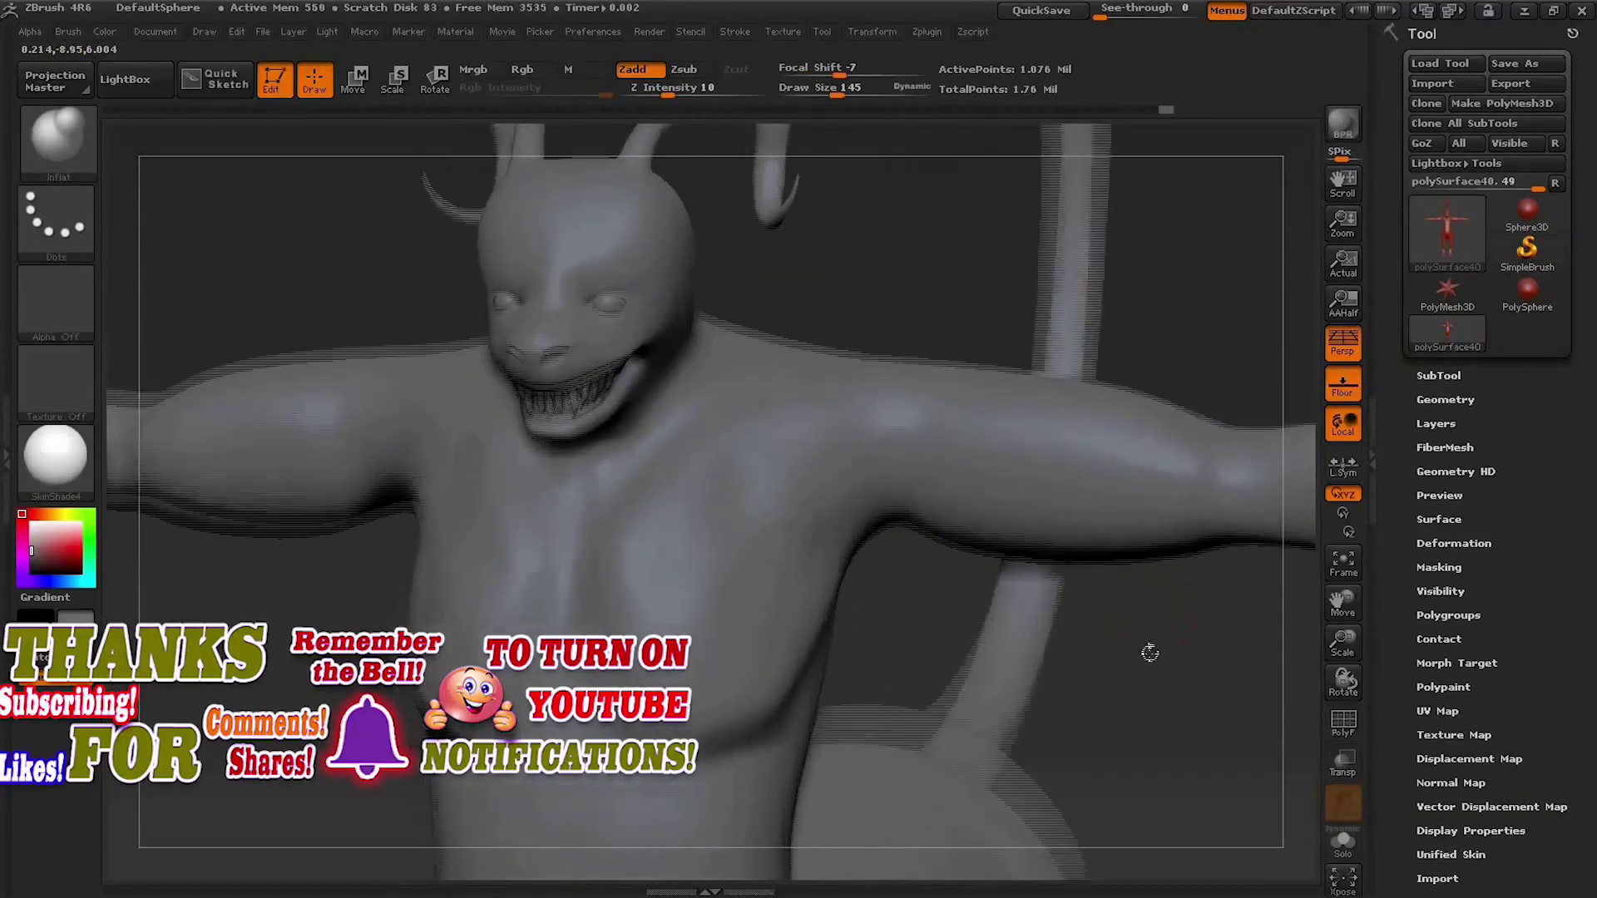
drag(748, 510, 982, 460)
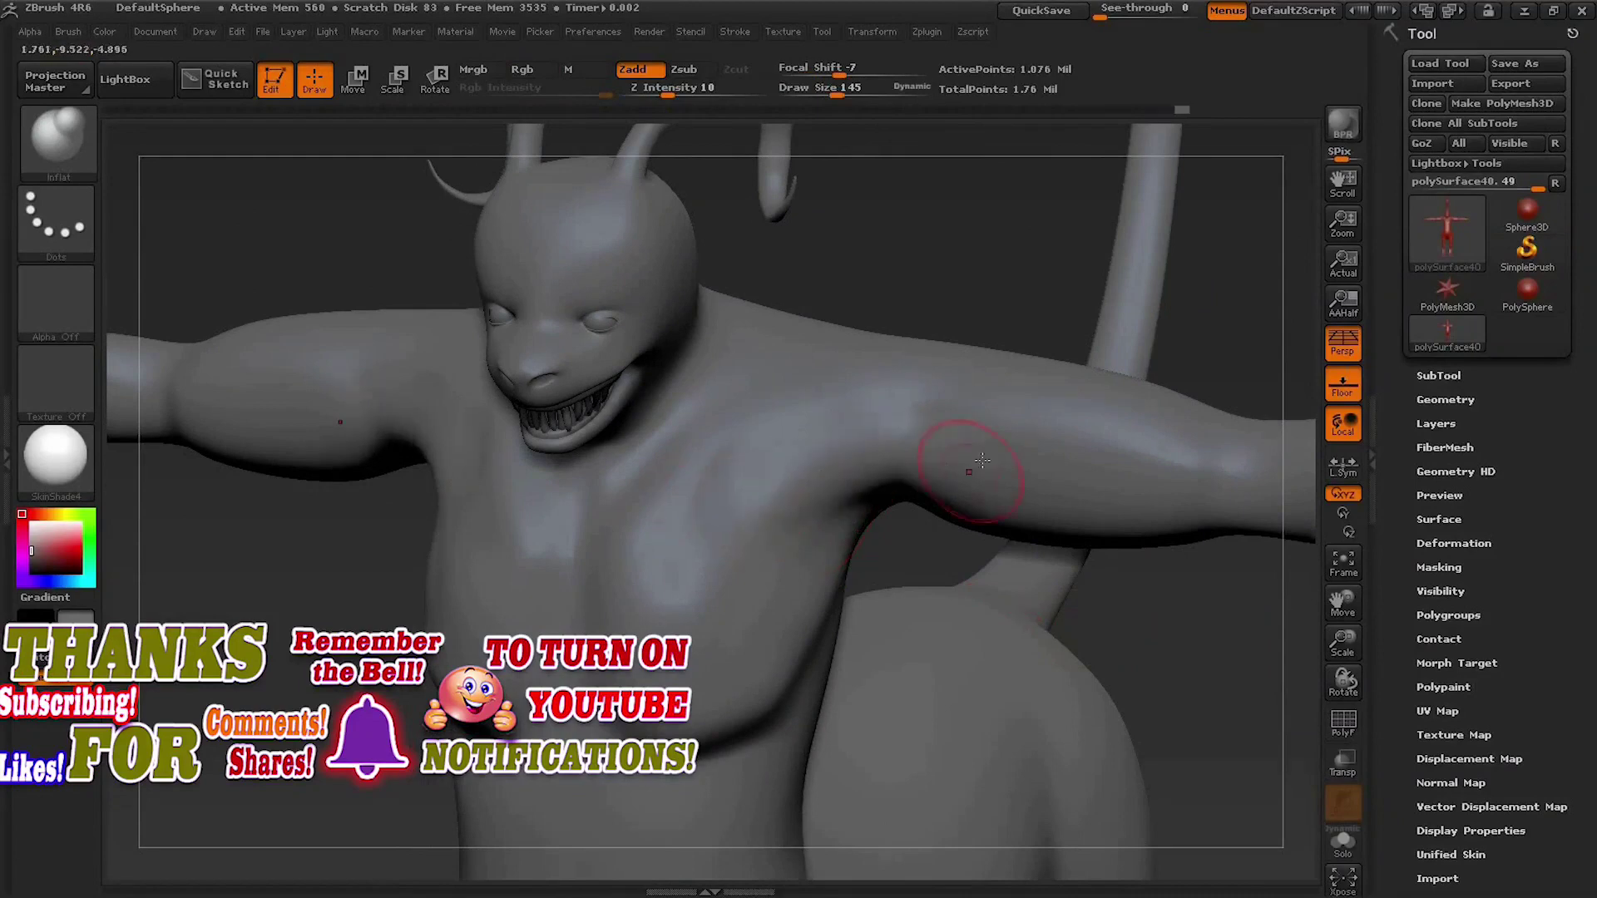
drag(1192, 628, 1014, 464)
drag(918, 411, 998, 264)
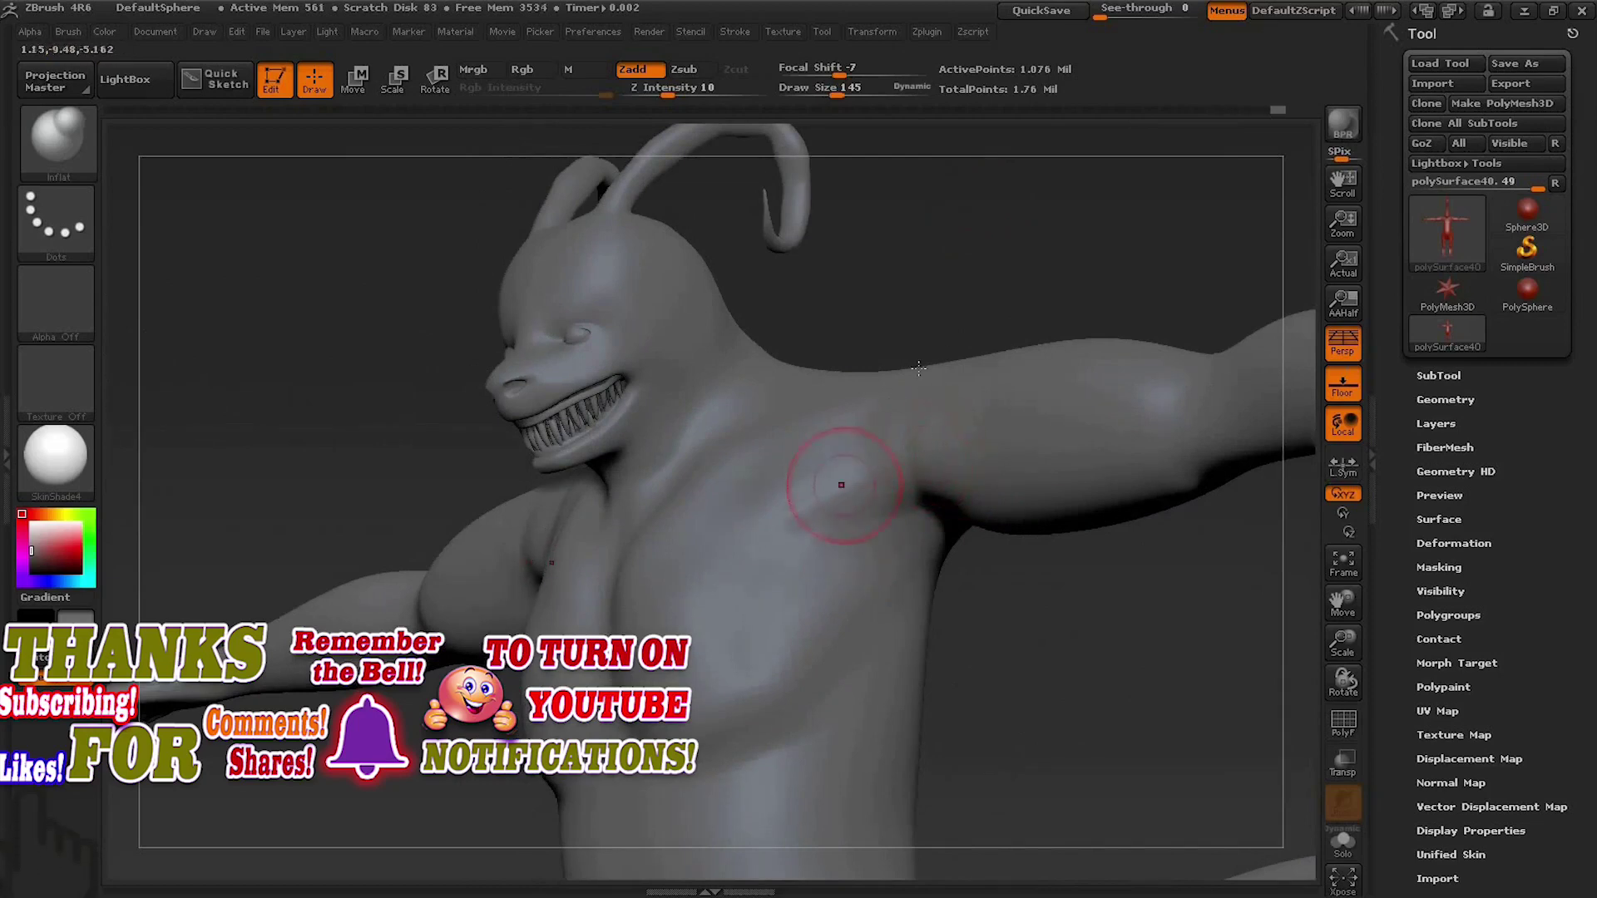
drag(915, 346, 921, 404)
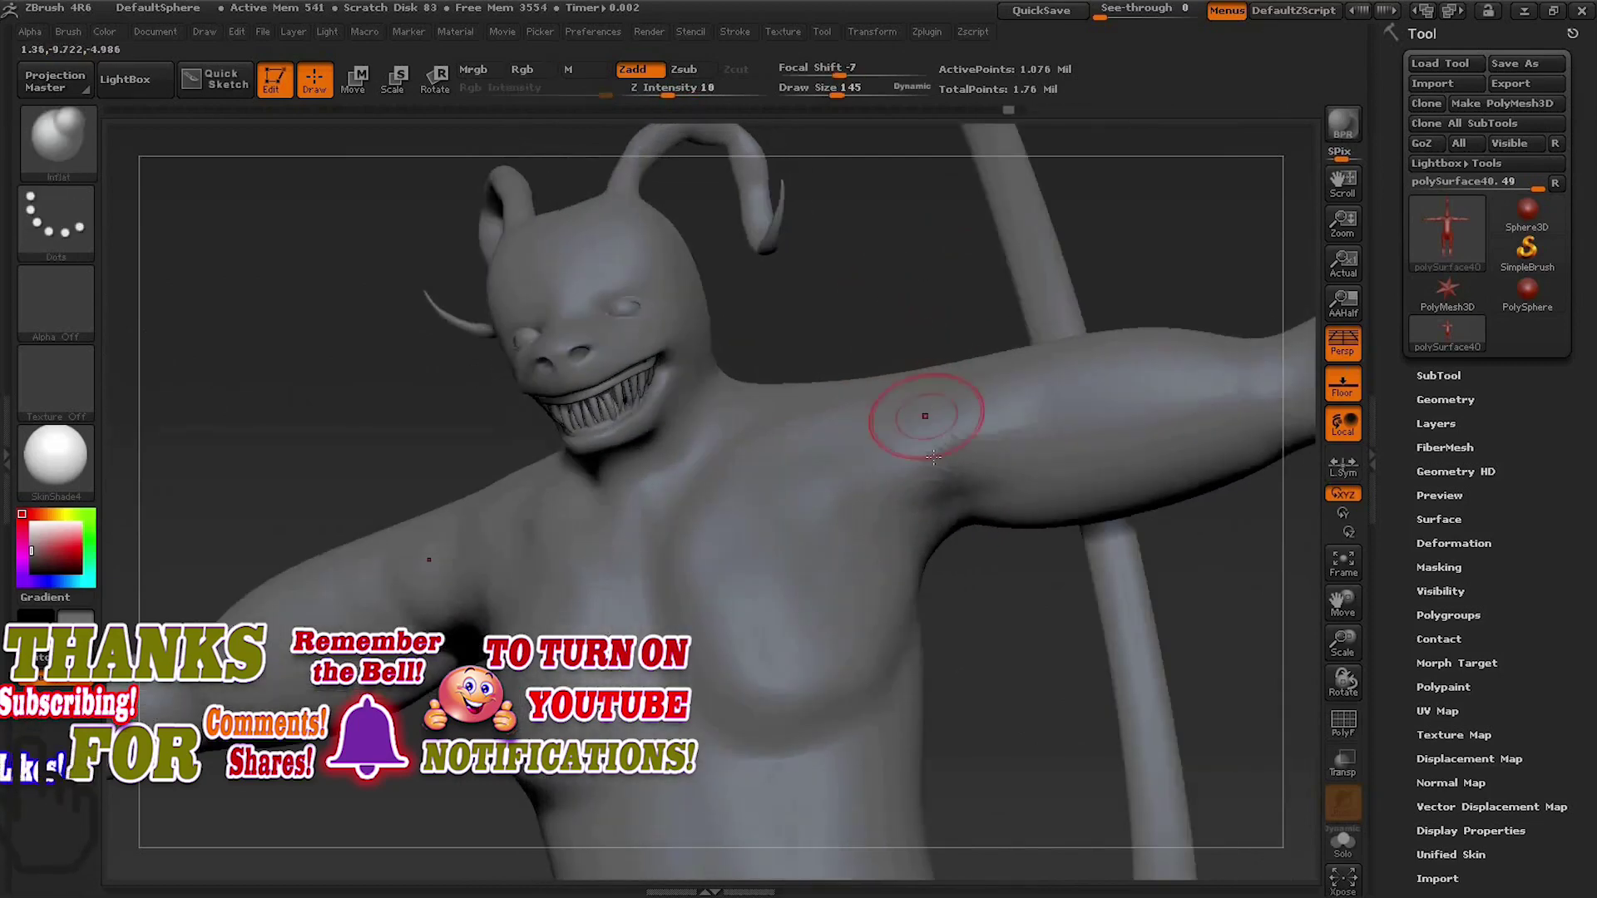
drag(993, 440, 931, 478)
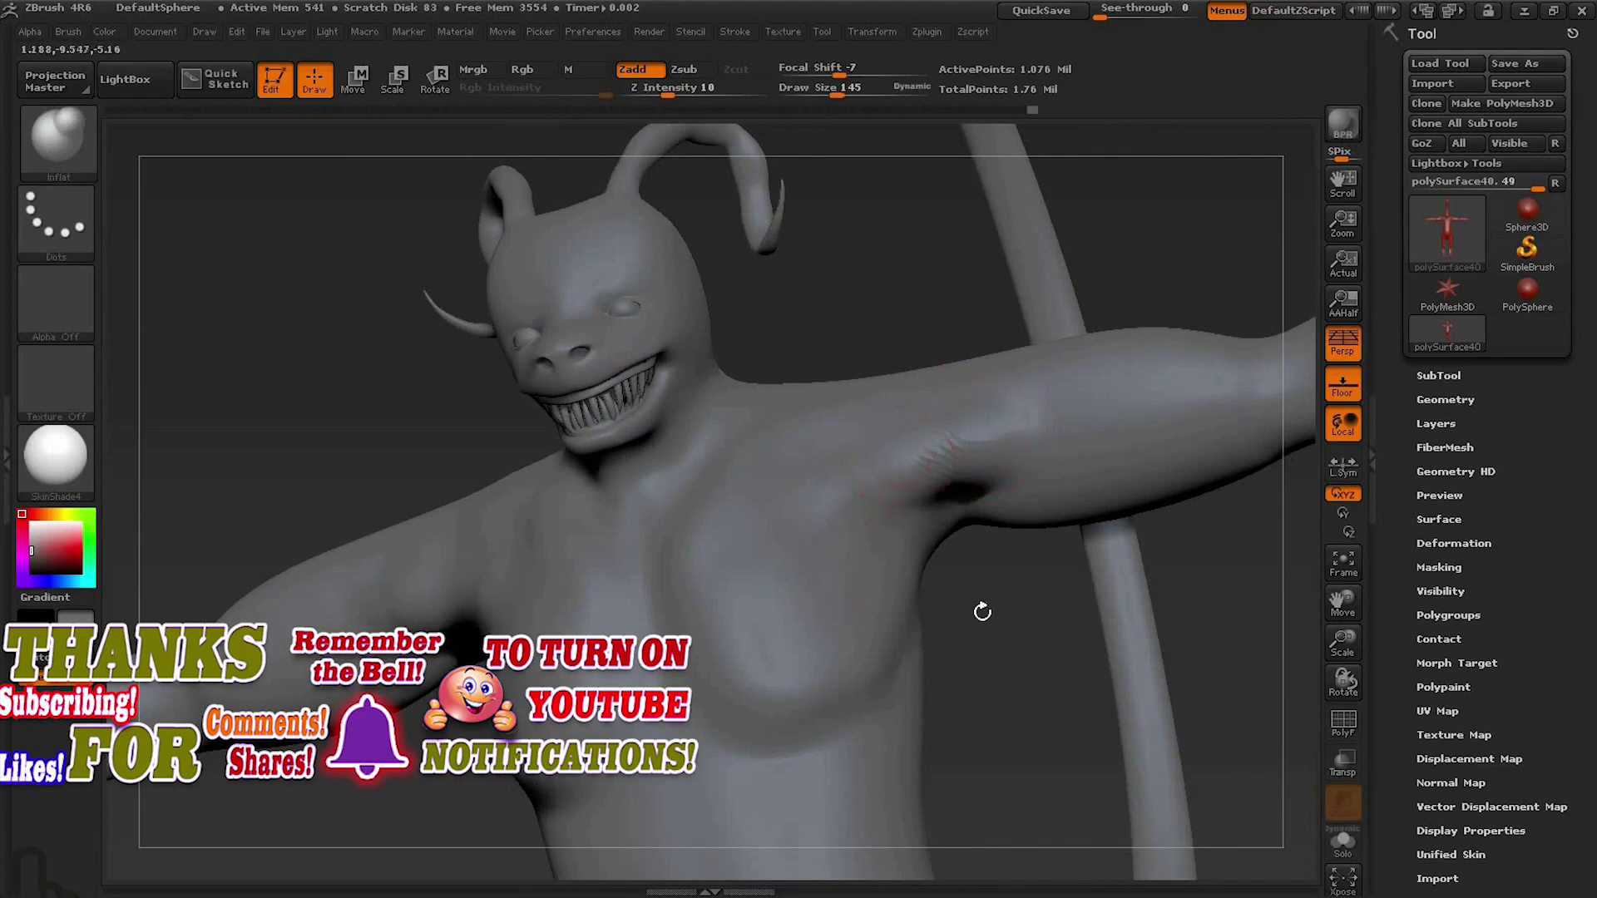
drag(953, 599, 1000, 425)
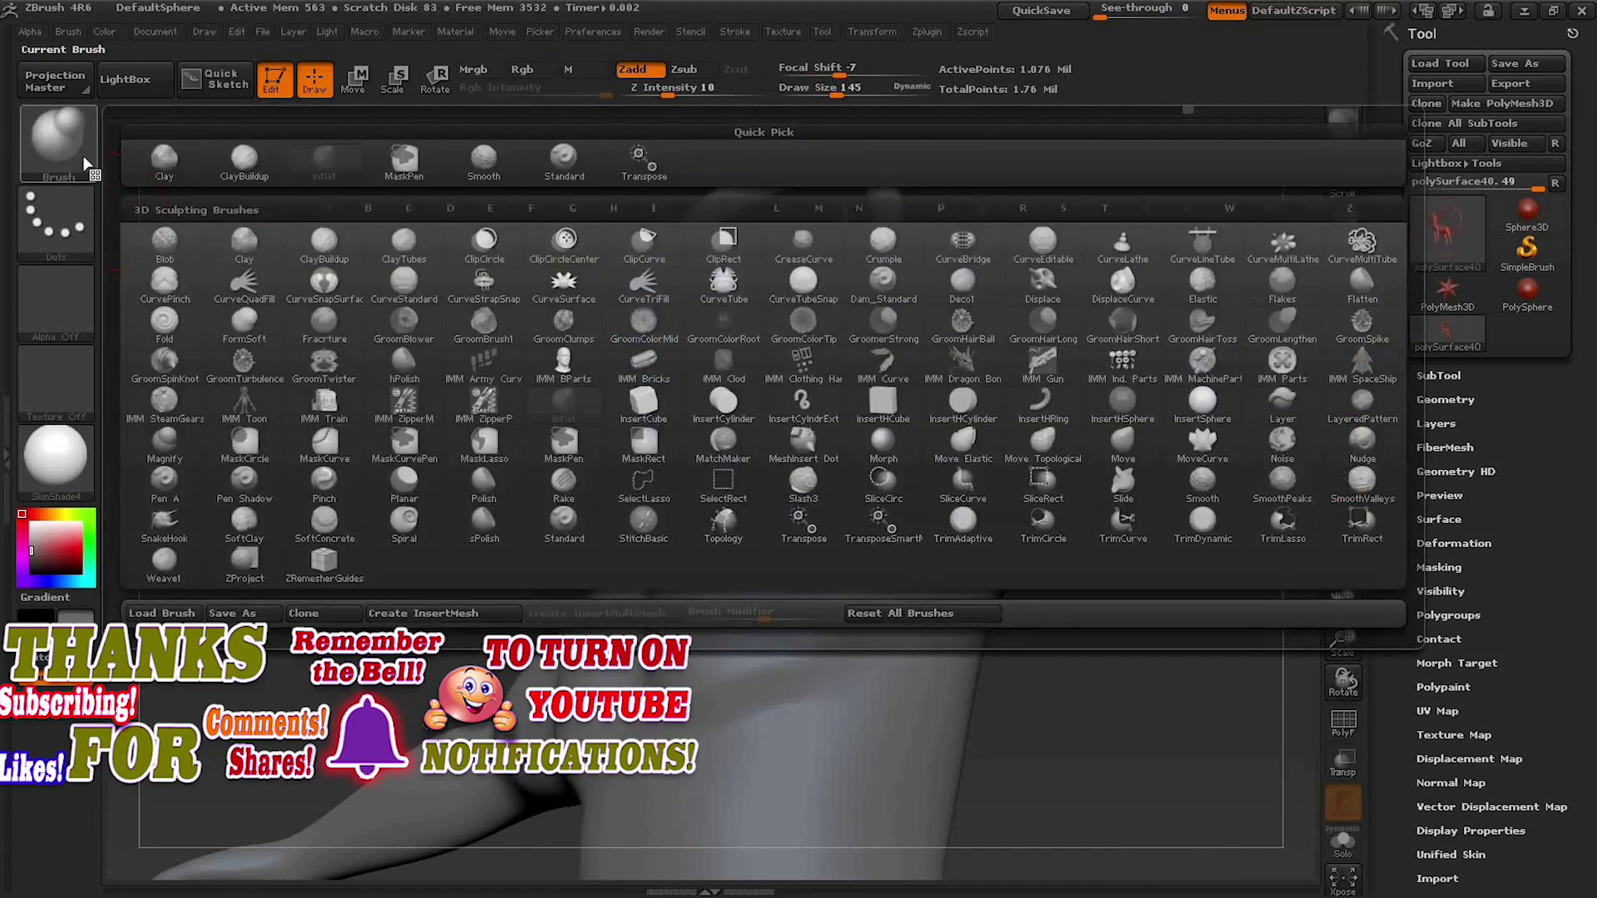
Step: Switch to the ClayBuildup brush and add clay to both shoulders
click(55, 134)
click(253, 167)
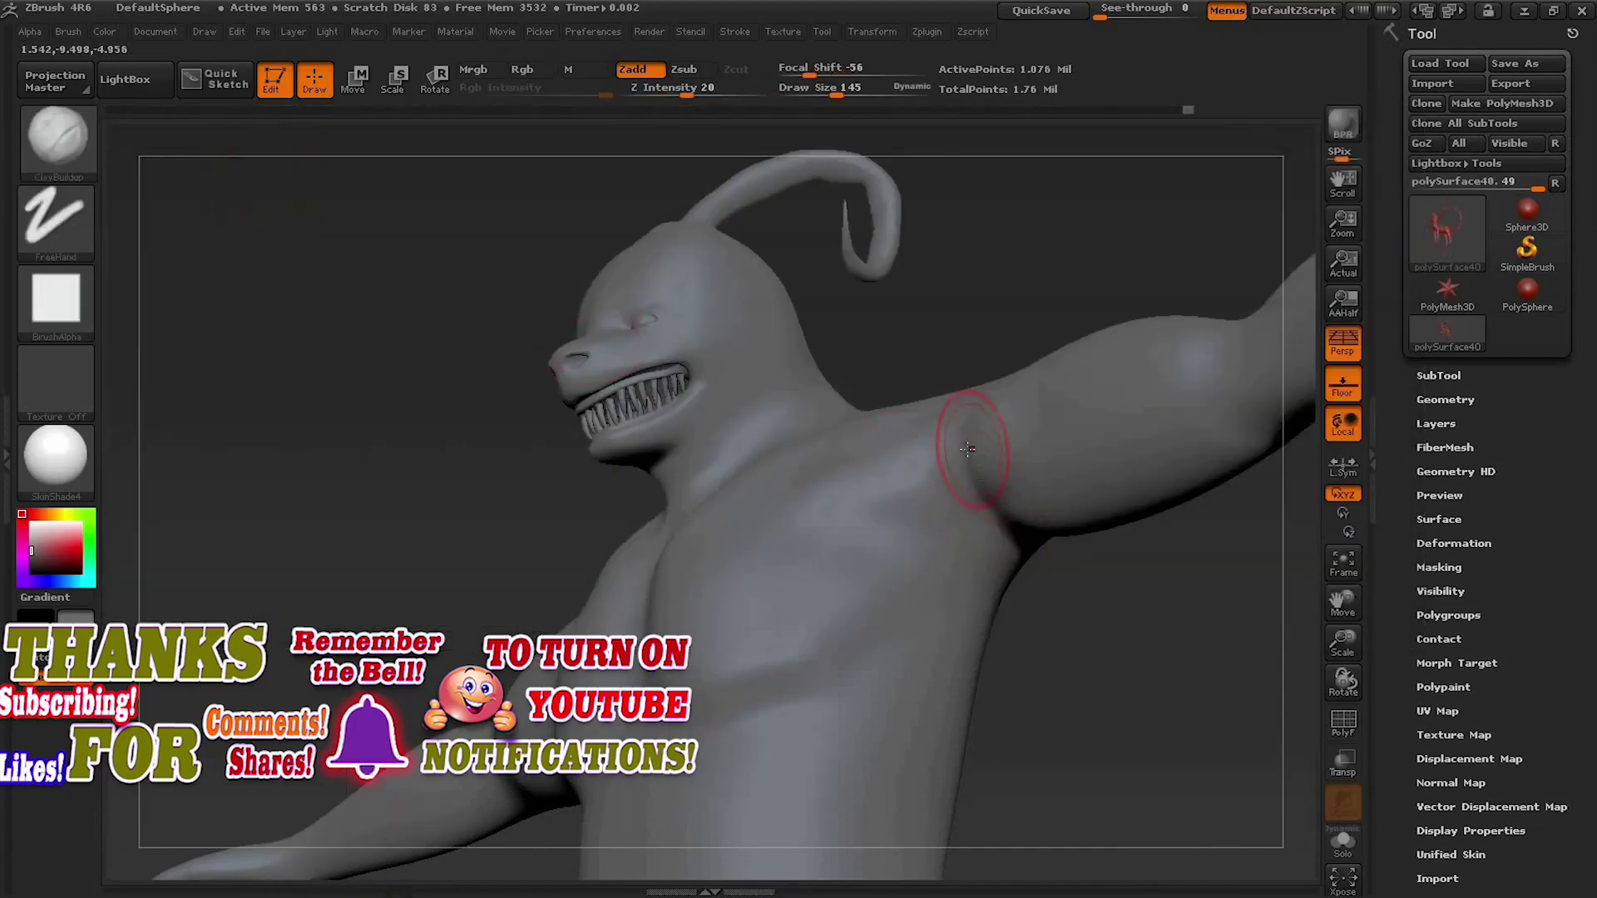
mouse_move(995, 285)
mouse_down()
mouse_move(1021, 355)
mouse_move(962, 374)
mouse_up()
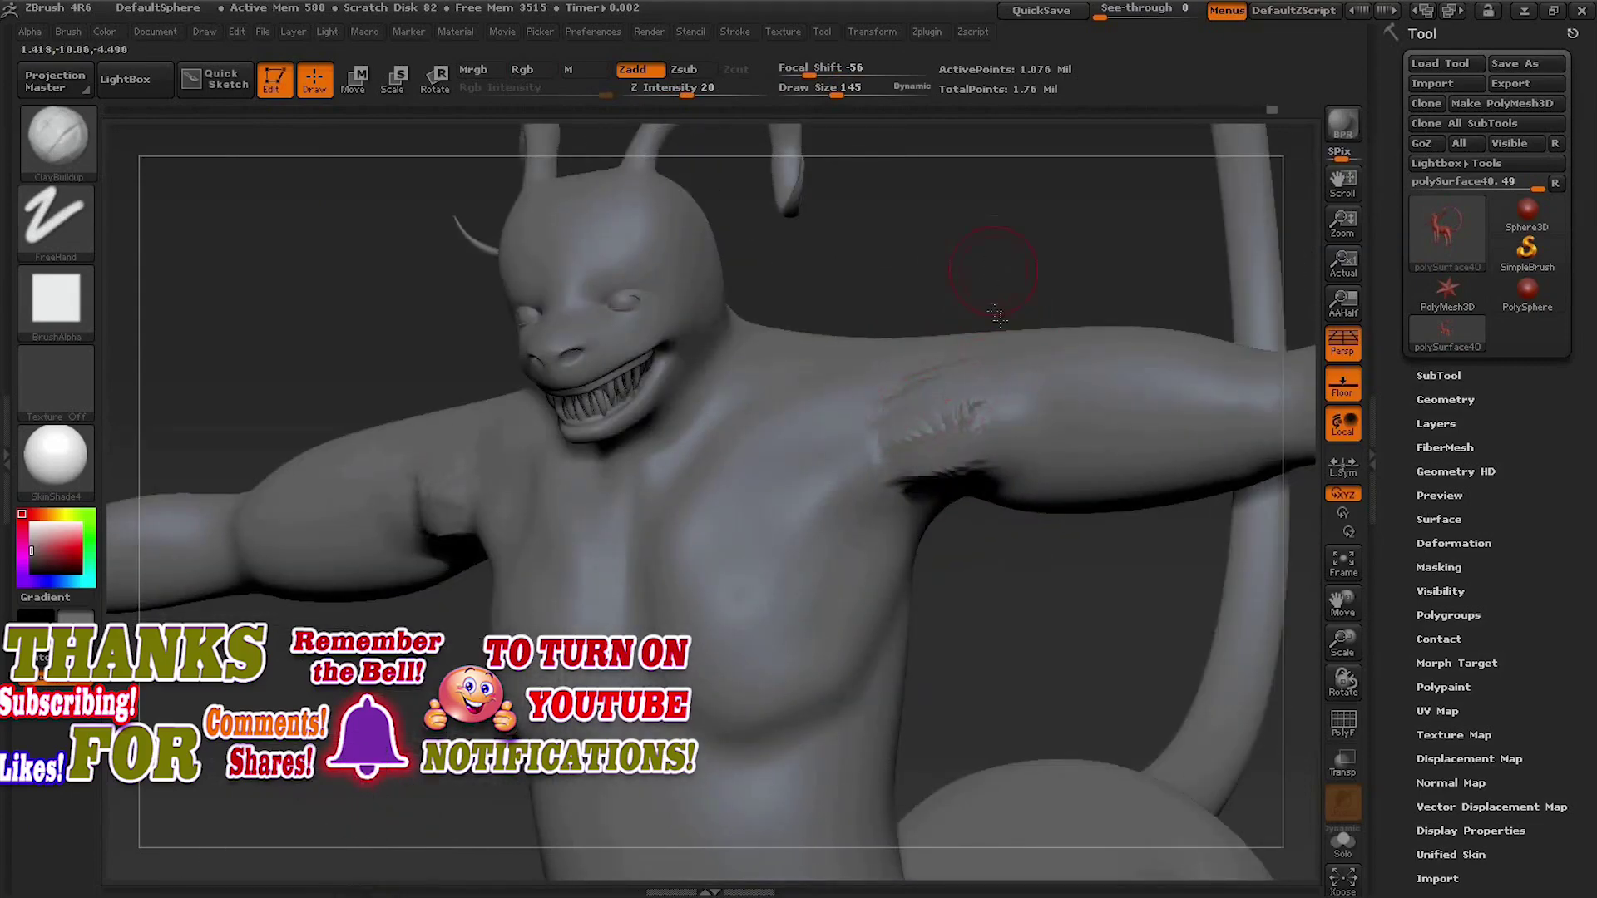
drag(997, 314, 919, 428)
mouse_move(857, 337)
mouse_down()
mouse_move(1031, 354)
mouse_move(1011, 339)
mouse_up()
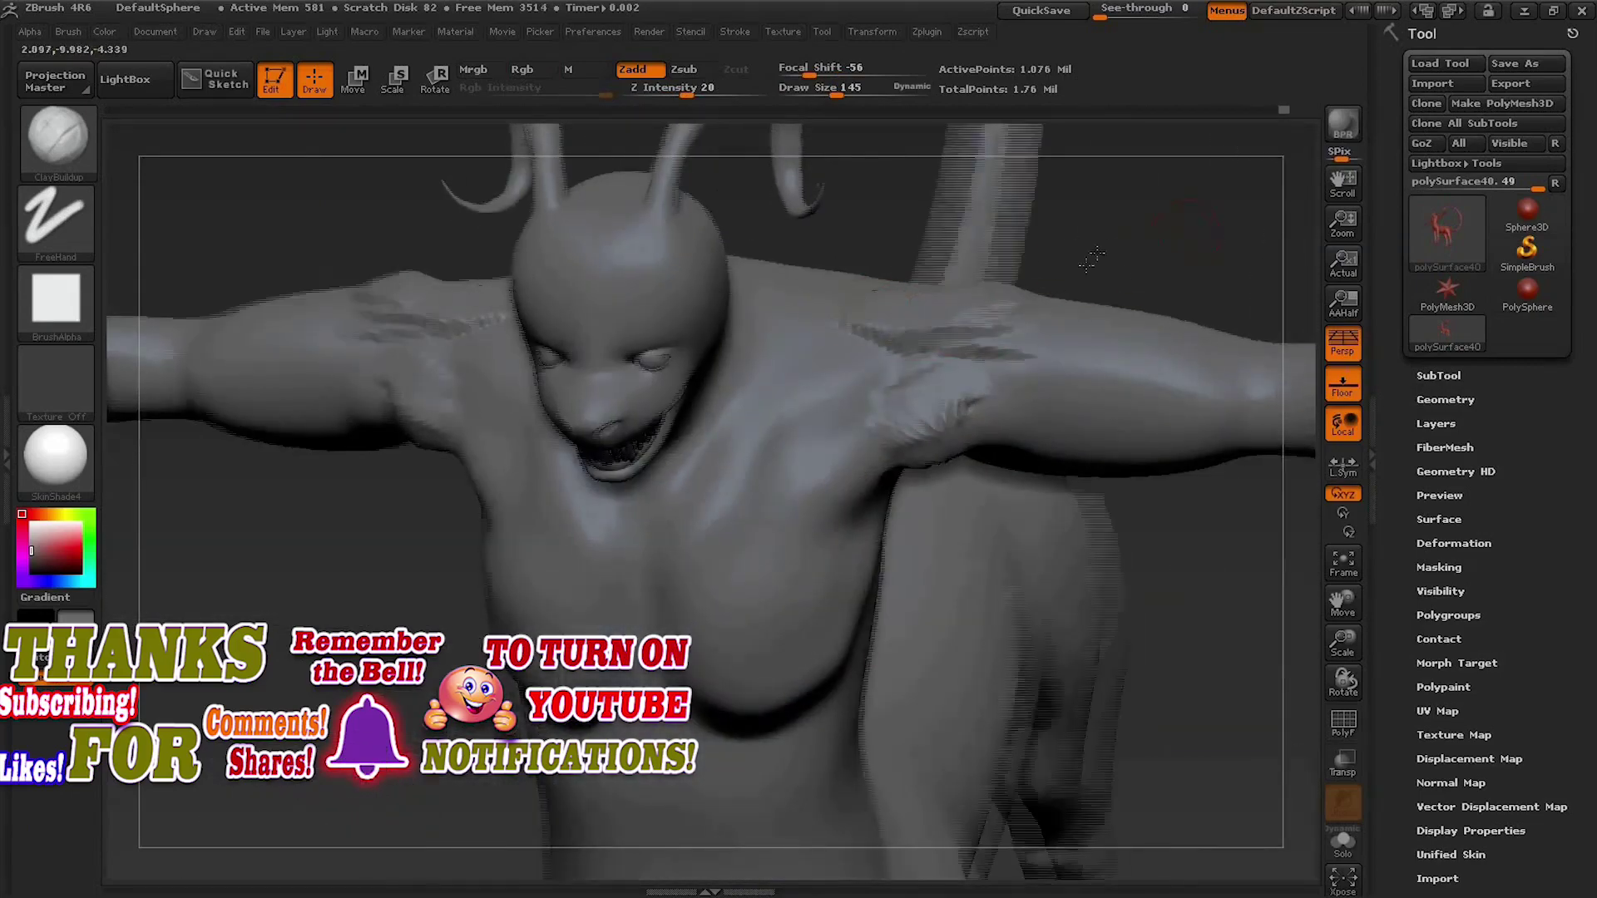
drag(1092, 259, 1020, 253)
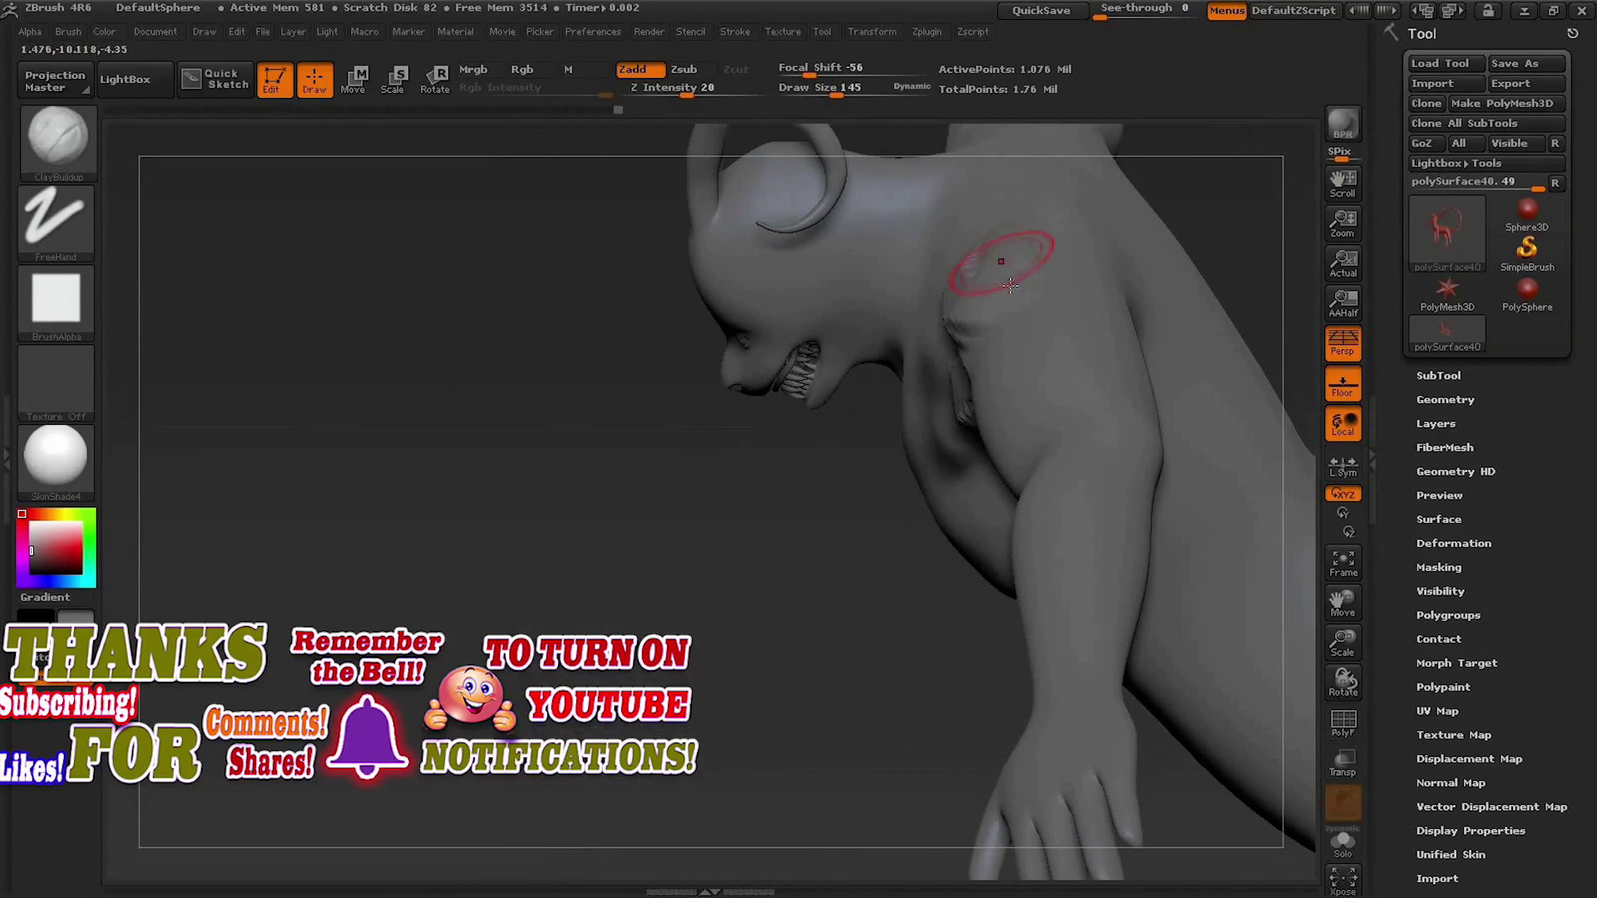
mouse_move(414, 622)
mouse_down()
mouse_move(435, 782)
mouse_move(1082, 308)
mouse_move(970, 332)
mouse_move(1016, 525)
mouse_move(836, 585)
mouse_move(724, 653)
mouse_up()
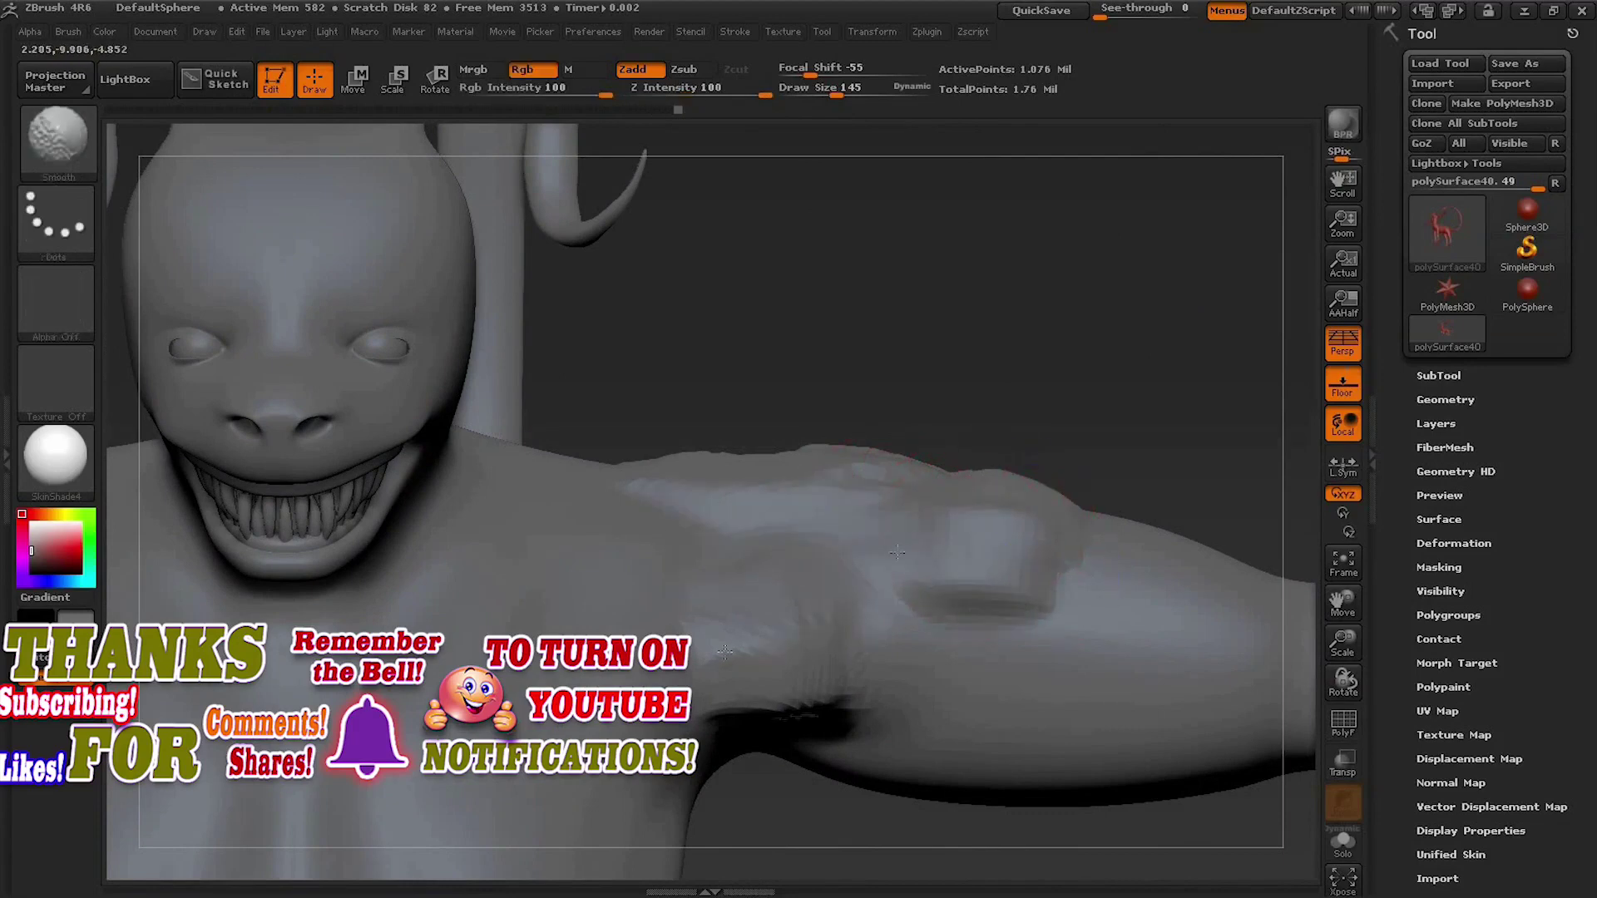
Step: Smooth the crease under the arm and the bumpy streaks on the shoulder
mouse_move(821, 655)
shift+mouse_down()
mouse_move(1016, 516)
mouse_move(980, 522)
shift+mouse_up()
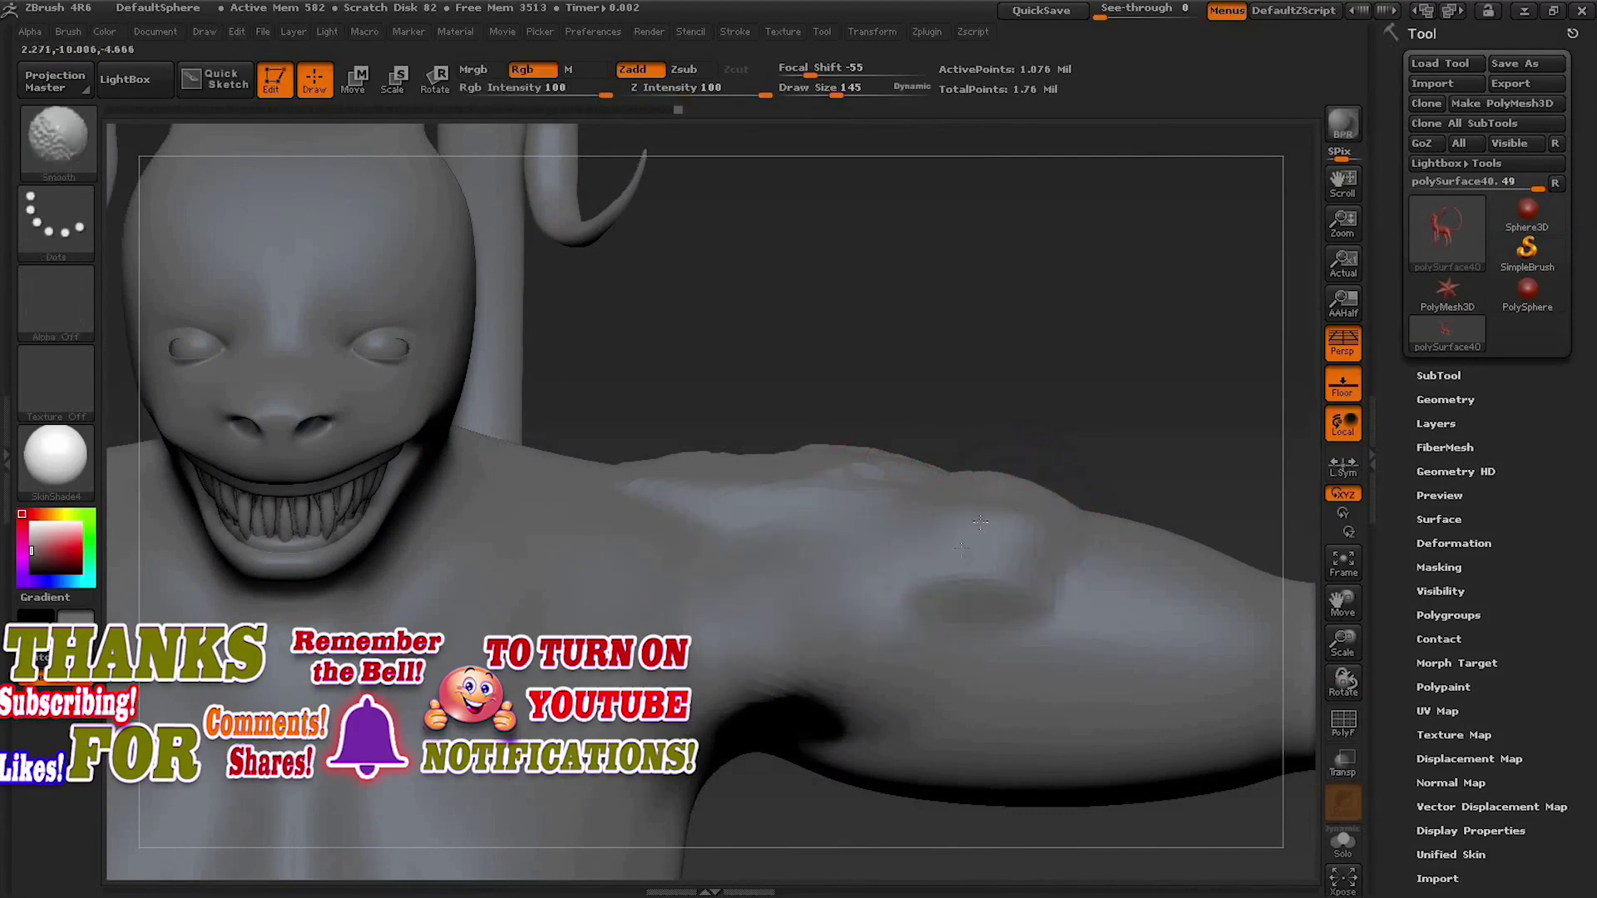
mouse_move(674, 542)
shift+mouse_down()
mouse_move(685, 453)
mouse_move(861, 440)
shift+mouse_up()
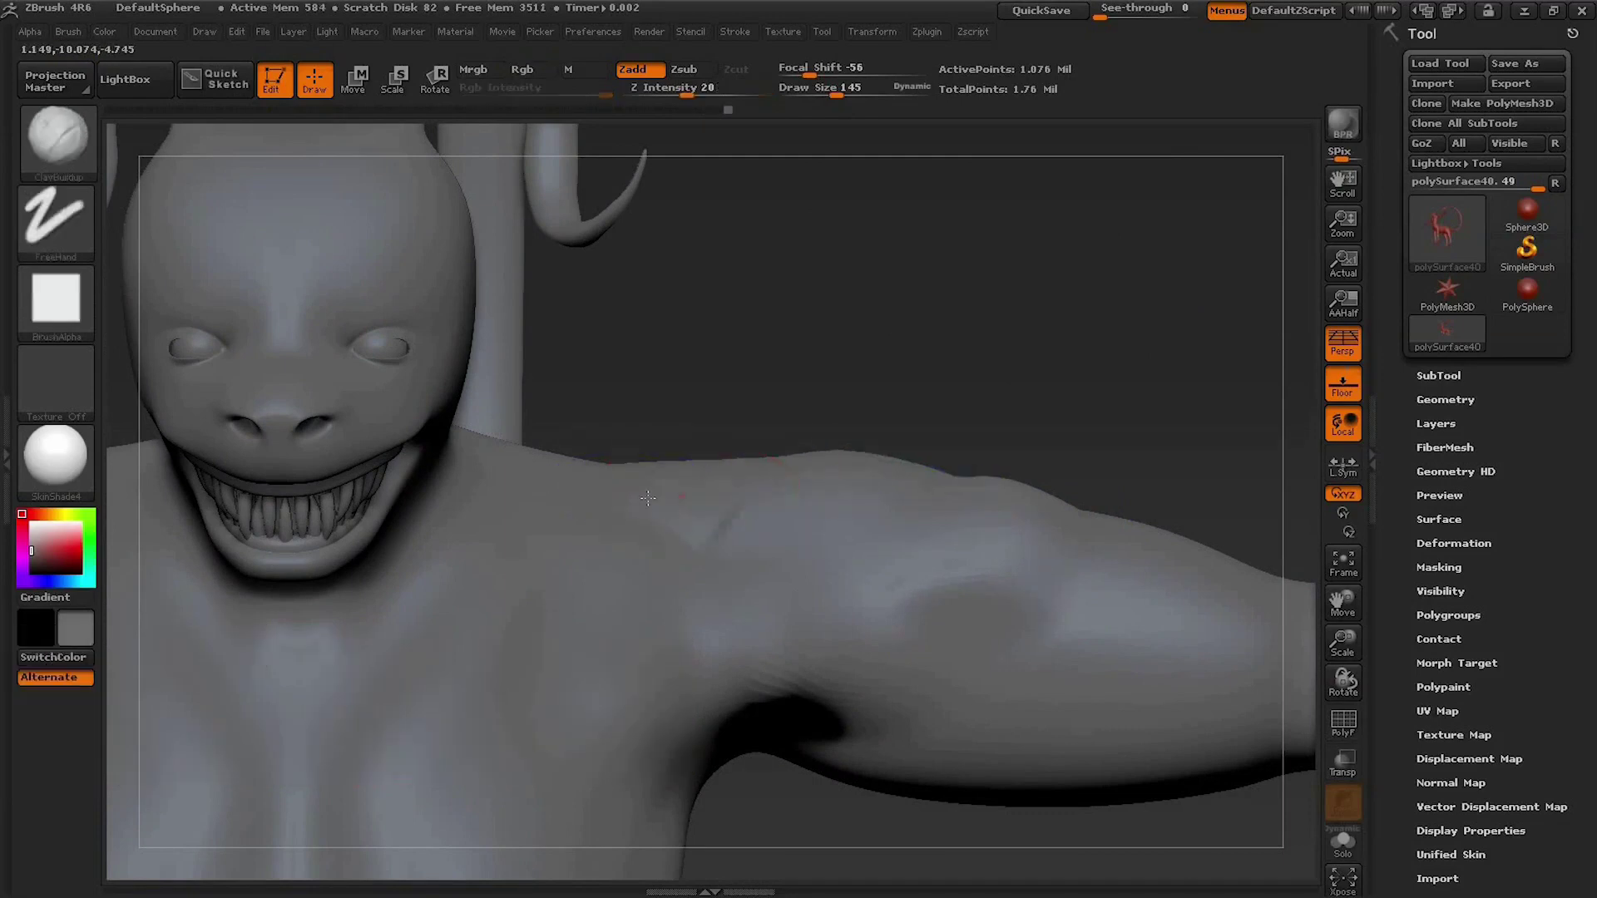
mouse_move(715, 528)
shift+mouse_down()
mouse_move(874, 507)
mouse_move(732, 574)
shift+mouse_up()
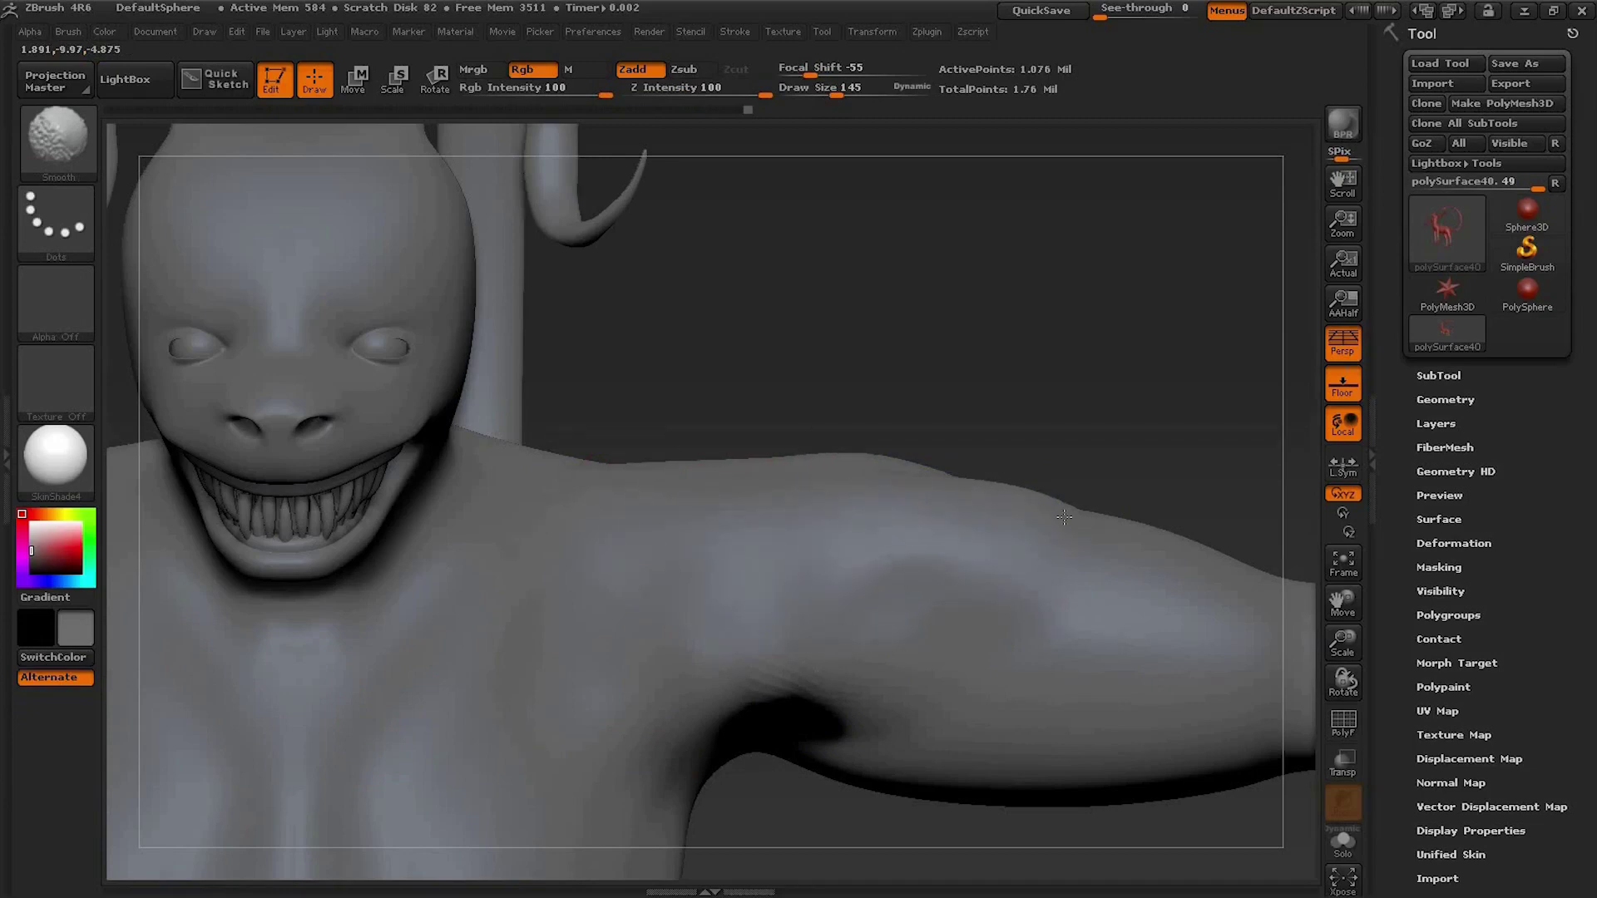
drag(1126, 365, 856, 546)
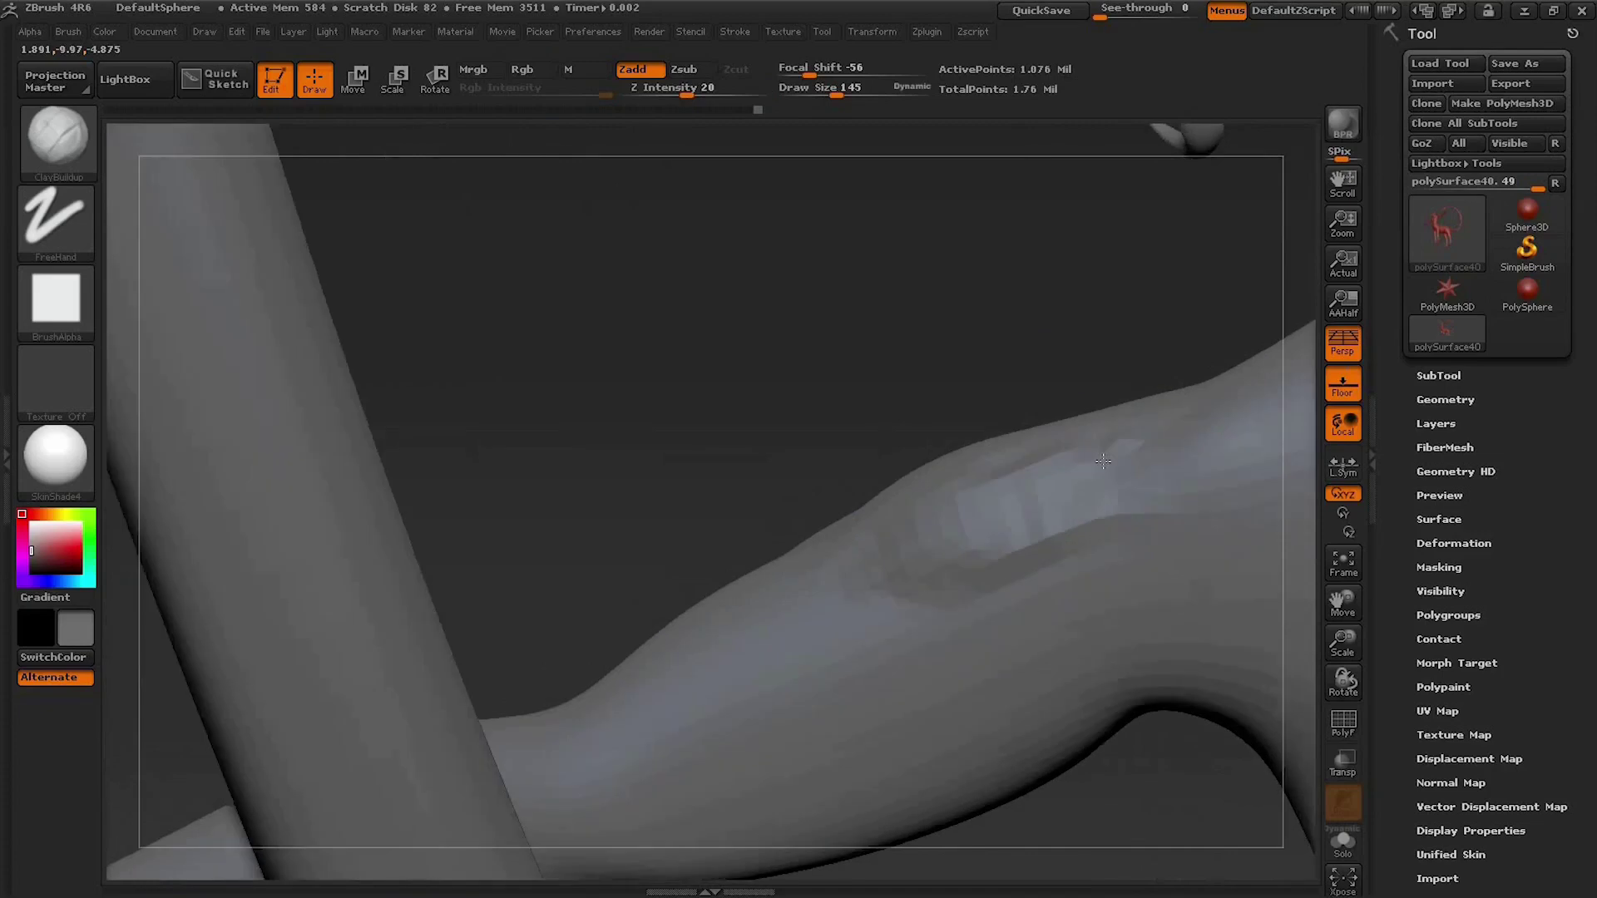
Step: Build clay ridges along the upper arm and smooth the crease beneath it
mouse_move(641, 413)
mouse_down()
mouse_move(624, 421)
mouse_move(1295, 681)
mouse_up()
mouse_move(557, 500)
mouse_down()
mouse_move(371, 474)
mouse_move(417, 439)
mouse_move(214, 349)
mouse_move(909, 460)
mouse_move(957, 433)
mouse_up()
mouse_move(832, 490)
mouse_down()
mouse_move(998, 446)
mouse_move(773, 491)
mouse_up()
mouse_move(957, 466)
mouse_down()
mouse_move(687, 523)
mouse_move(565, 608)
mouse_move(930, 392)
mouse_up()
mouse_move(944, 543)
shift+mouse_down()
mouse_move(832, 616)
mouse_move(707, 665)
mouse_move(575, 597)
shift+mouse_up()
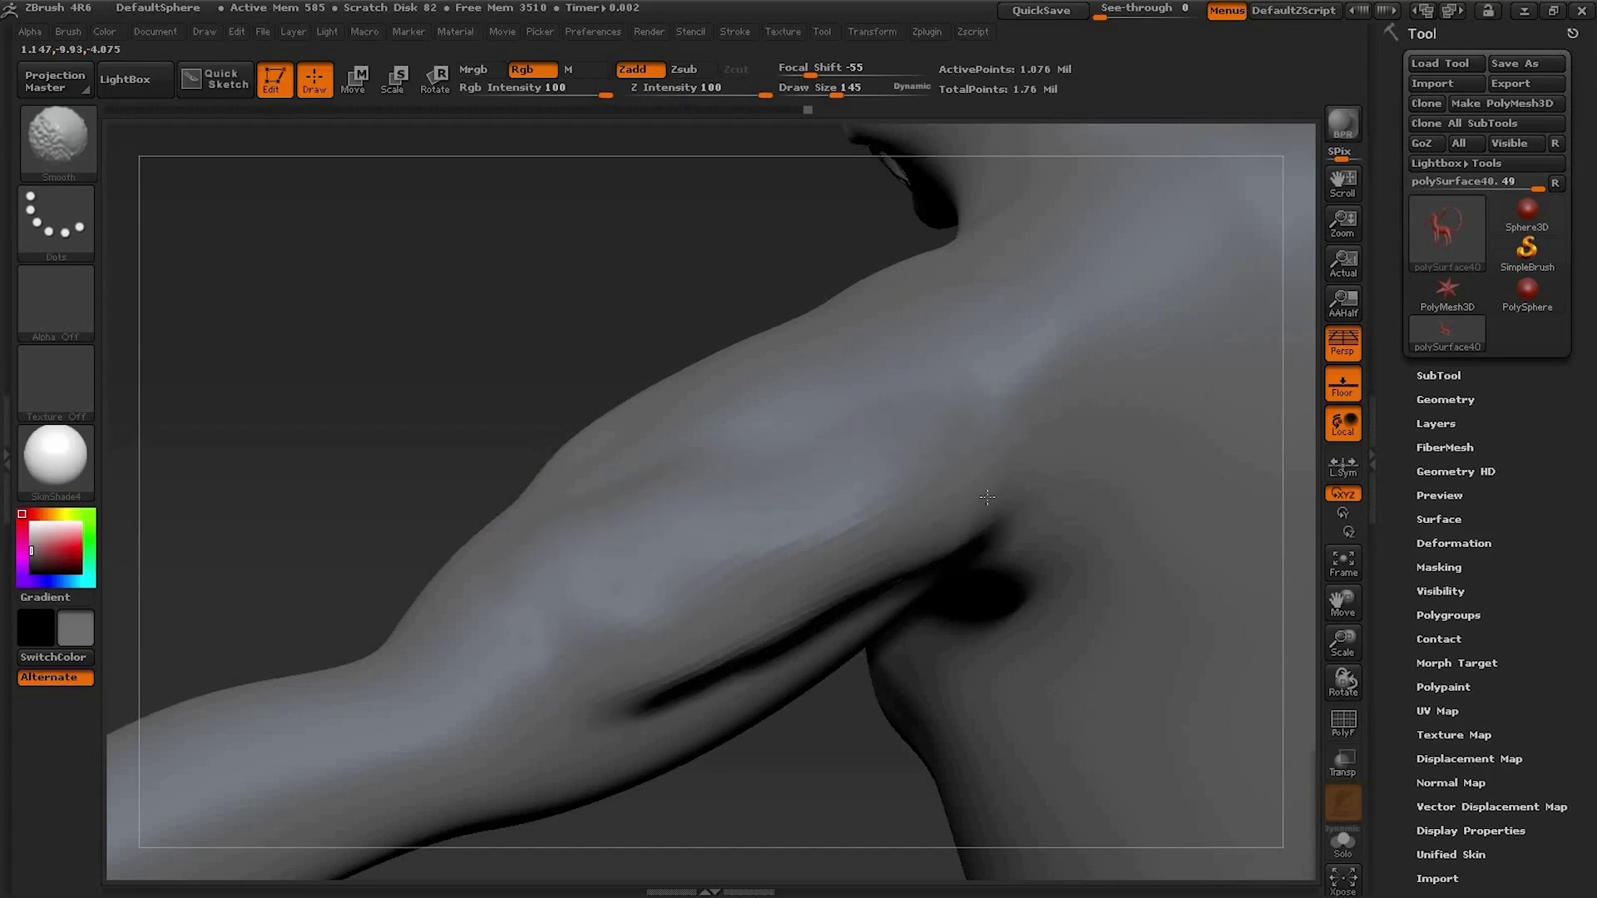
Step: Build up clay on the shoulder blade and along the neck ridge
drag(506, 339, 506, 307)
mouse_move(225, 161)
alt+mouse_down()
mouse_move(368, 170)
mouse_move(249, 186)
mouse_move(525, 239)
mouse_move(876, 263)
alt+mouse_up()
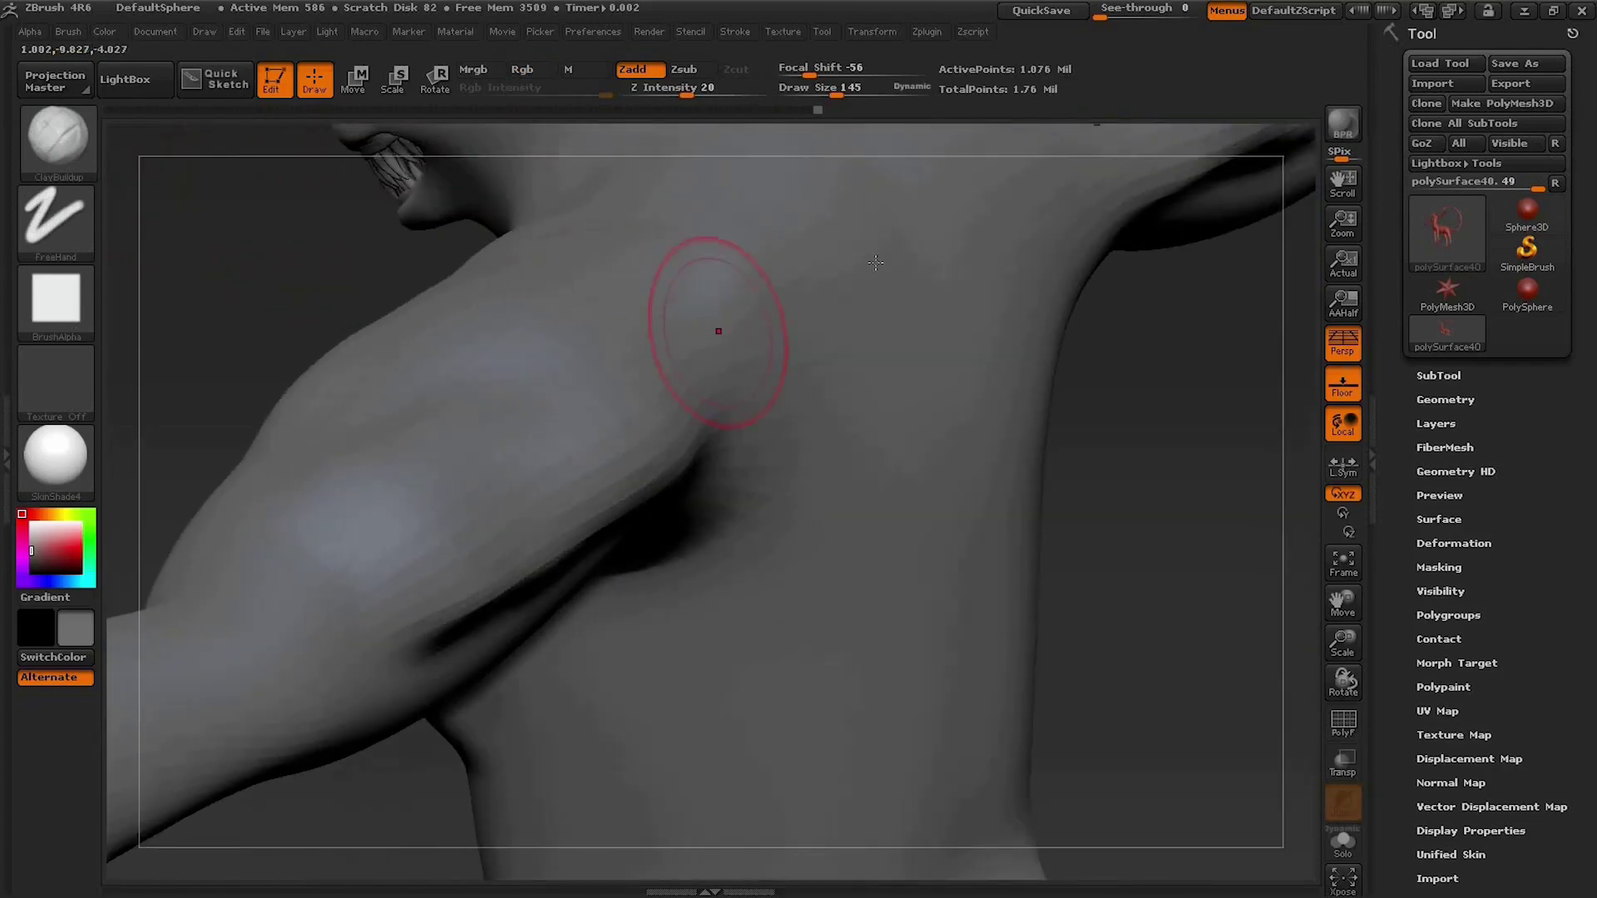
mouse_move(1171, 391)
mouse_down()
mouse_move(915, 349)
mouse_move(688, 421)
mouse_up()
mouse_move(732, 332)
mouse_down()
mouse_move(771, 526)
mouse_move(999, 341)
mouse_move(827, 492)
mouse_move(1023, 374)
mouse_move(1038, 537)
mouse_move(1044, 358)
mouse_move(924, 356)
mouse_up()
drag(824, 241, 682, 407)
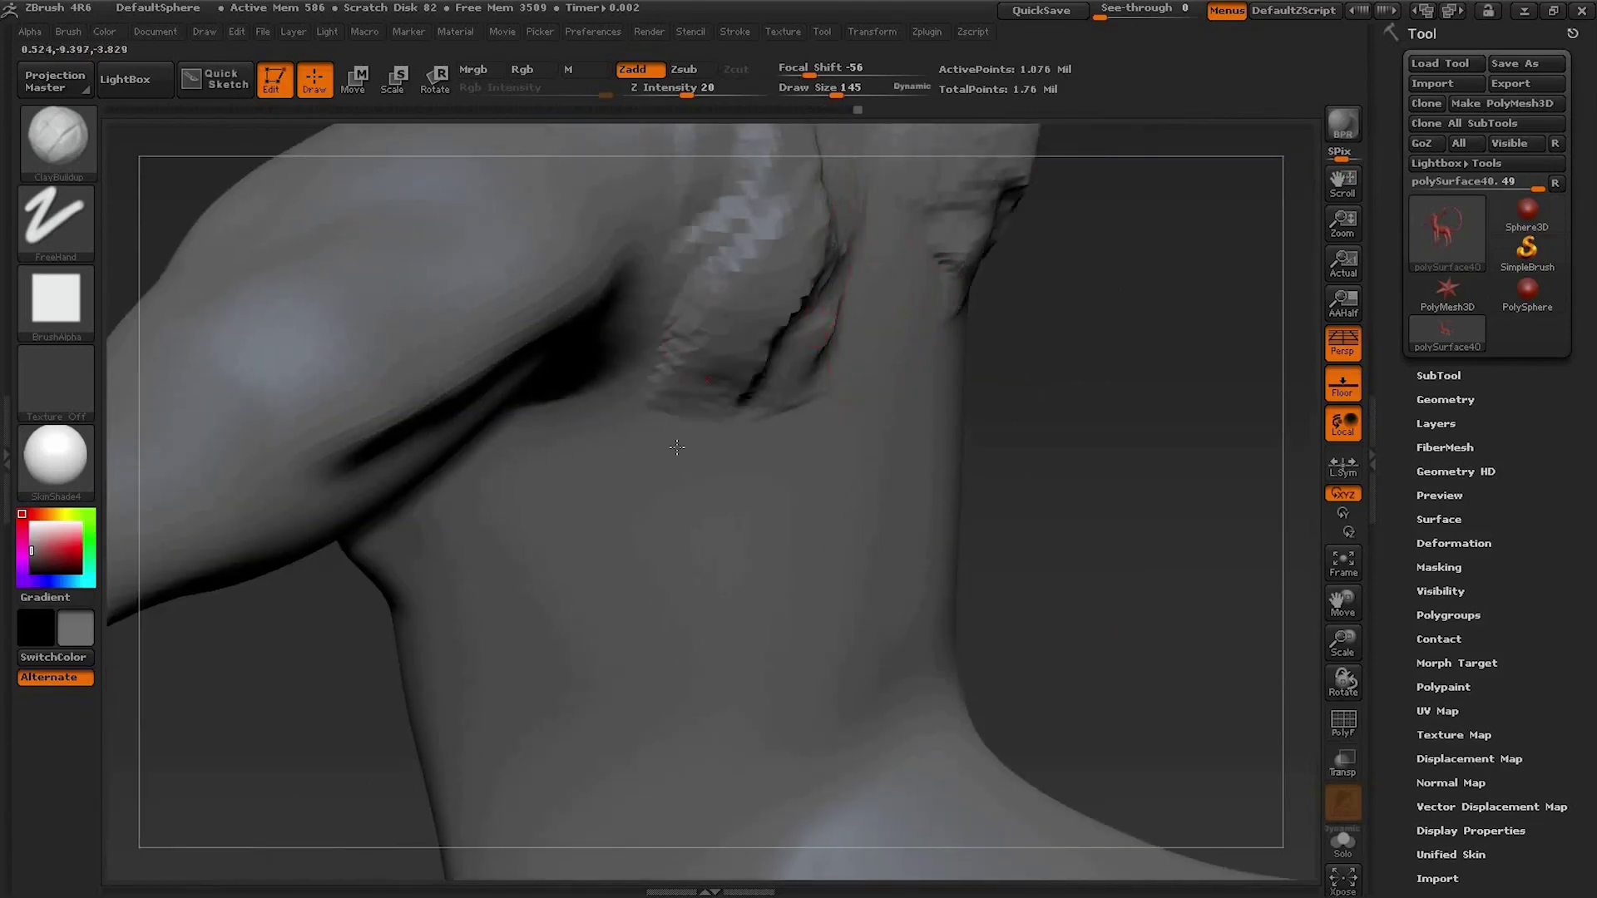
drag(774, 332, 619, 511)
drag(1190, 492, 874, 378)
drag(832, 249, 799, 366)
drag(832, 283, 663, 545)
Step: Smooth the harsh ridges on the neck, back and arm
drag(1190, 499, 748, 329)
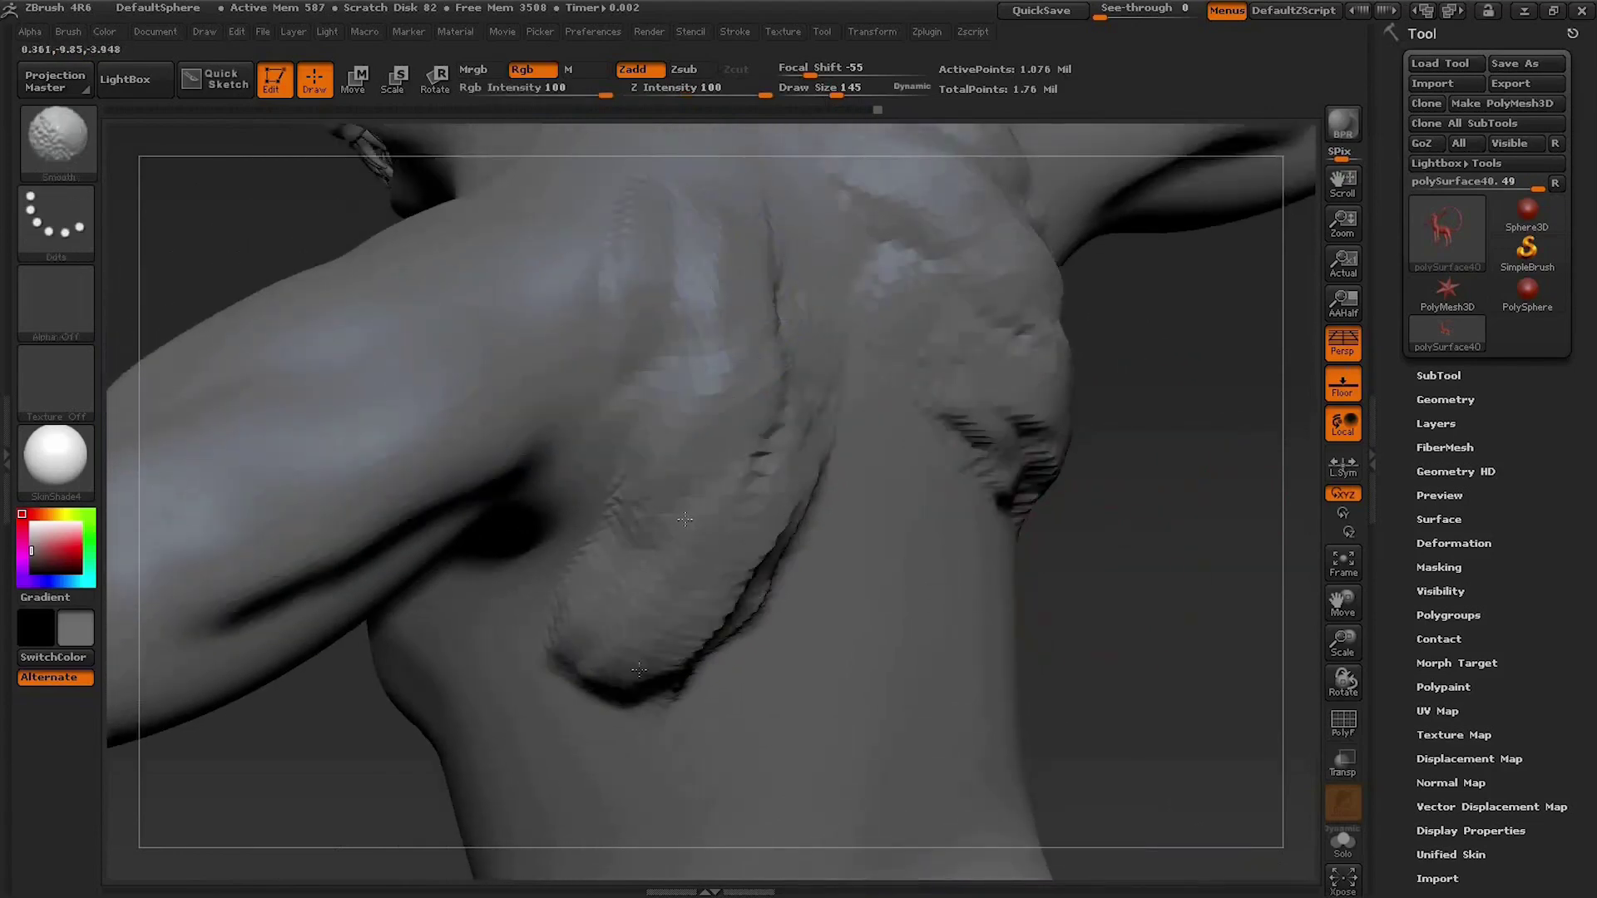
shift+drag(1032, 416, 782, 540)
mouse_move(832, 300)
shift+mouse_down()
mouse_move(815, 515)
mouse_move(640, 691)
shift+mouse_up()
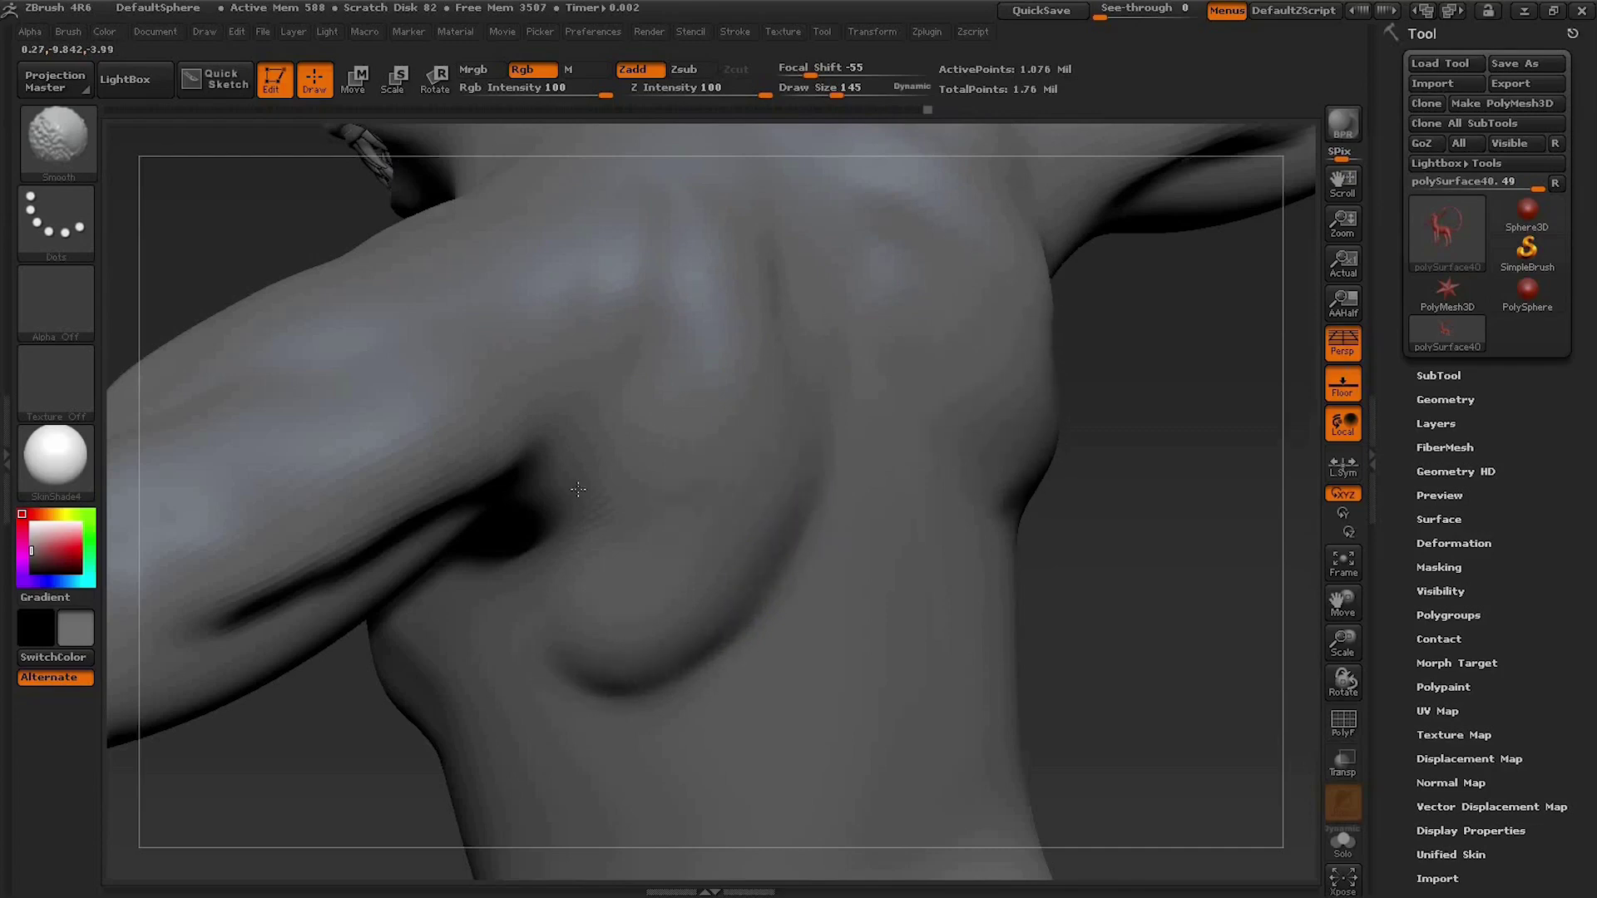
mouse_move(1123, 492)
mouse_down()
mouse_move(1107, 499)
mouse_move(1151, 566)
mouse_move(474, 794)
mouse_move(623, 609)
mouse_move(598, 304)
mouse_up()
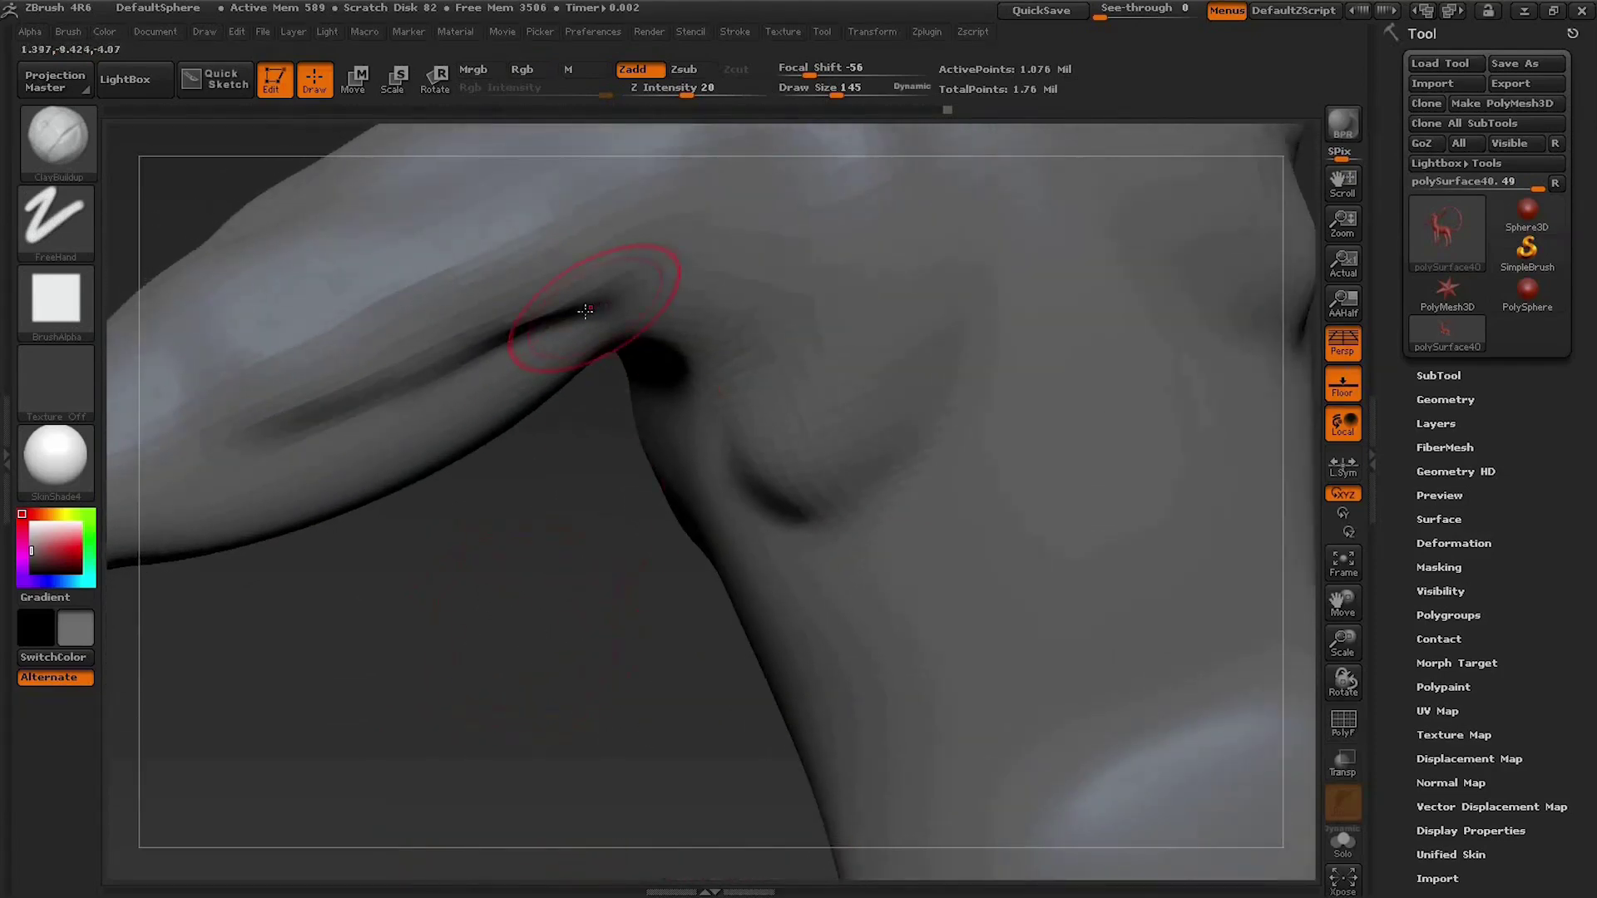
shift+drag(499, 358, 348, 425)
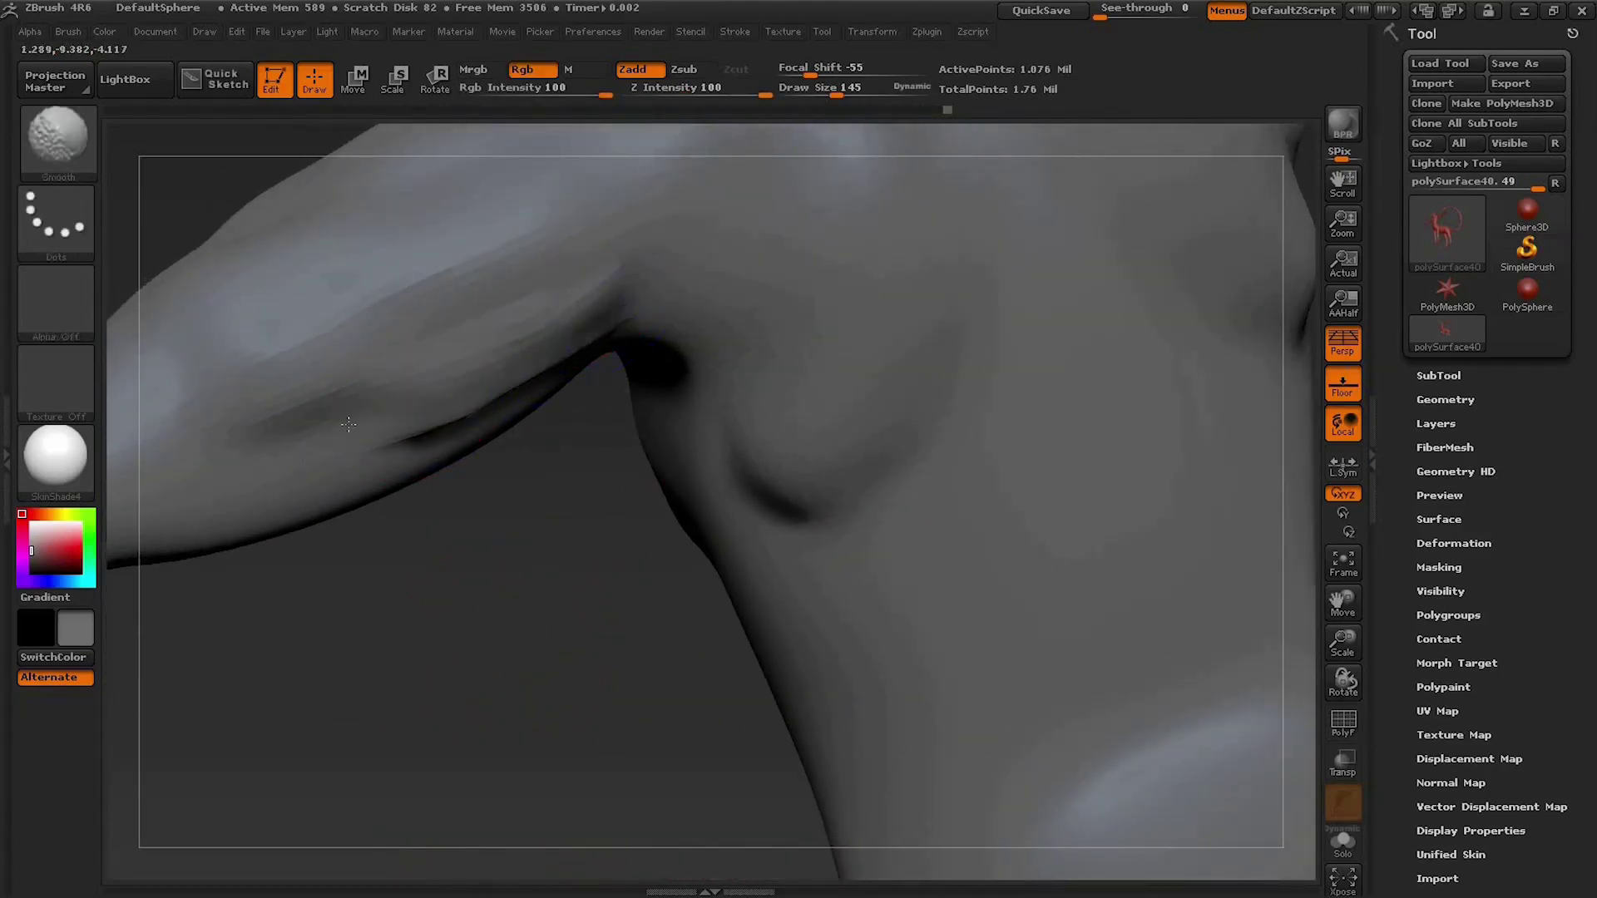
mouse_move(574, 627)
mouse_down()
mouse_move(537, 432)
mouse_move(649, 541)
mouse_move(601, 503)
mouse_move(620, 499)
mouse_up()
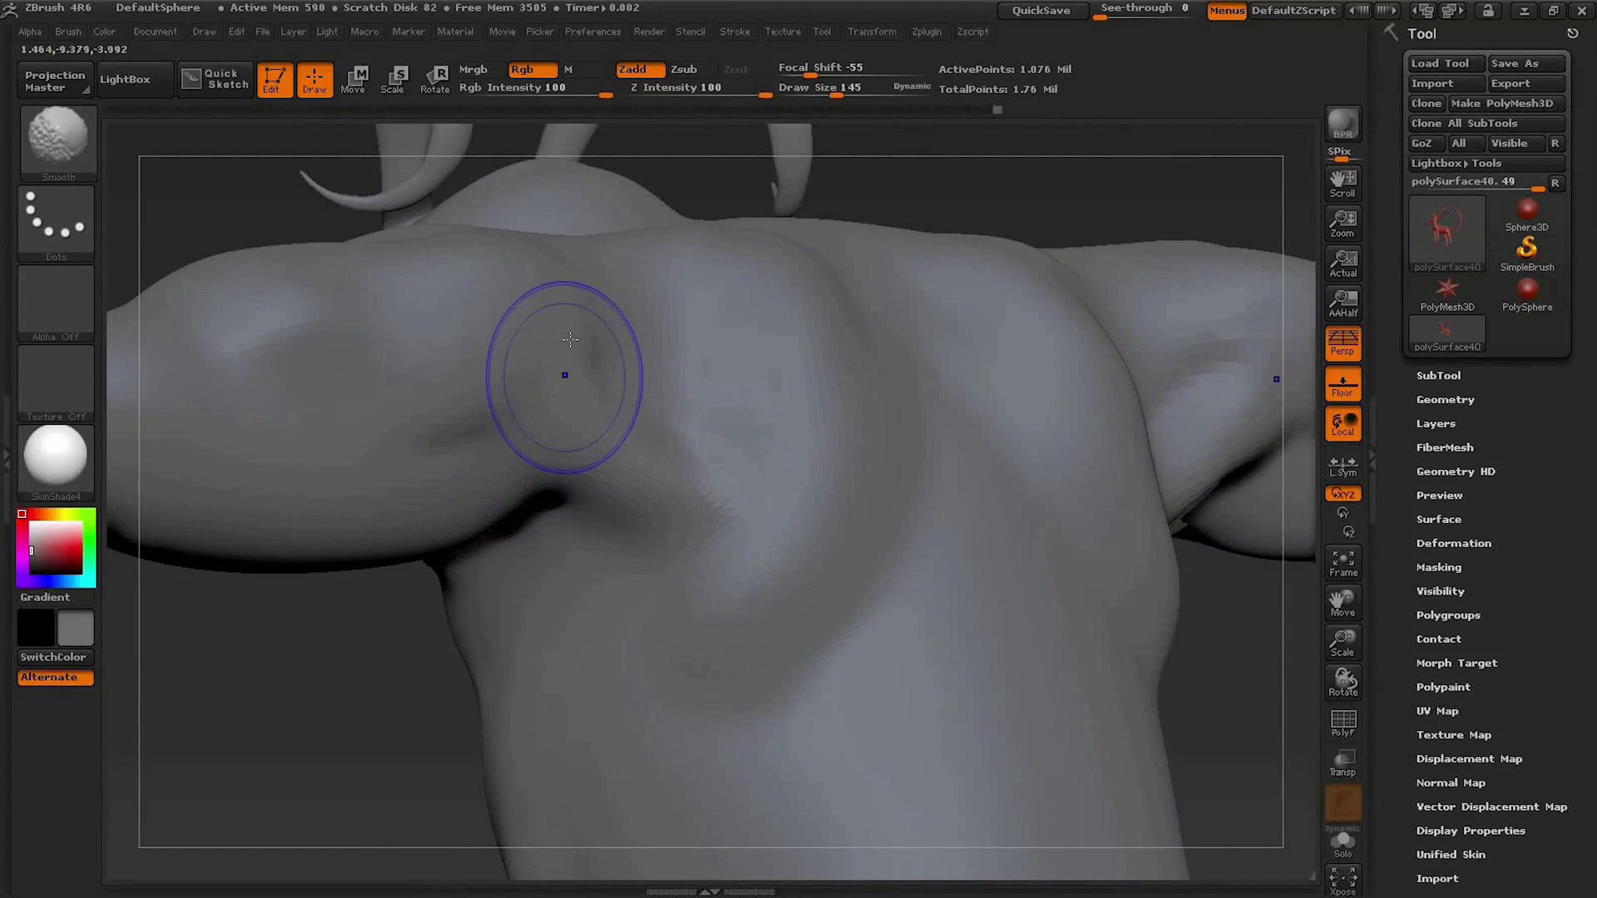
Step: Lower ClayBuildup intensity to 10 and smooth the ridge along the spine
mouse_move(299, 720)
mouse_down()
mouse_move(267, 524)
mouse_move(400, 713)
mouse_move(415, 662)
mouse_move(467, 686)
mouse_move(421, 642)
mouse_move(431, 681)
mouse_move(404, 552)
mouse_up()
key(shift)
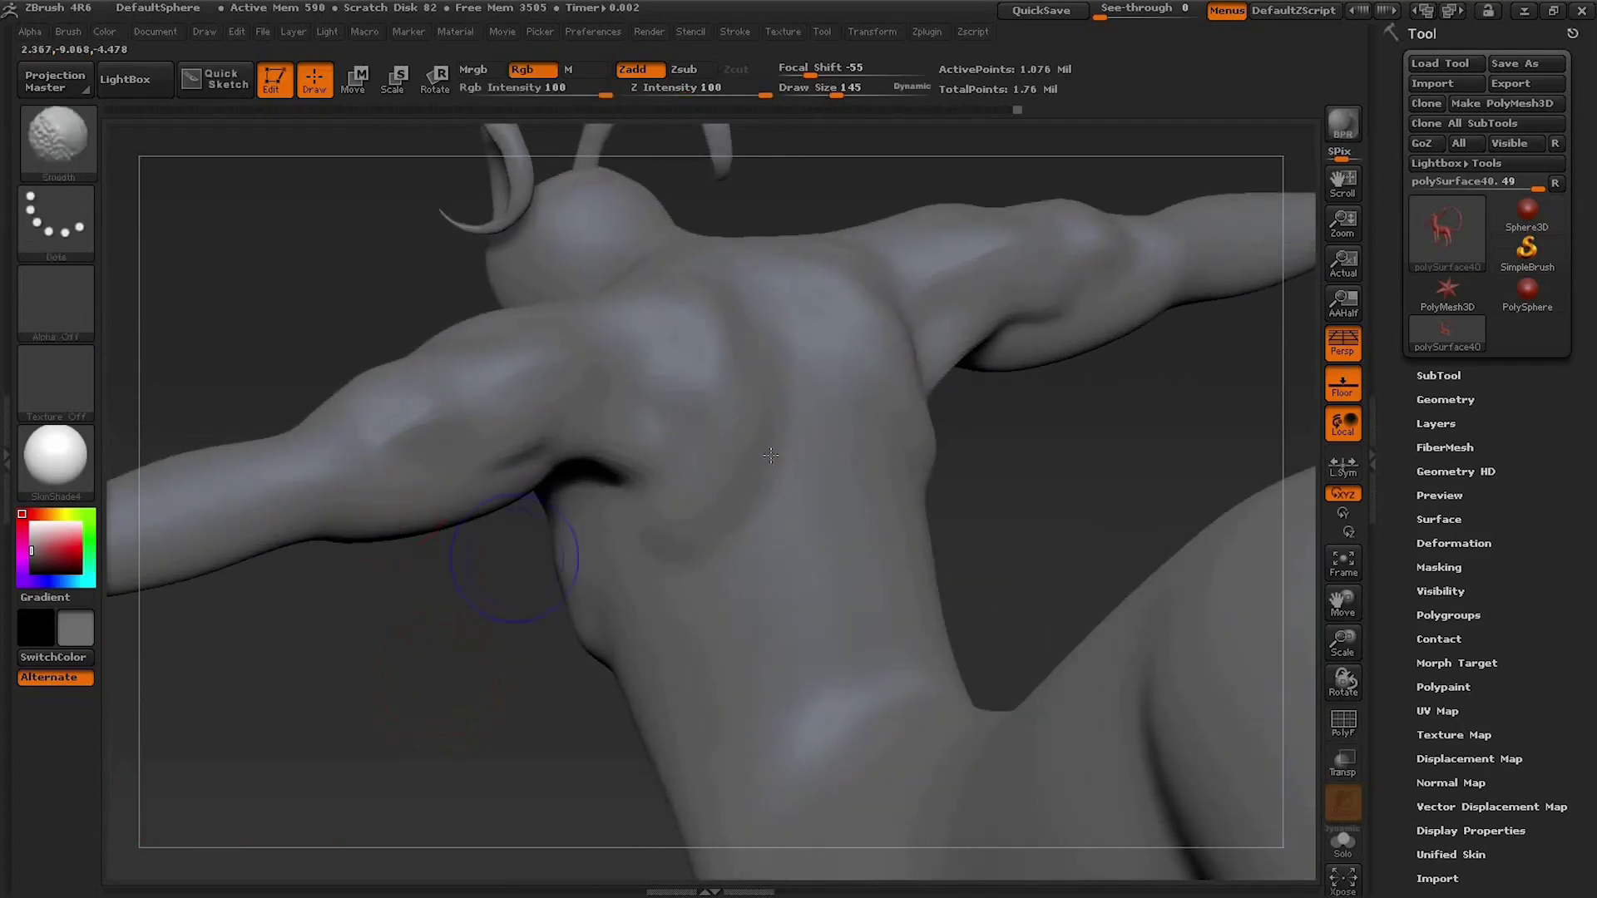
key(shift)
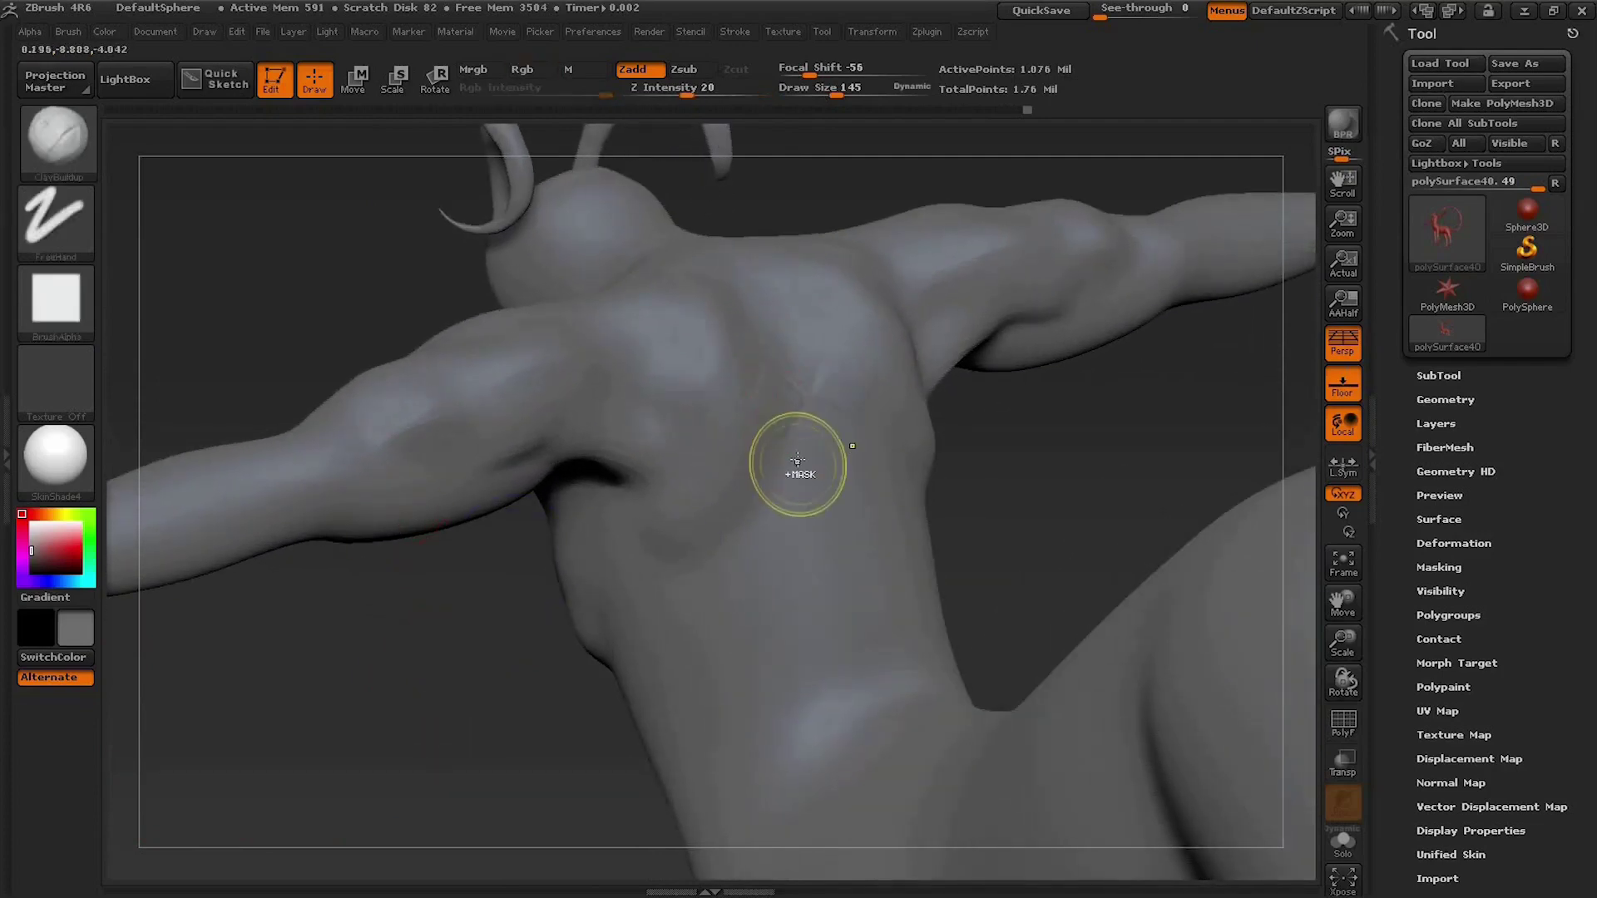
drag(682, 98, 660, 96)
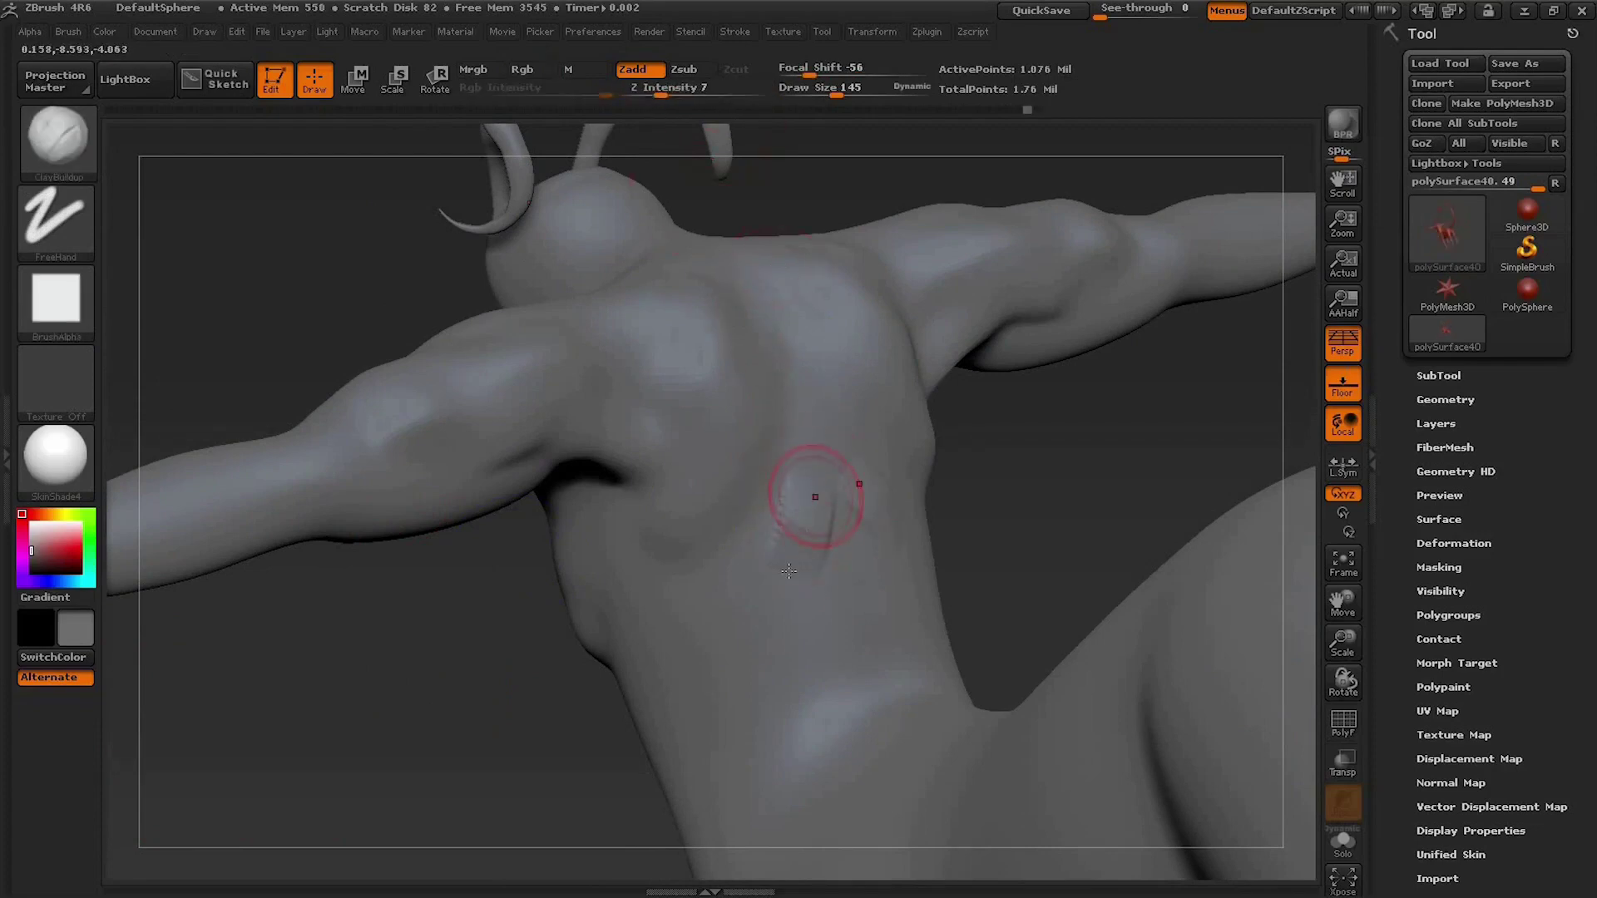
key(shift)
mouse_move(774, 632)
shift+mouse_down()
mouse_move(820, 488)
mouse_move(739, 607)
shift+mouse_up()
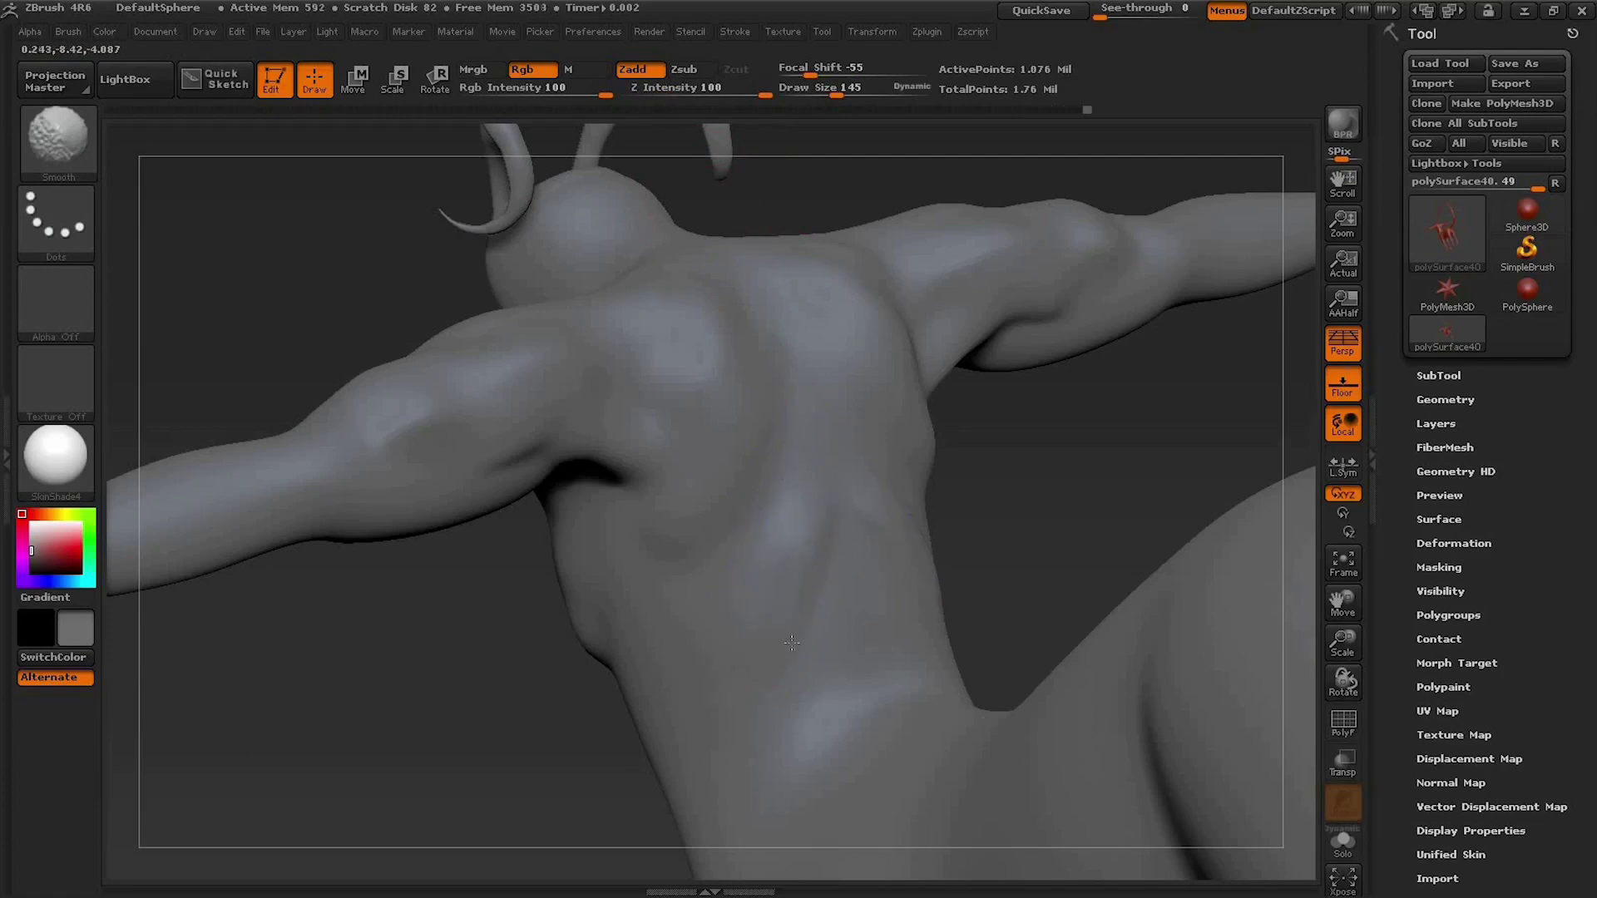
drag(1034, 427, 1002, 435)
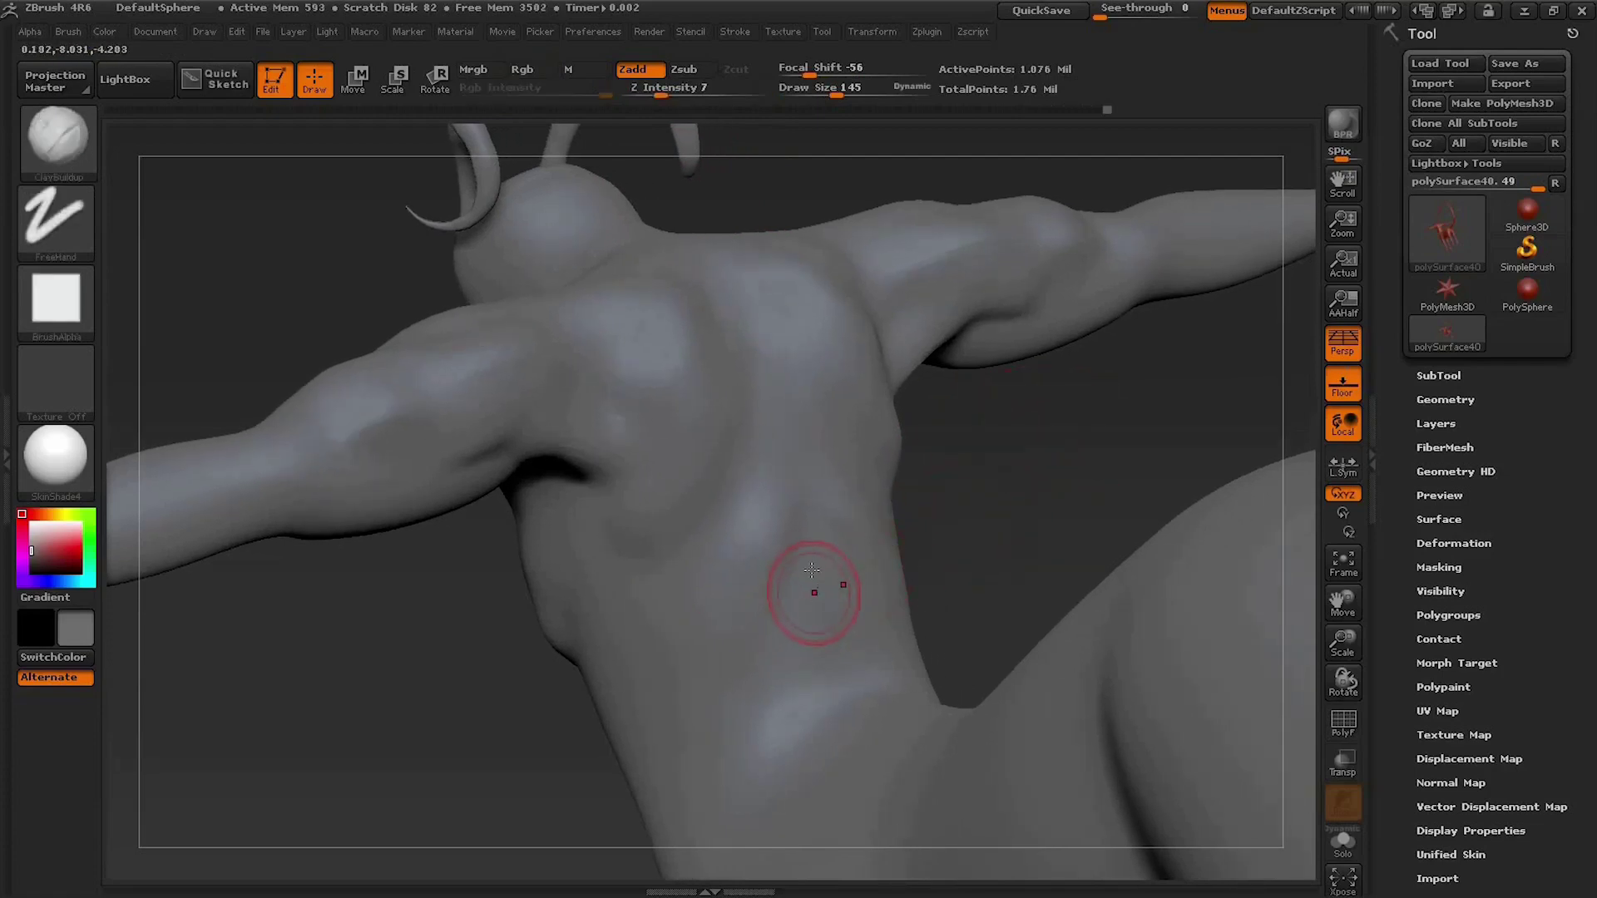
Step: Carve a groove into the lower back and soften it
drag(801, 630, 795, 711)
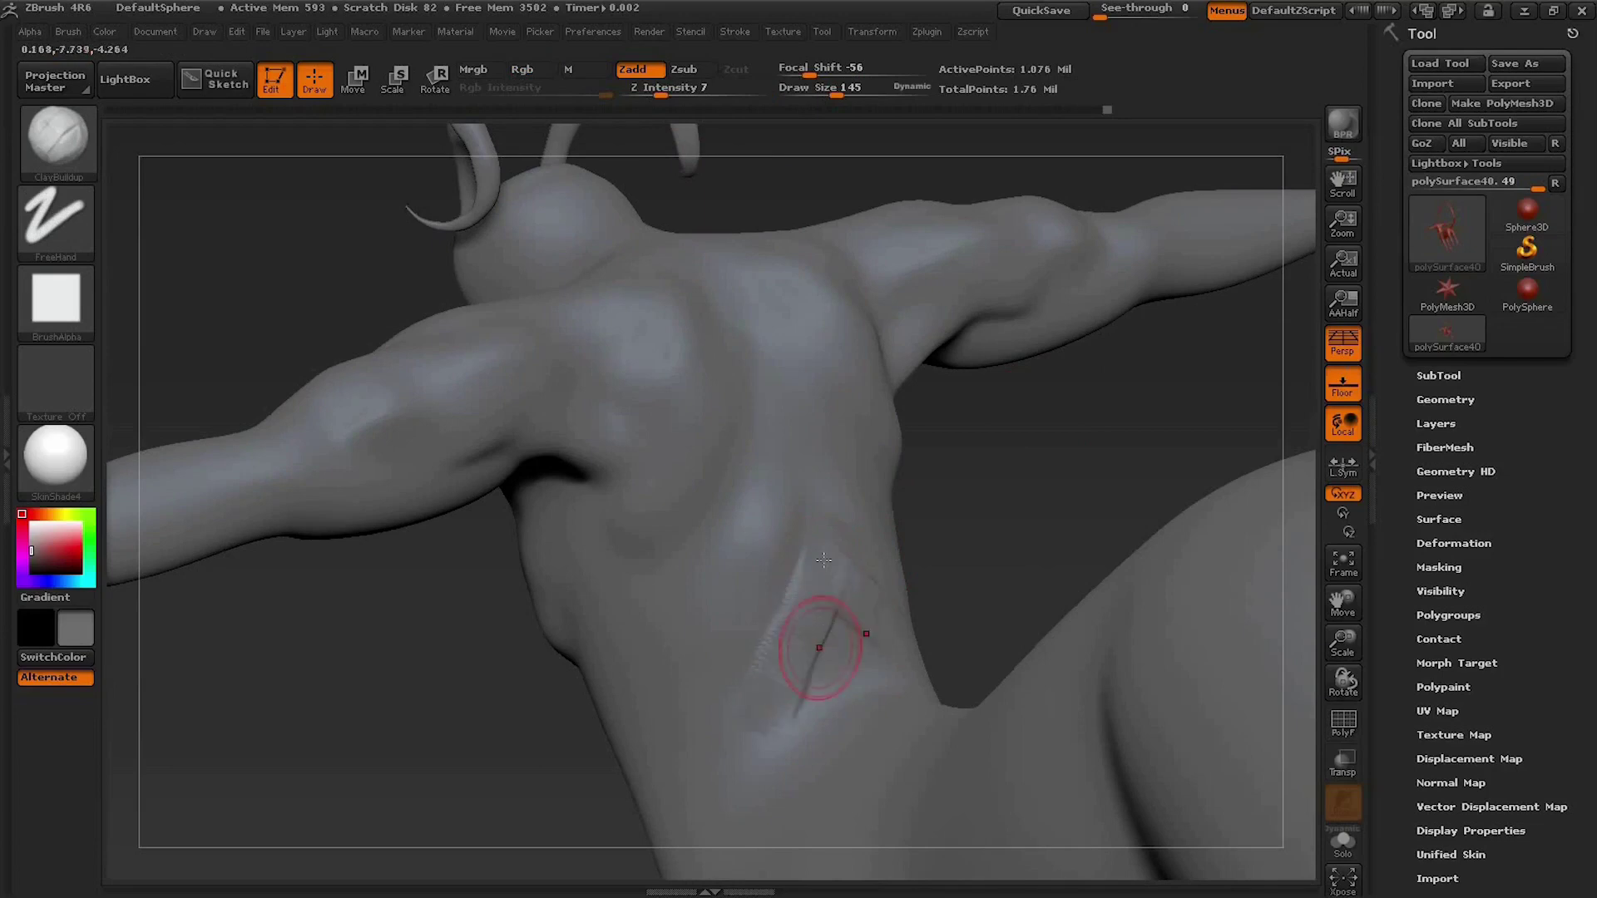
key(shift)
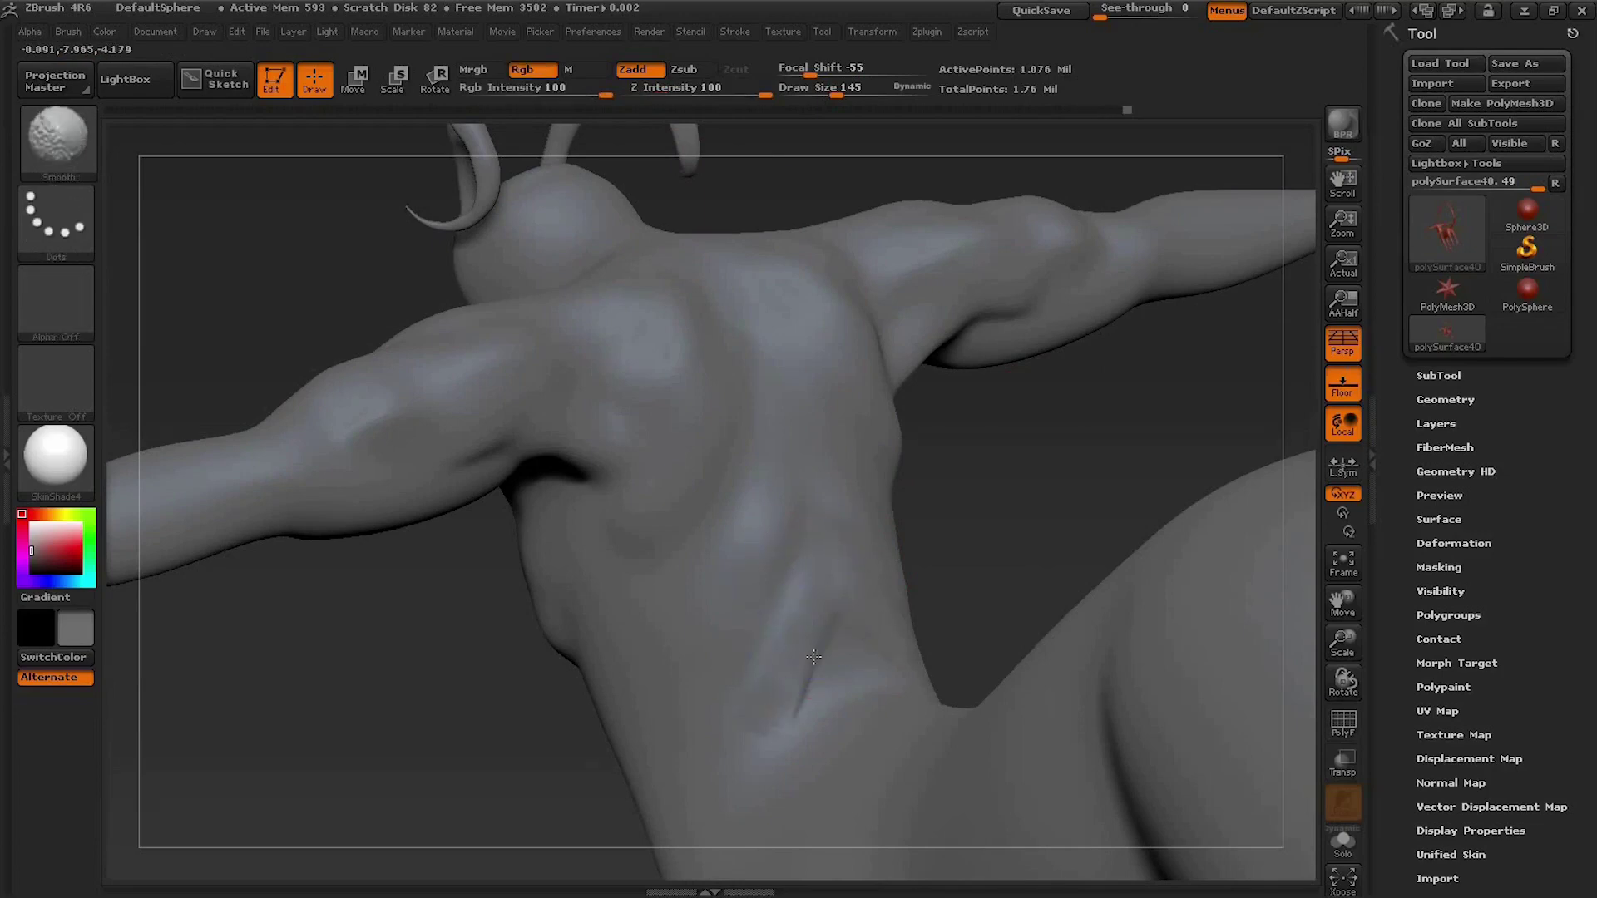
shift+drag(764, 620, 770, 661)
drag(956, 535, 648, 511)
drag(492, 682, 703, 583)
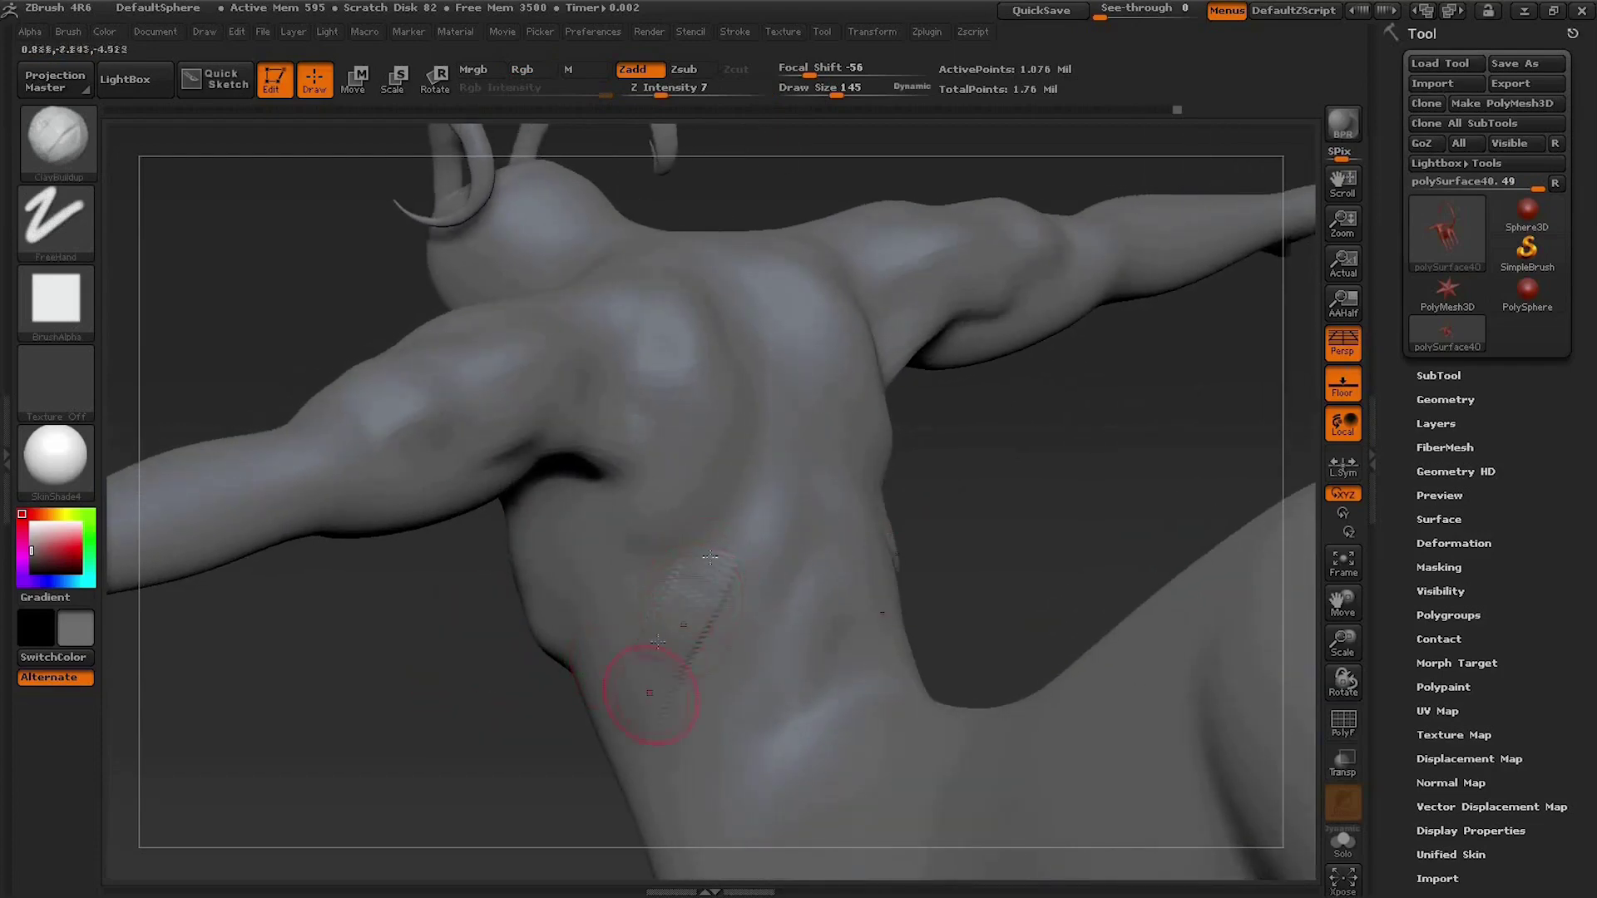
key(shift)
drag(510, 759, 706, 431)
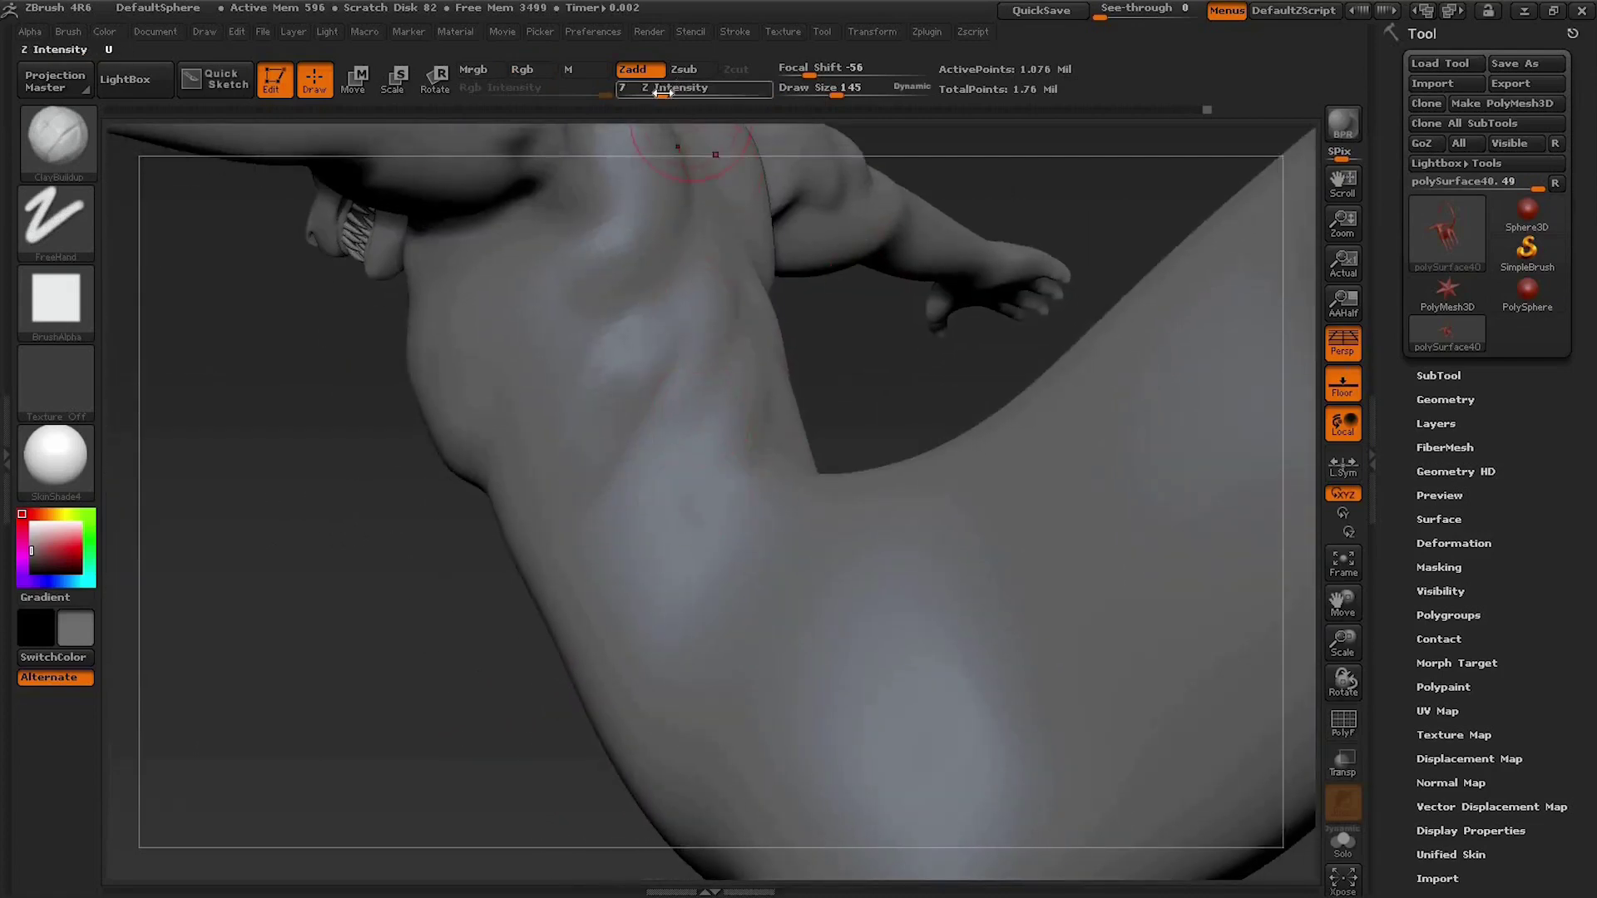
Step: Raise the strength slightly, build a diagonal crease across the back, and soften it
drag(676, 83, 683, 83)
mouse_move(699, 440)
mouse_down()
mouse_move(620, 583)
mouse_move(659, 572)
mouse_up()
shift+drag(663, 457, 632, 499)
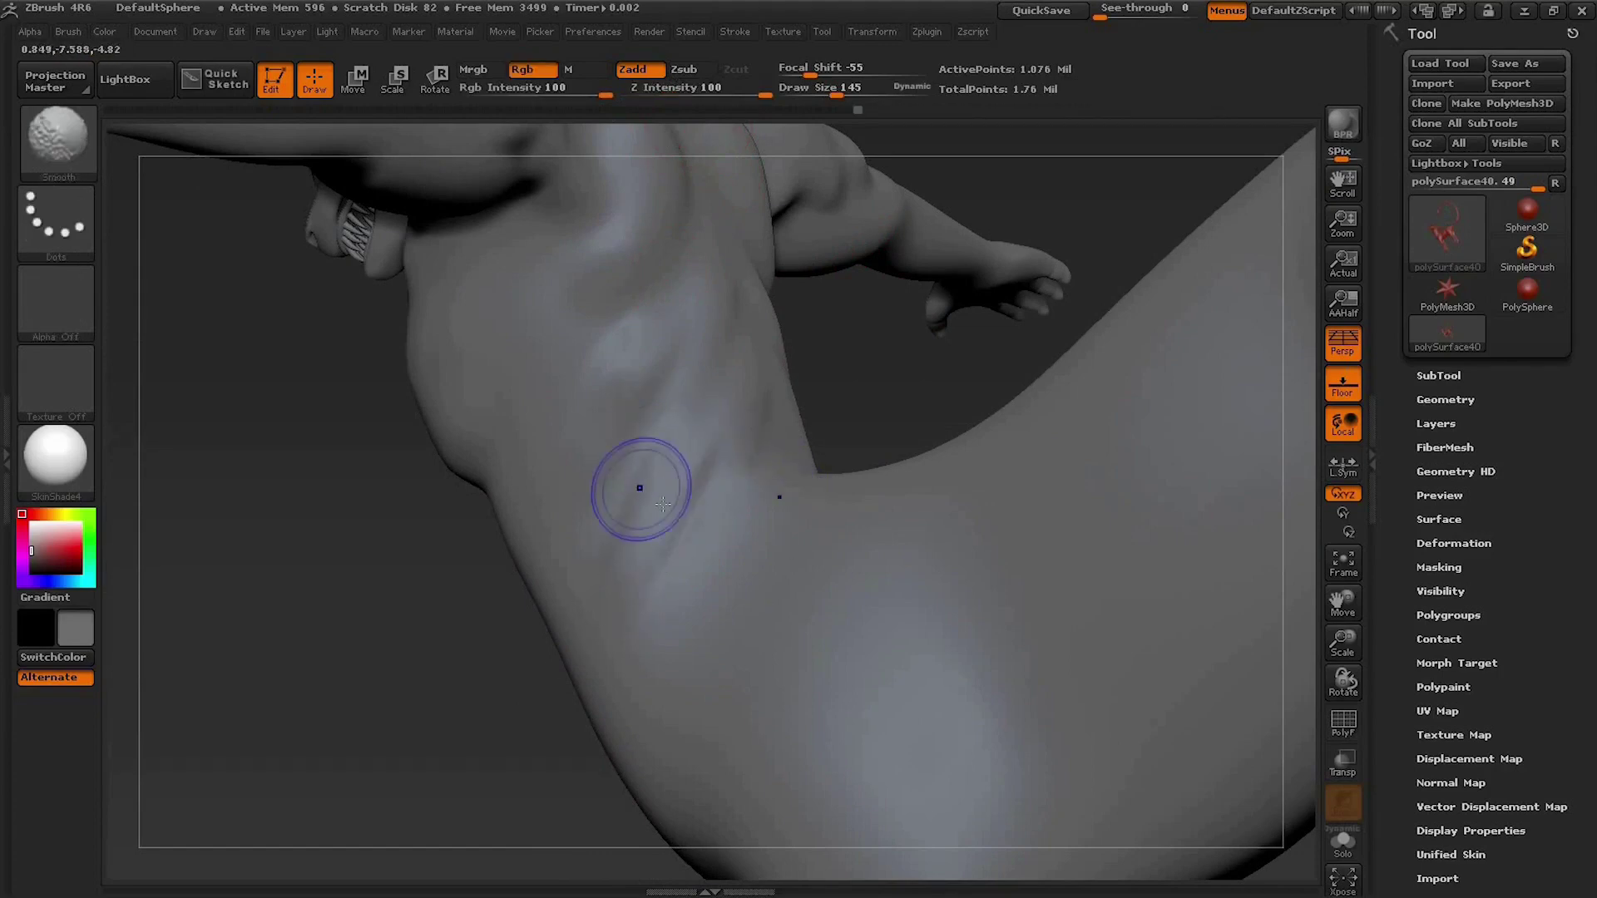
mouse_move(332, 741)
mouse_down()
mouse_move(317, 703)
mouse_move(784, 331)
mouse_move(613, 247)
mouse_up()
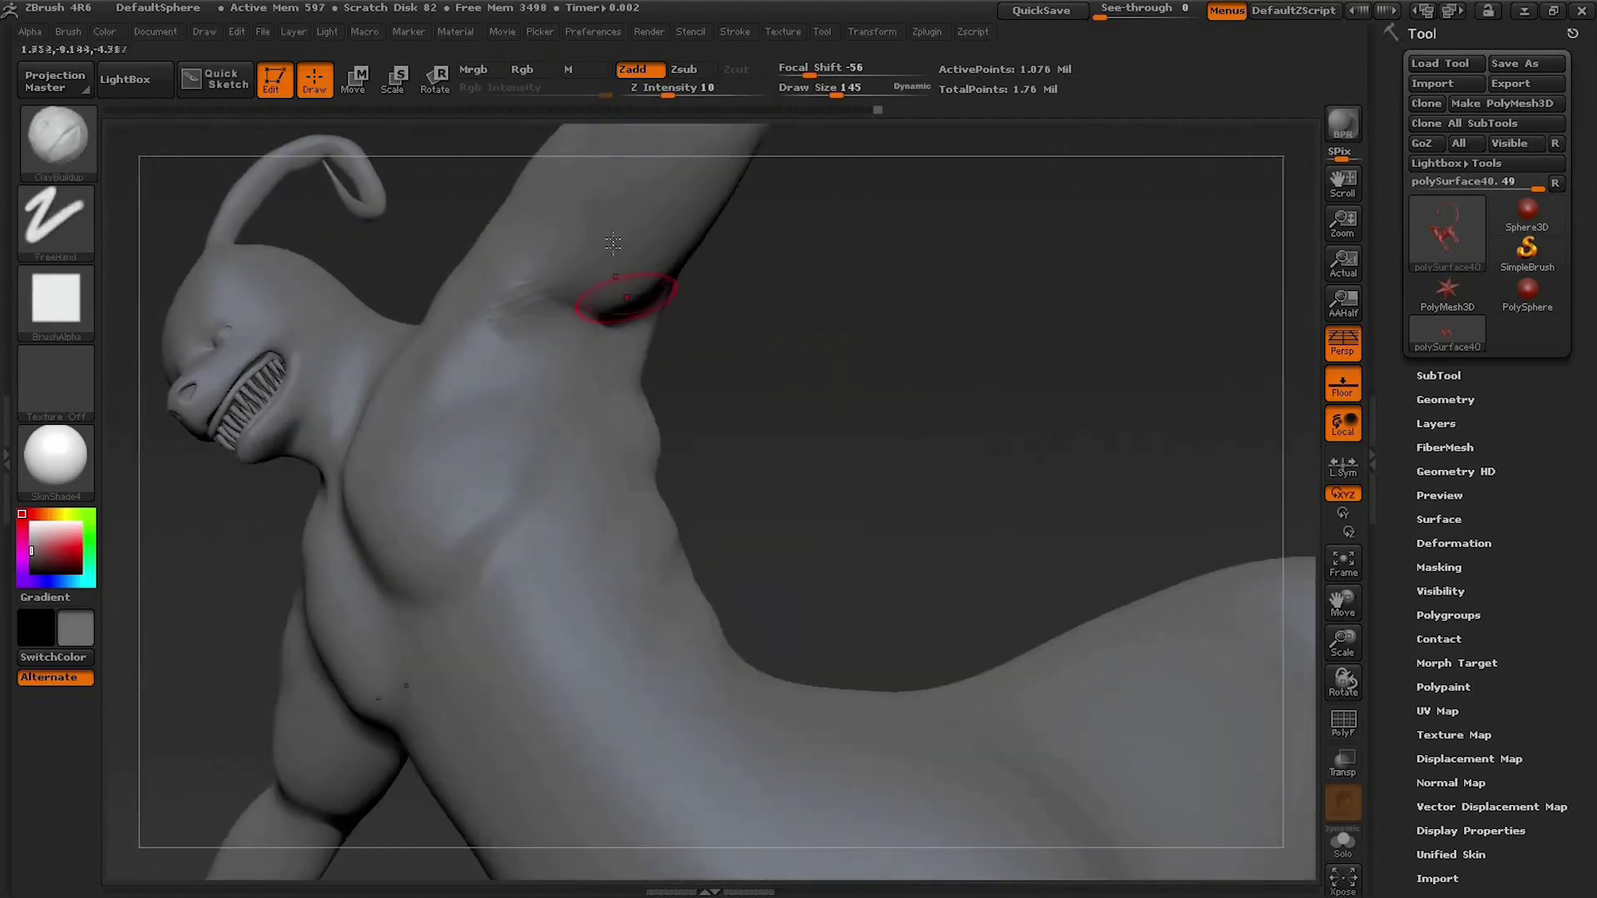
Step: Add ridged clay strokes around the armpit and smooth them
mouse_move(559, 306)
mouse_down()
mouse_move(517, 359)
mouse_move(518, 320)
mouse_up()
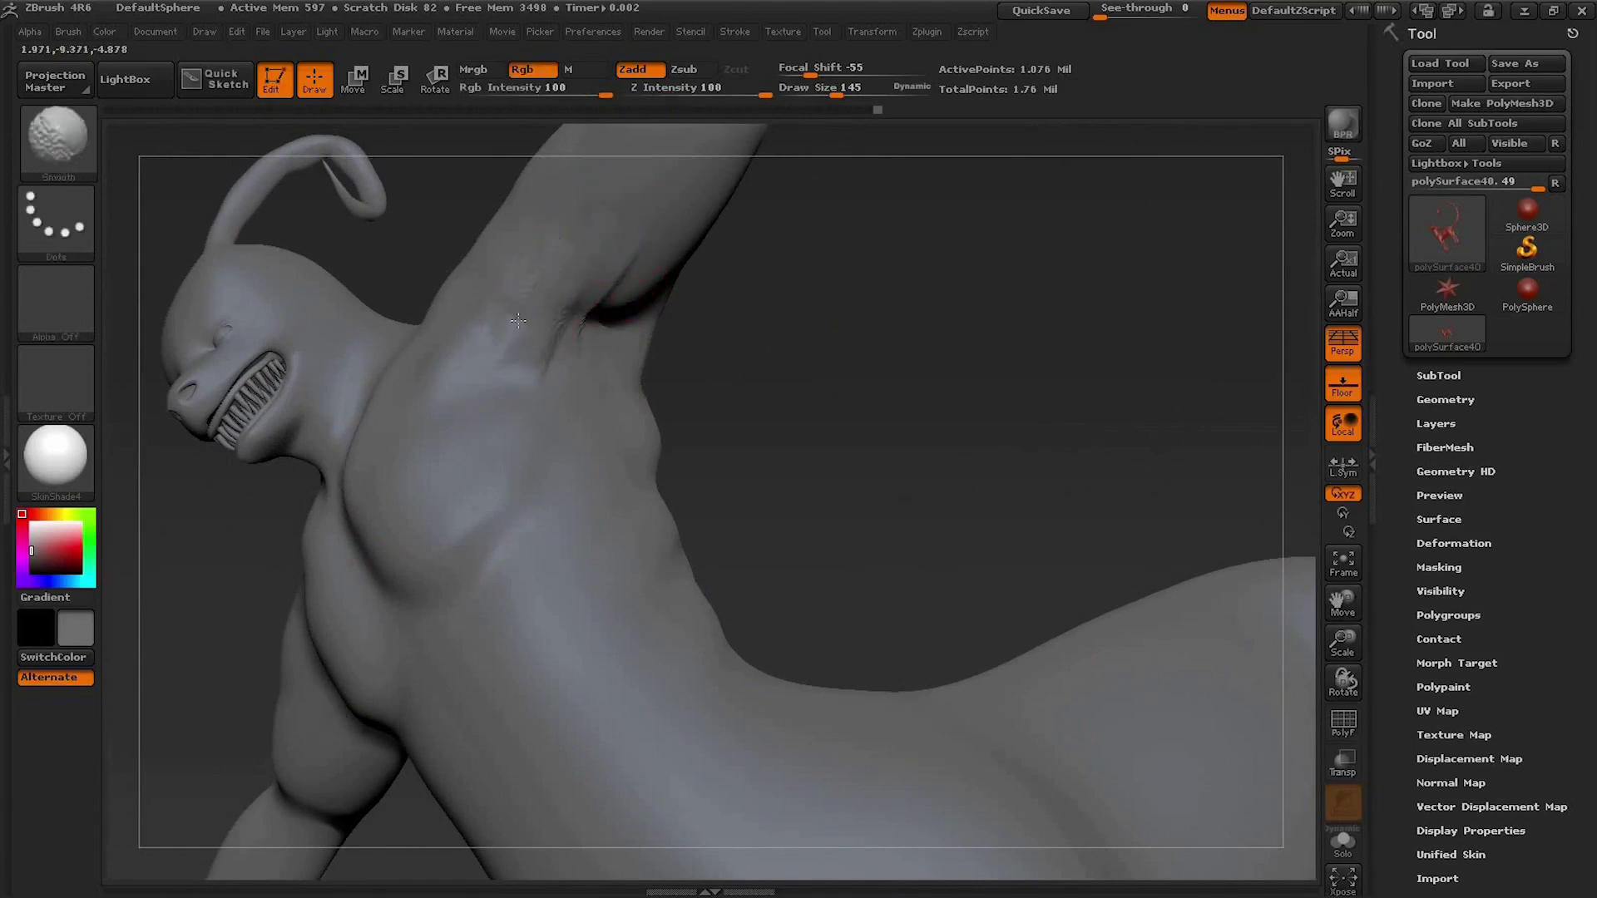
drag(1060, 250, 946, 224)
drag(536, 359, 580, 263)
mouse_move(813, 306)
mouse_down()
mouse_move(530, 223)
mouse_move(459, 416)
mouse_up()
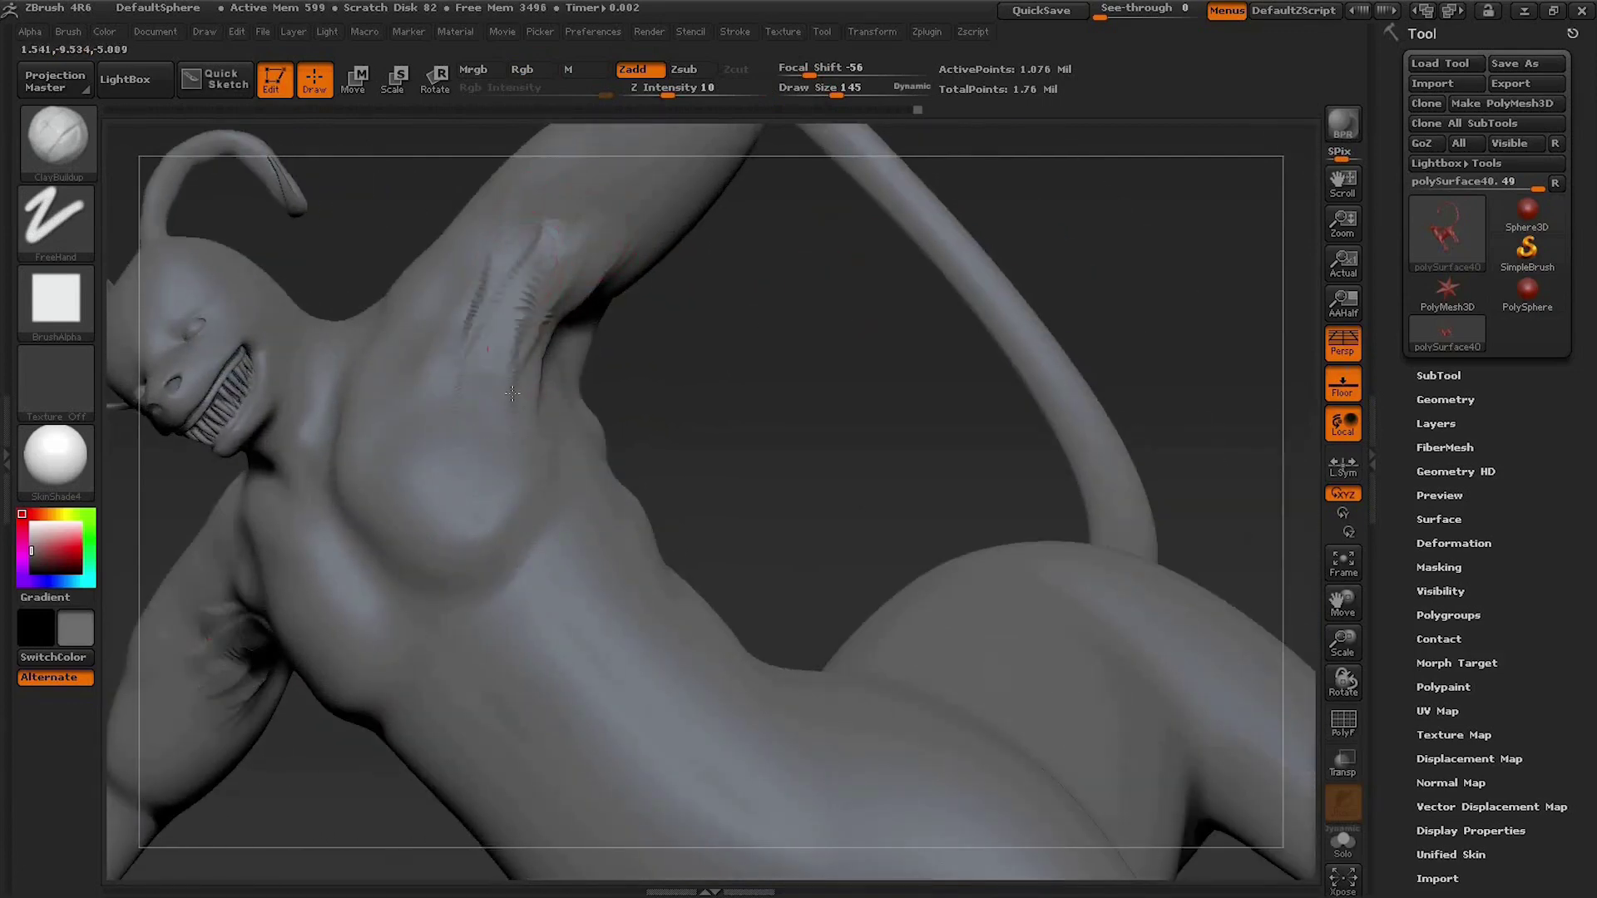
drag(570, 249, 511, 349)
mouse_move(756, 349)
mouse_down()
mouse_move(774, 332)
mouse_move(777, 371)
mouse_move(528, 467)
mouse_up()
shift+drag(508, 344, 590, 268)
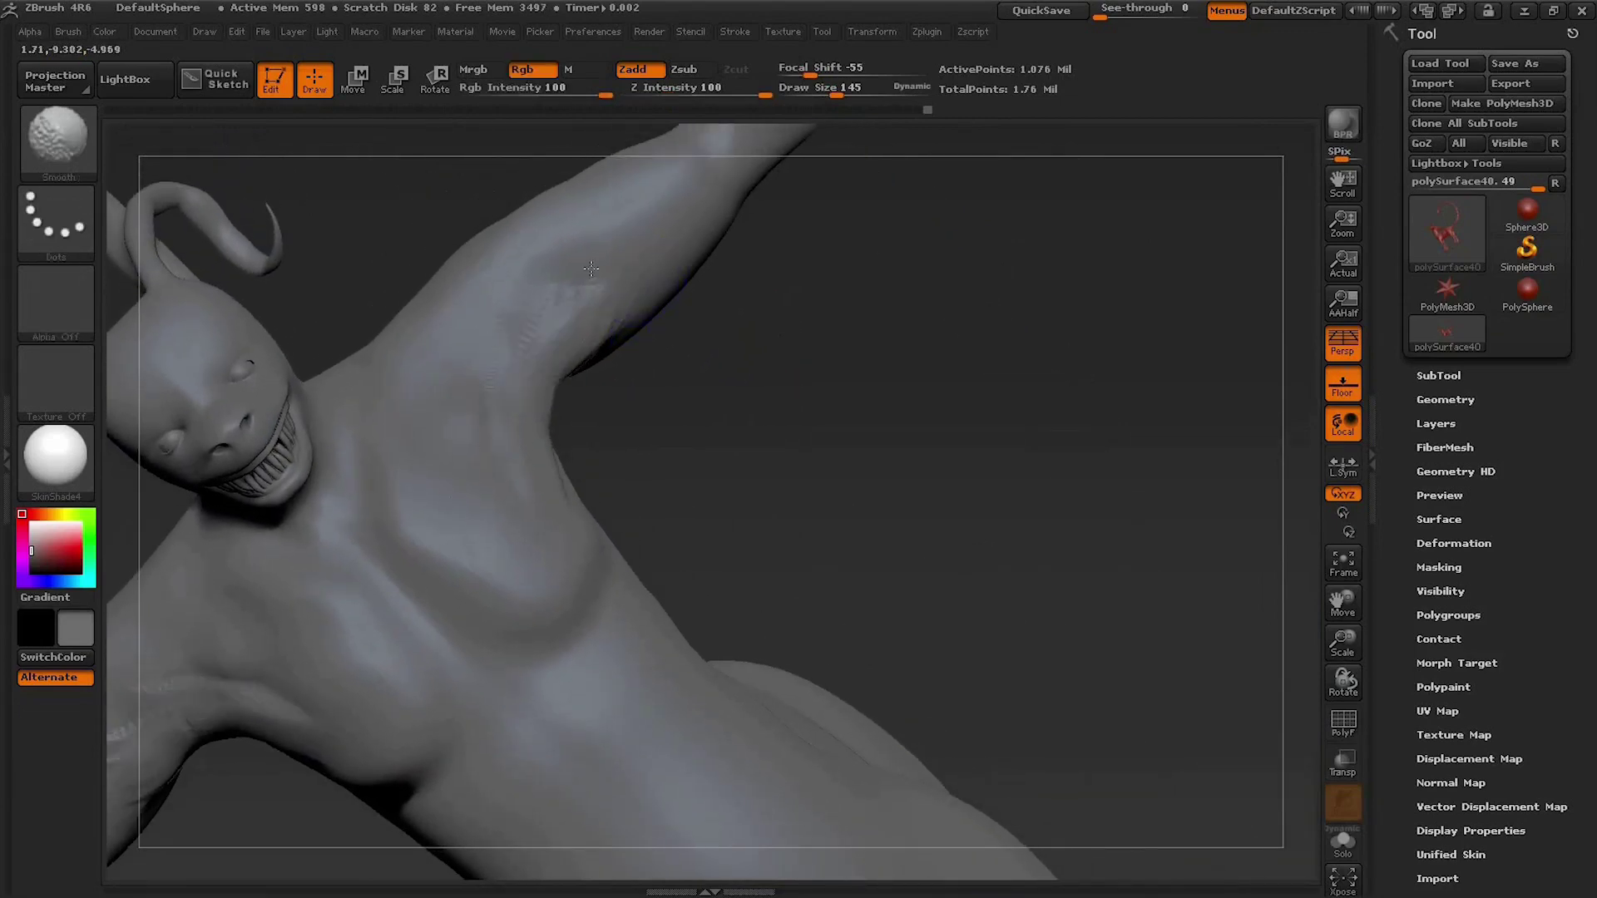
drag(778, 472, 580, 298)
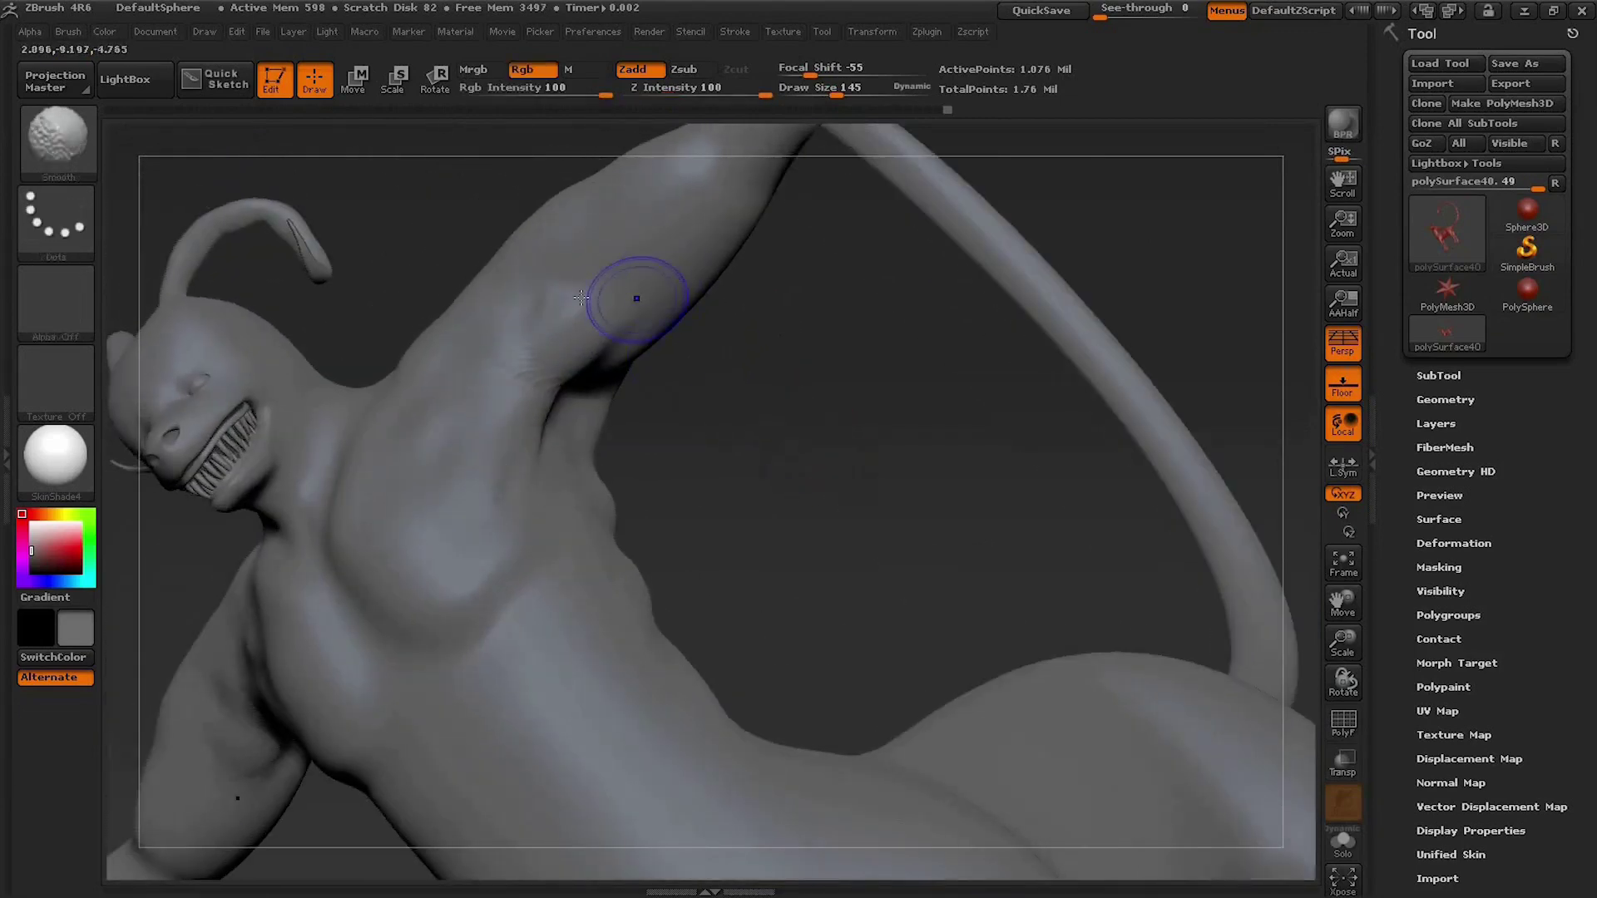
Step: Reselect ClayBuildup and smooth the armpit crease
key(b)
key(c)
key(b)
mouse_move(848, 420)
mouse_down()
mouse_move(628, 360)
mouse_move(614, 406)
mouse_up()
shift+drag(598, 329, 529, 450)
mouse_move(882, 349)
mouse_down()
mouse_move(941, 327)
mouse_move(791, 363)
mouse_move(777, 385)
mouse_move(853, 358)
mouse_up()
mouse_move(942, 658)
mouse_down()
mouse_move(907, 675)
mouse_move(944, 630)
mouse_move(838, 575)
mouse_move(842, 488)
mouse_move(1265, 474)
mouse_move(1247, 485)
mouse_move(1248, 457)
mouse_move(1072, 497)
mouse_move(1234, 486)
mouse_move(1253, 392)
mouse_move(1134, 531)
mouse_move(1081, 540)
mouse_up()
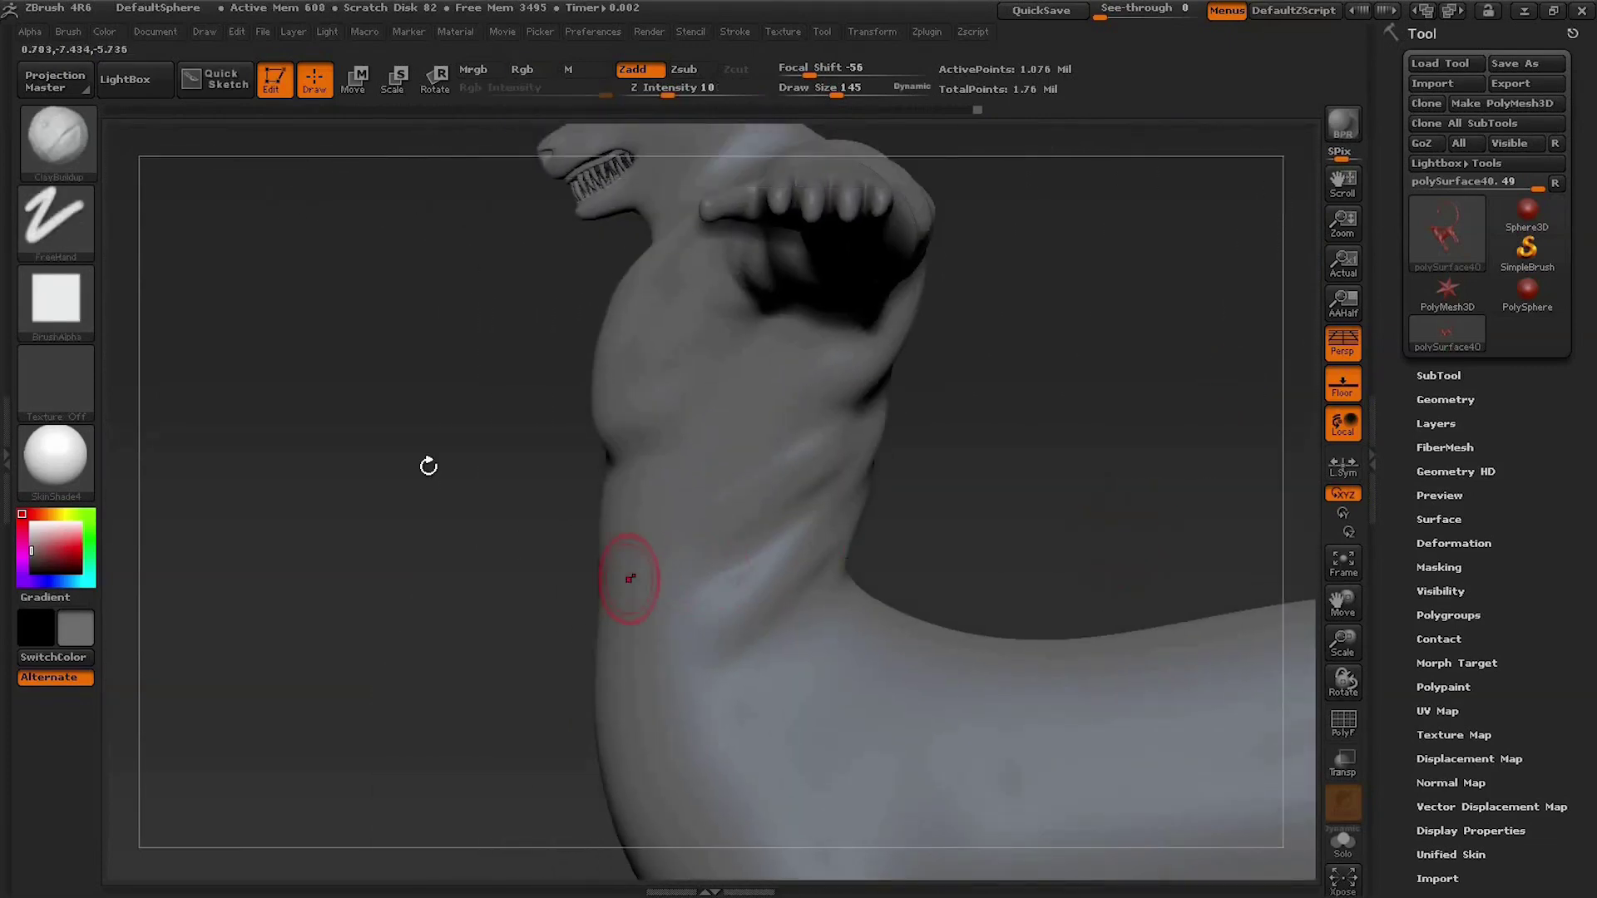
Step: Smooth the crease across the chest from a front view of the torso
mouse_move(422, 447)
mouse_down()
mouse_move(392, 328)
mouse_move(421, 446)
mouse_move(464, 440)
mouse_move(427, 457)
mouse_up()
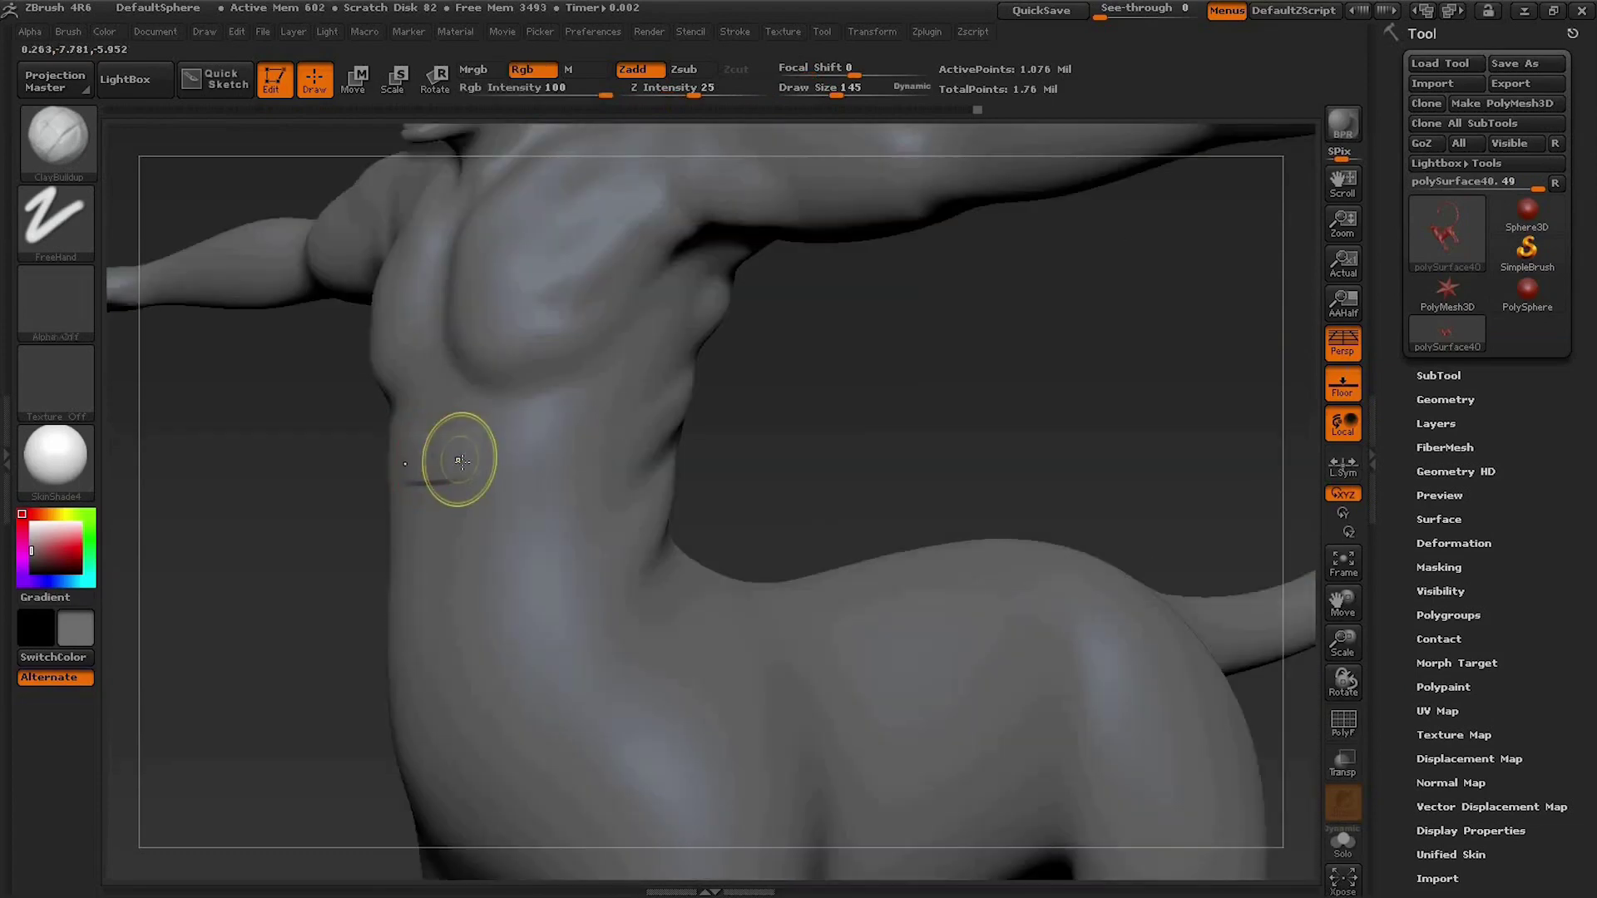
mouse_move(871, 426)
mouse_down()
mouse_move(909, 428)
mouse_move(731, 535)
mouse_move(660, 552)
mouse_up()
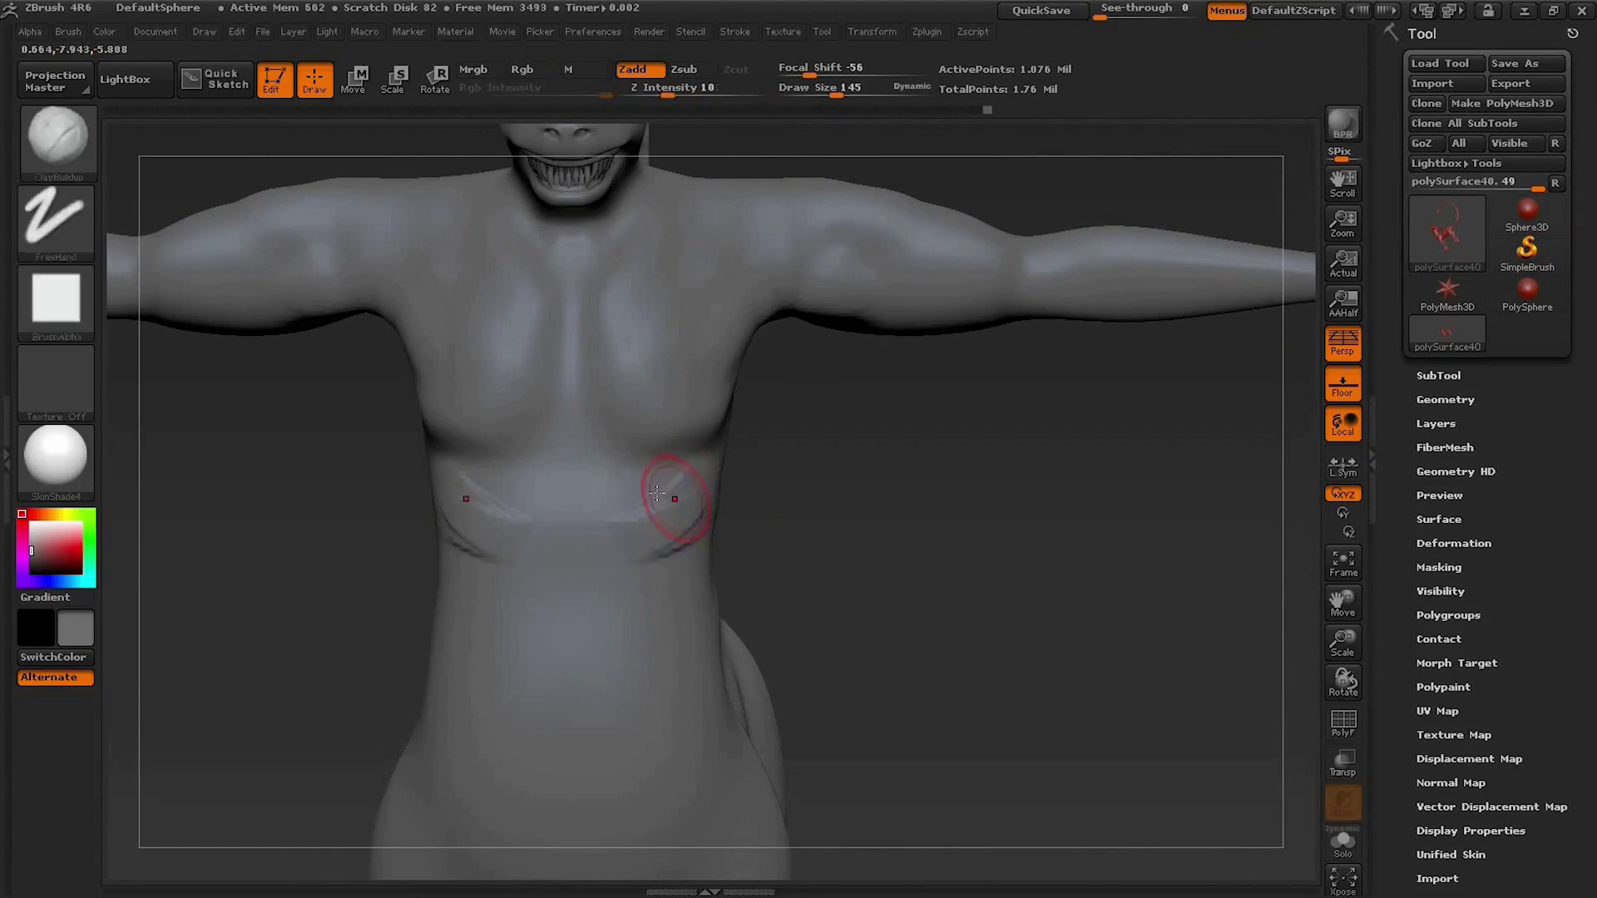
shift+drag(636, 499, 737, 479)
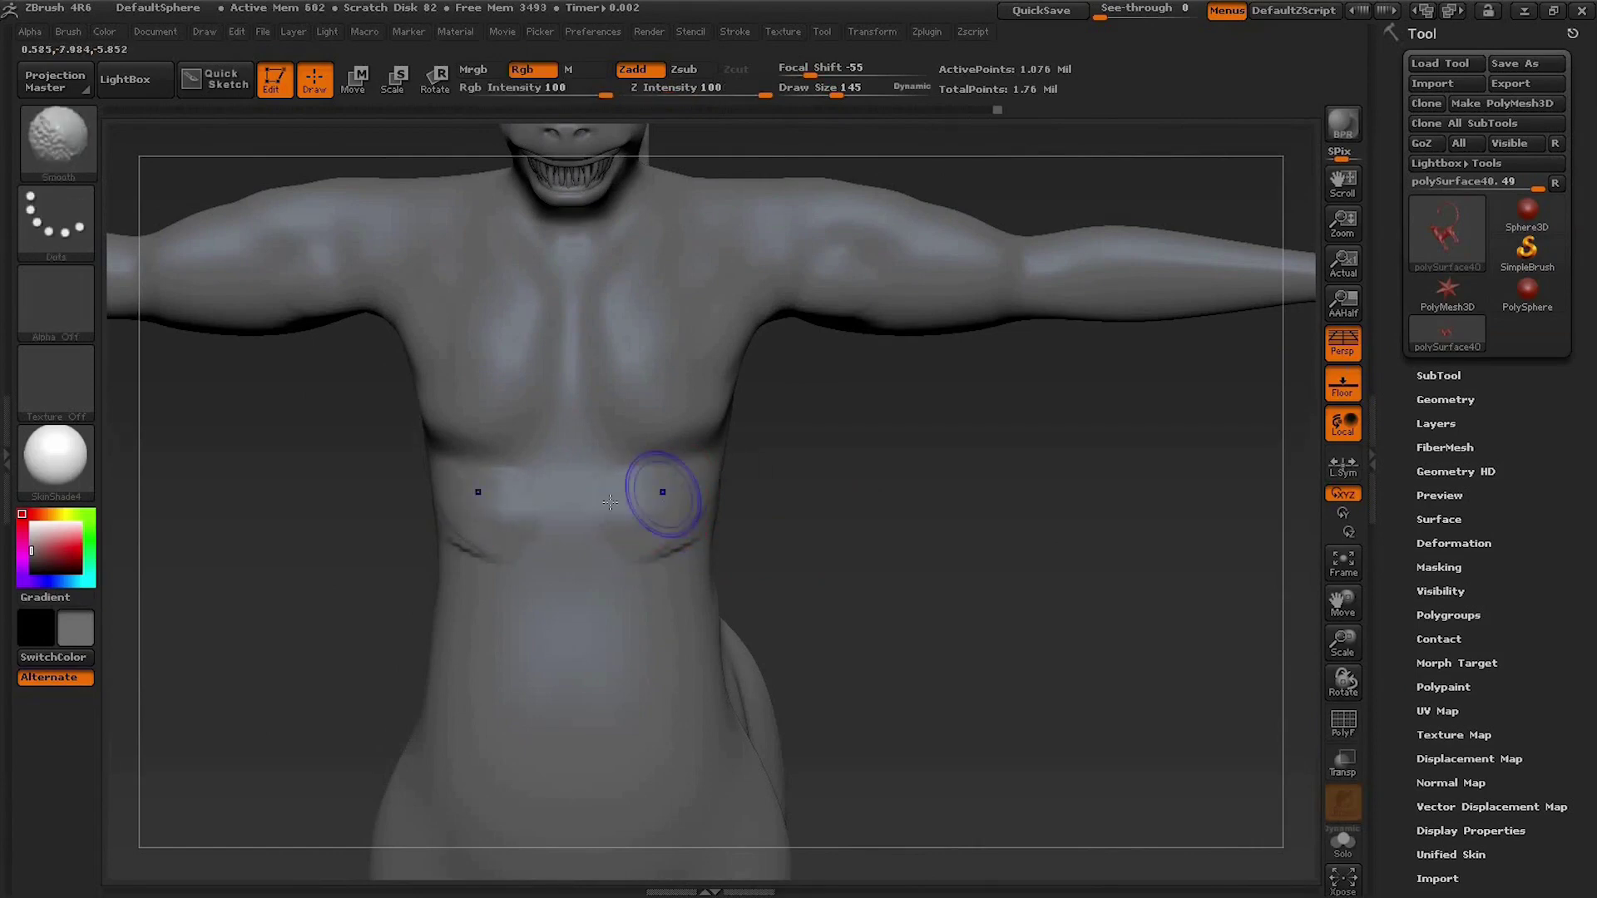
mouse_move(776, 546)
mouse_down()
mouse_move(813, 413)
mouse_move(728, 437)
mouse_up()
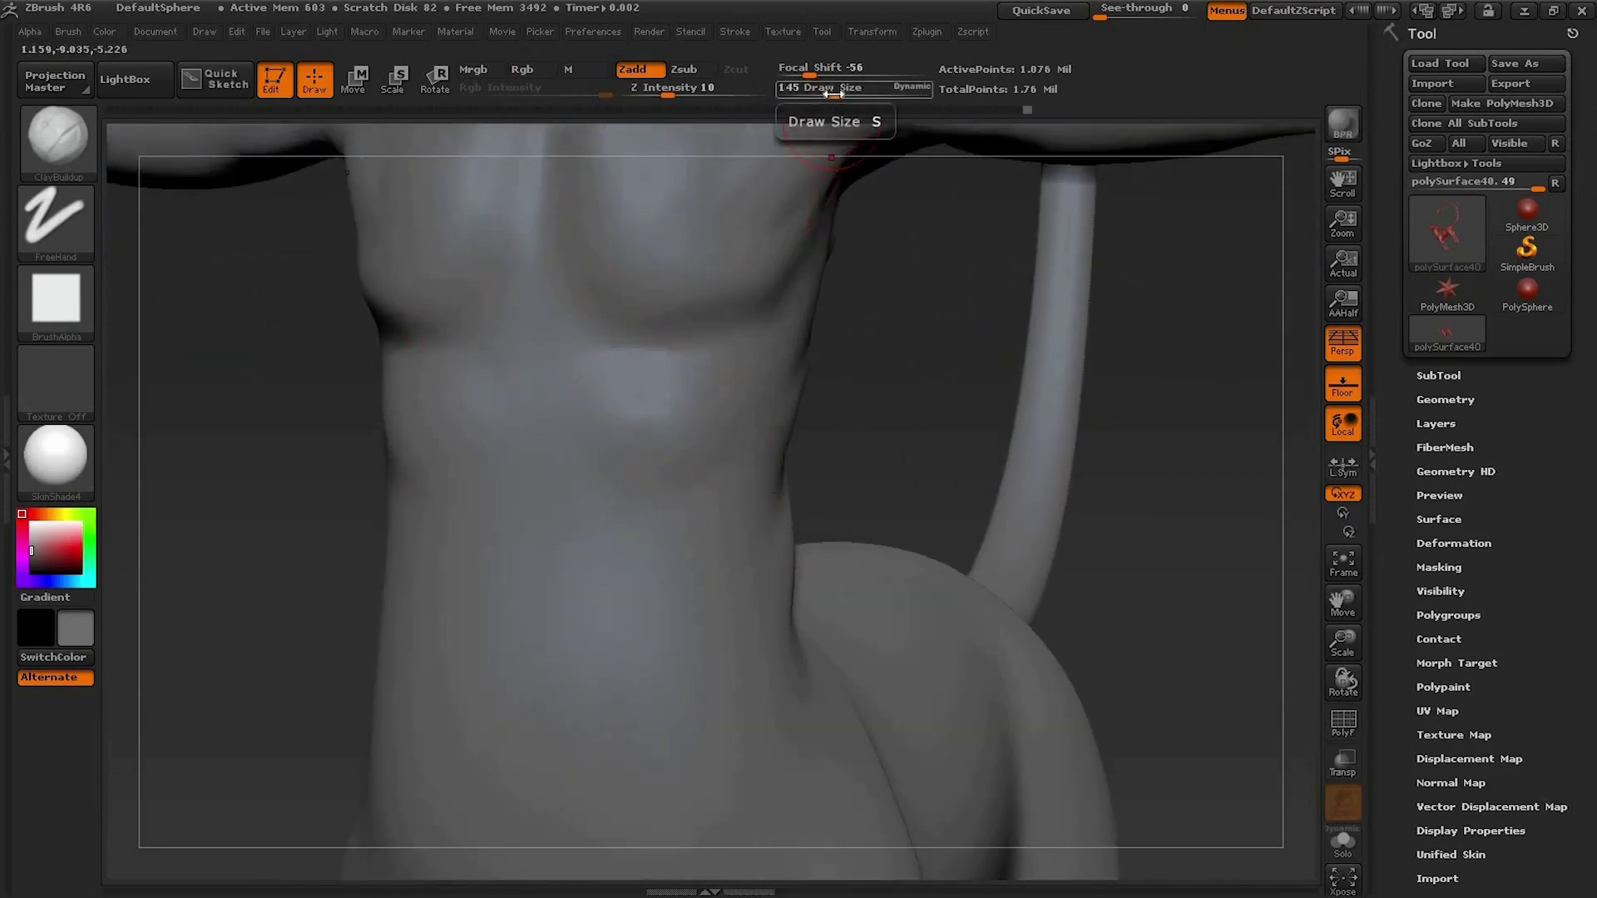
Step: Reduce the Draw Size to 62 and smooth the bumps on the lower chest
drag(836, 96, 821, 97)
drag(907, 234, 903, 349)
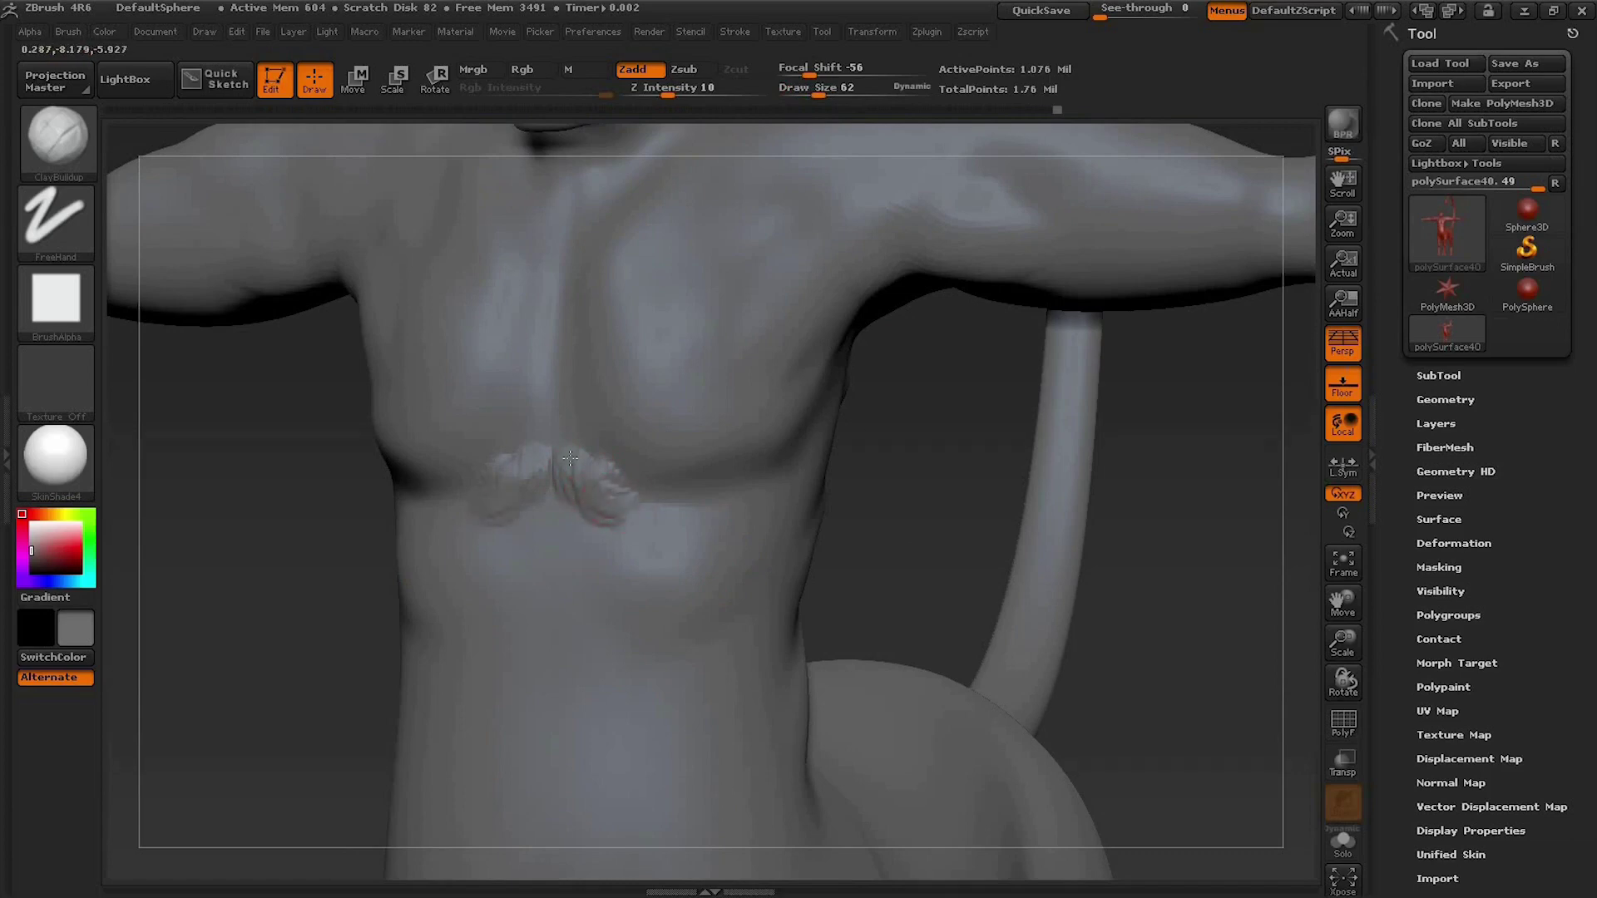
key(shift)
shift+drag(581, 510, 546, 516)
mouse_move(955, 460)
mouse_down()
mouse_move(953, 525)
mouse_move(863, 453)
mouse_up()
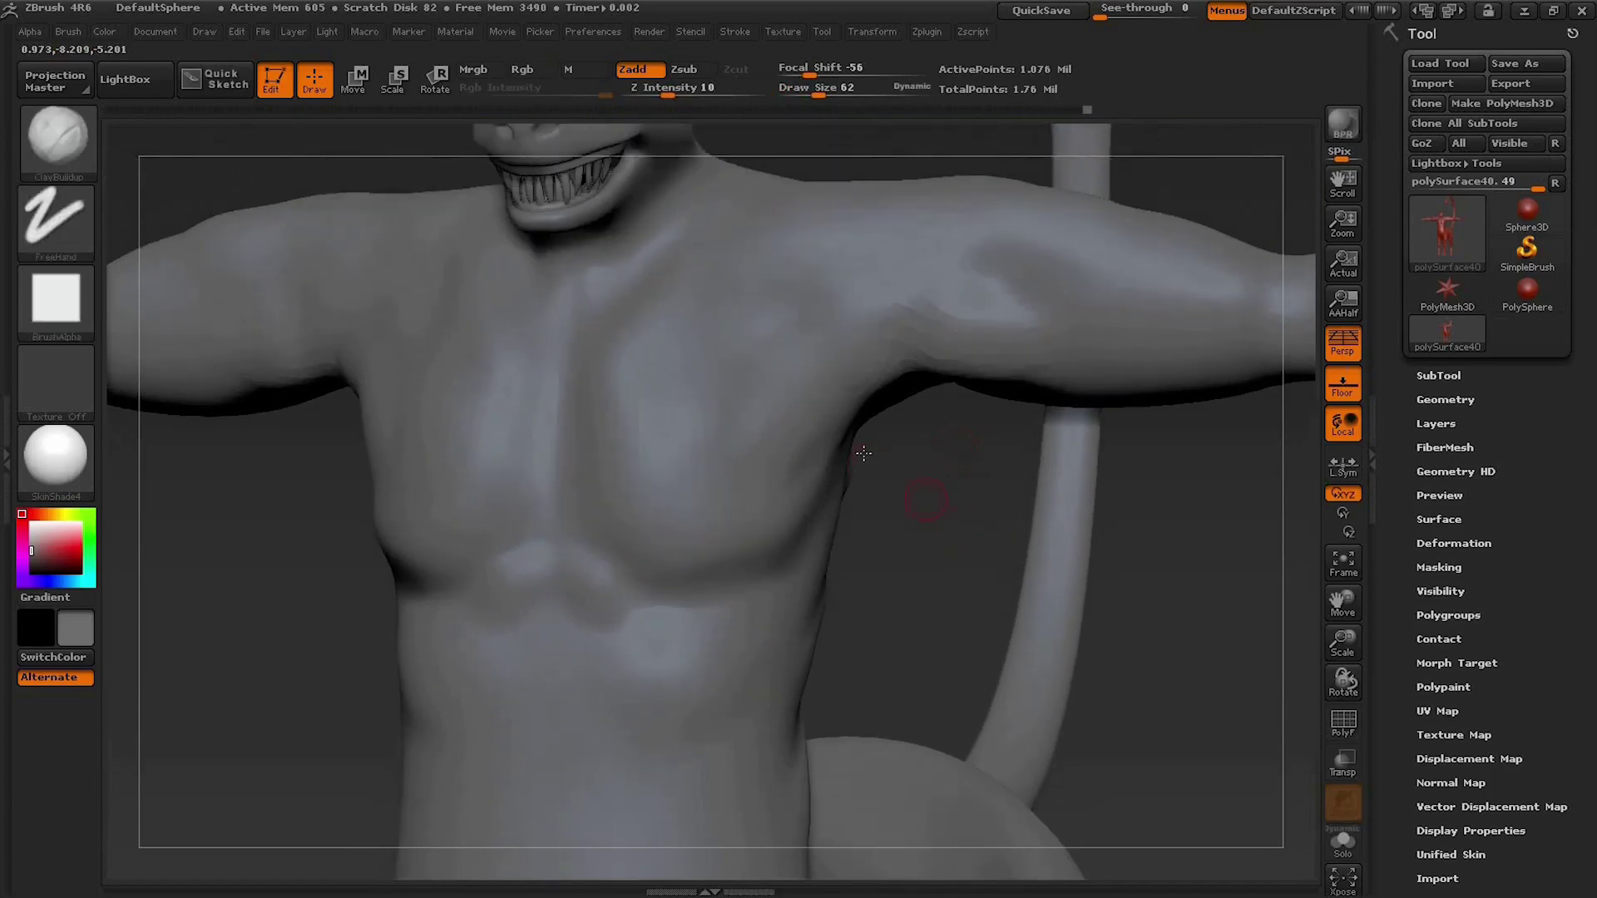
shift+drag(563, 560, 698, 624)
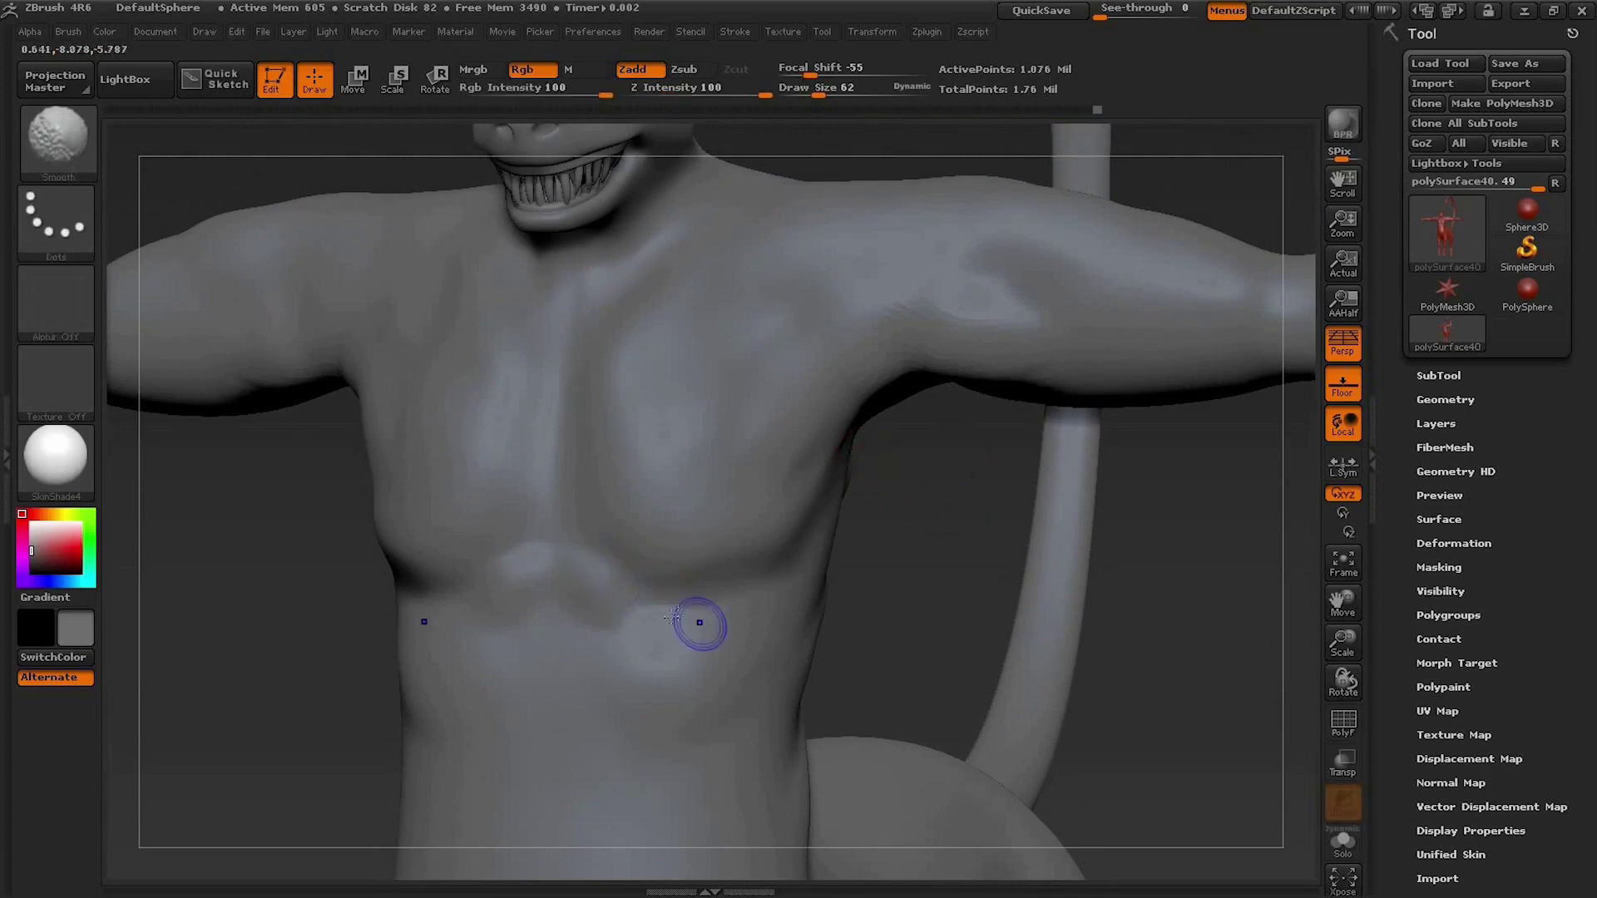
Step: Build clay bumps on the upper abdomen and smooth them into rough muscle blocks
drag(893, 595, 848, 510)
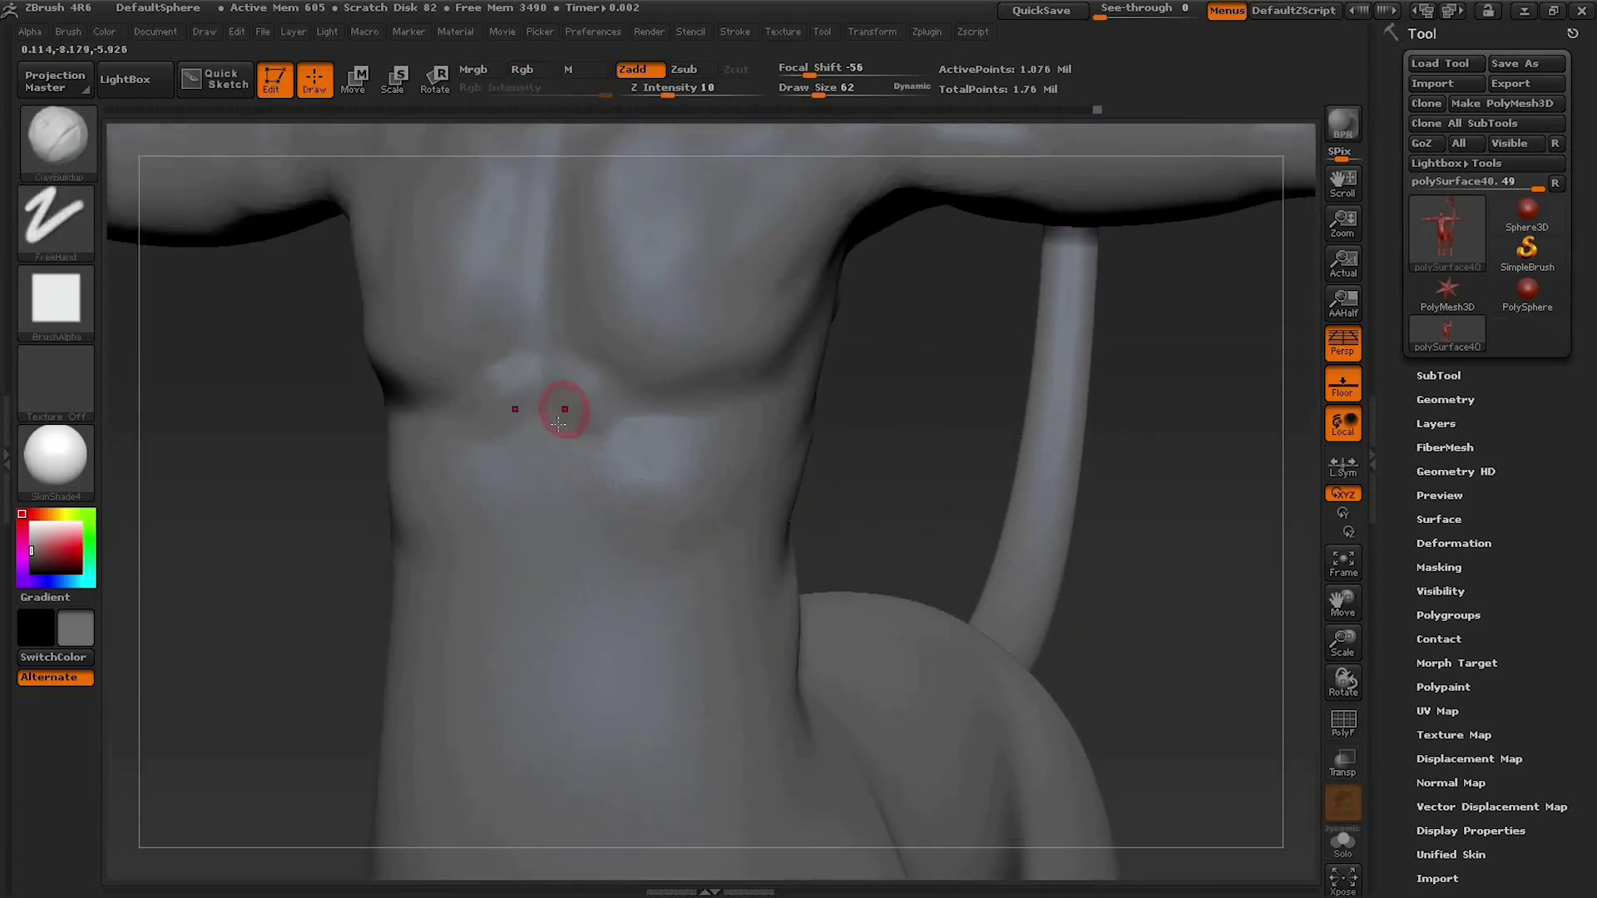
drag(524, 453, 517, 471)
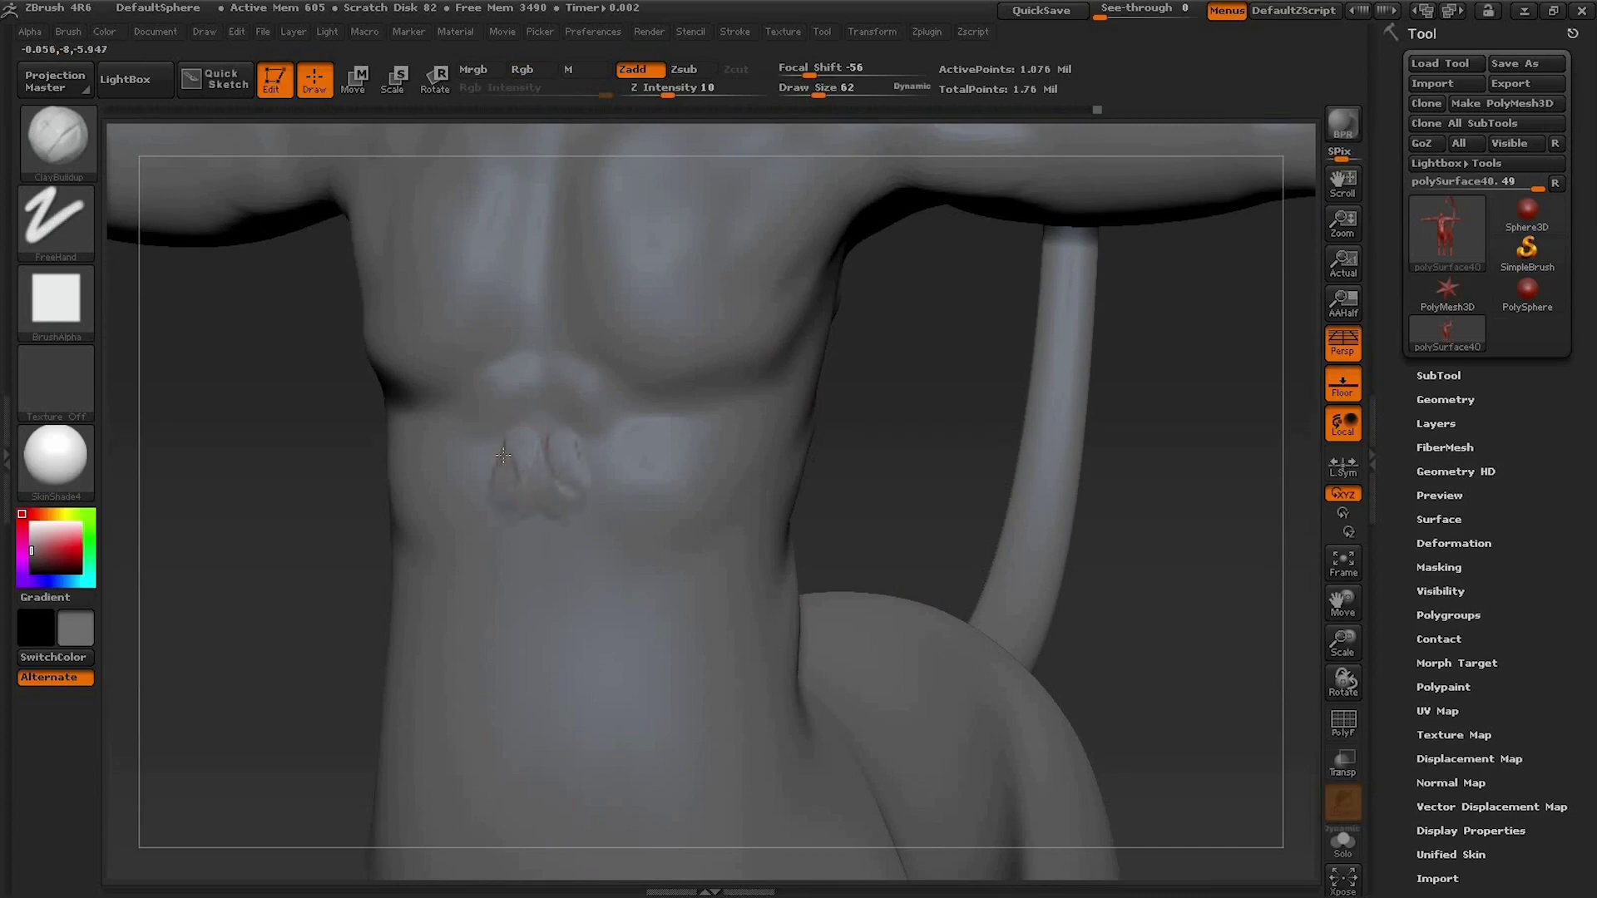
mouse_move(503, 449)
shift+mouse_down()
mouse_move(487, 456)
mouse_move(549, 487)
mouse_move(512, 492)
mouse_move(520, 469)
mouse_move(473, 516)
shift+mouse_up()
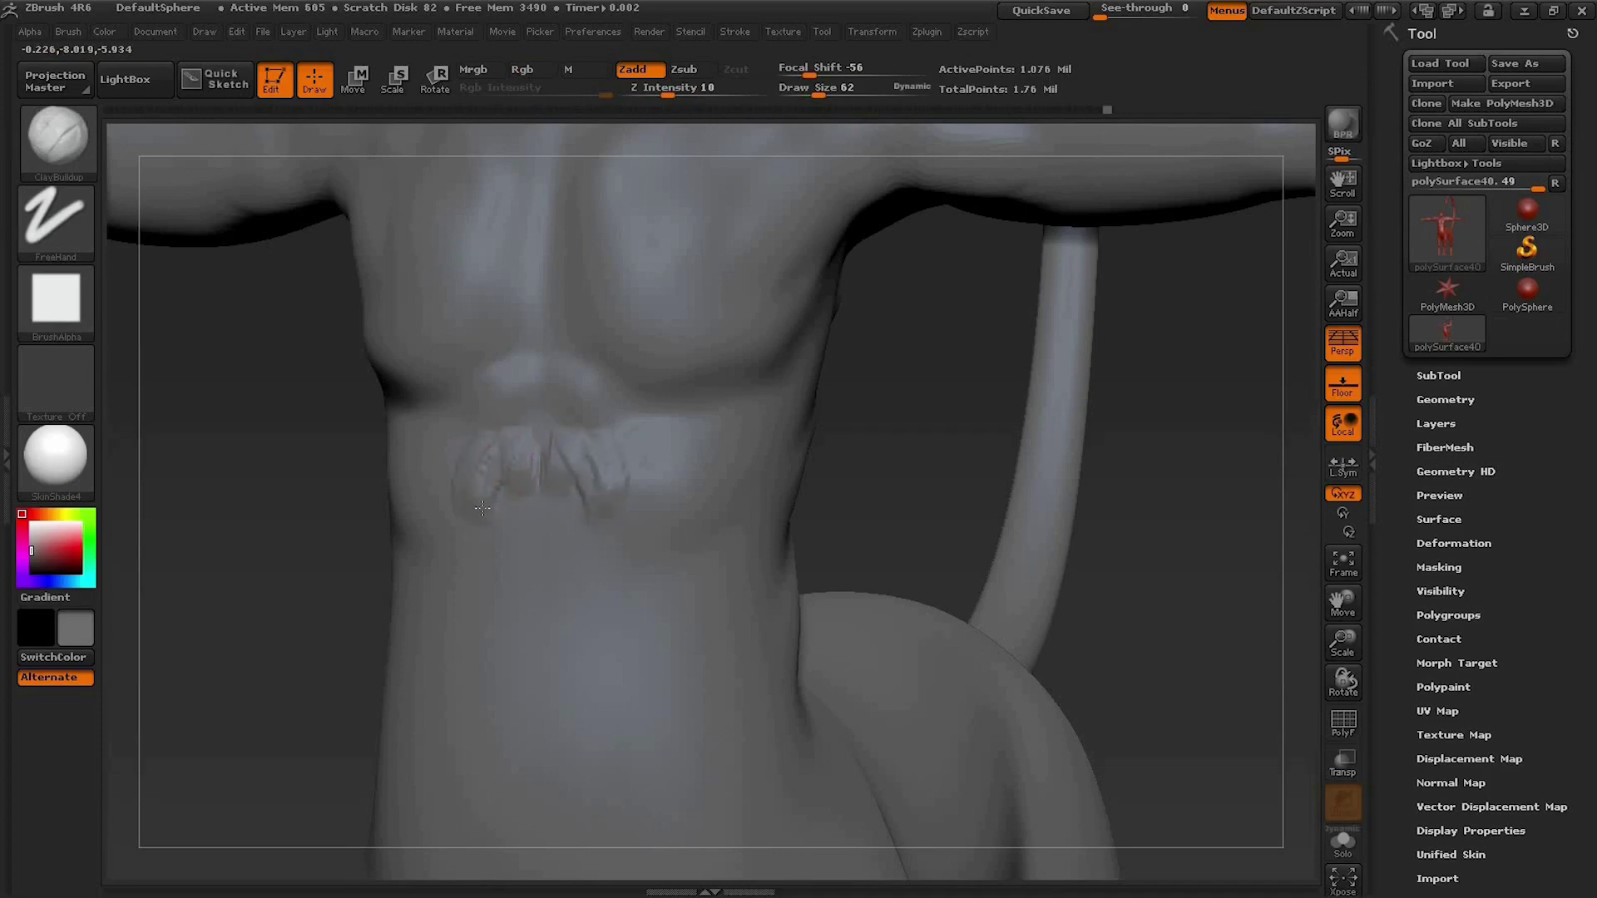
mouse_move(481, 428)
shift+mouse_down()
mouse_move(499, 474)
mouse_move(523, 464)
mouse_move(489, 521)
mouse_move(481, 464)
shift+mouse_up()
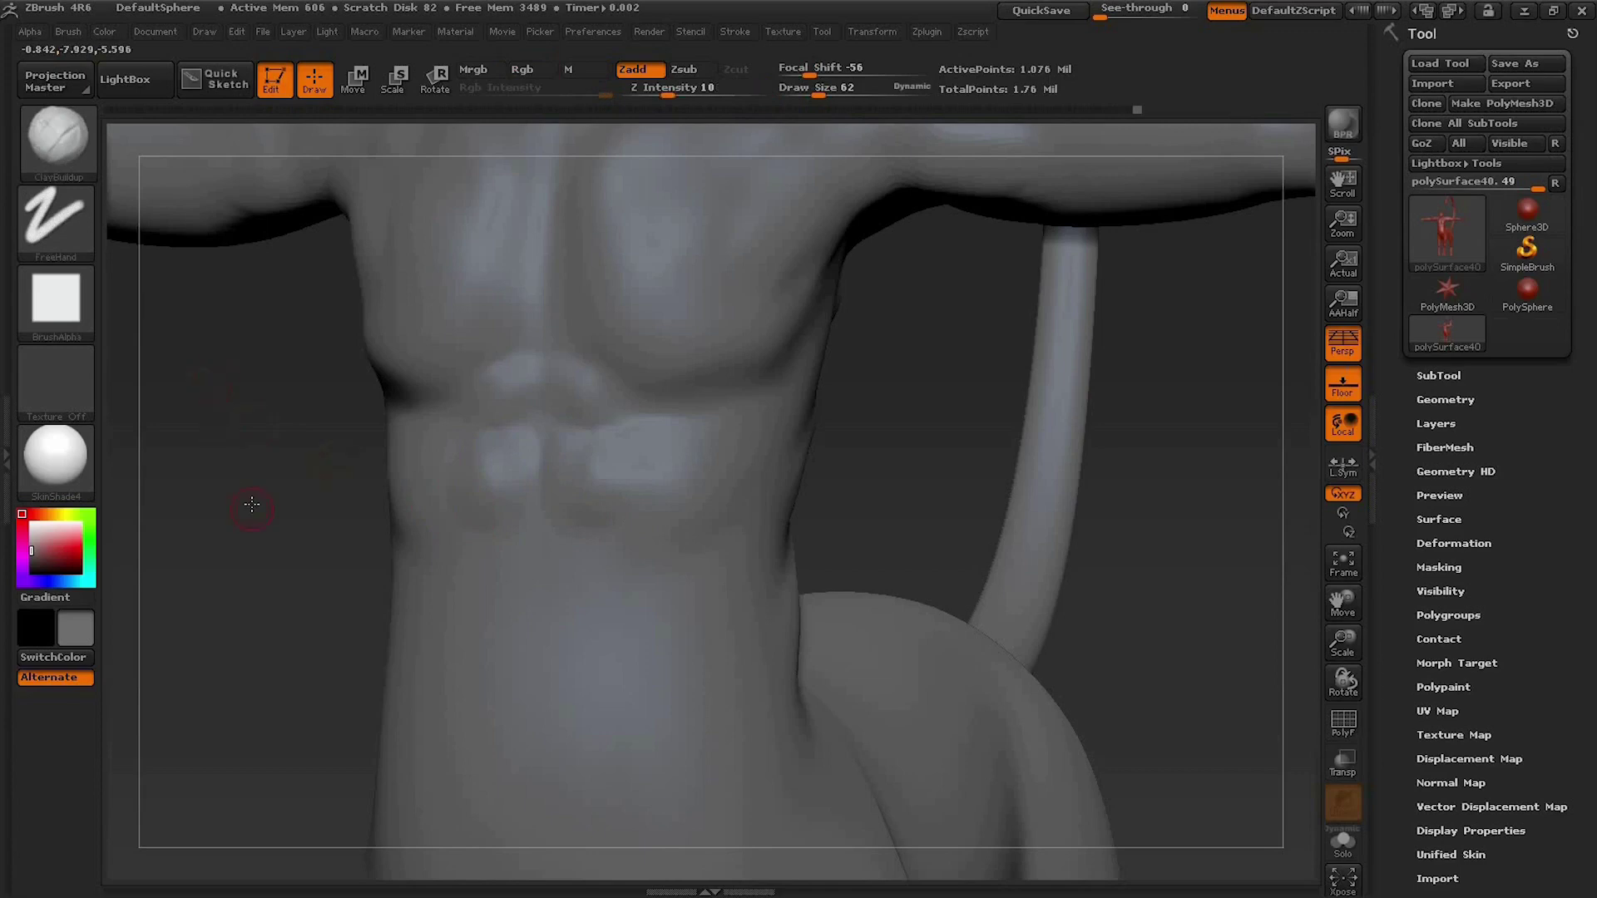
alt+drag(259, 480, 207, 257)
click(83, 147)
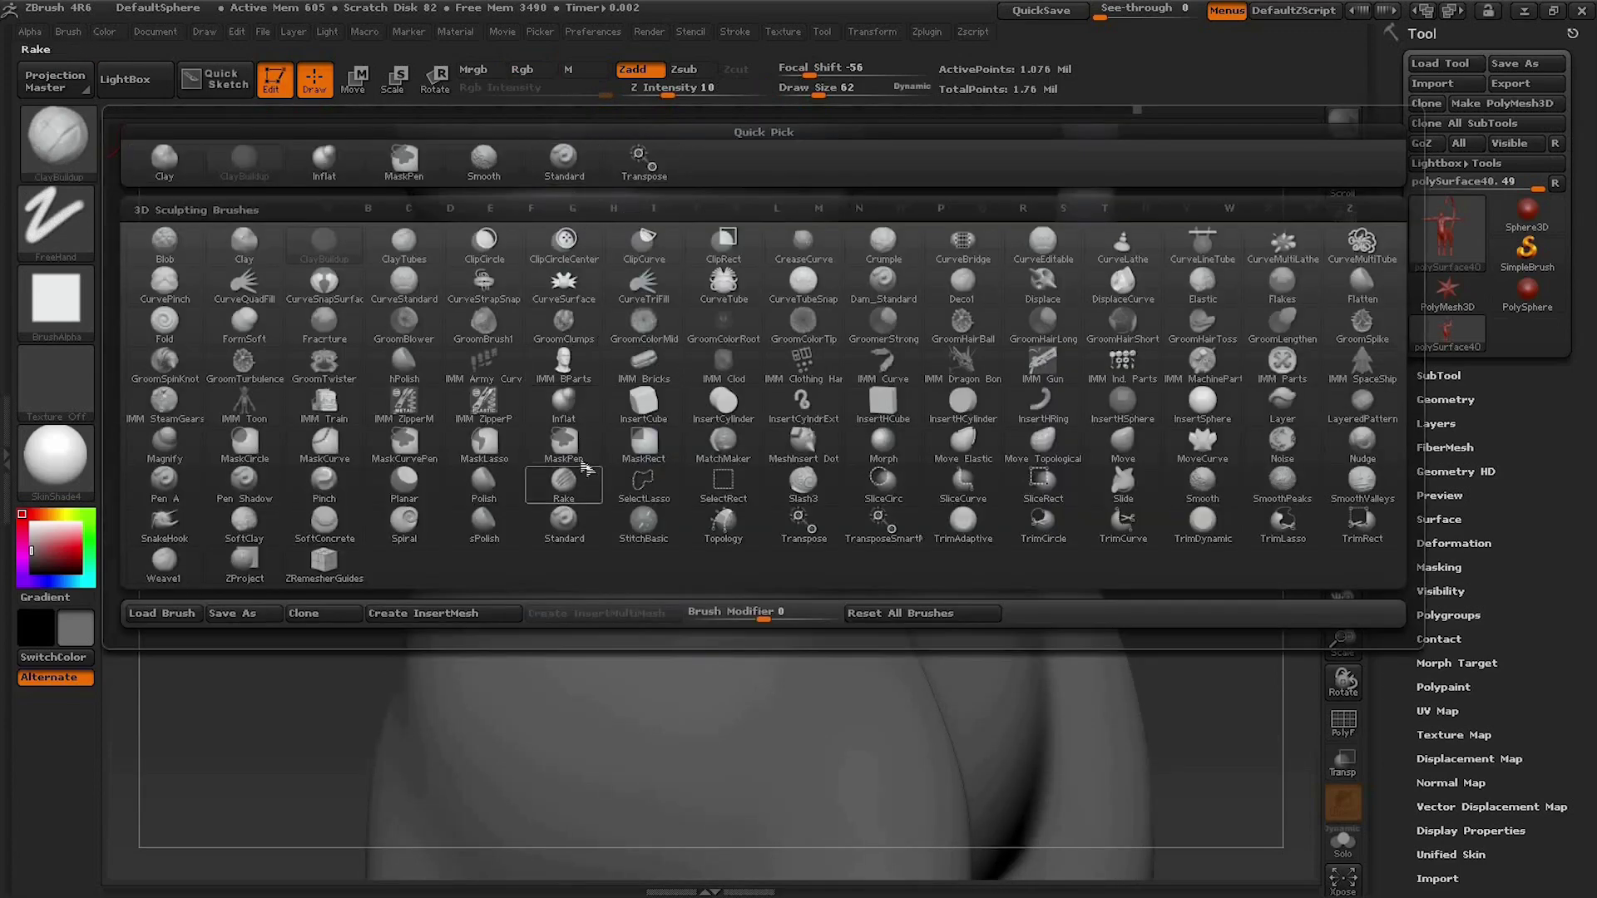
Step: Switch to the Slash3 brush and lower its Z Intensity to 22
key(s)
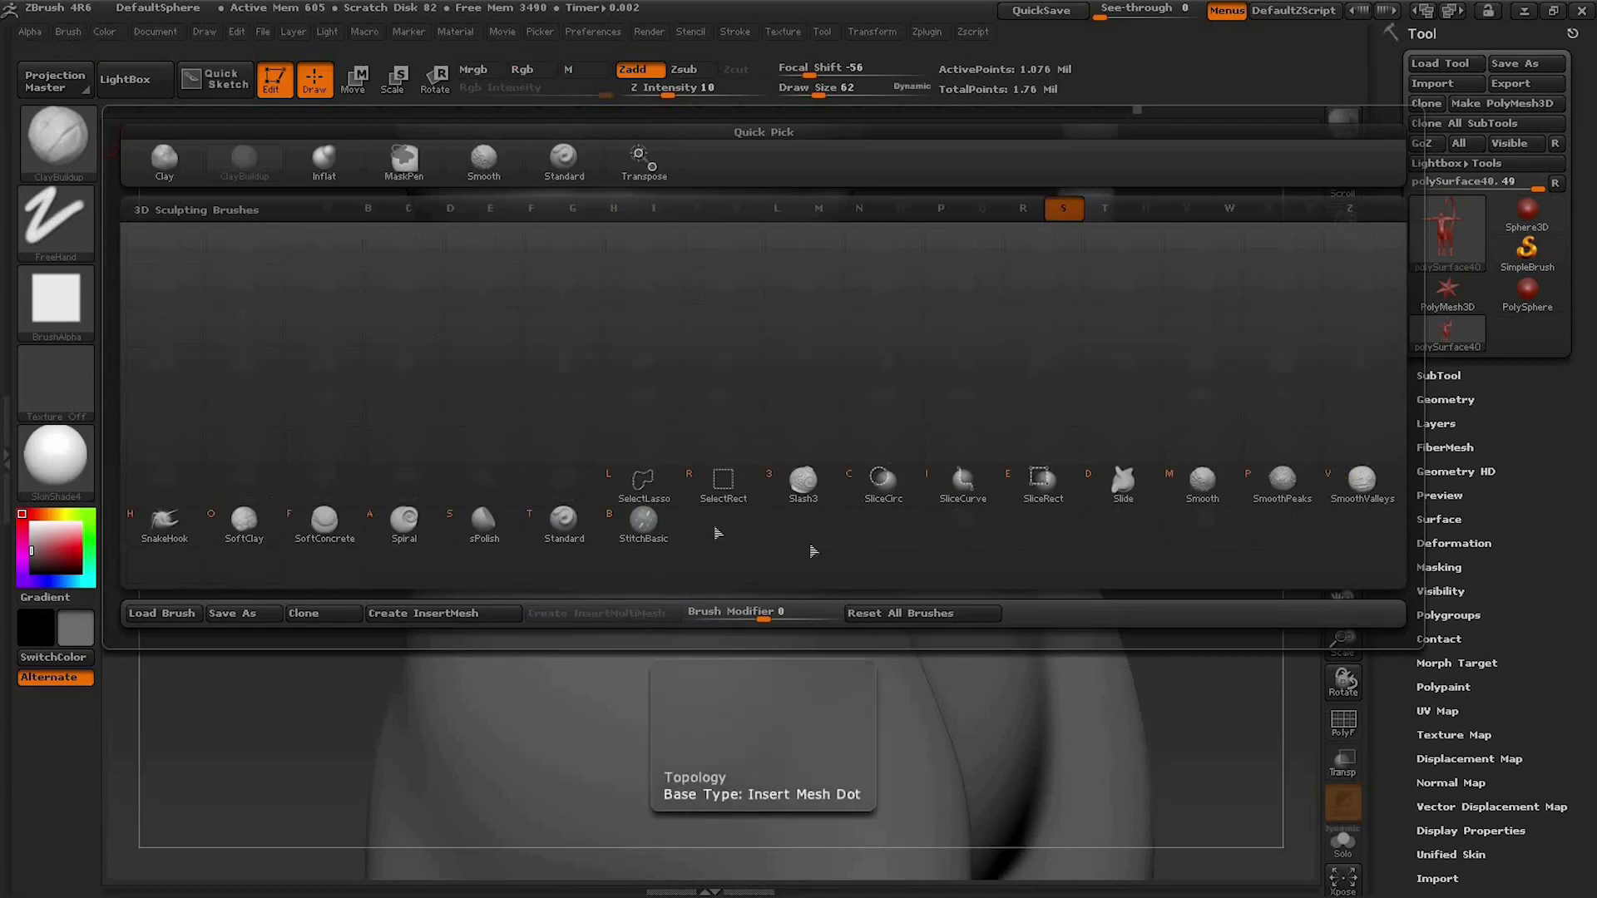
click(816, 492)
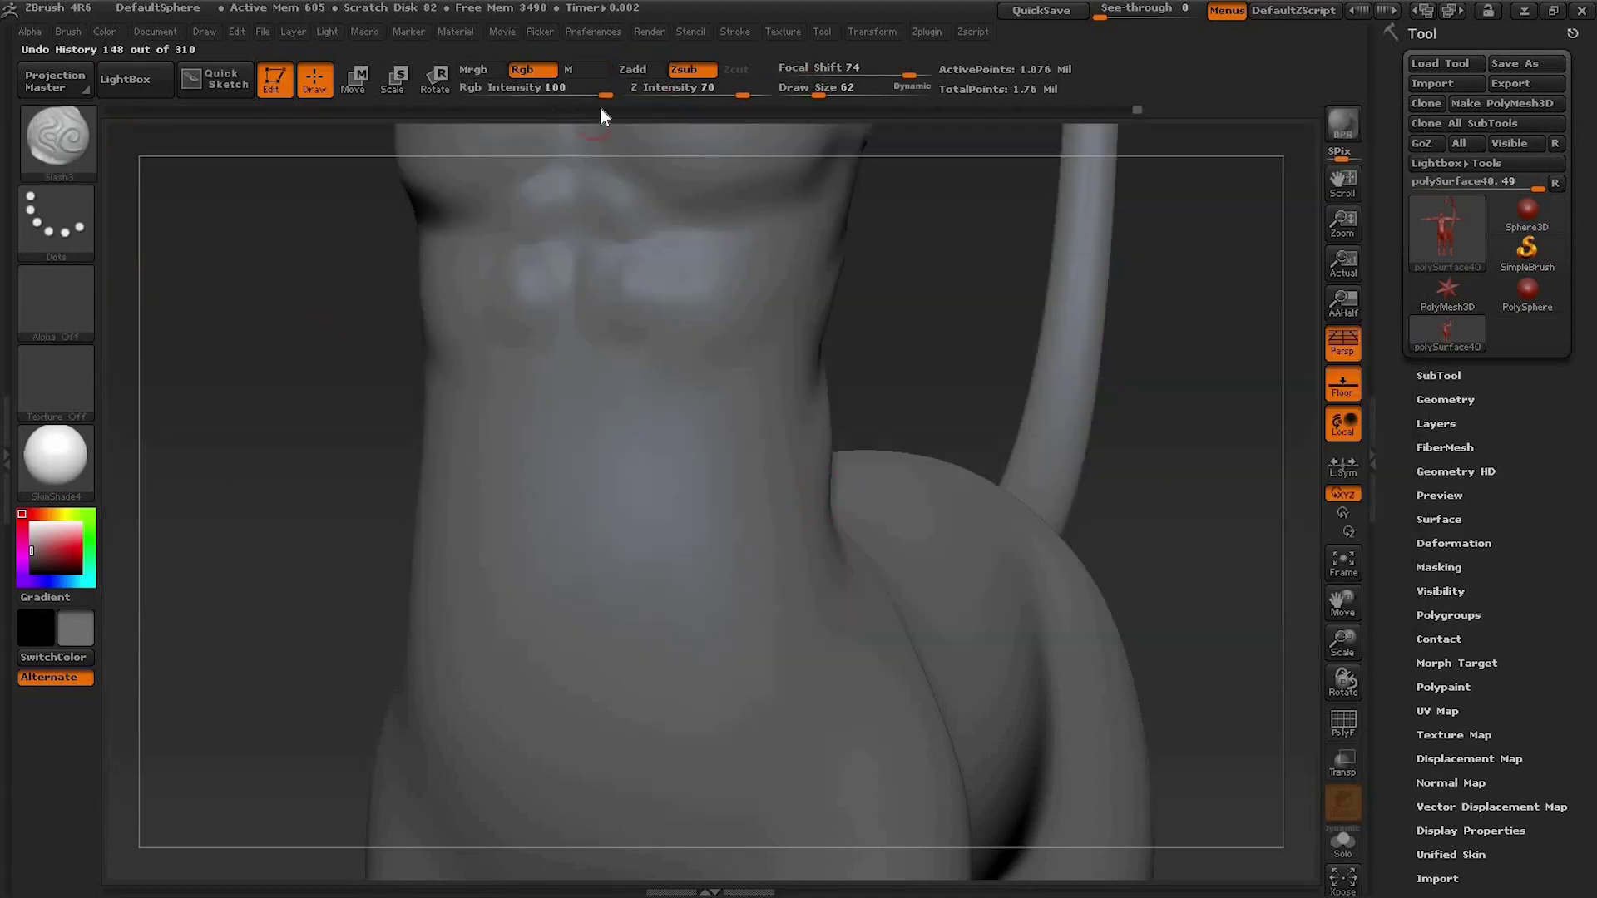
drag(738, 94, 703, 94)
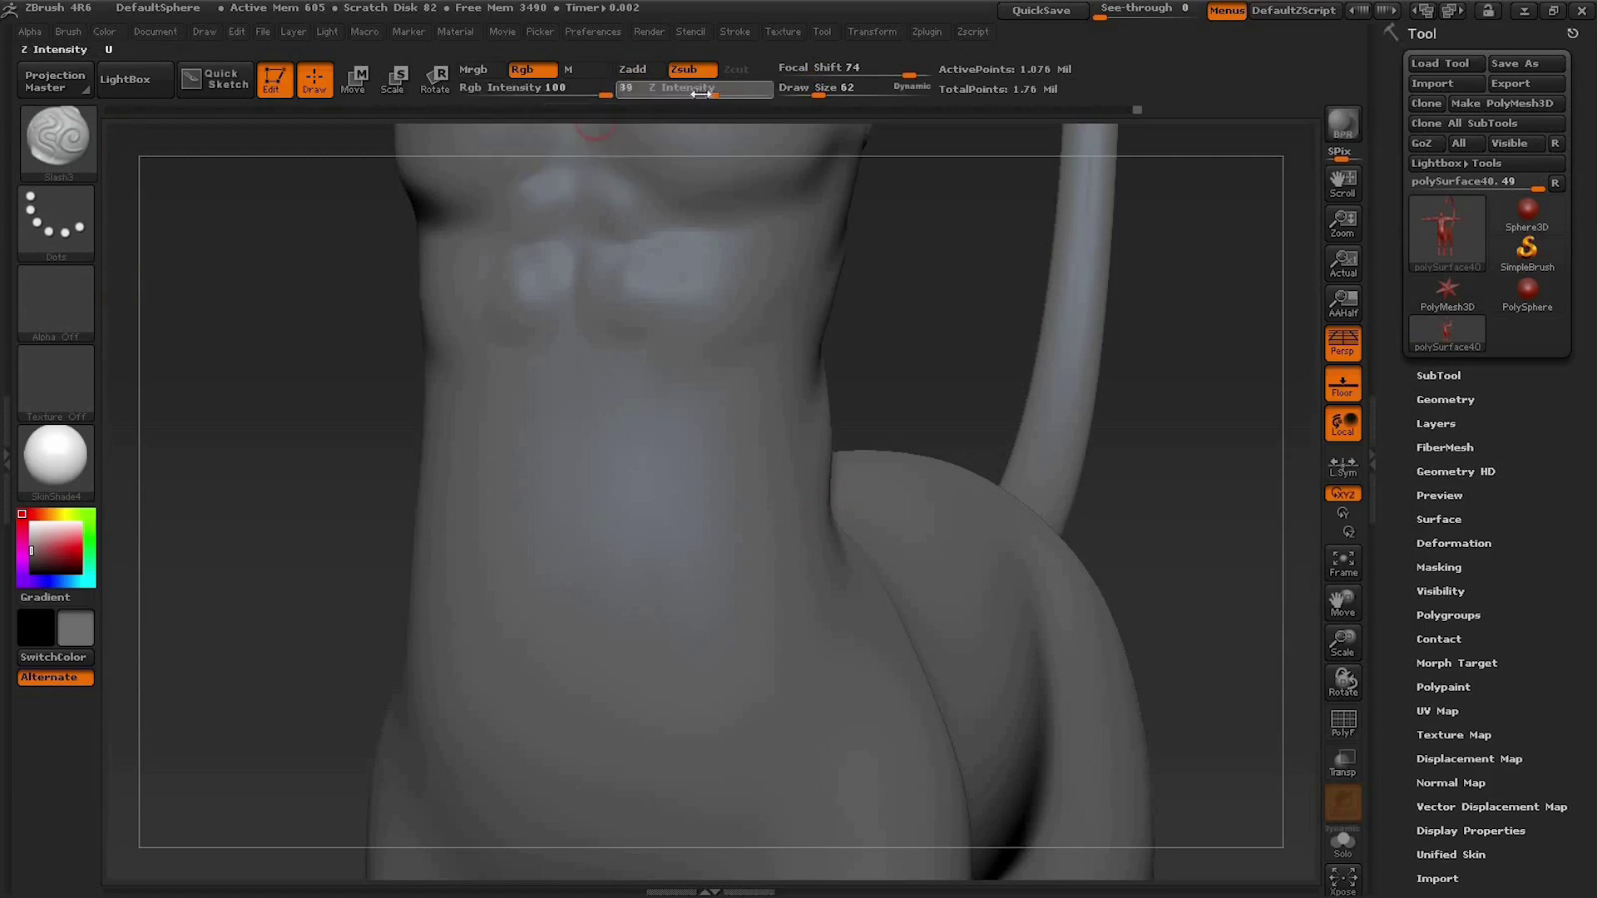
drag(596, 192, 534, 241)
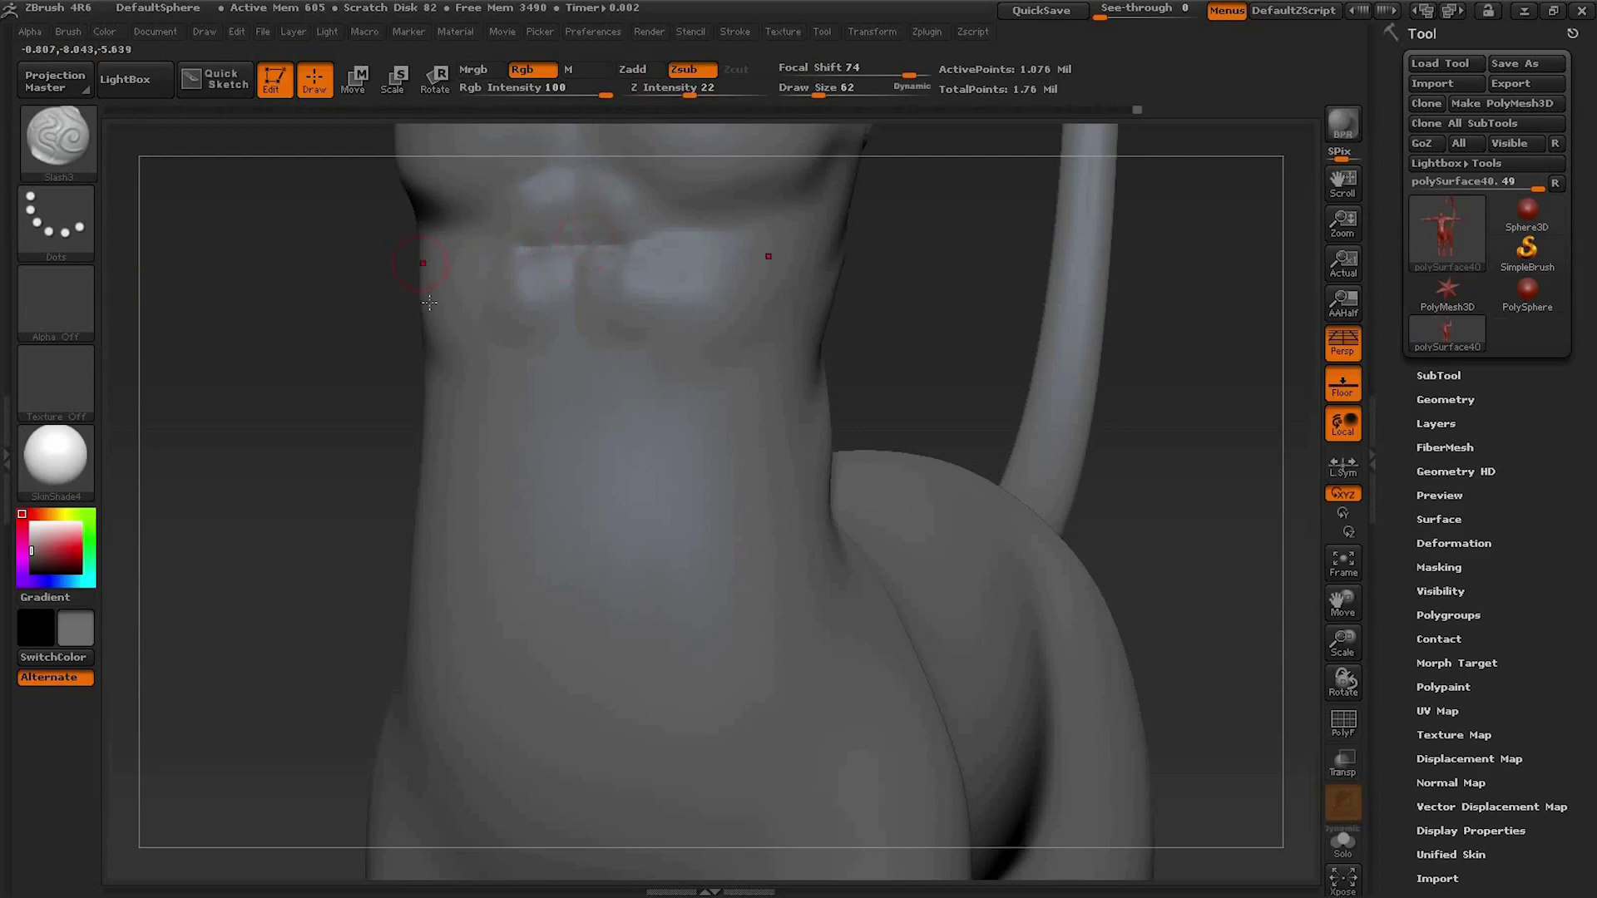
key(ctrl)
key(ctrl)
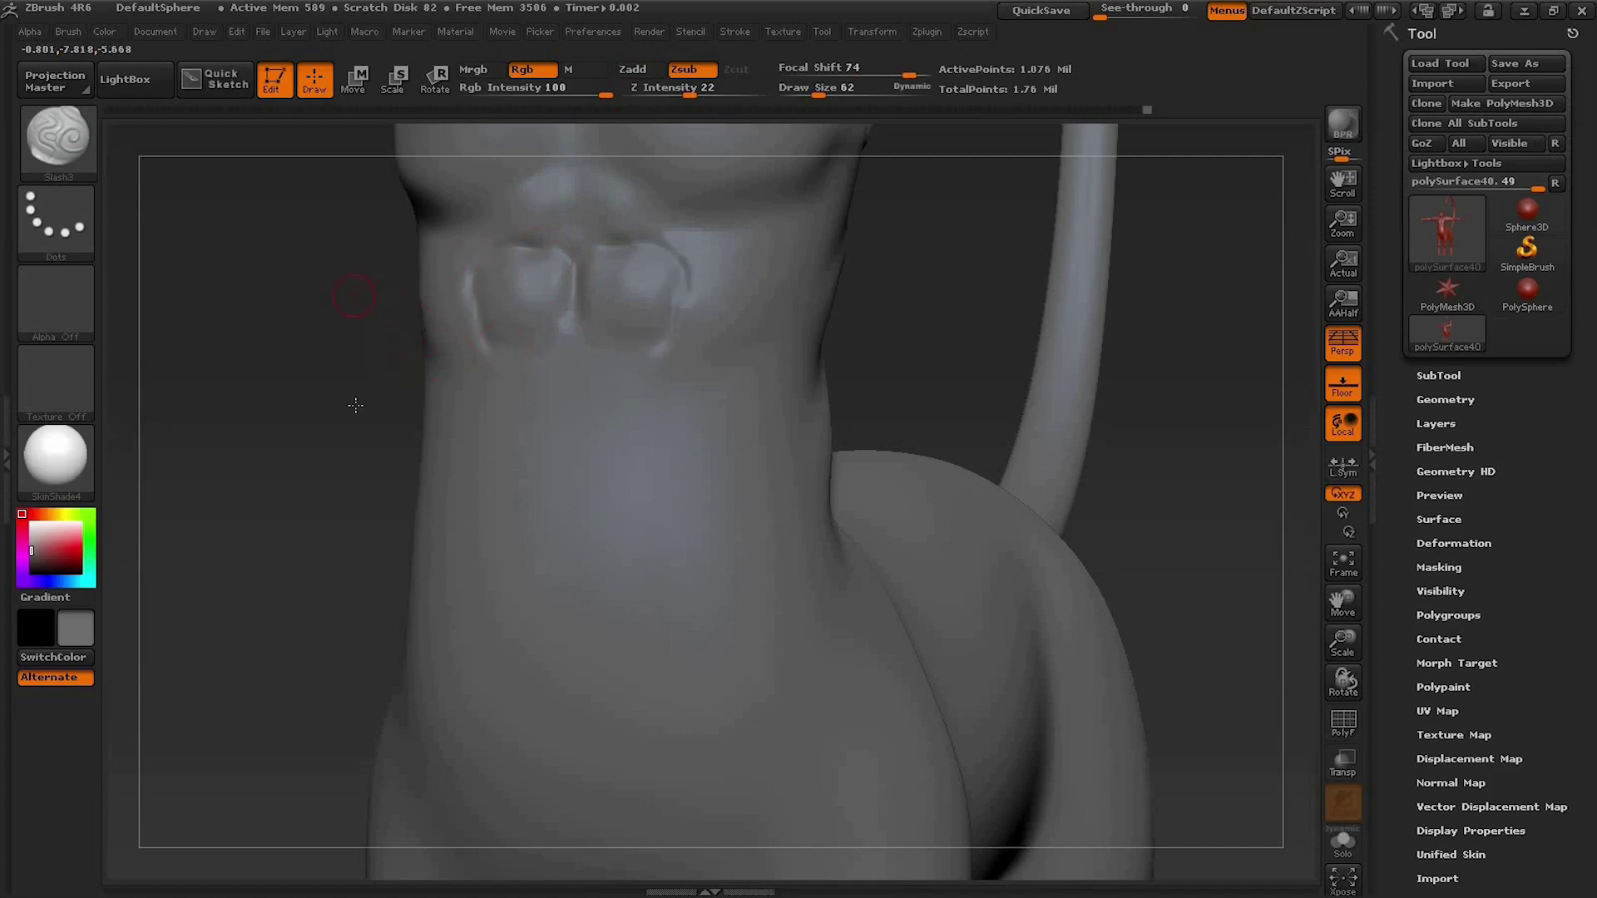
Step: Carve a groove up the sternum between the pecs, extending it higher up the chest
alt+drag(355, 405, 376, 638)
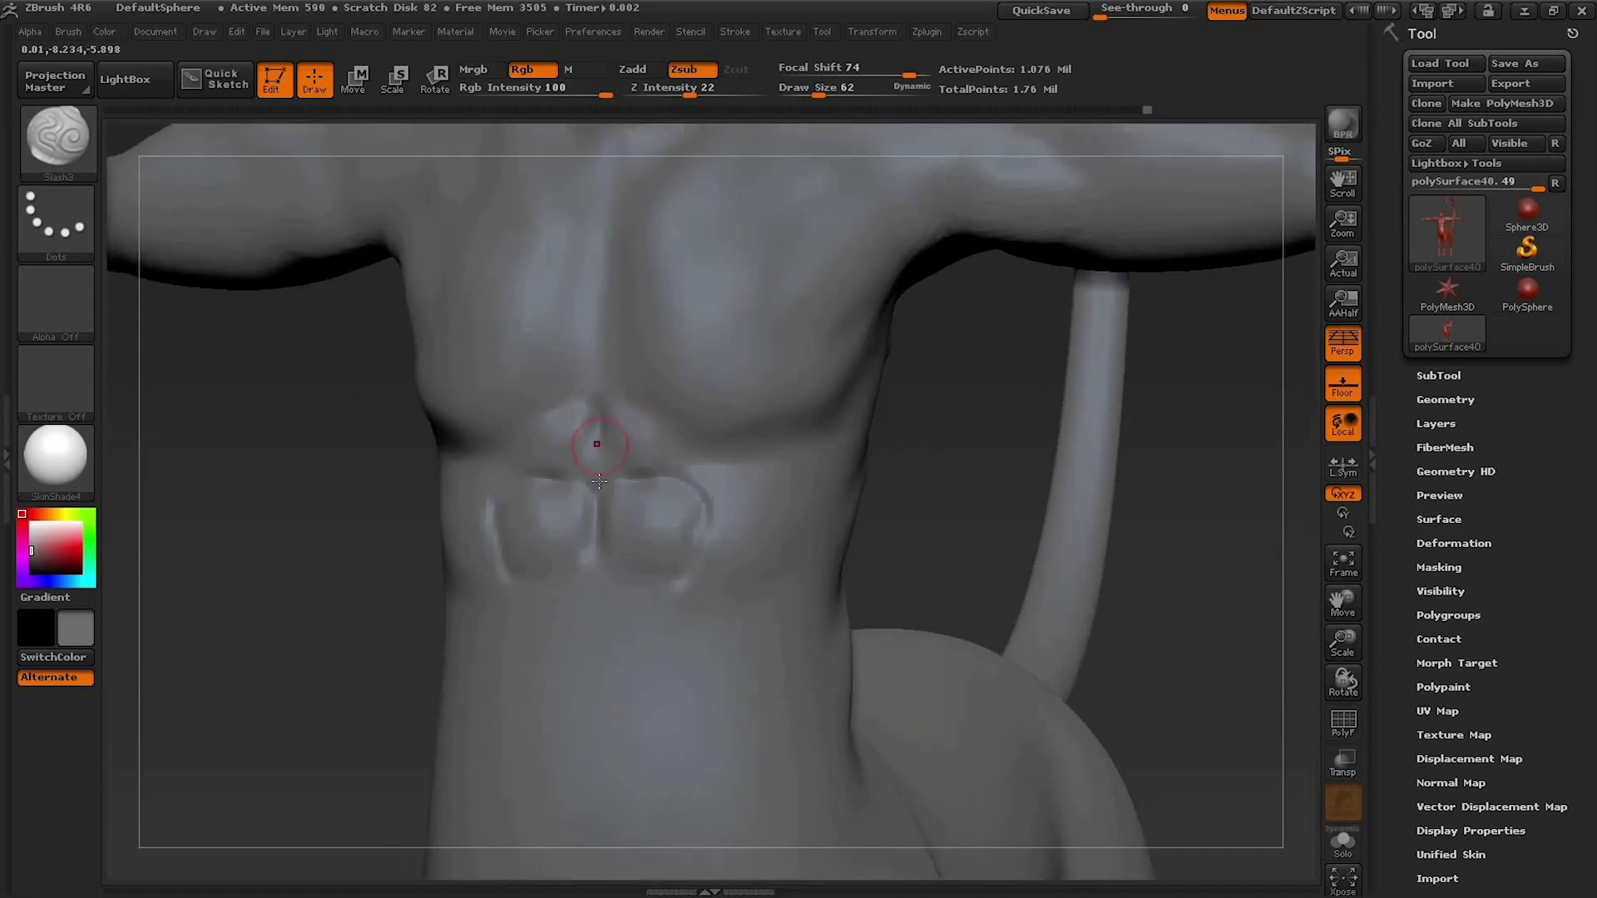
drag(592, 402, 589, 304)
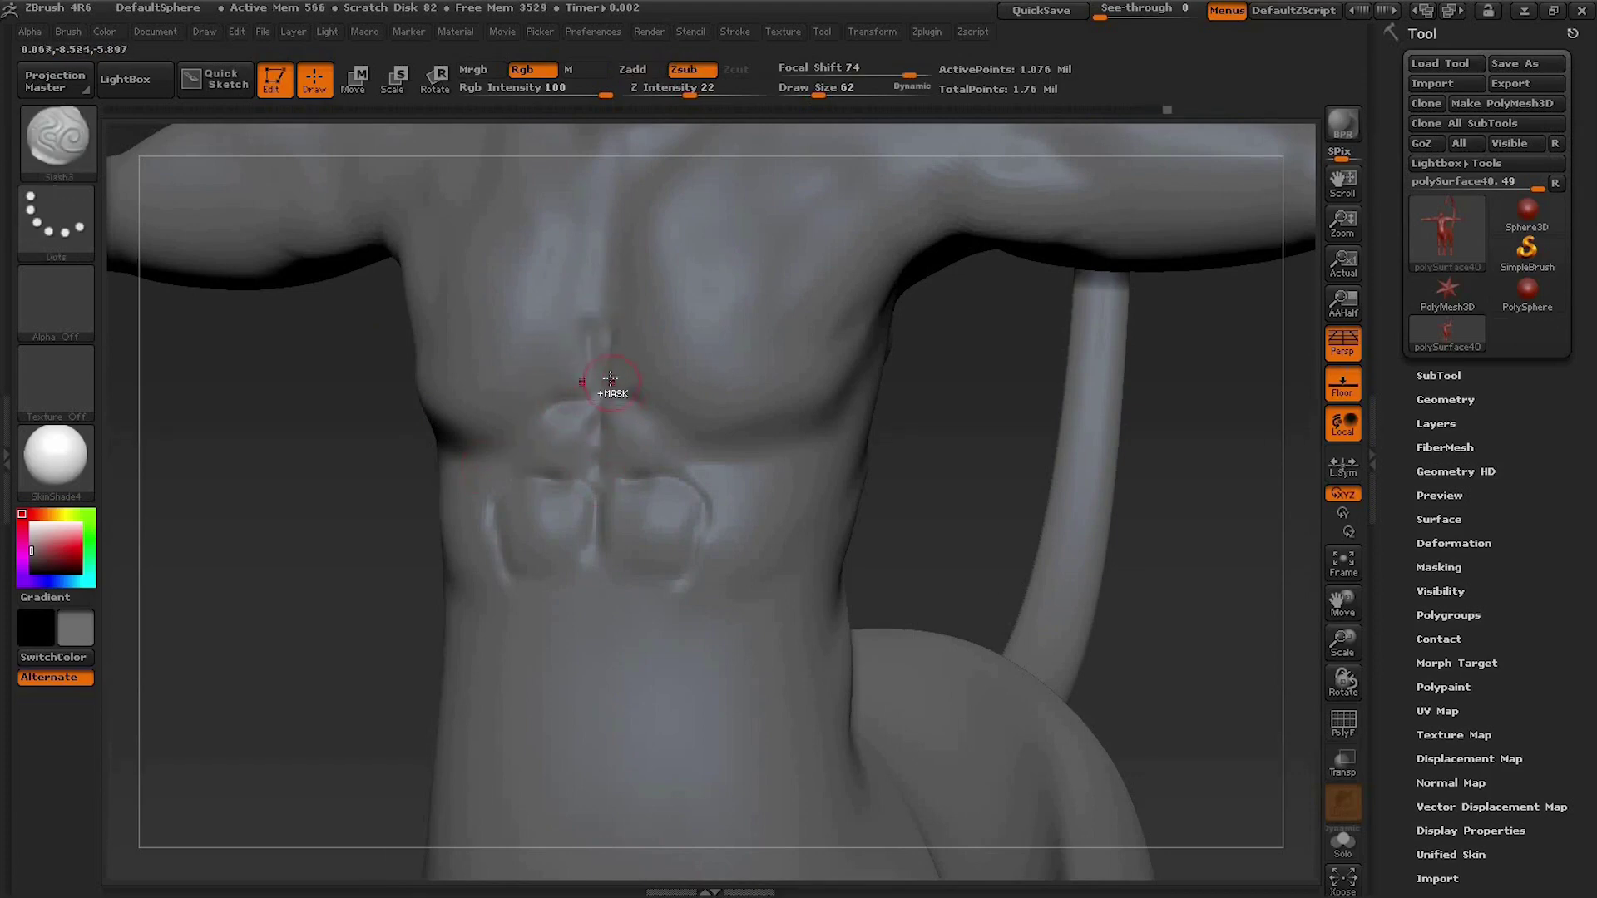
drag(598, 311, 596, 398)
key(space)
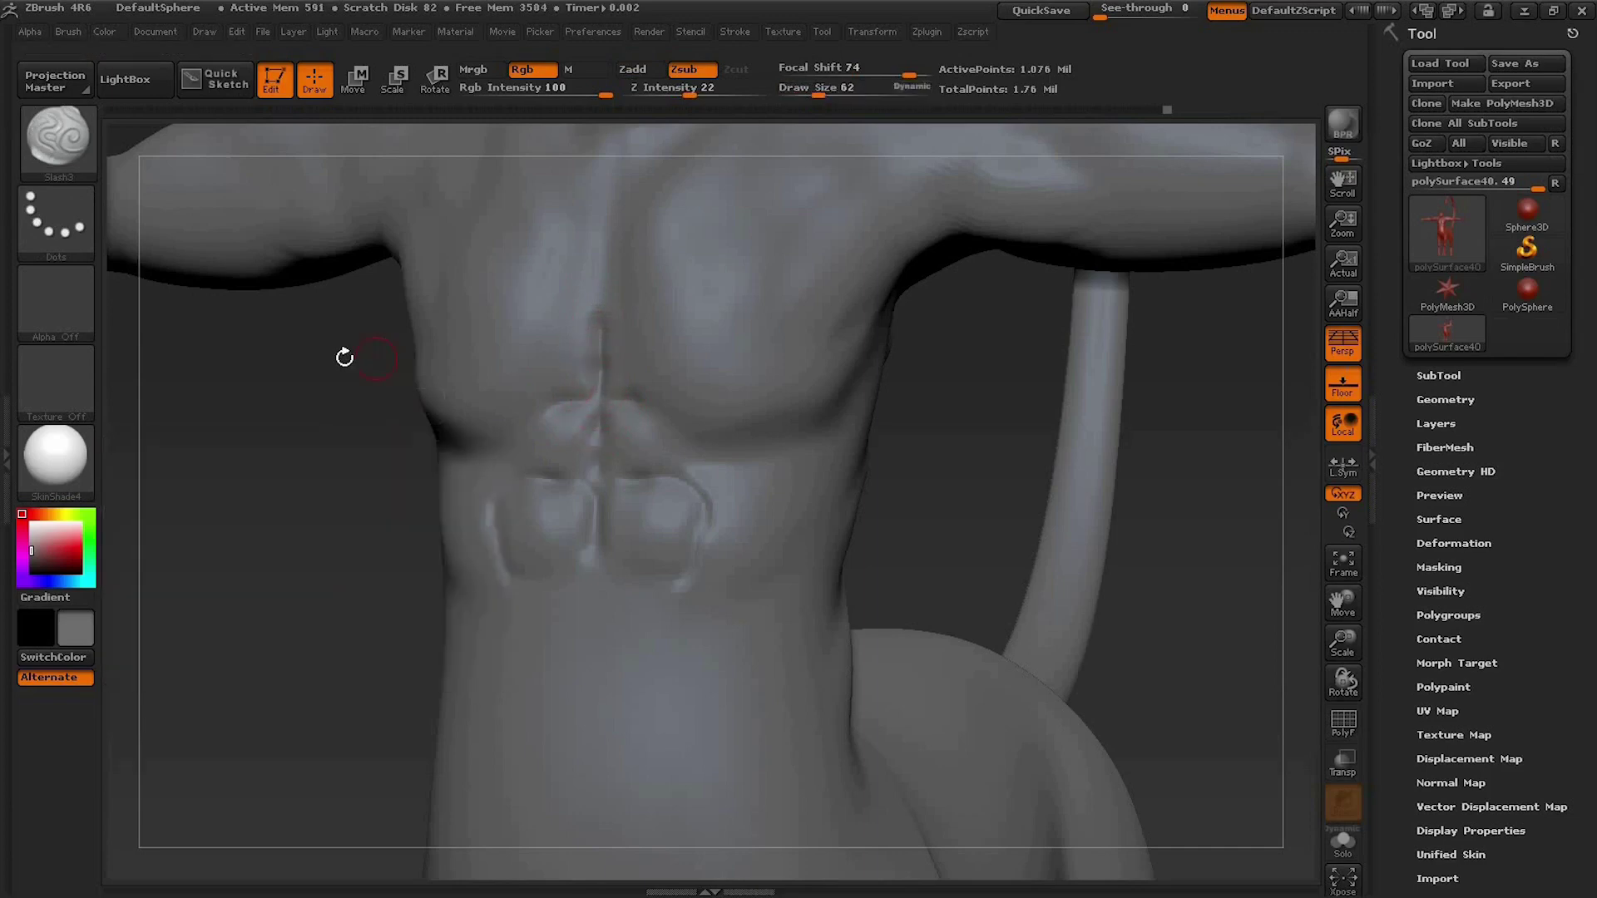
alt+drag(342, 353, 344, 558)
mouse_move(595, 530)
mouse_down()
mouse_move(601, 405)
mouse_move(615, 611)
mouse_up()
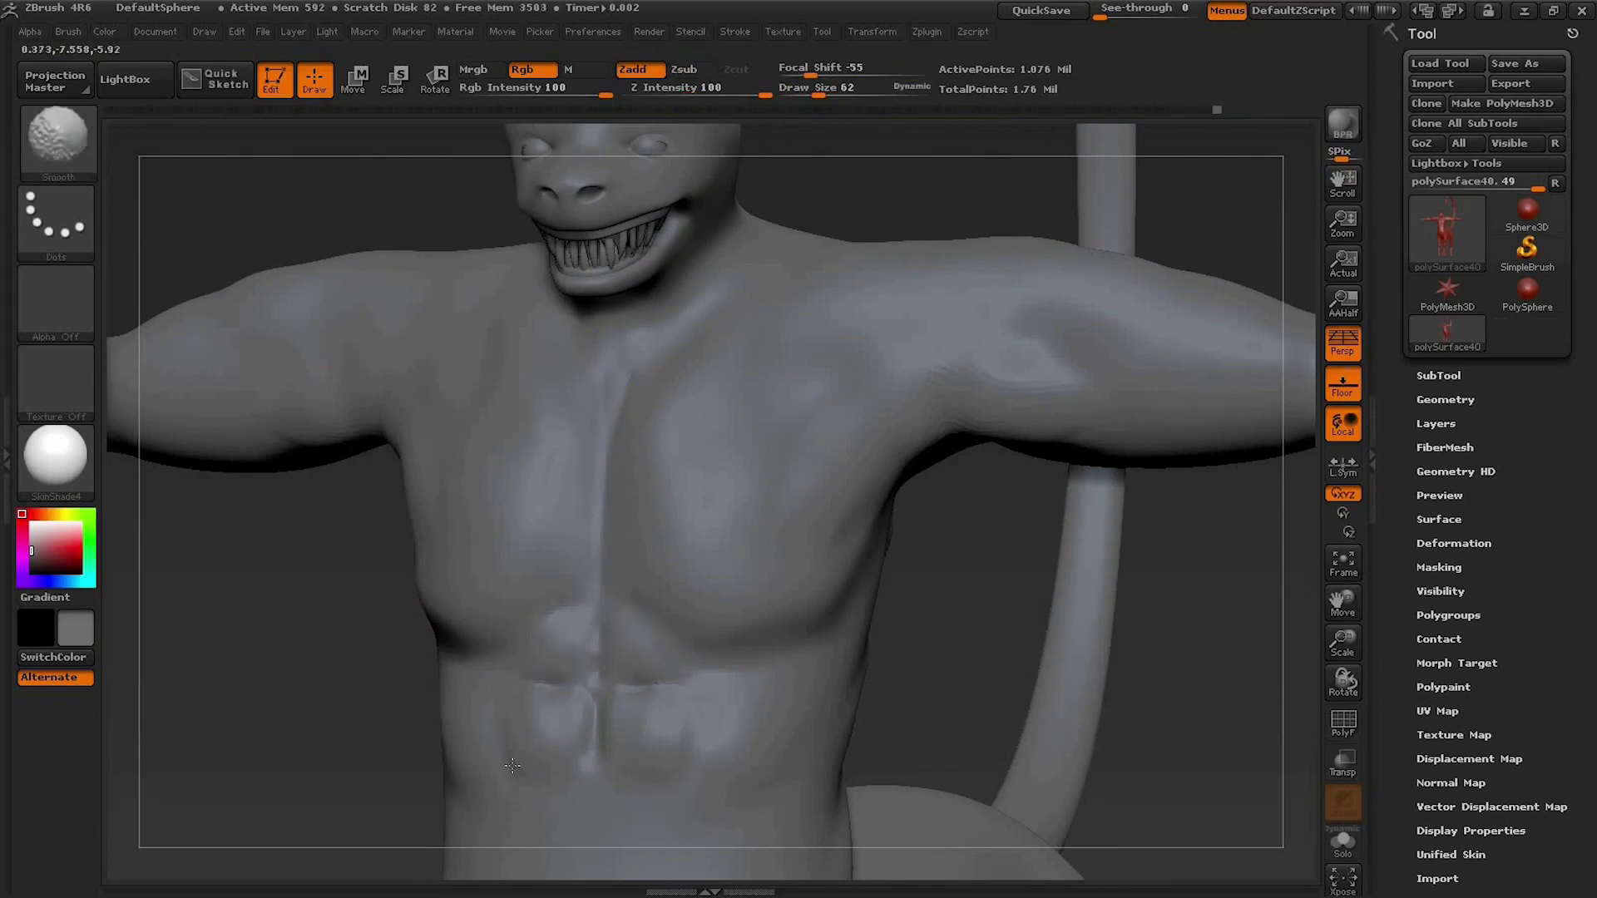
Step: With ClayBuildup, build up clay masses below the upper abs and smooth them
key(shift)
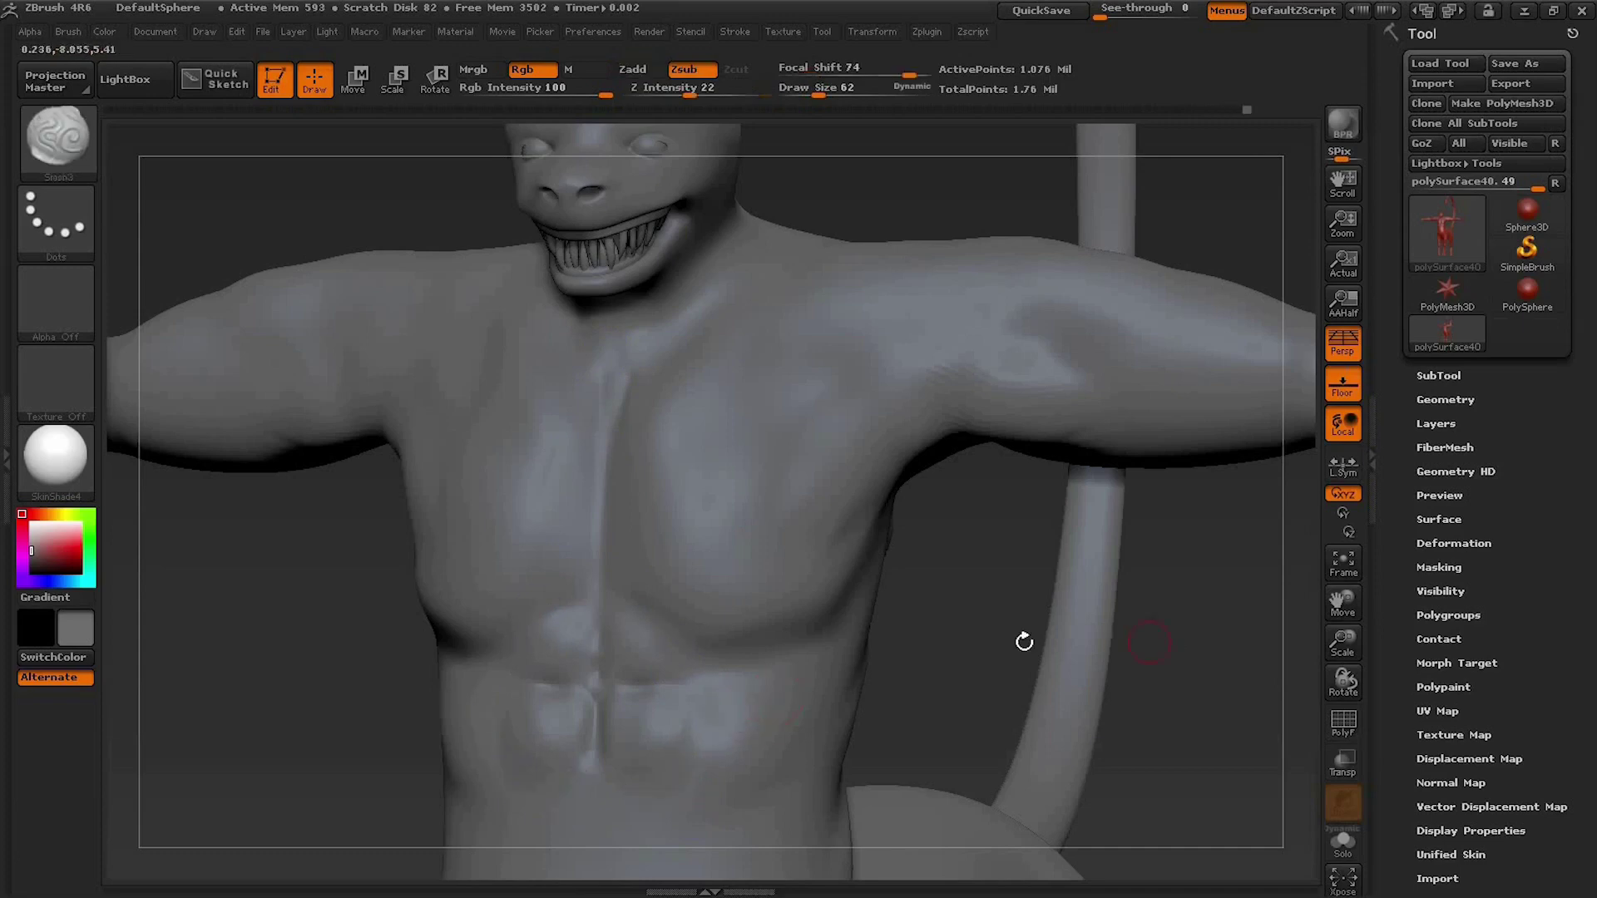
mouse_move(961, 671)
alt+mouse_down()
mouse_move(927, 426)
mouse_move(970, 242)
alt+mouse_up()
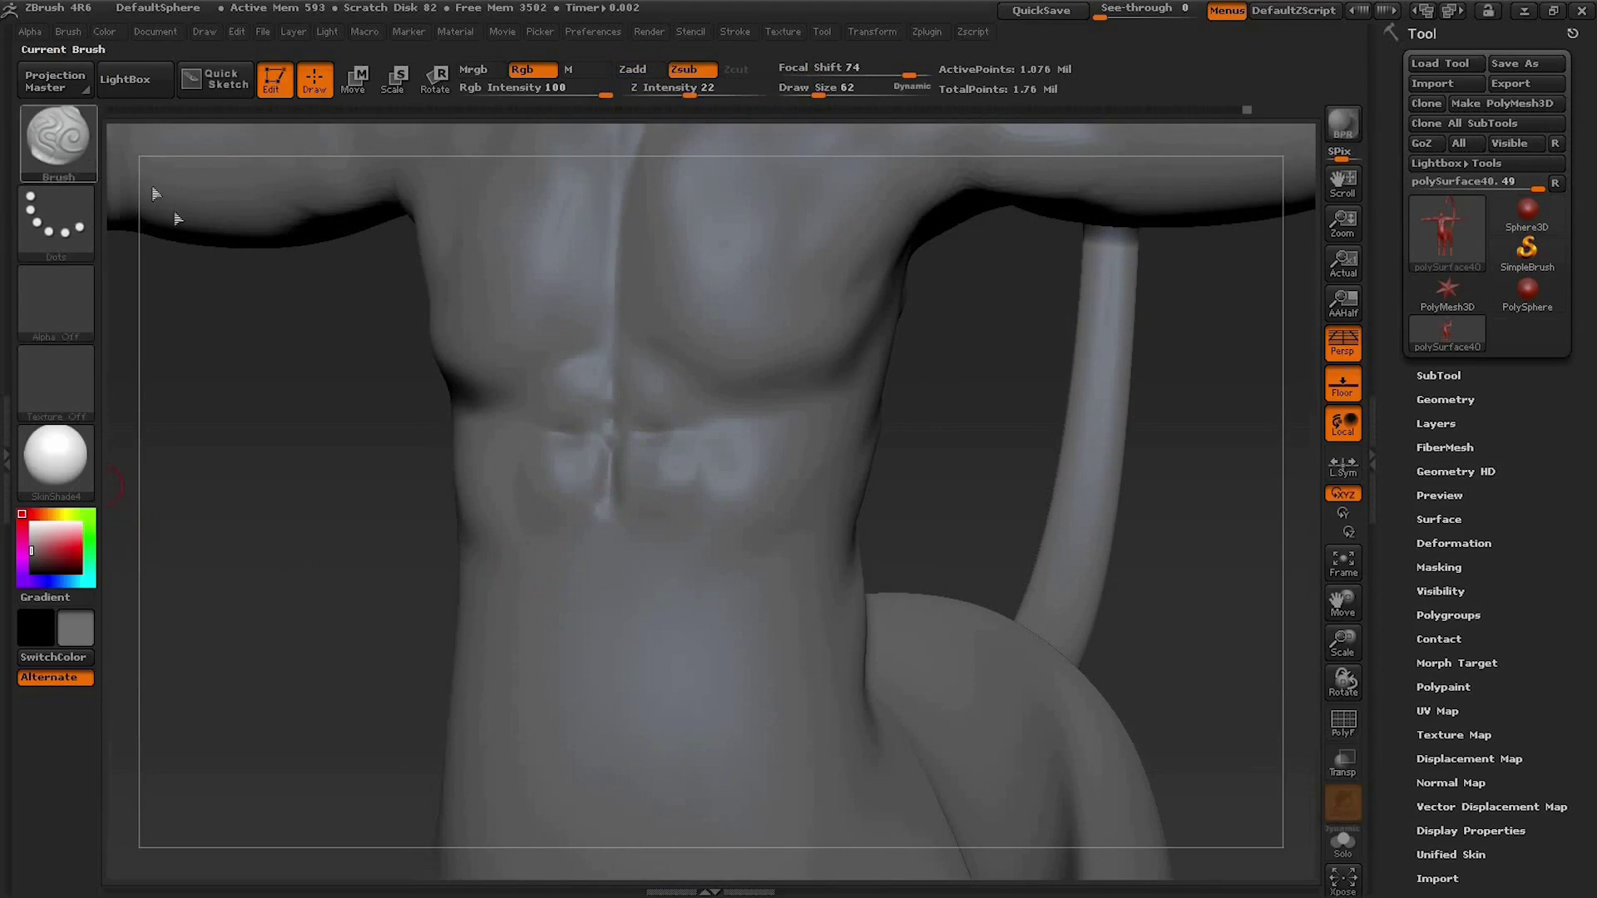
key(b)
click(243, 160)
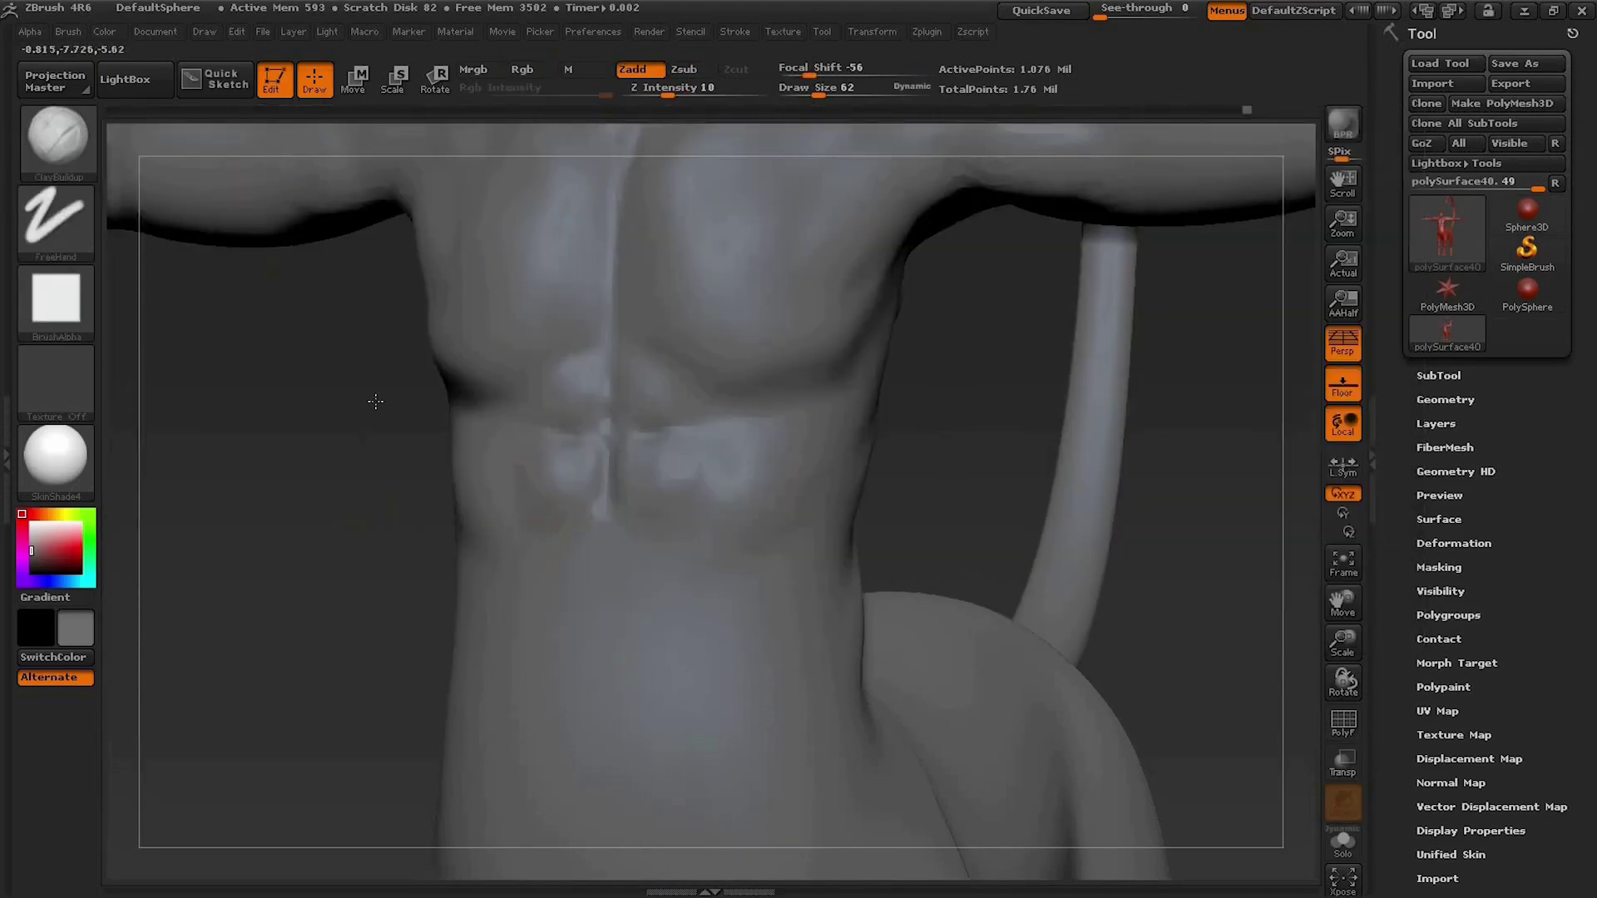
alt+drag(374, 399, 379, 250)
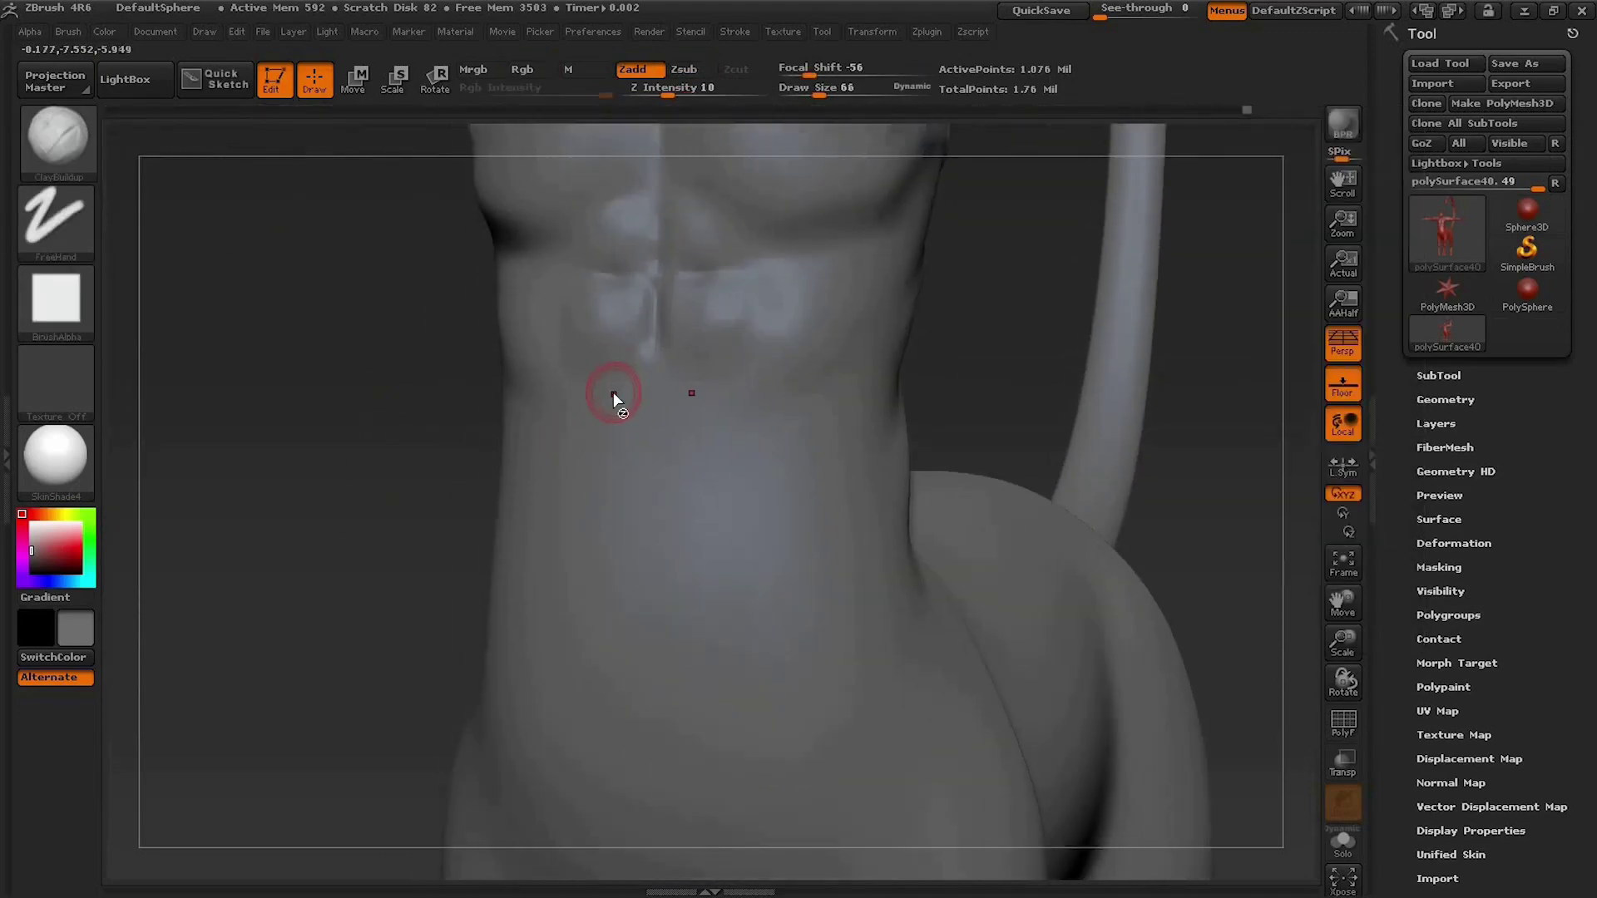
drag(613, 393, 582, 401)
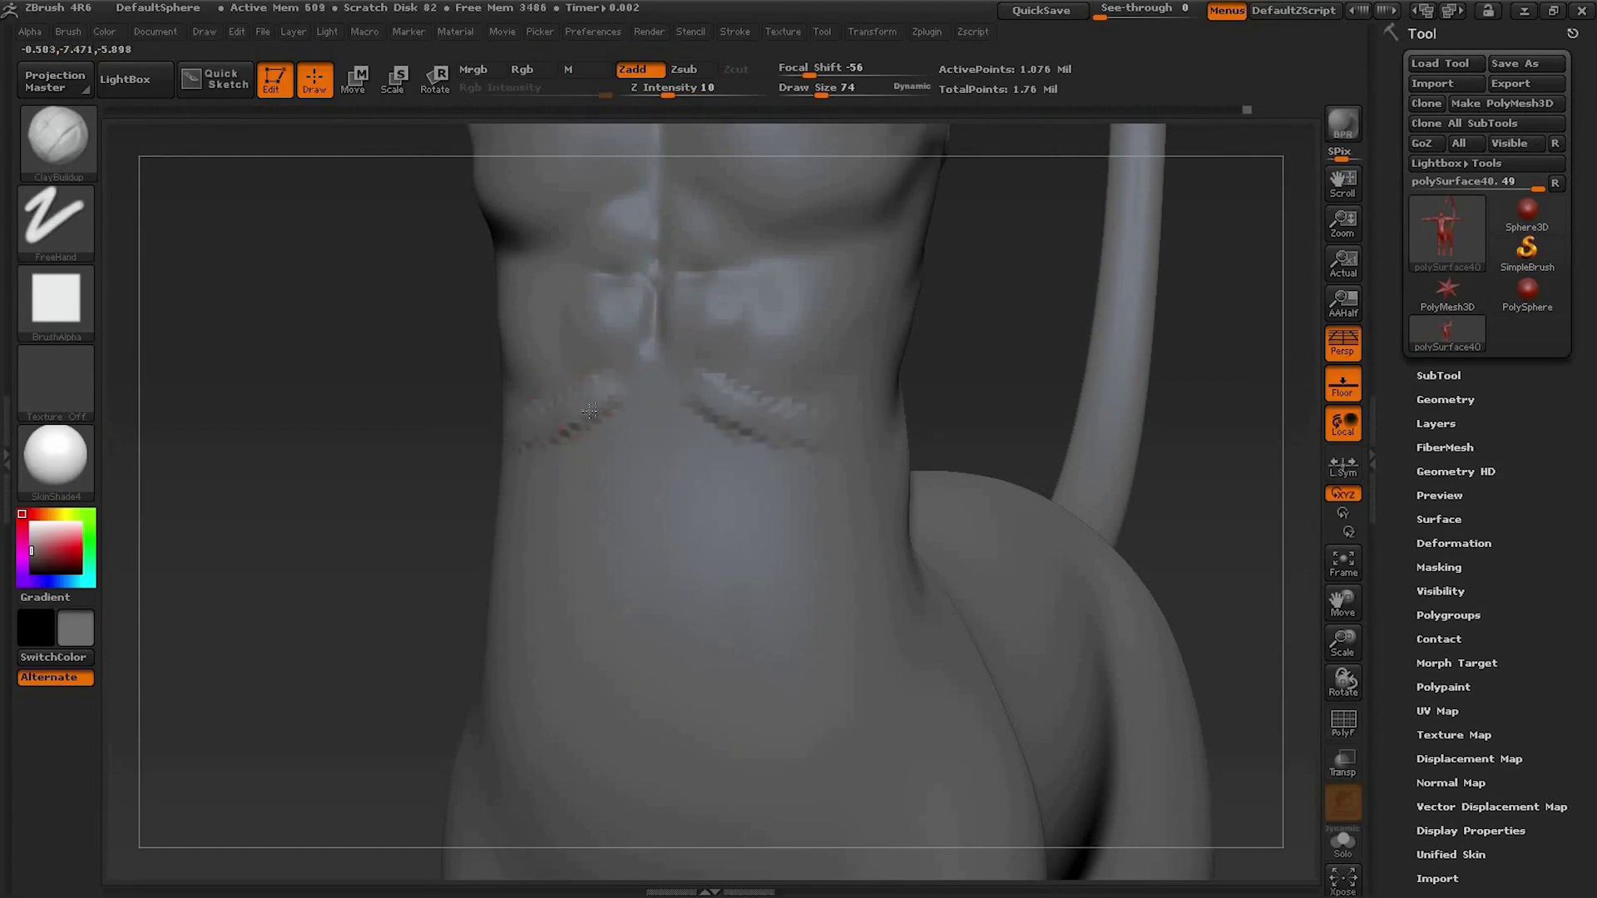
mouse_move(536, 436)
mouse_down()
mouse_move(574, 442)
mouse_move(587, 389)
mouse_move(633, 414)
mouse_up()
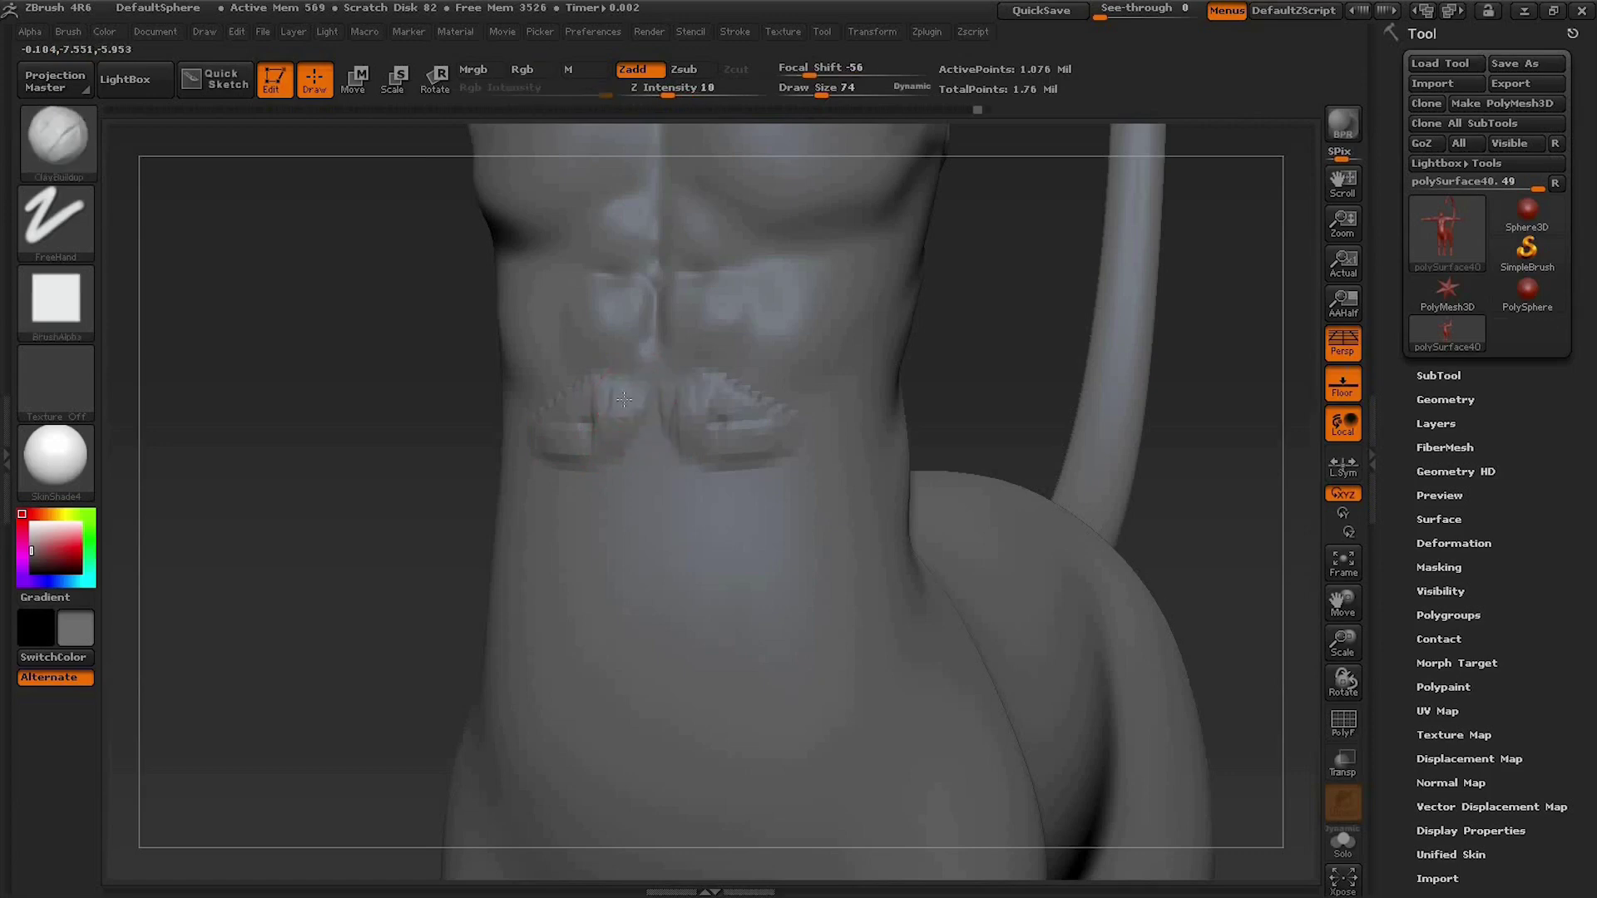
mouse_move(613, 449)
shift+mouse_down()
mouse_move(607, 412)
mouse_move(577, 396)
mouse_move(541, 426)
shift+mouse_up()
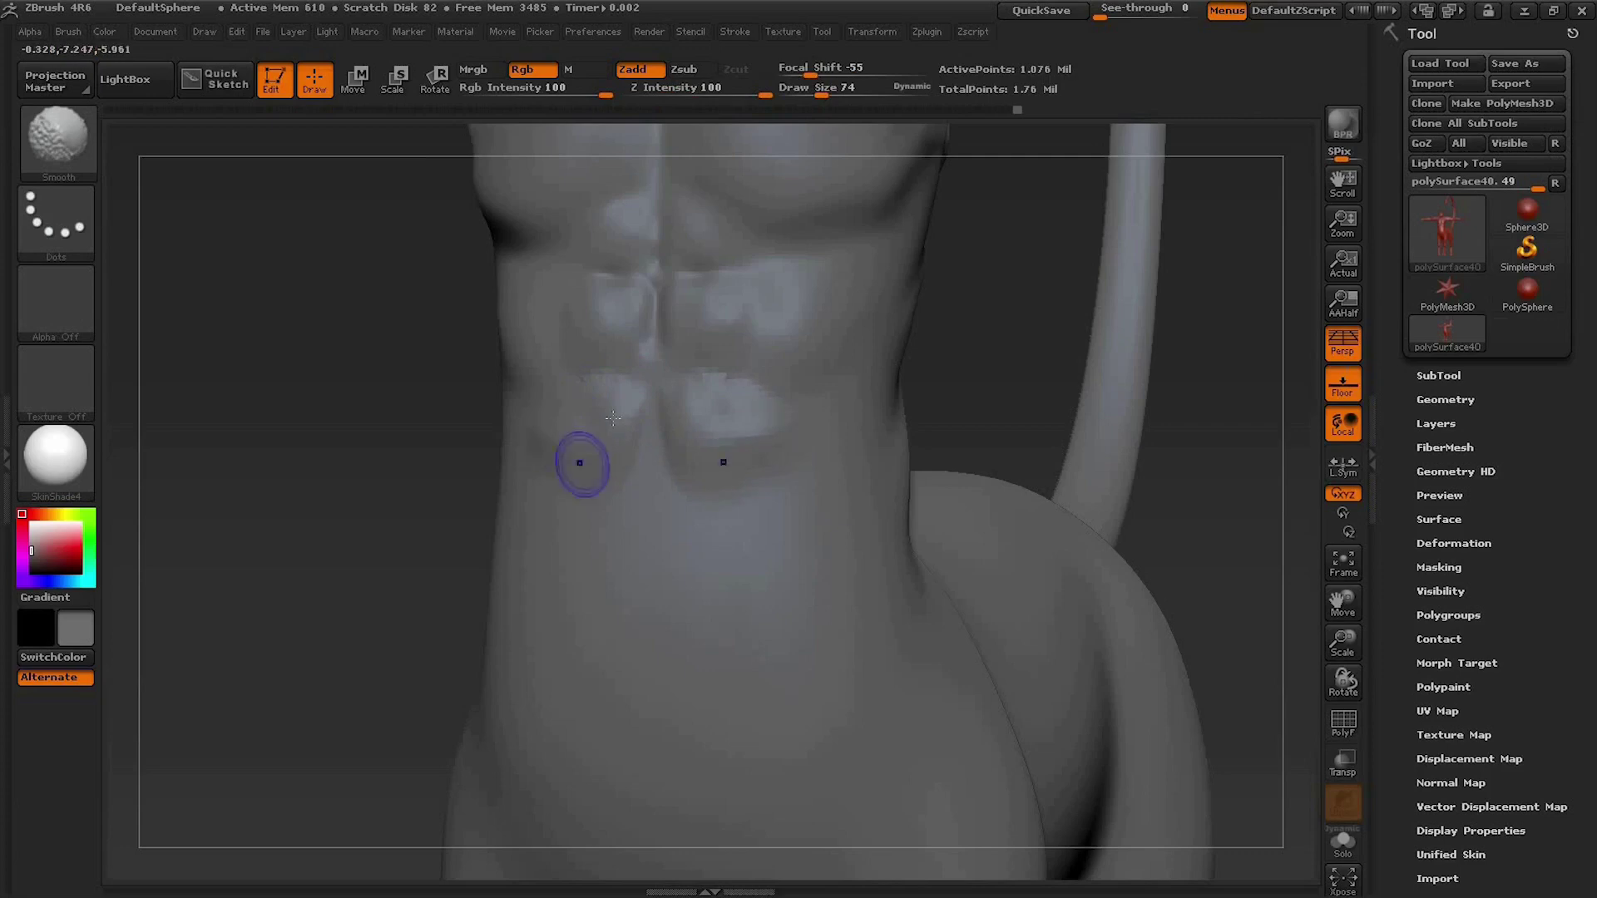
Step: Build up the lower-left ab and the lower pec edges, then smooth the upper abdomen
mouse_move(289, 483)
mouse_down()
mouse_move(1033, 683)
mouse_move(1051, 713)
mouse_move(1041, 552)
mouse_move(953, 604)
mouse_move(1030, 580)
mouse_move(1023, 510)
mouse_move(1062, 660)
mouse_move(987, 581)
mouse_up()
mouse_move(563, 526)
mouse_down()
mouse_move(535, 517)
mouse_move(560, 543)
mouse_move(559, 597)
mouse_move(531, 532)
mouse_move(563, 516)
mouse_move(571, 552)
mouse_move(499, 550)
mouse_move(527, 492)
mouse_up()
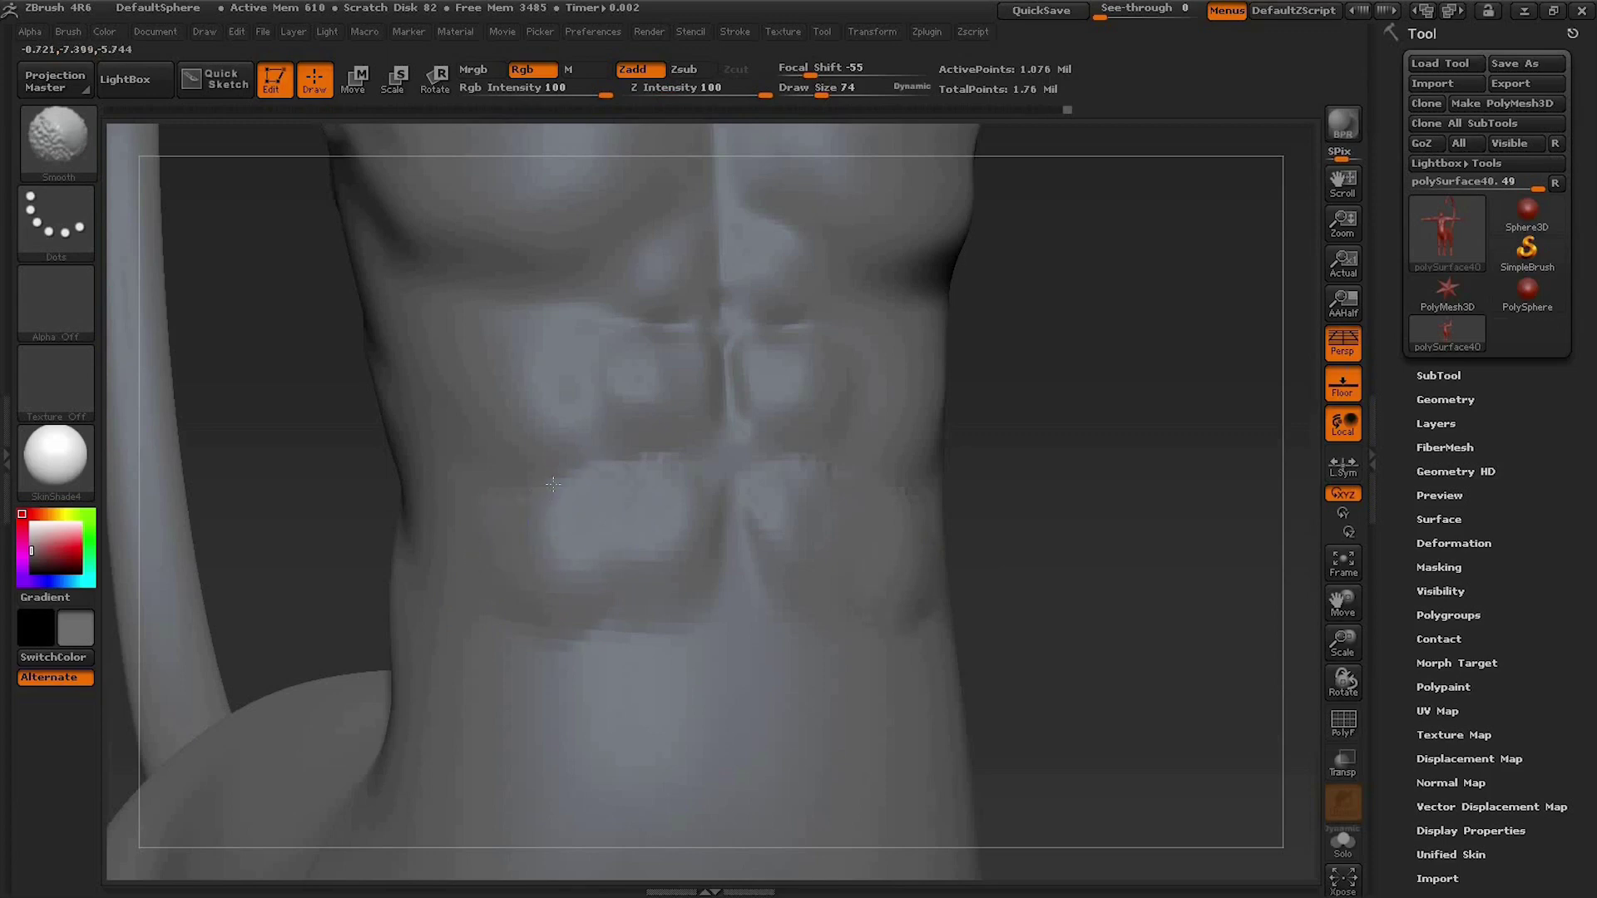
alt+drag(1123, 457, 1105, 357)
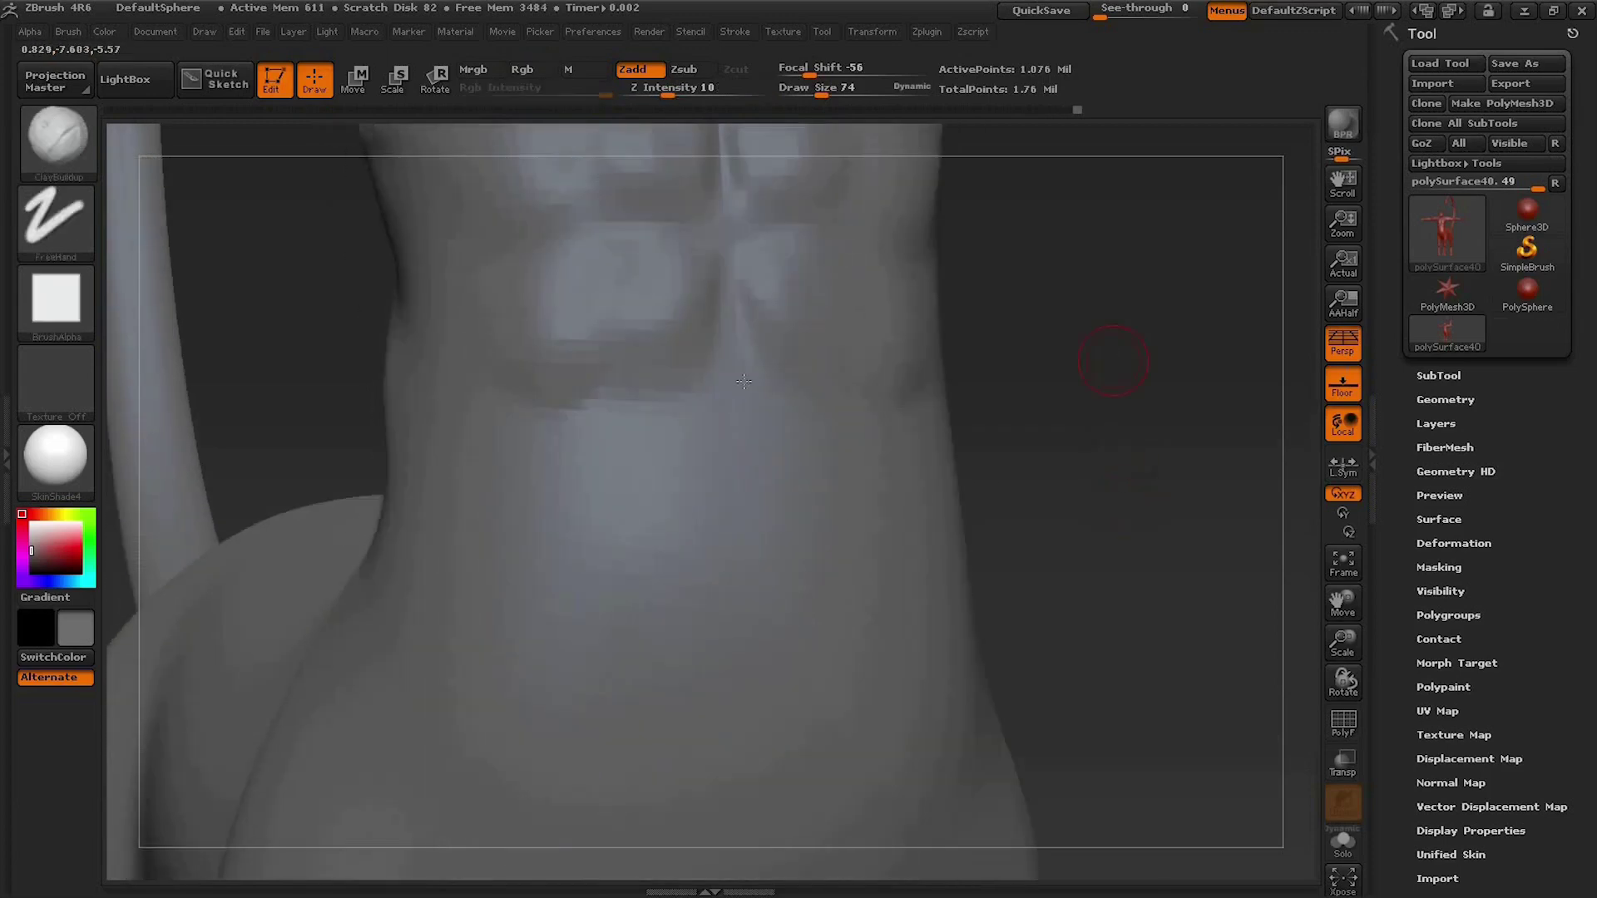
mouse_move(653, 393)
mouse_down()
mouse_move(606, 410)
mouse_move(565, 400)
mouse_move(683, 382)
mouse_up()
mouse_move(508, 391)
shift+mouse_down()
mouse_move(677, 374)
mouse_move(491, 381)
shift+mouse_up()
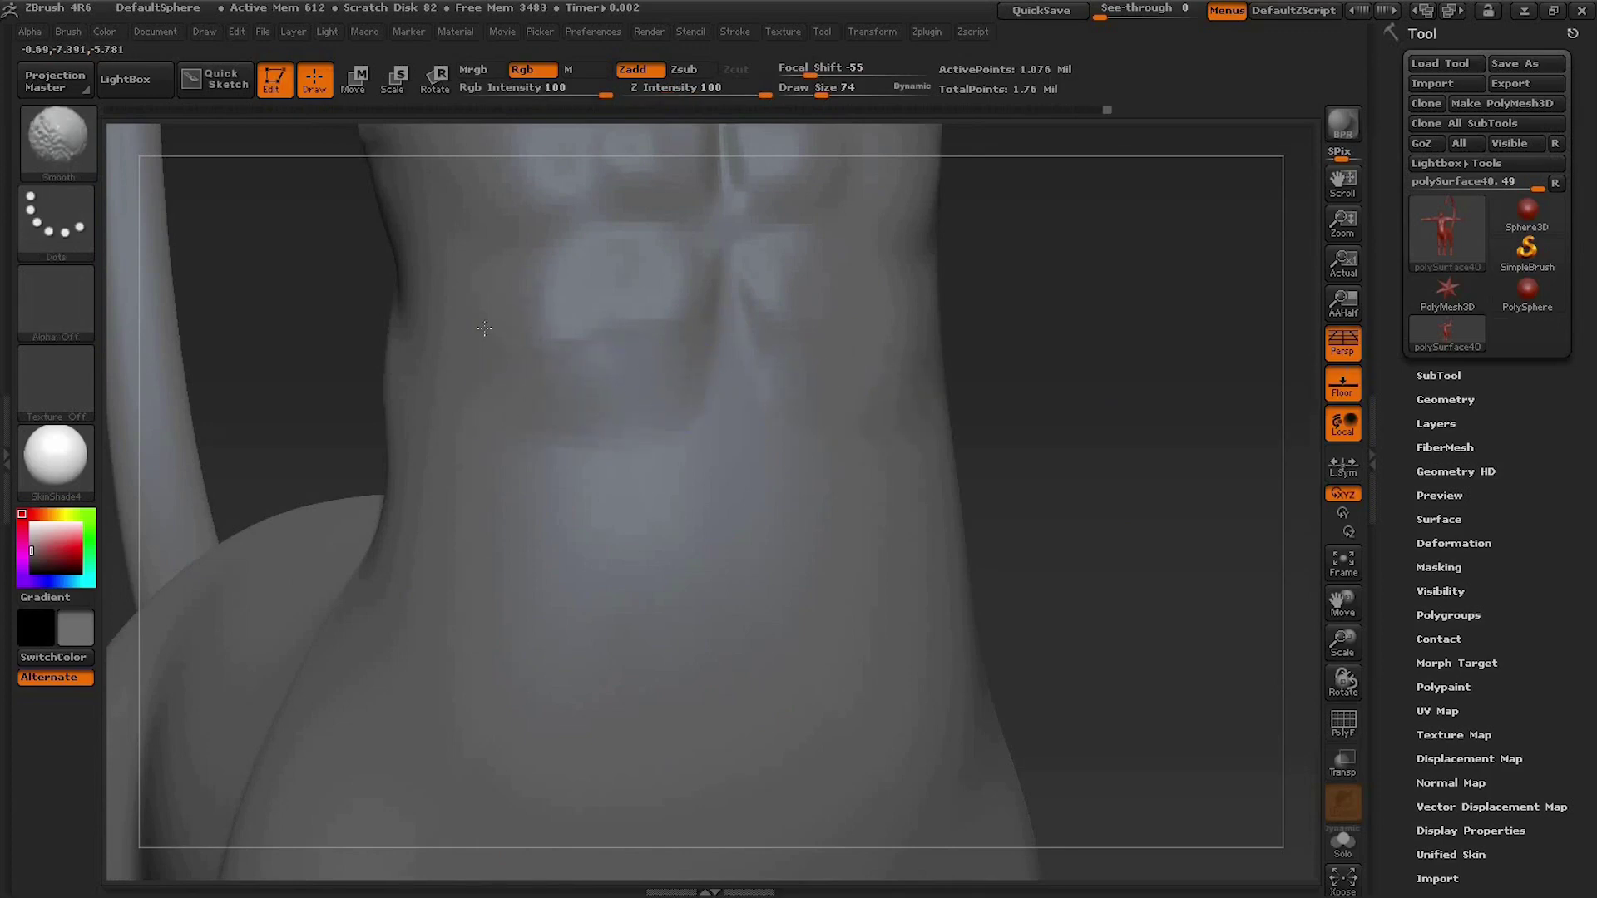
mouse_move(1107, 418)
mouse_down()
mouse_move(1087, 353)
mouse_move(1086, 530)
mouse_up()
click(56, 136)
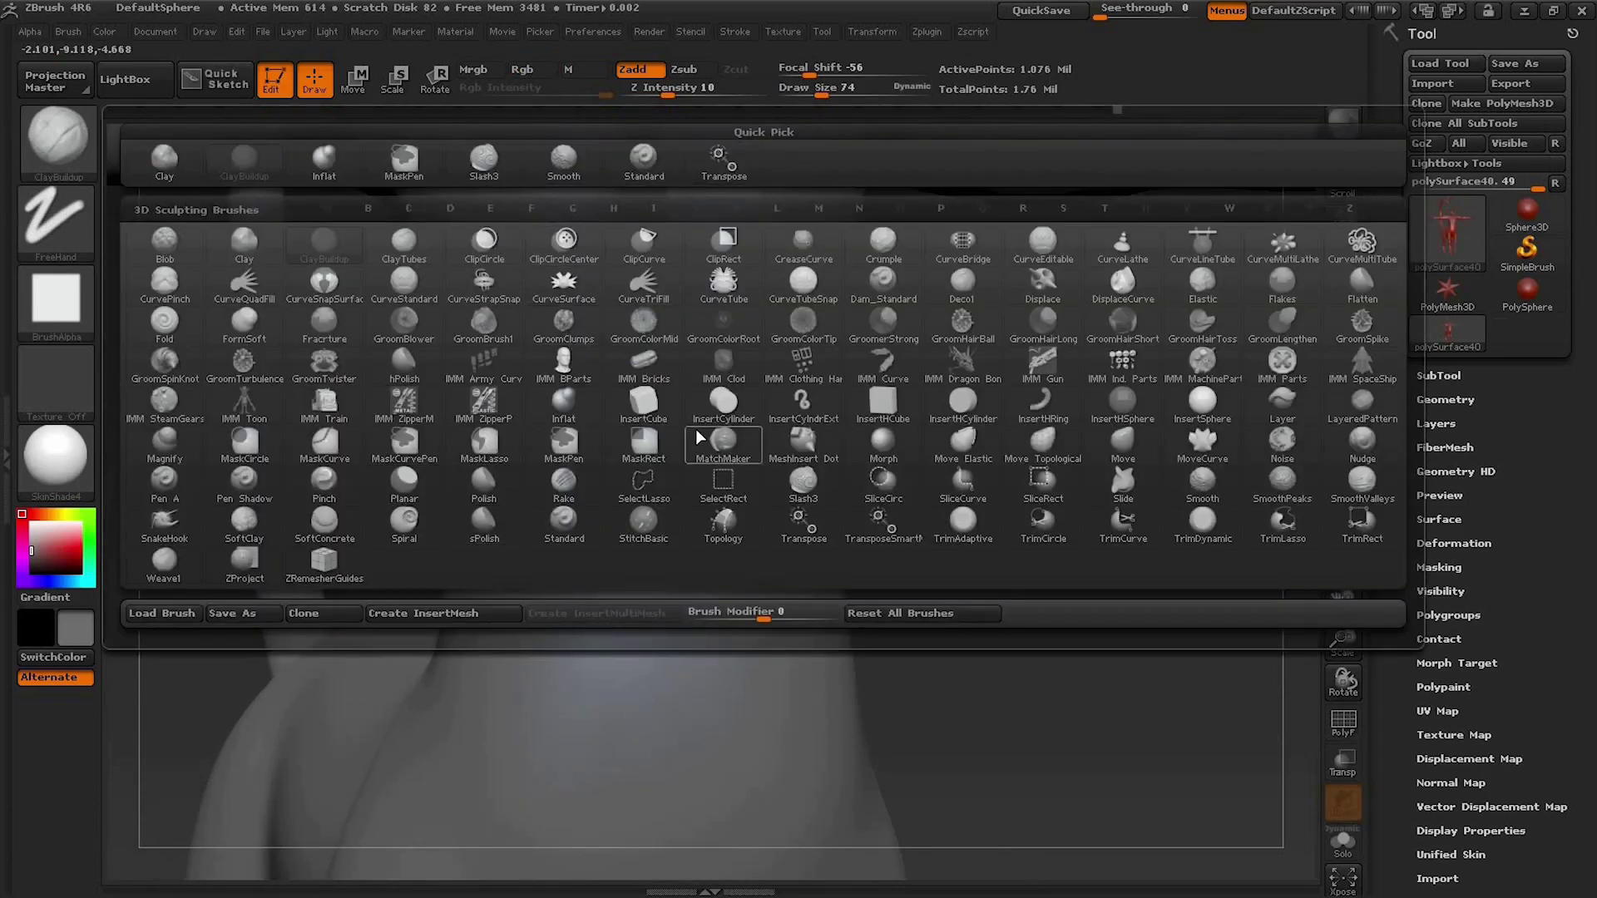
Step: With Slash3, carve the lower-abs groove and midline, softening them with smoothing
key(s)
key(3)
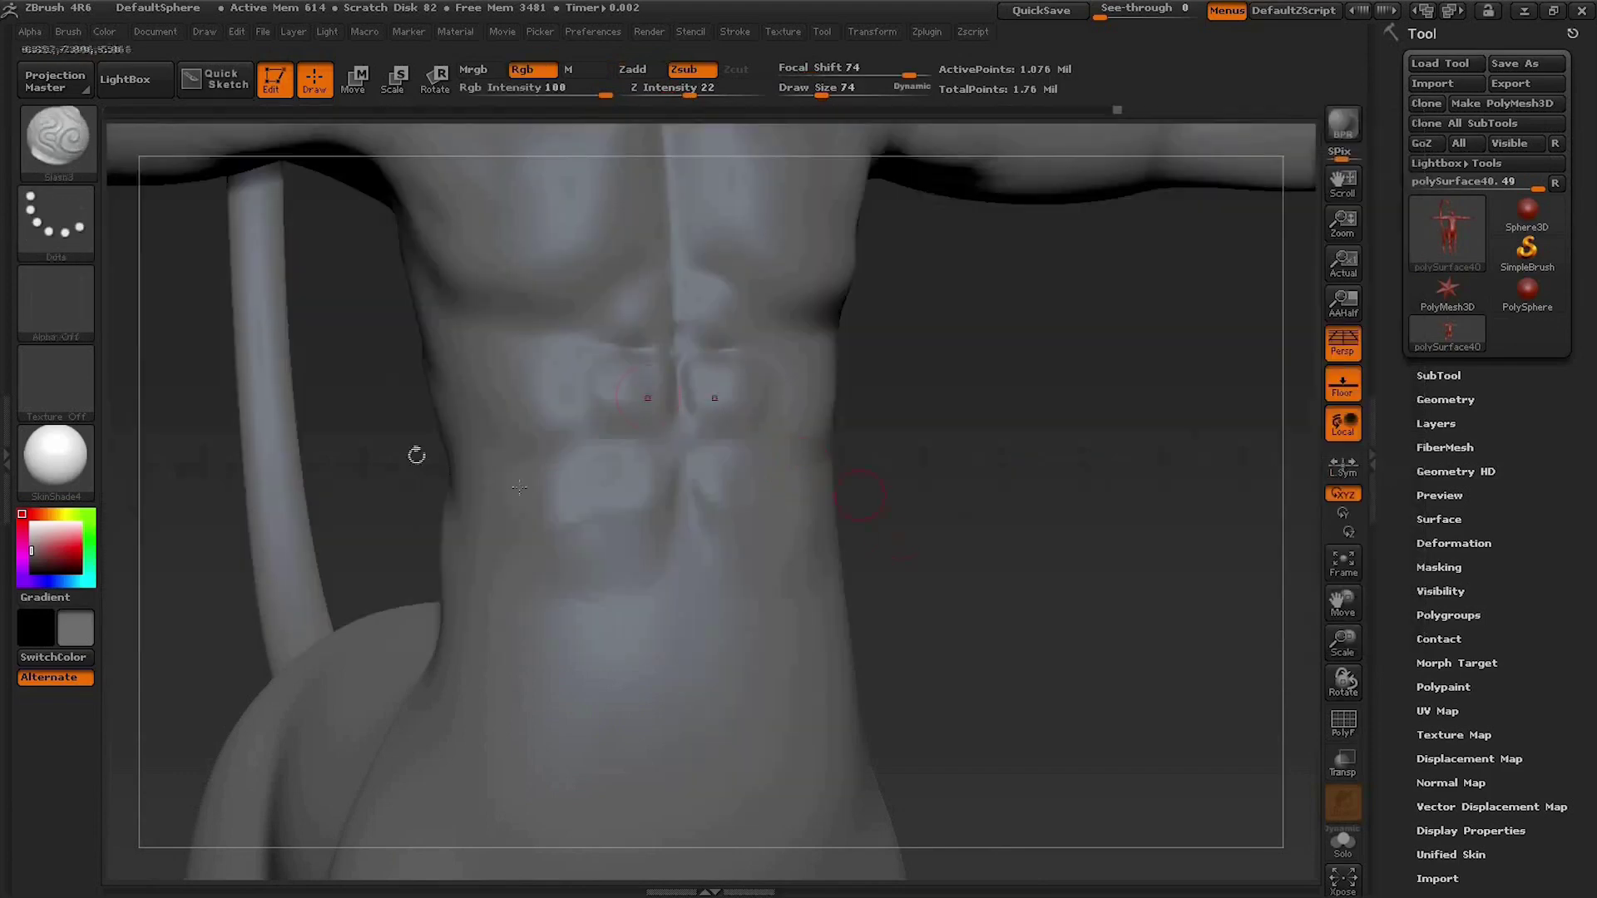
drag(605, 589, 653, 585)
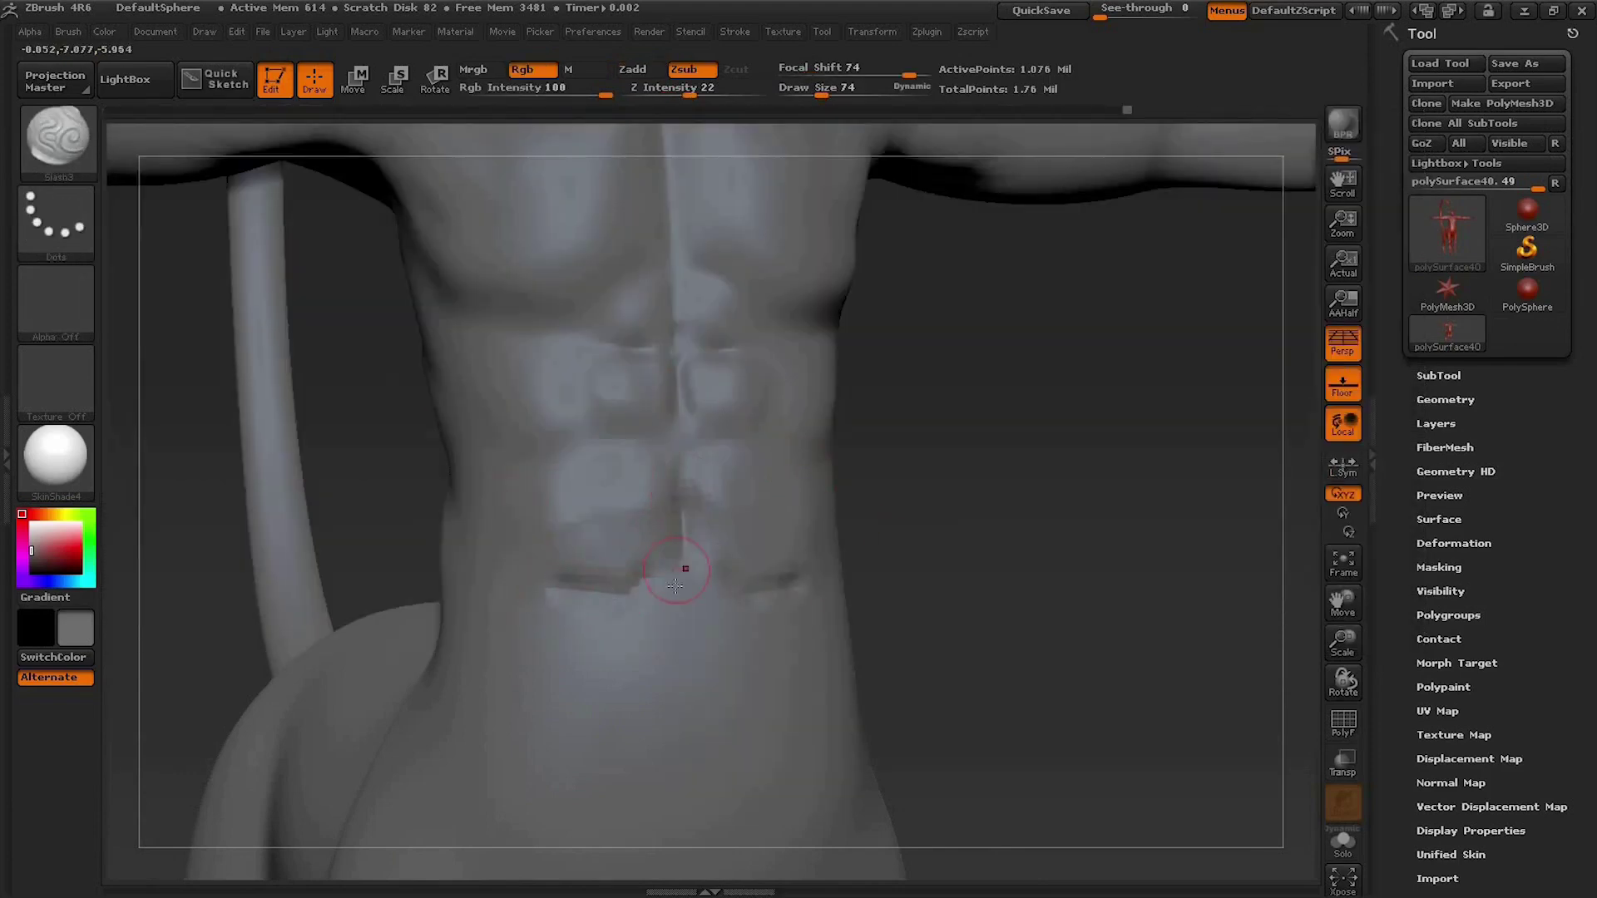
mouse_move(678, 571)
mouse_down()
mouse_move(642, 599)
mouse_move(582, 587)
mouse_up()
key(shift)
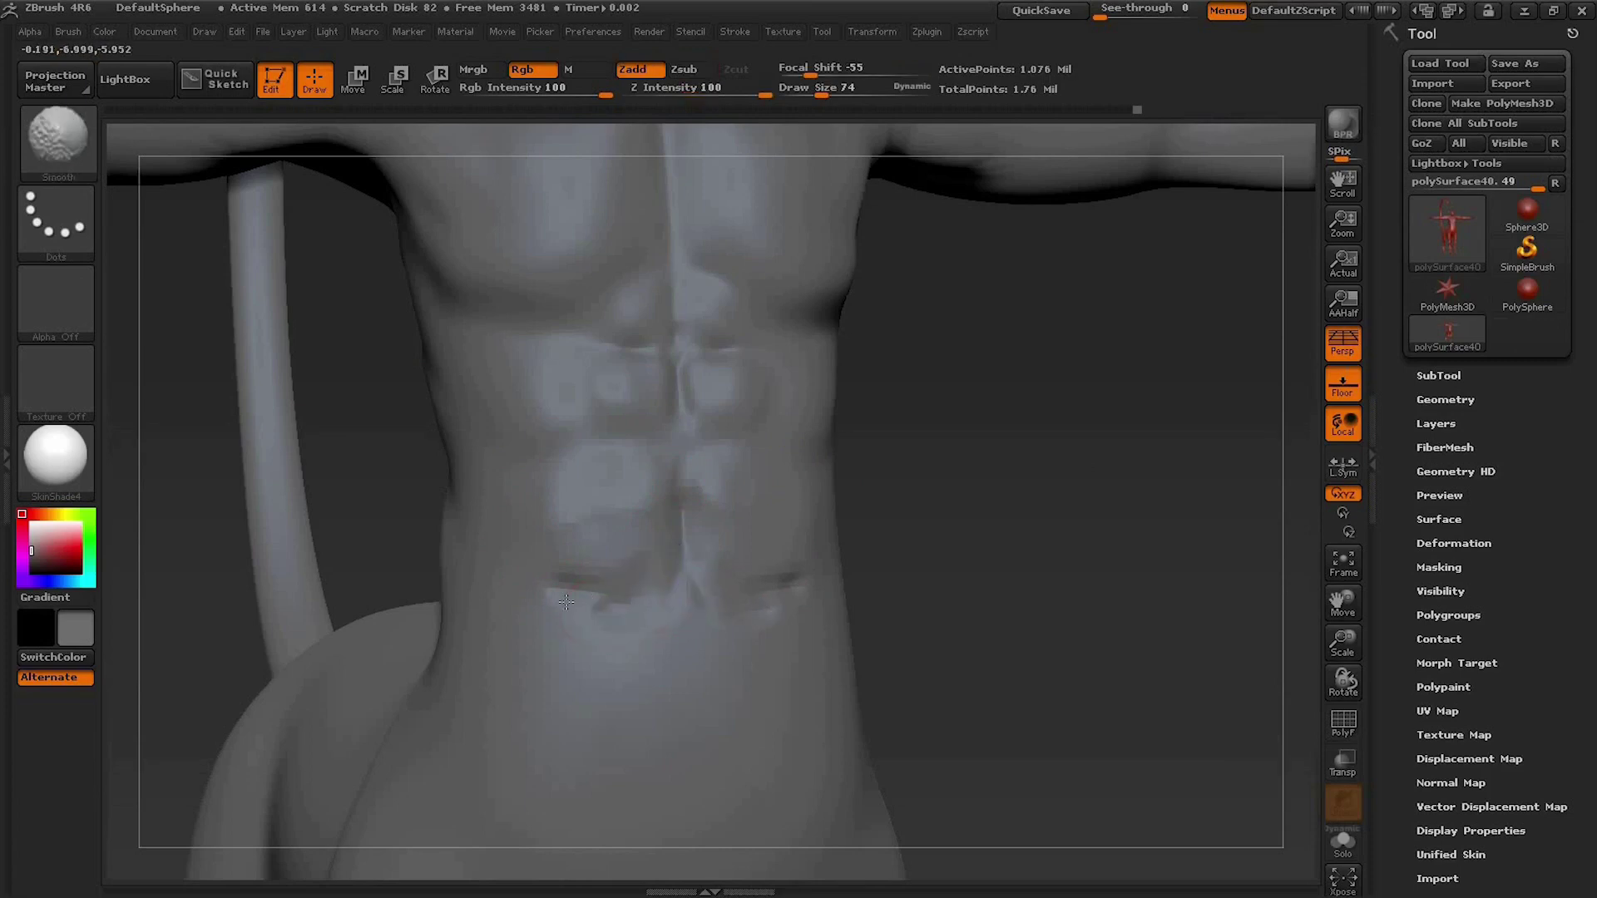
mouse_move(677, 501)
shift+mouse_down()
mouse_move(686, 391)
mouse_move(694, 476)
shift+mouse_up()
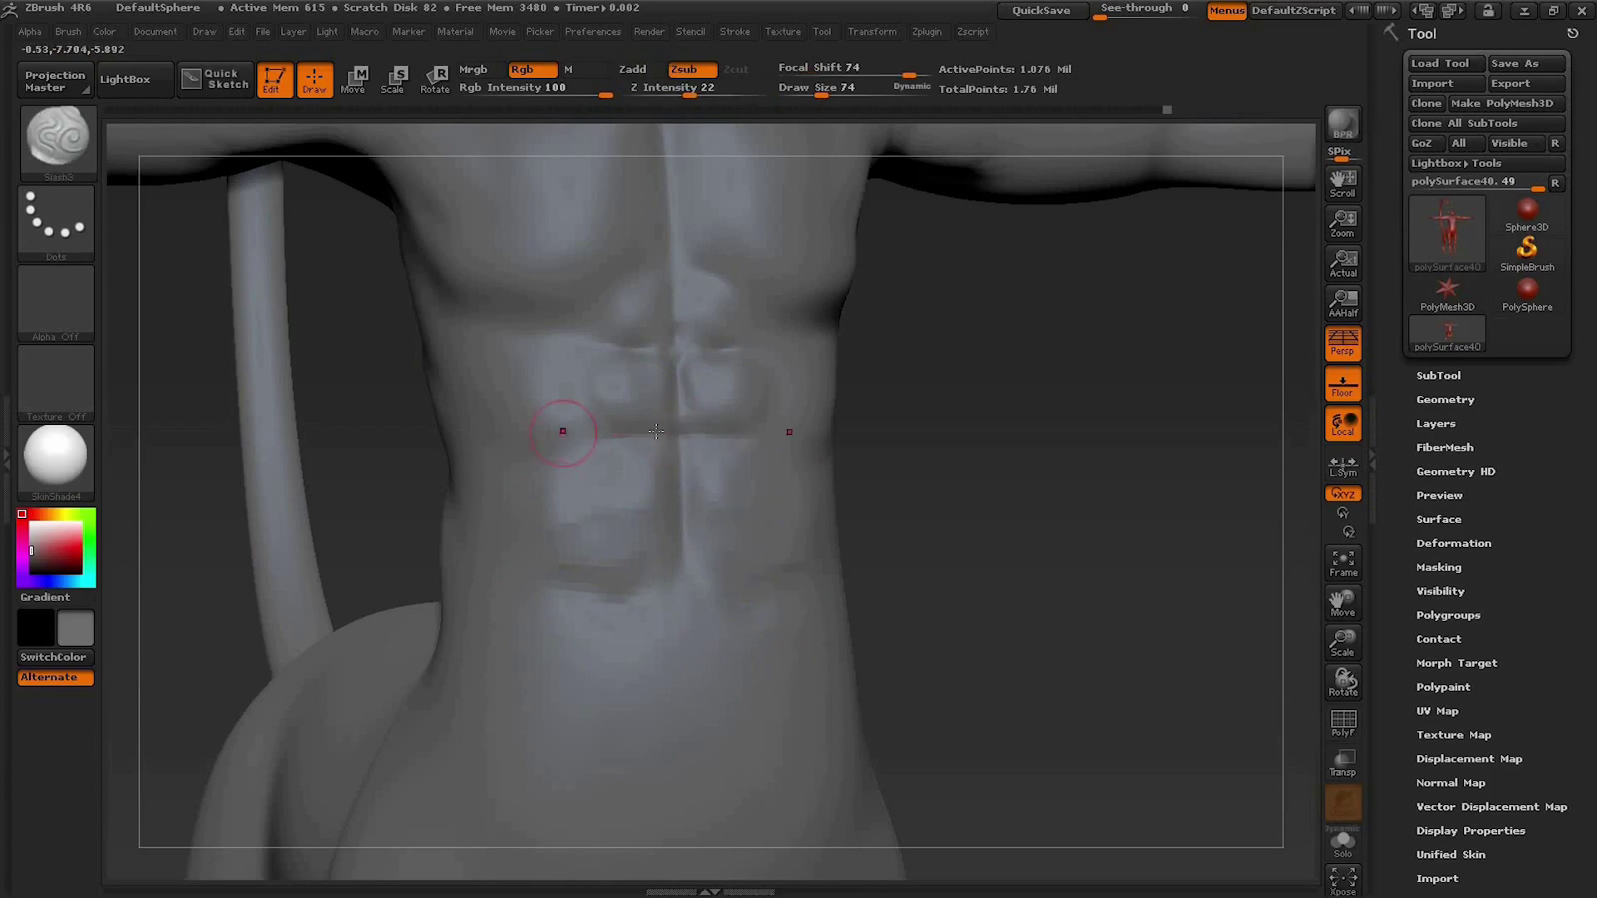
mouse_move(650, 432)
shift+mouse_down()
mouse_move(948, 410)
mouse_move(695, 462)
shift+mouse_up()
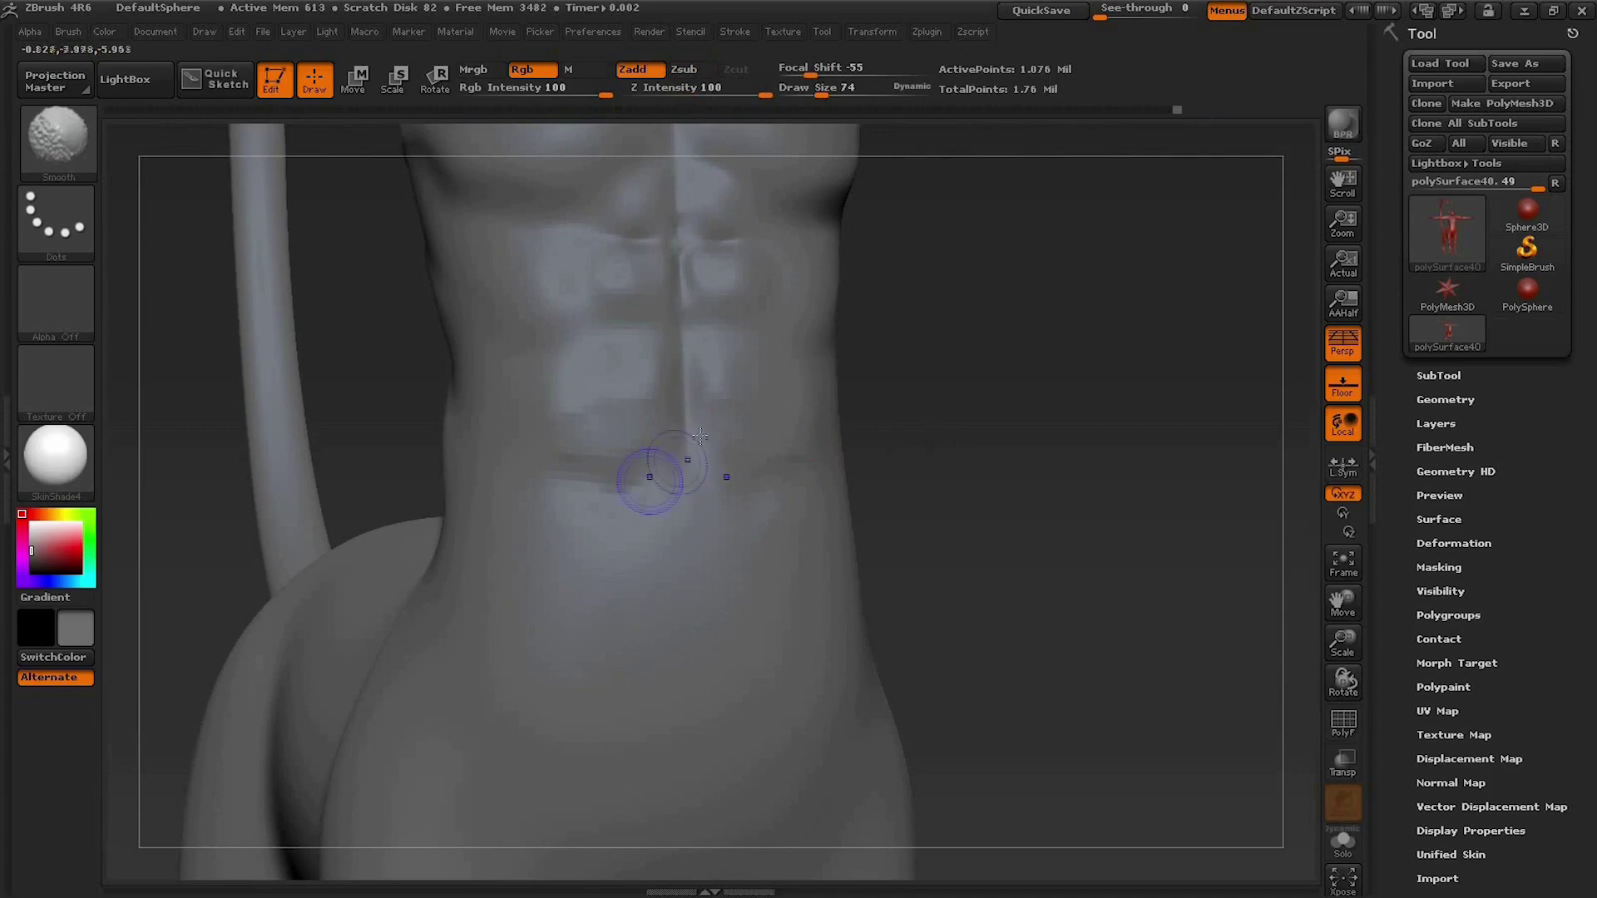
Step: Carve and soften a V-shaped groove across the lower belly, then view the torso from the front
drag(576, 516, 688, 452)
shift+drag(575, 516, 599, 508)
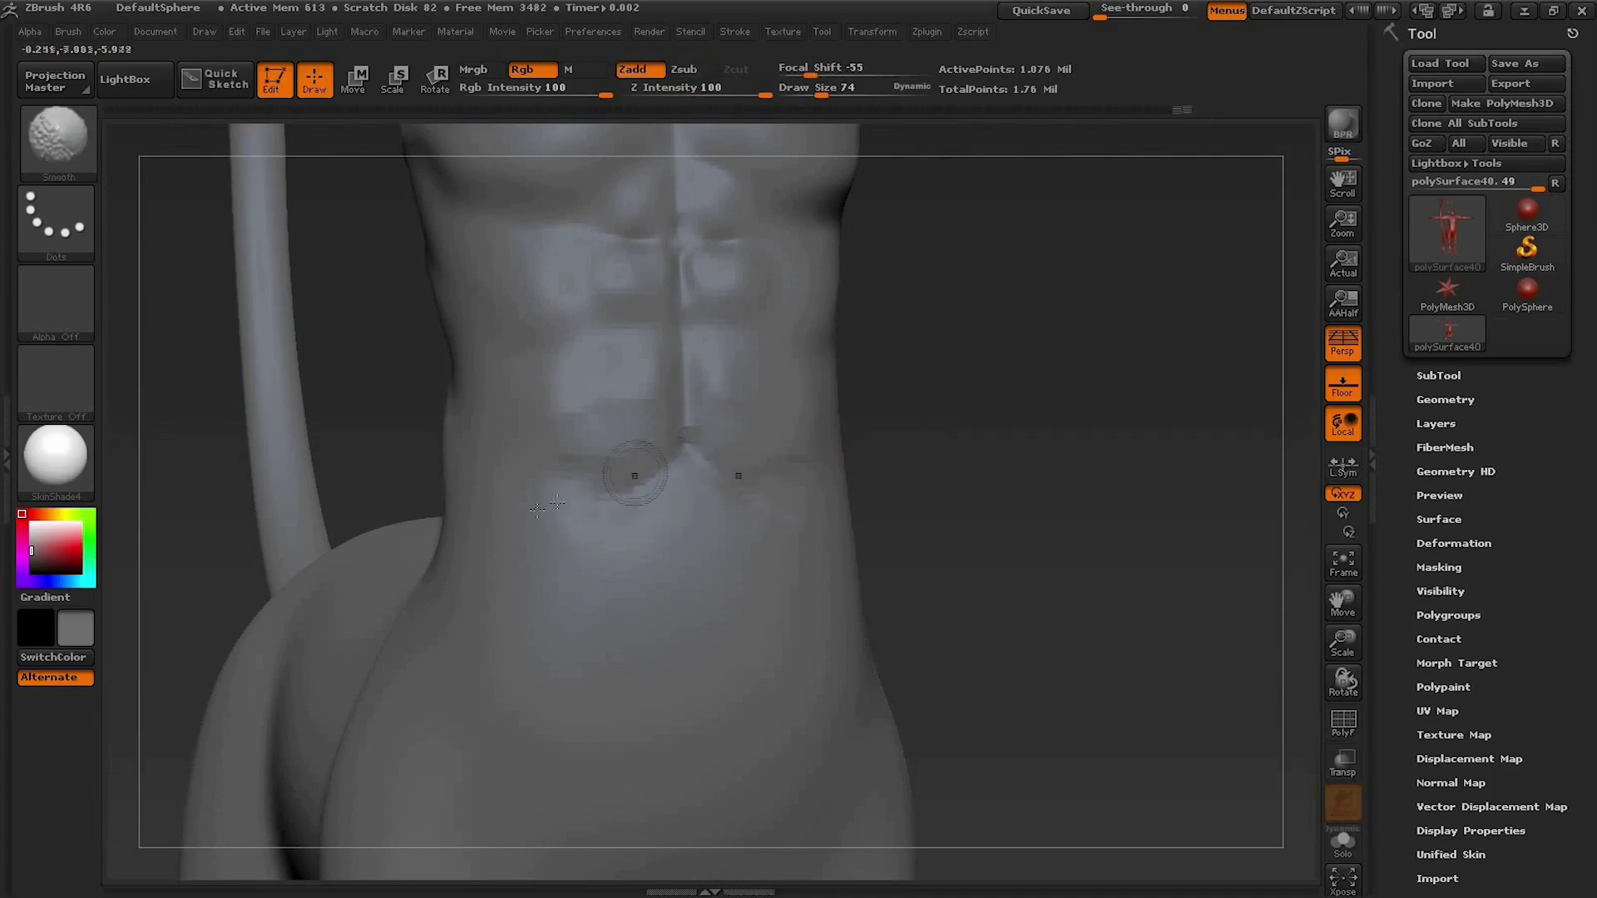
mouse_move(706, 489)
shift+mouse_down()
mouse_move(659, 457)
mouse_move(561, 612)
shift+mouse_up()
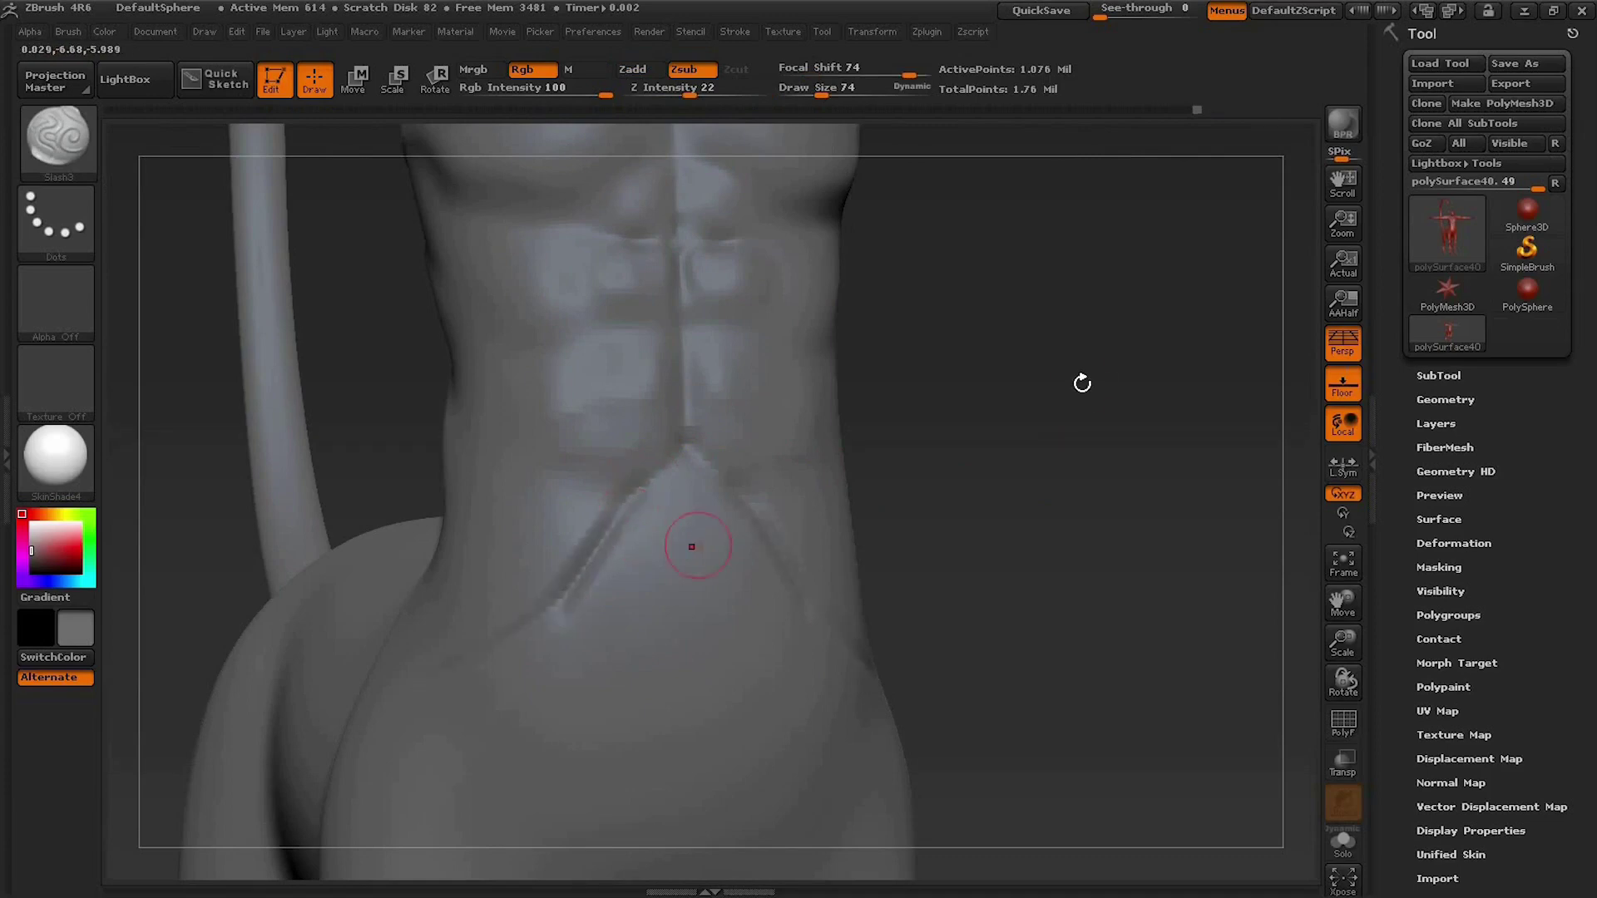
drag(1081, 382, 1034, 403)
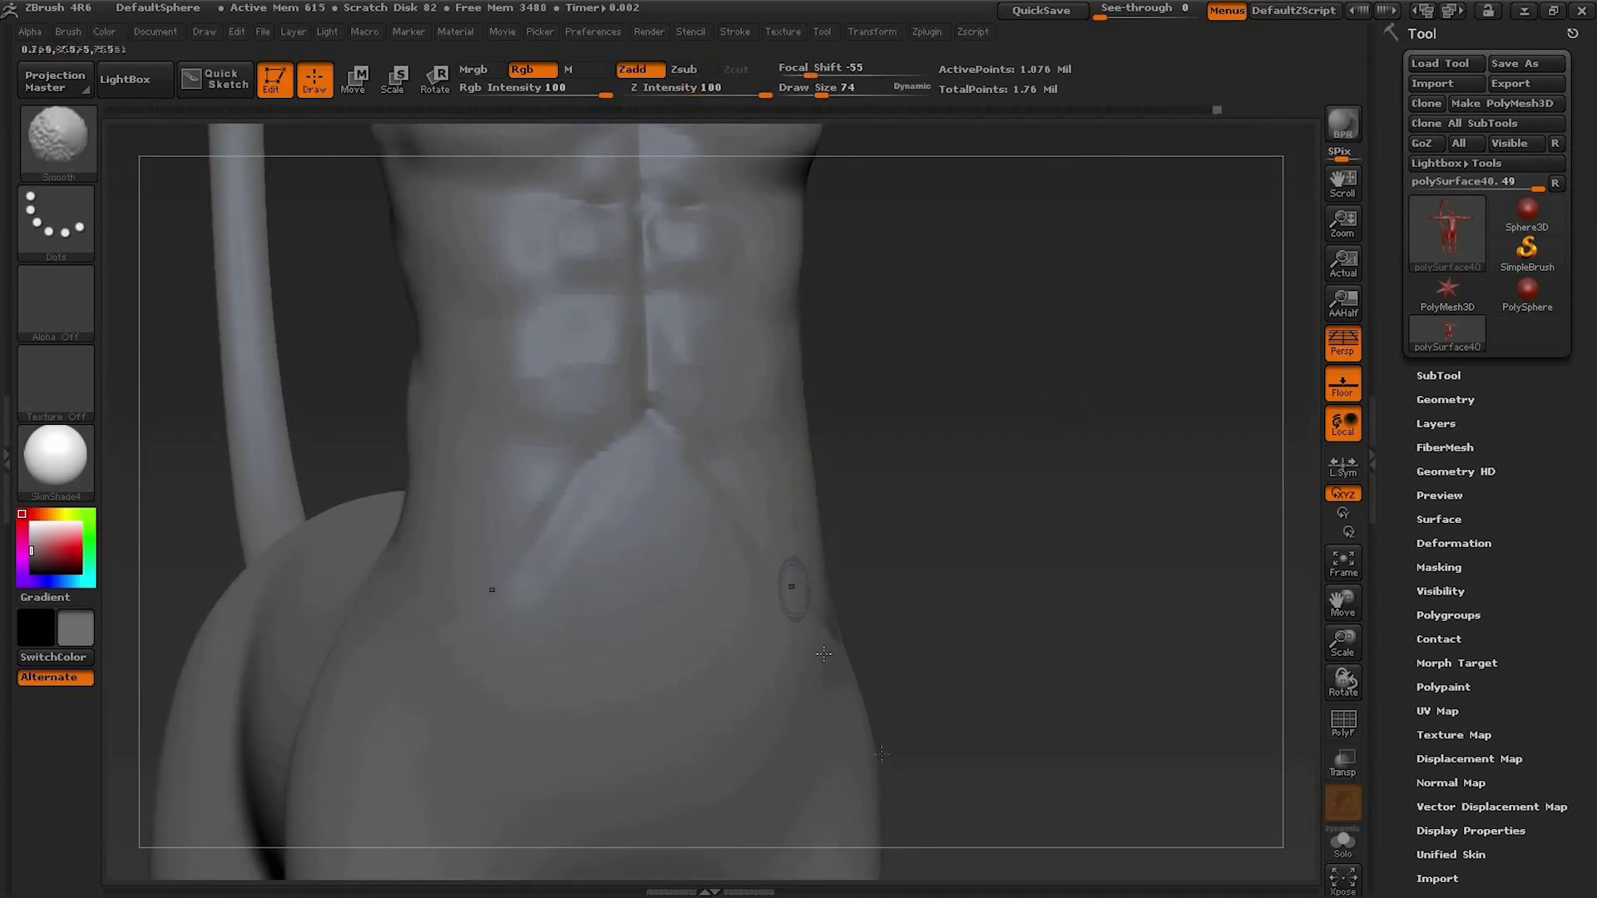
shift+drag(915, 541, 965, 532)
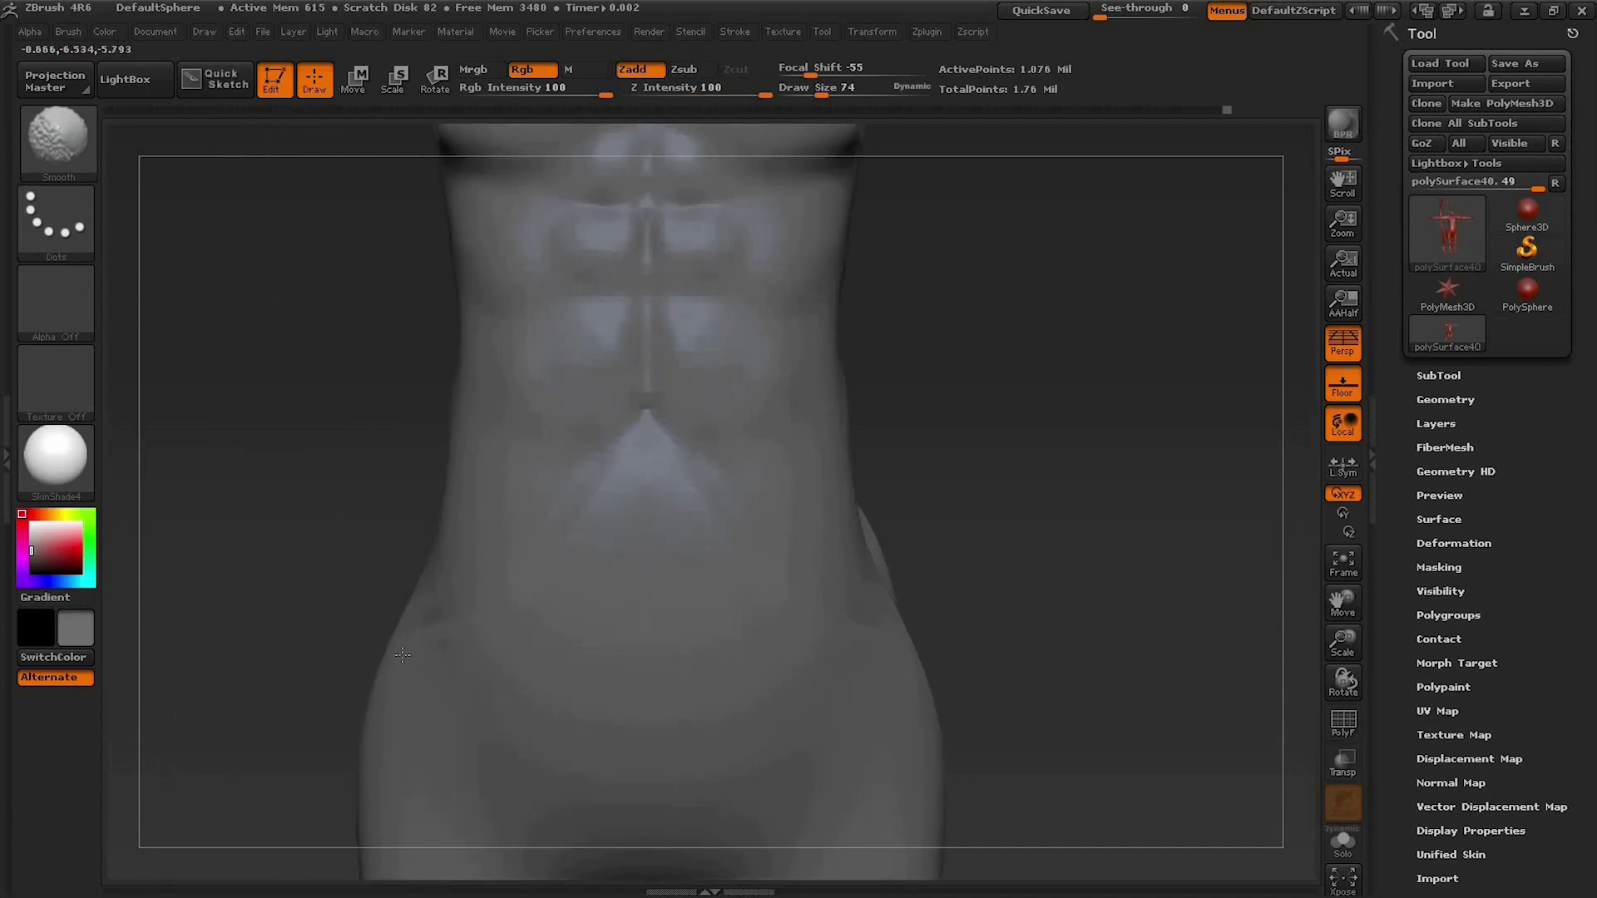
mouse_move(1277, 339)
mouse_down()
mouse_move(1073, 488)
mouse_move(1072, 657)
mouse_move(1057, 690)
mouse_move(1030, 450)
mouse_up()
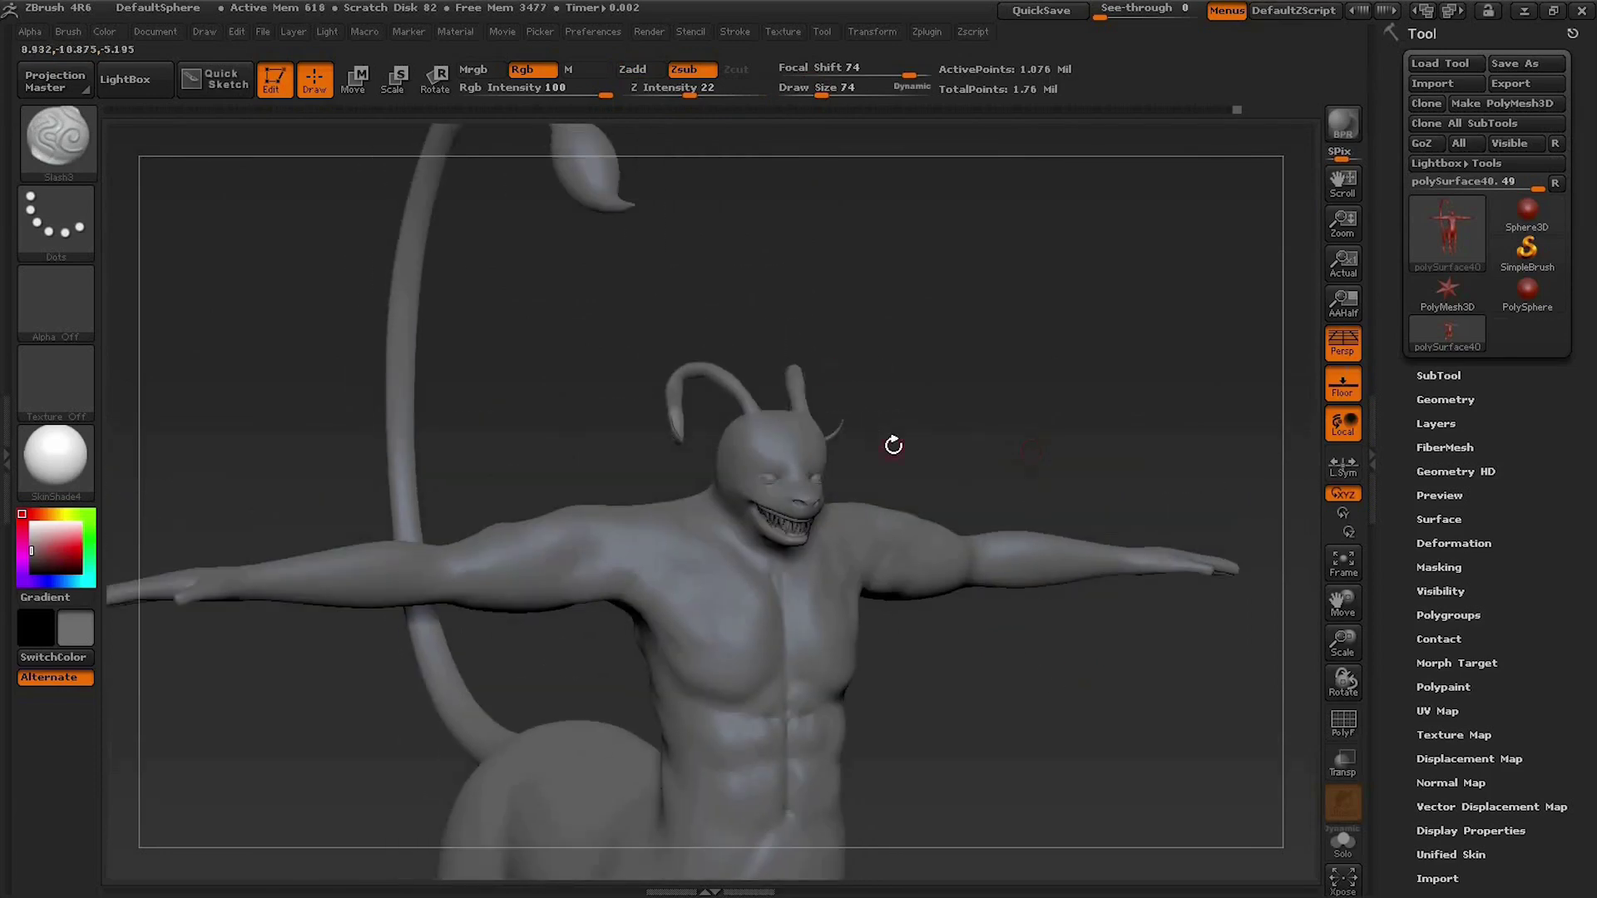